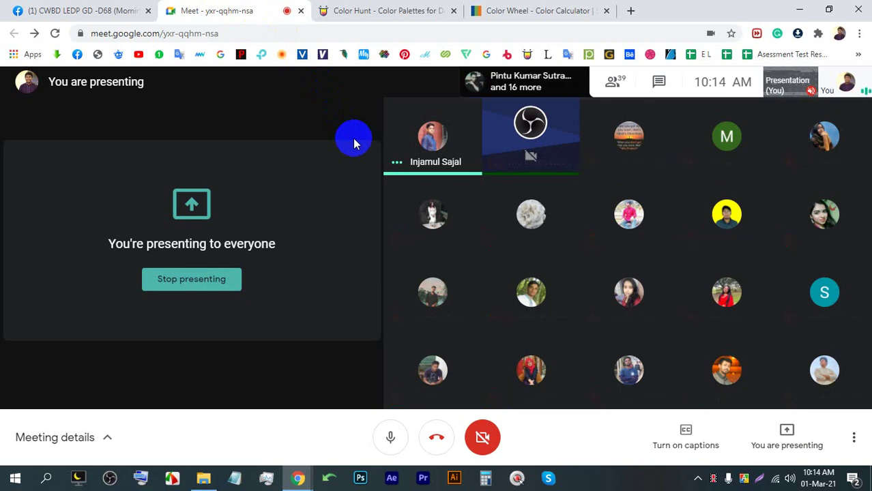
Stop presenting your own screen so the participant grid fills the call view
left_click(201, 279)
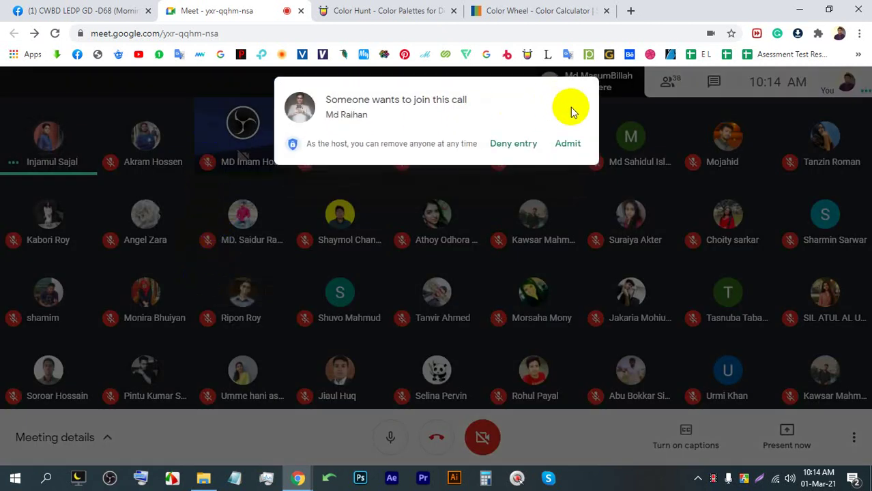
Admit the person waiting in the join request
left_click(569, 145)
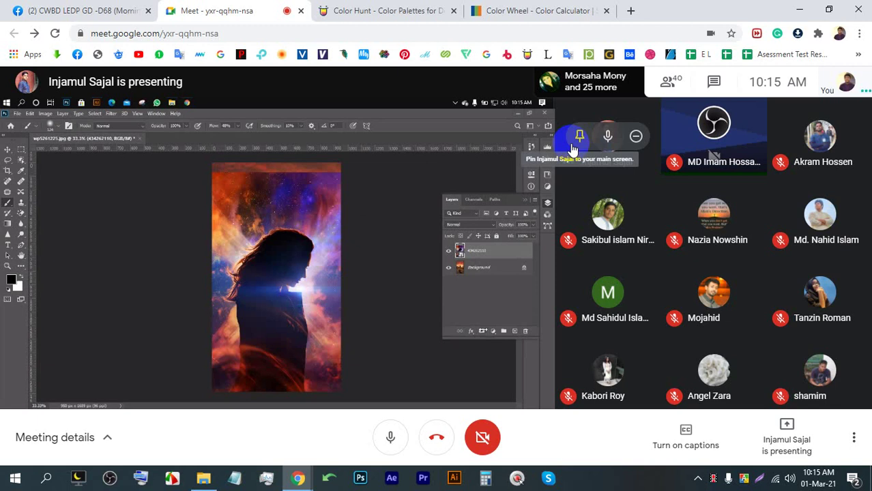
Put the shared presentation into full screen, then exit full screen
double_click(431, 227)
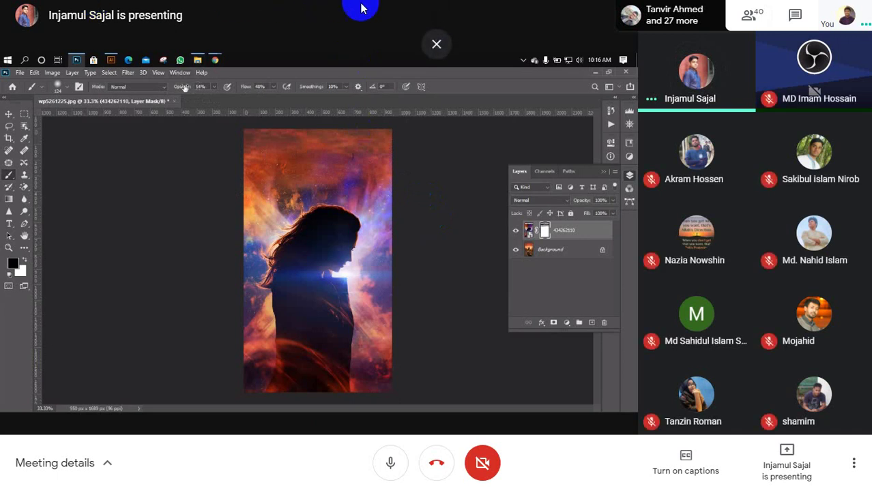
left_click(437, 44)
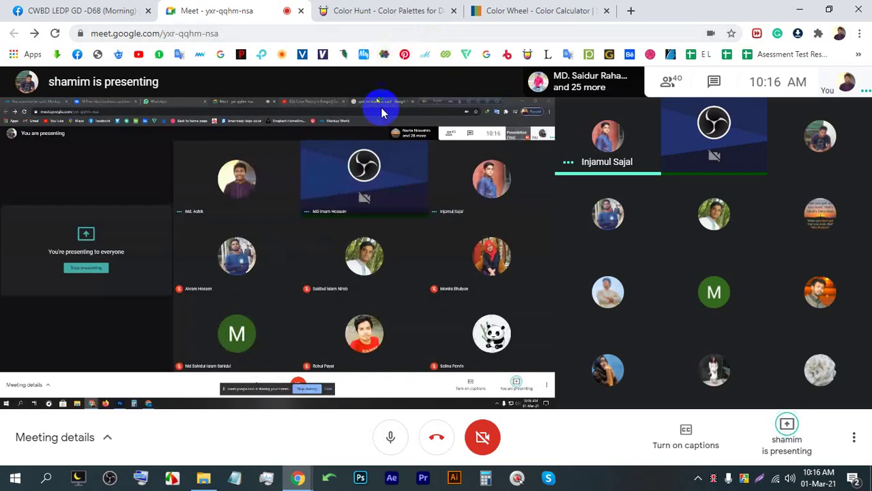
Go full screen, pin the shared presentation to the main view, then exit full screen
key("F11")
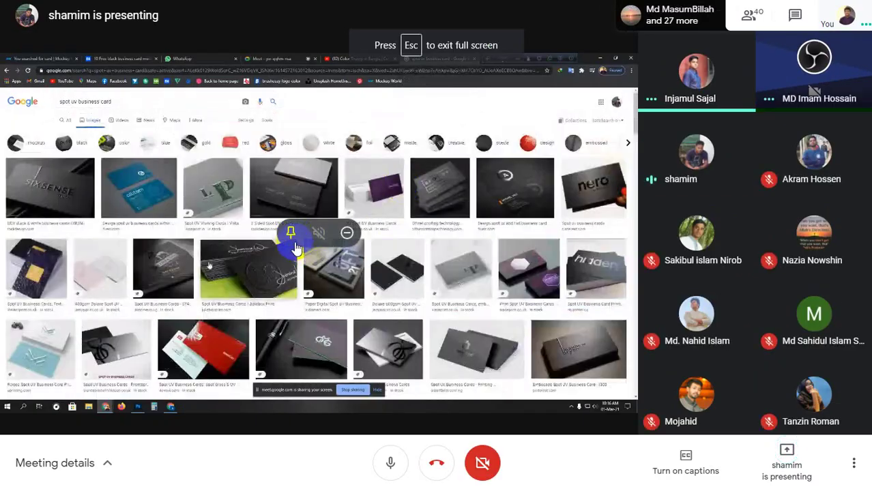
left_click(292, 236)
key("Escape")
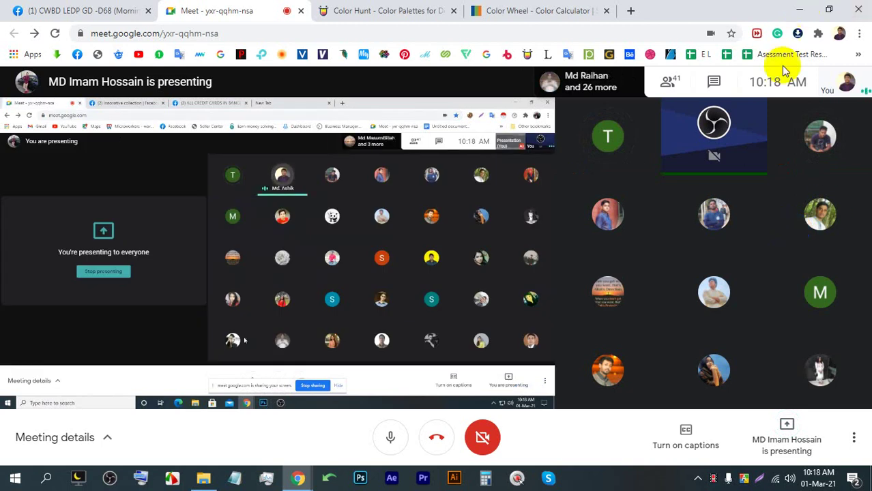
Switch the browser to full screen with F11
key("F11")
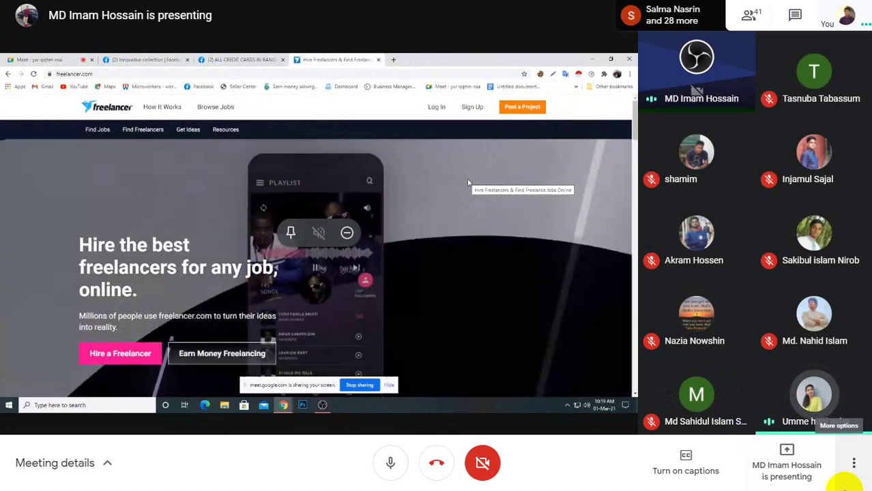
Mute the talking participant for everyone from their tile
mouse_move(813, 396)
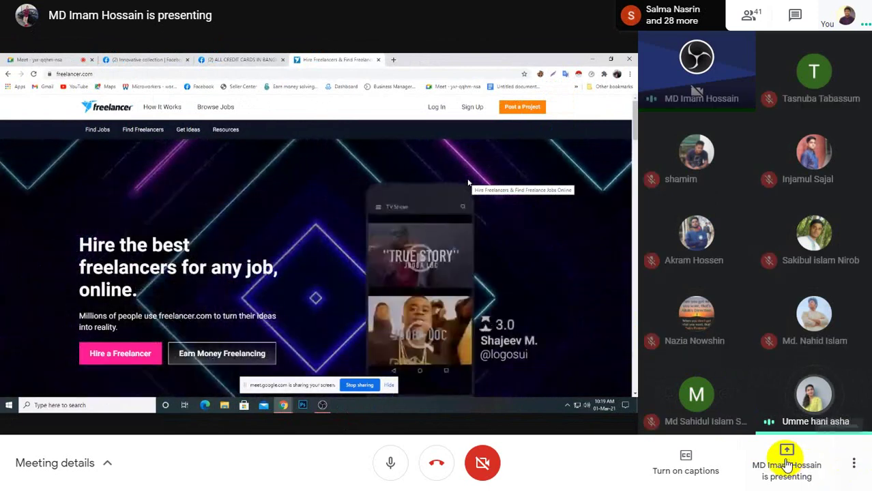
left_click(813, 395)
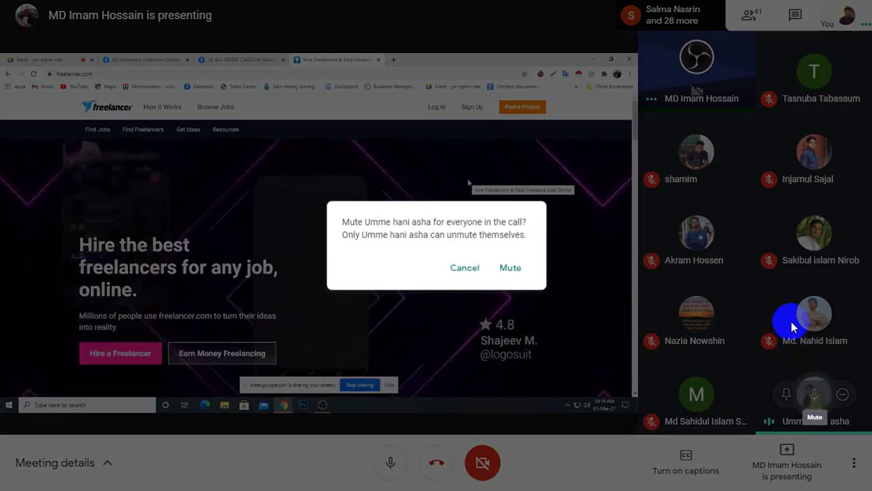
left_click(515, 267)
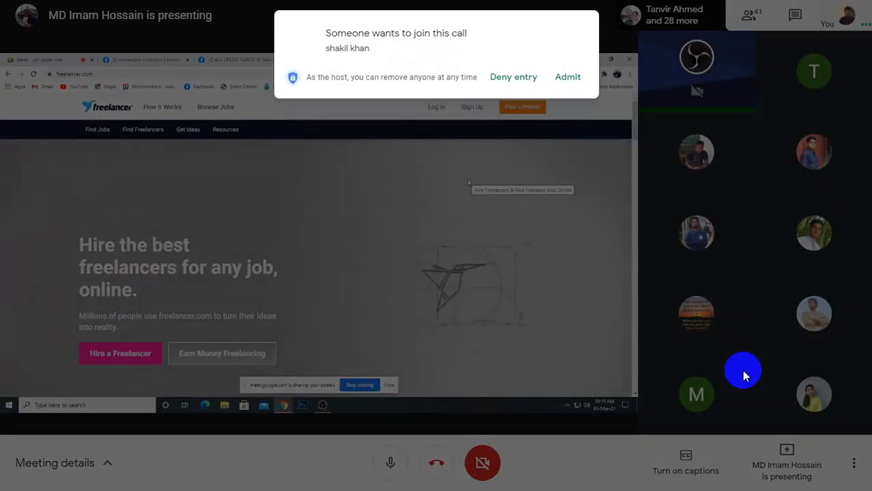
Admit the waiting person, pin the shared presentation, and open the Freelancer sign-up form
left_click(568, 77)
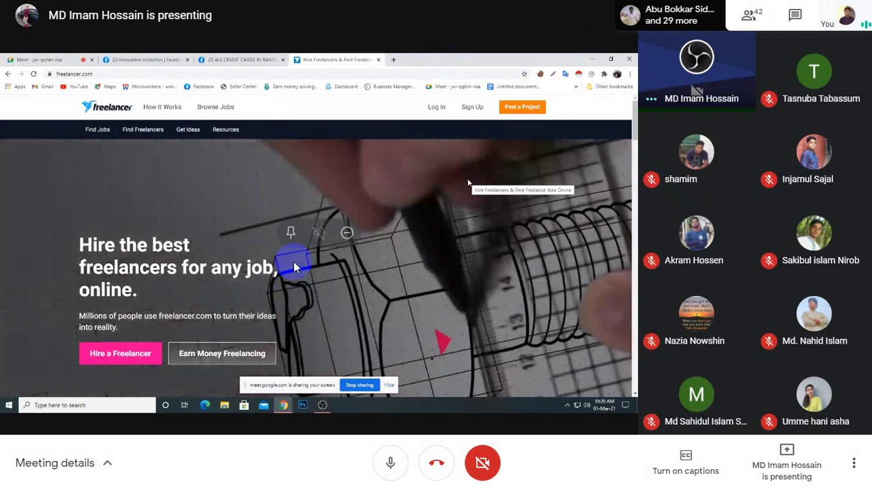
left_click(292, 233)
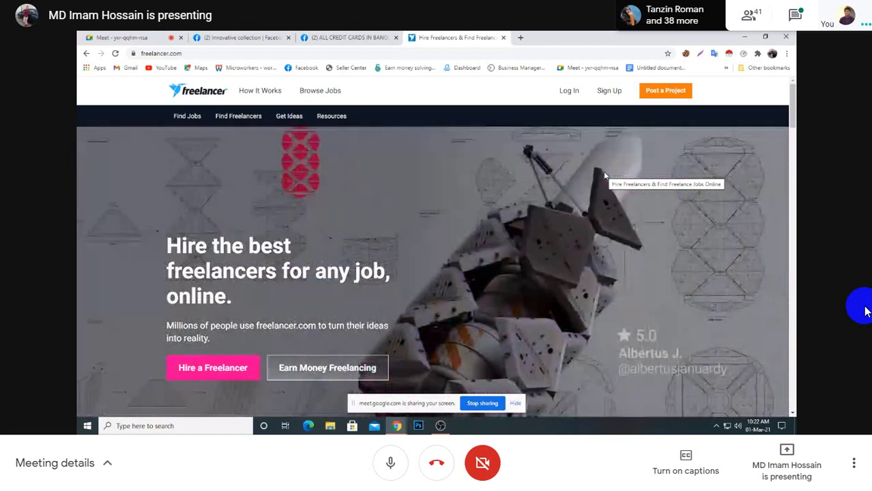
left_click(611, 93)
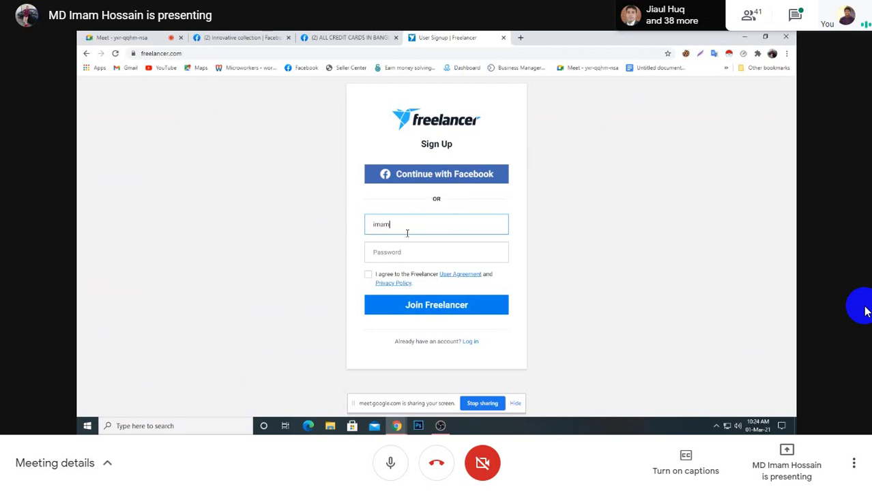
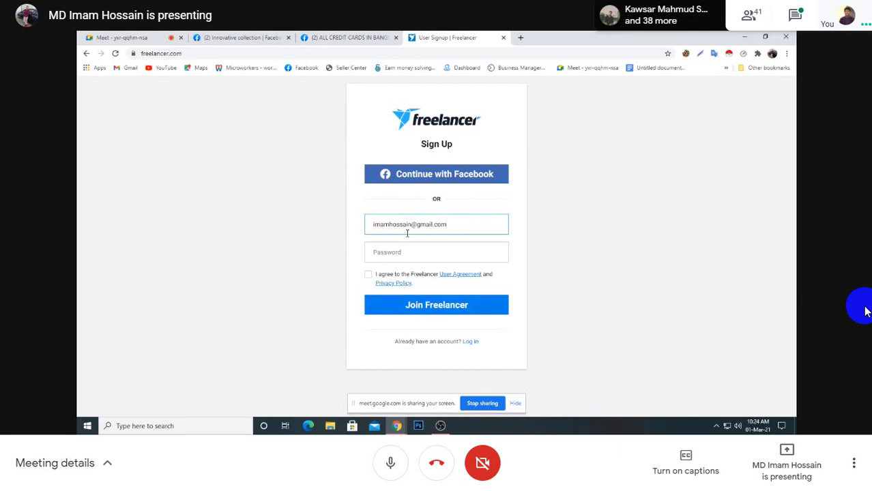
Enter the Gmail email address and the account password in the Freelancer sign-up form
left_click(407, 254)
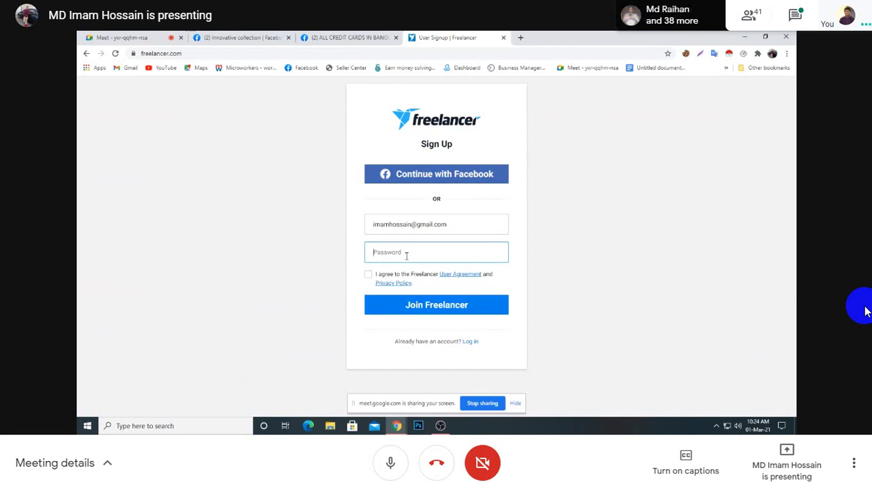
type("****")
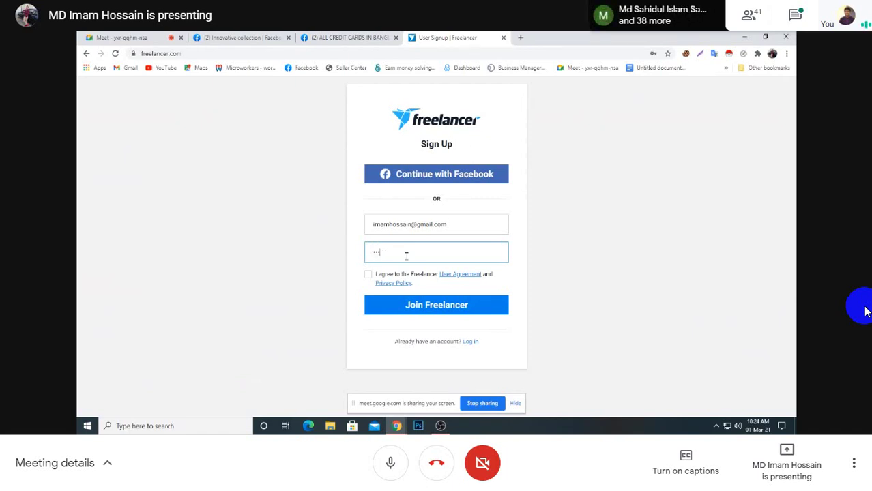
type("****")
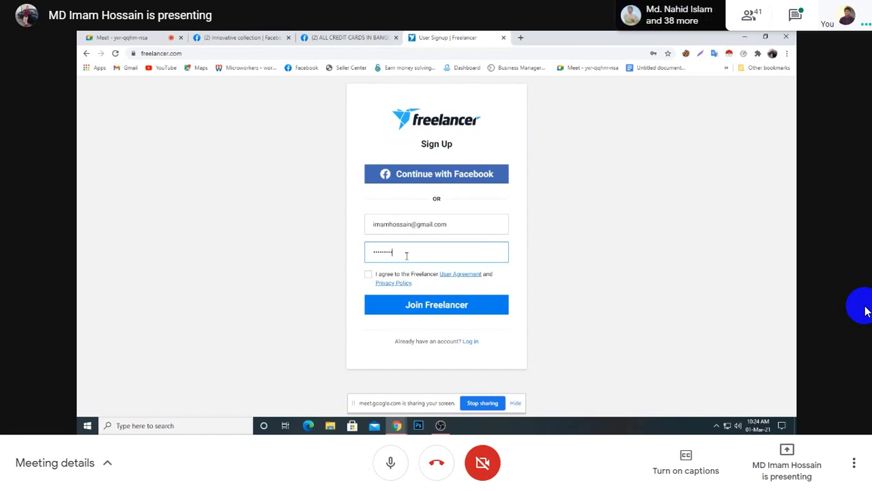
Accept the Freelancer user agreement and submit the sign-up form
left_click(368, 274)
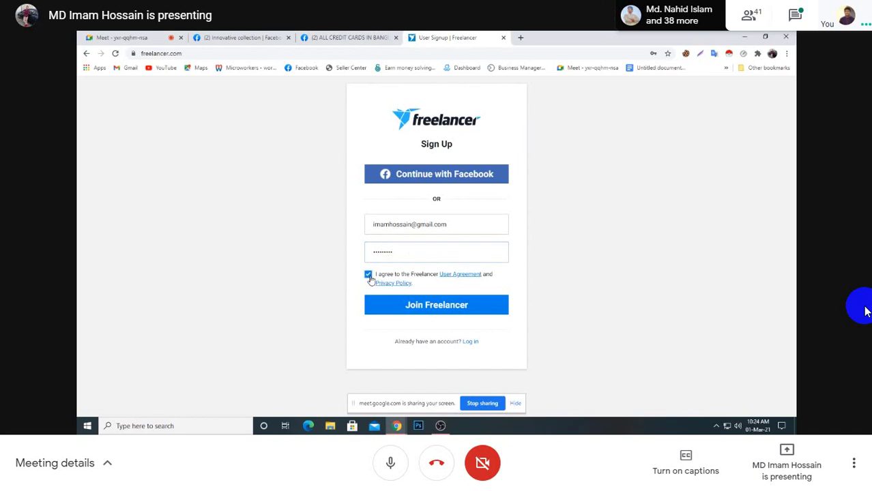
left_click(423, 313)
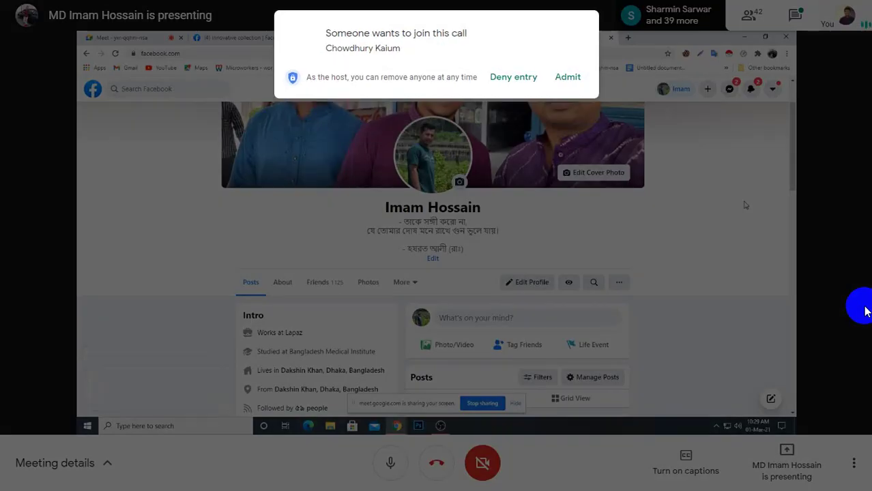
Admit both waiting people, then return to the 'User Signup | Freelancer' tab
left_click(563, 77)
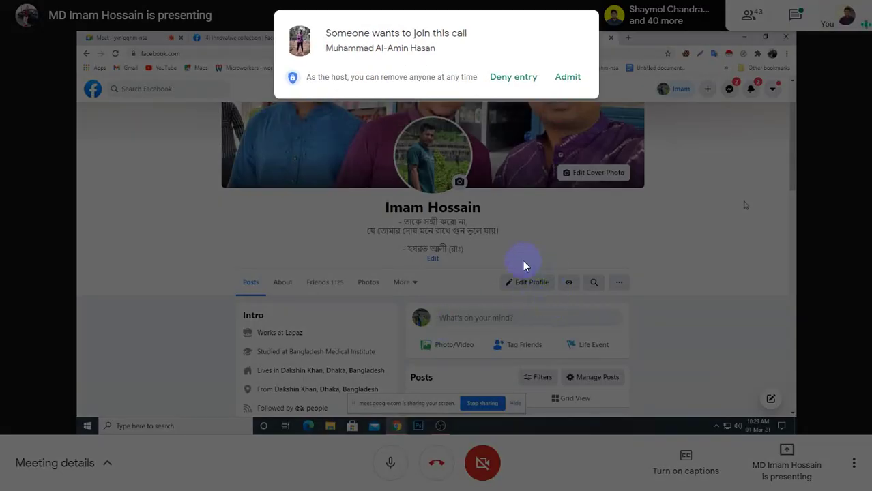
left_click(569, 79)
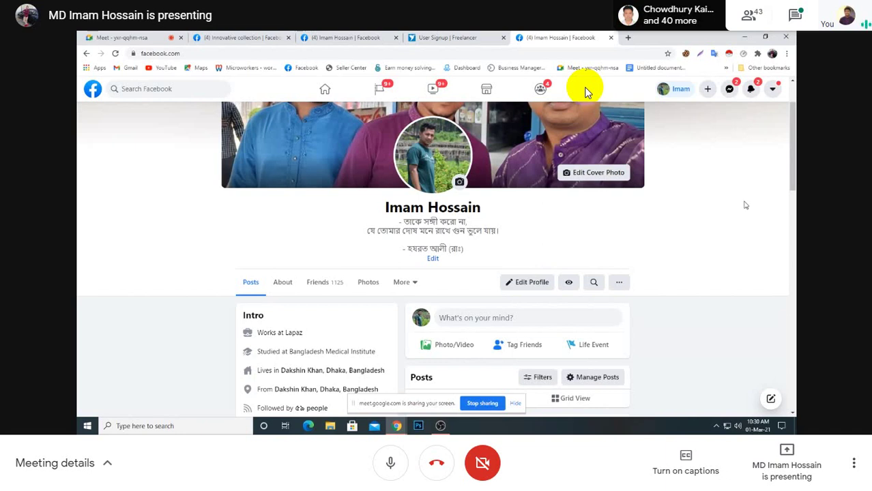
left_click(458, 39)
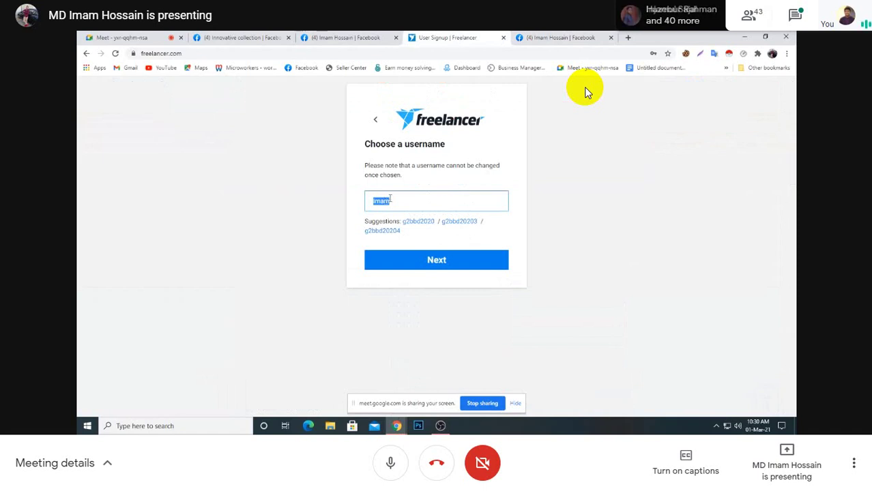
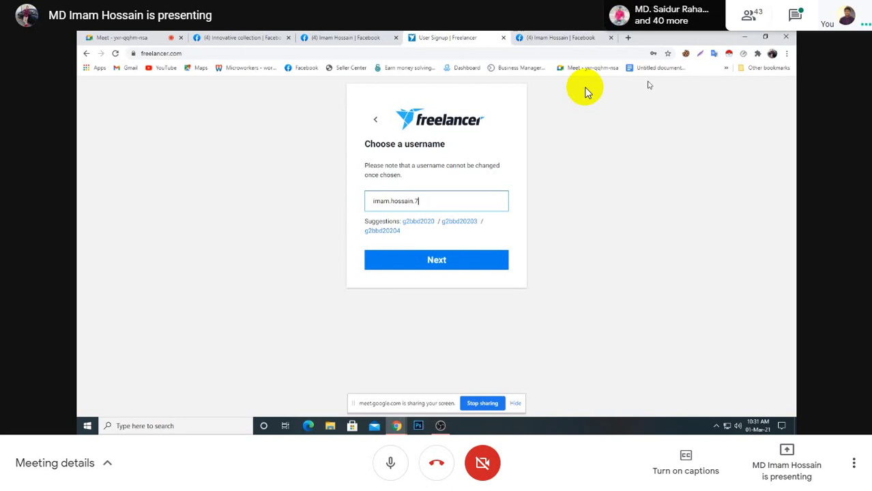
Change the username's trailing digits to 094, remove the dot and underscore, and submit it
type("094")
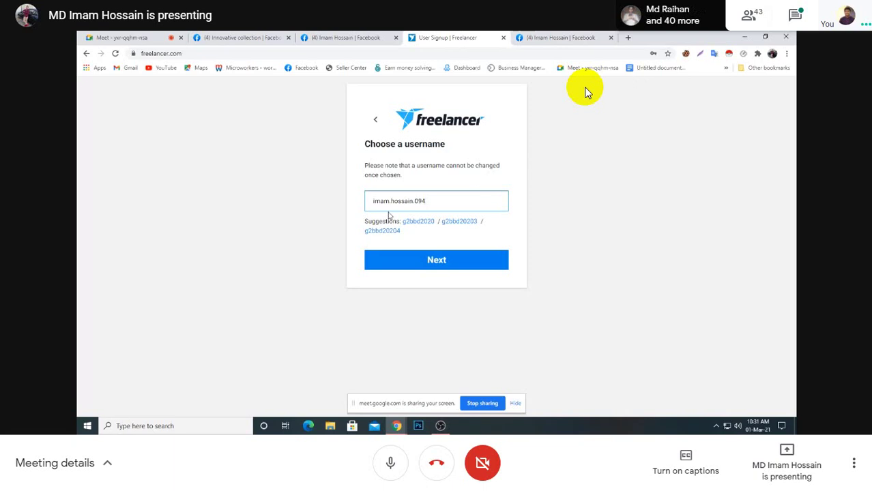
left_click(414, 201)
key("BackSpace")
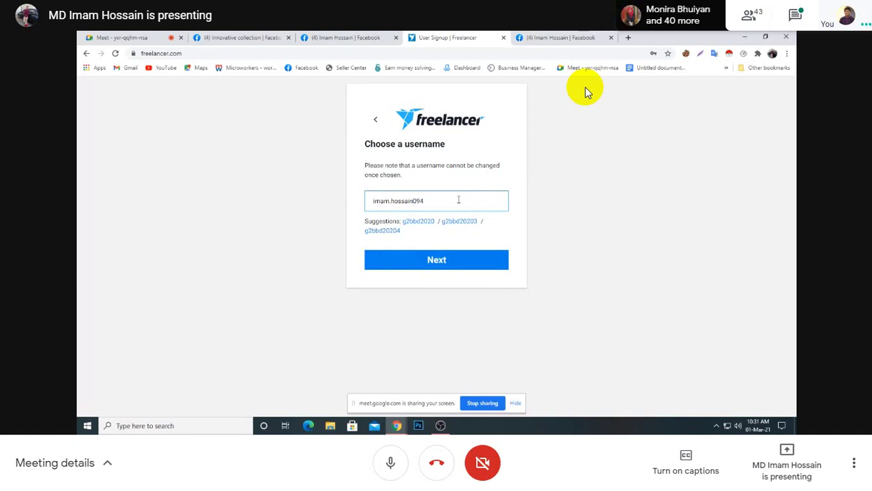
type("_")
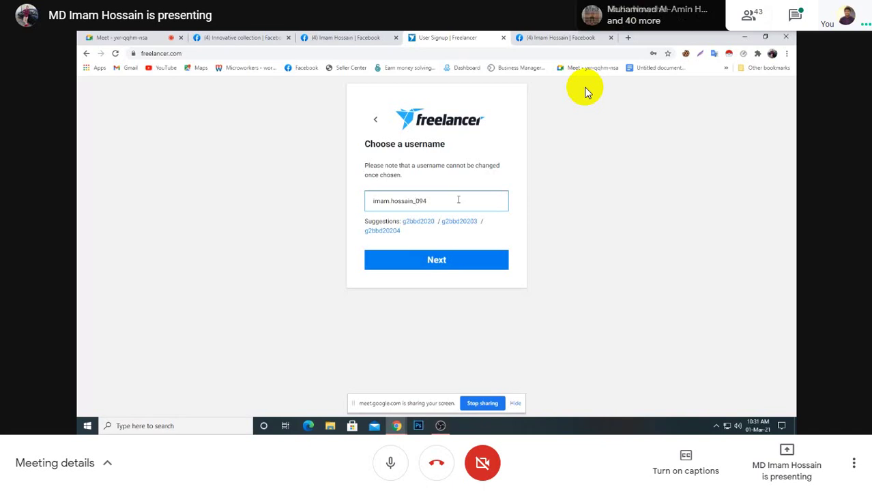
key("BackSpace")
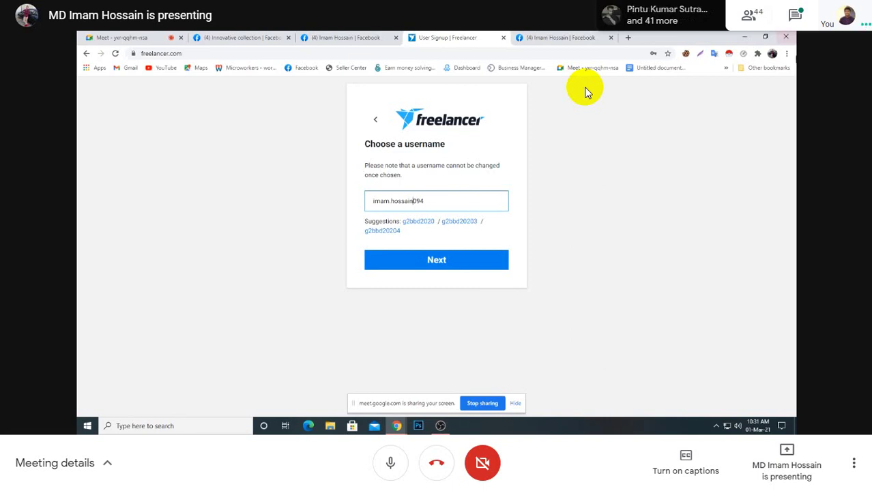
left_click(432, 263)
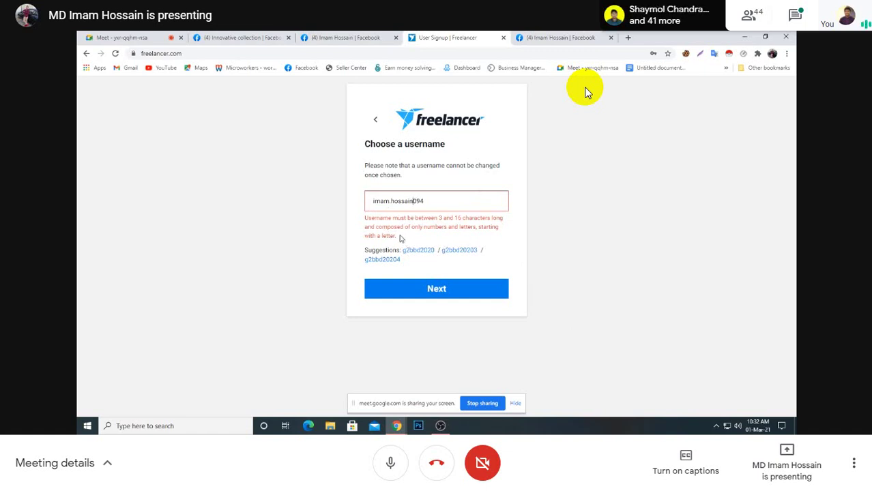
Delete the remaining dot from the username and submit it again
left_click(392, 203)
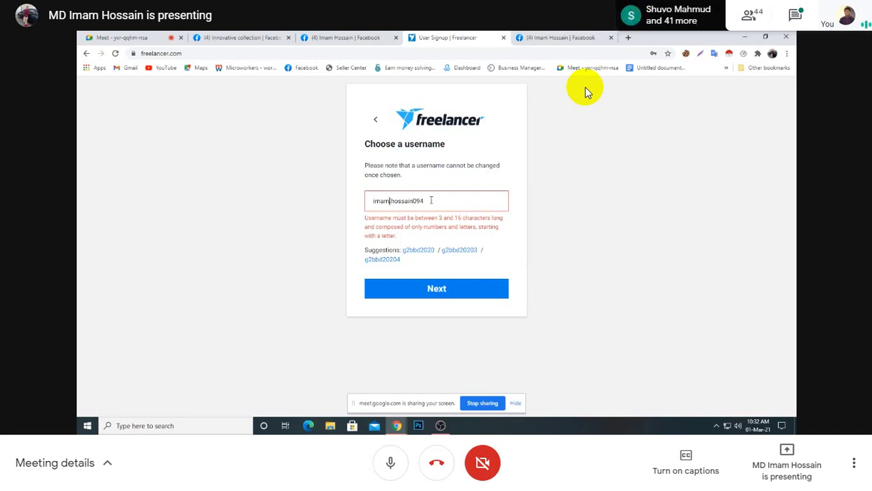
key("BackSpace")
left_click(475, 297)
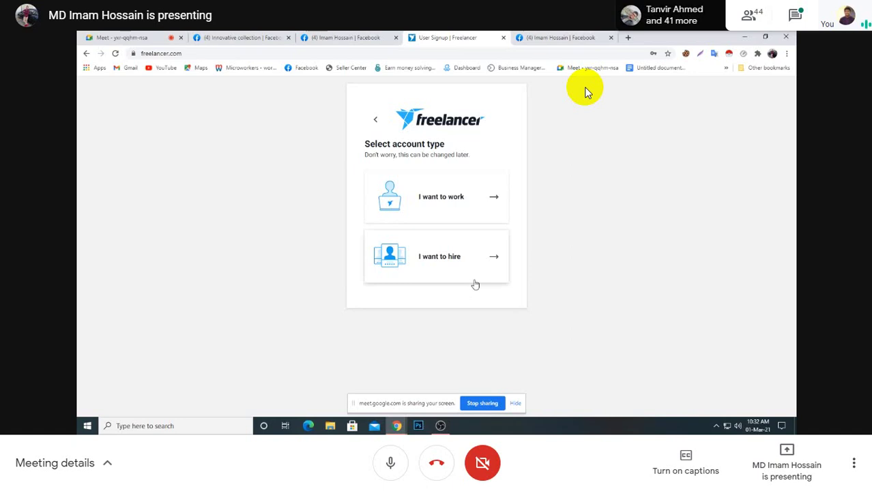
Choose the 'I want to work' account type
left_click(488, 209)
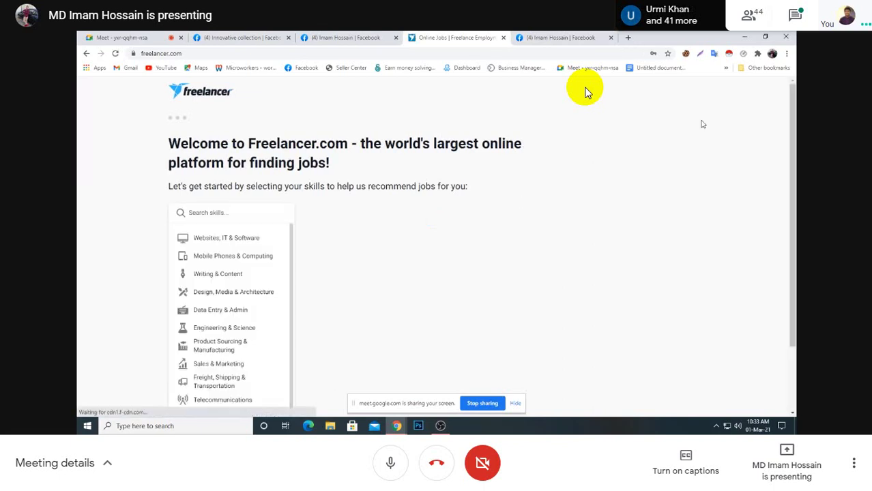
Bookmark the Freelancer page and open the Design, Media & Architecture skill category
left_click(668, 54)
left_click(626, 138)
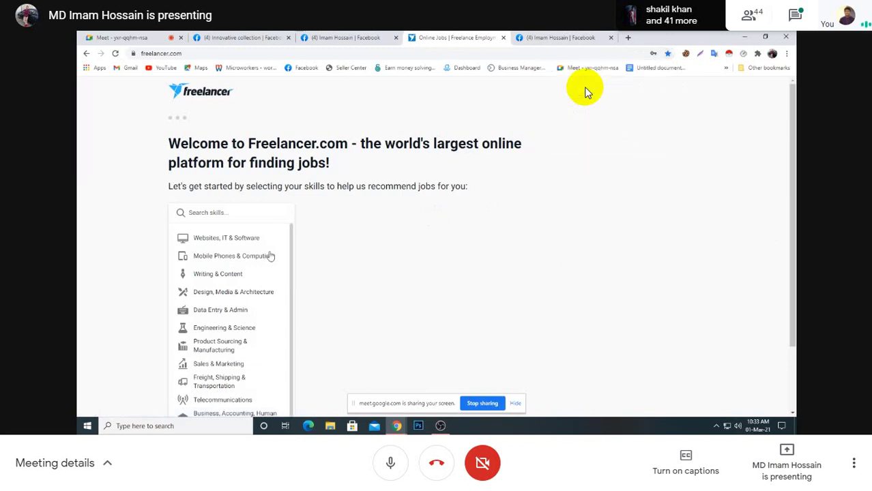
left_click(246, 295)
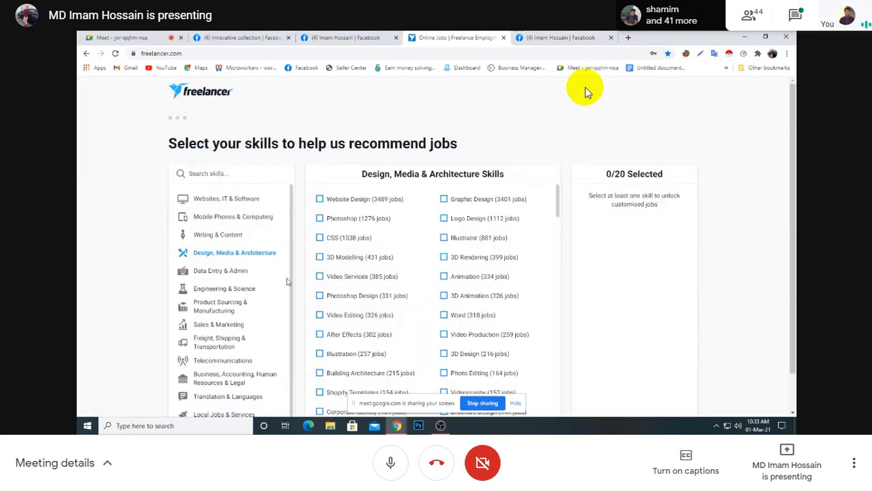
scroll(397, 271, "down", 2)
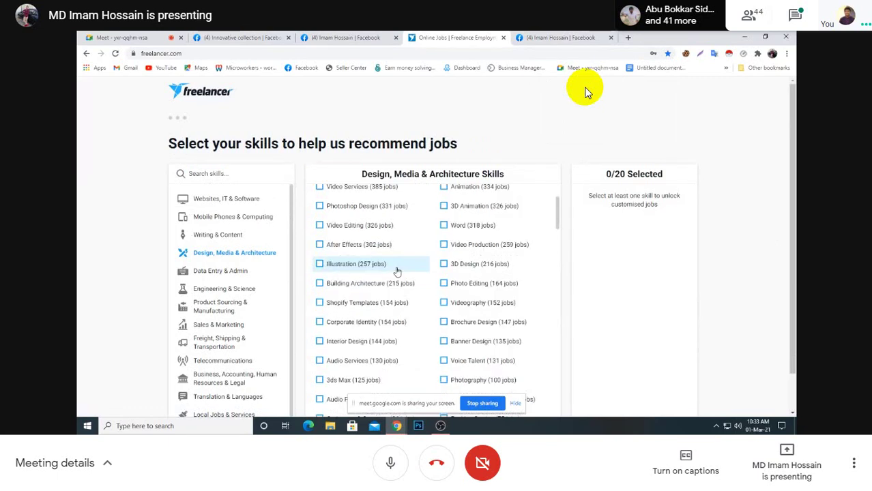
scroll(397, 272, "down", 4)
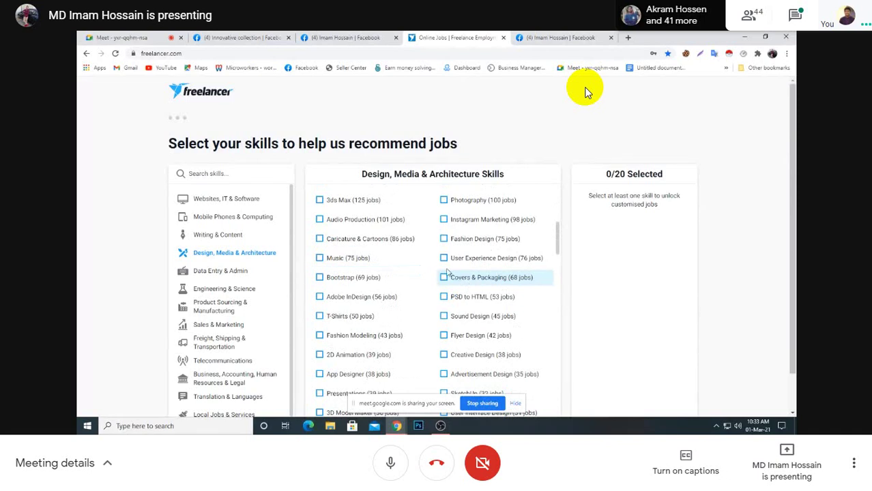
scroll(406, 278, "up", 6)
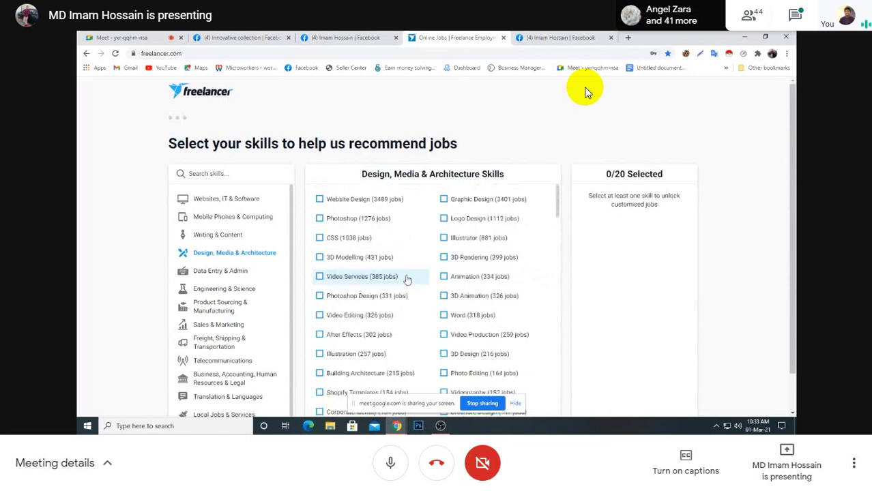
scroll(407, 279, "down", 2)
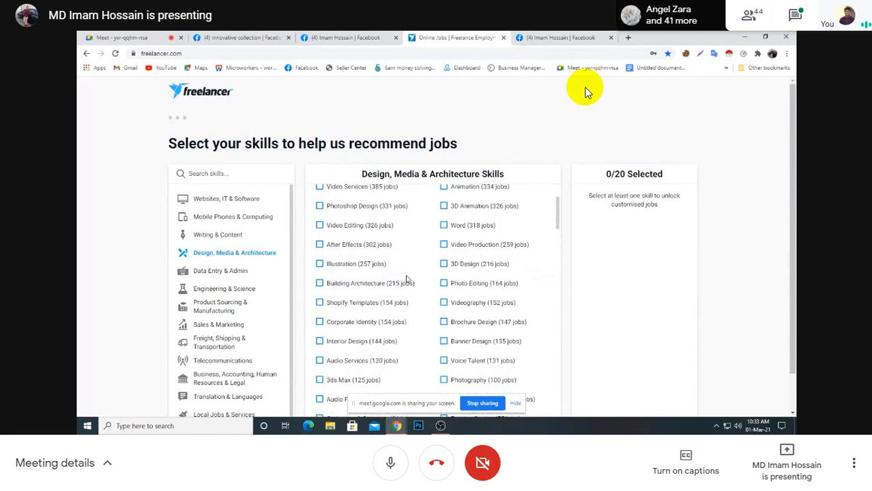
scroll(406, 280, "up", 2)
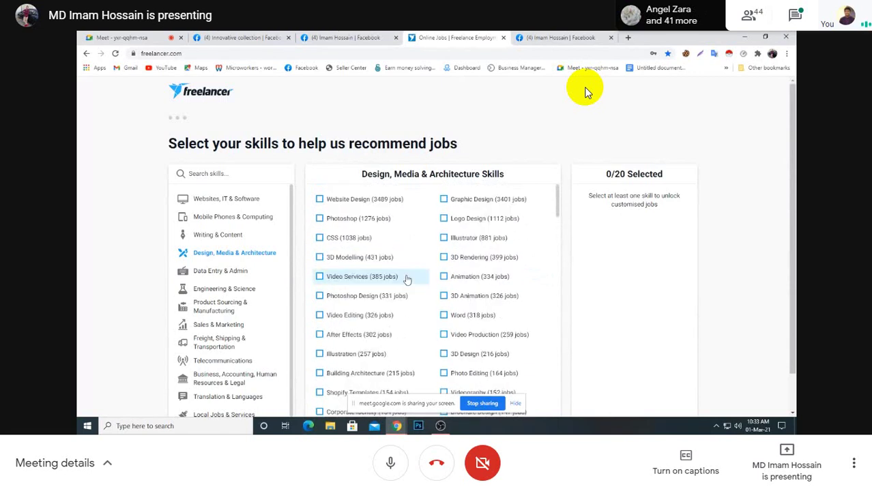
Tick Photoshop and Photoshop Design, and return the meeting to full screen
left_click(320, 218)
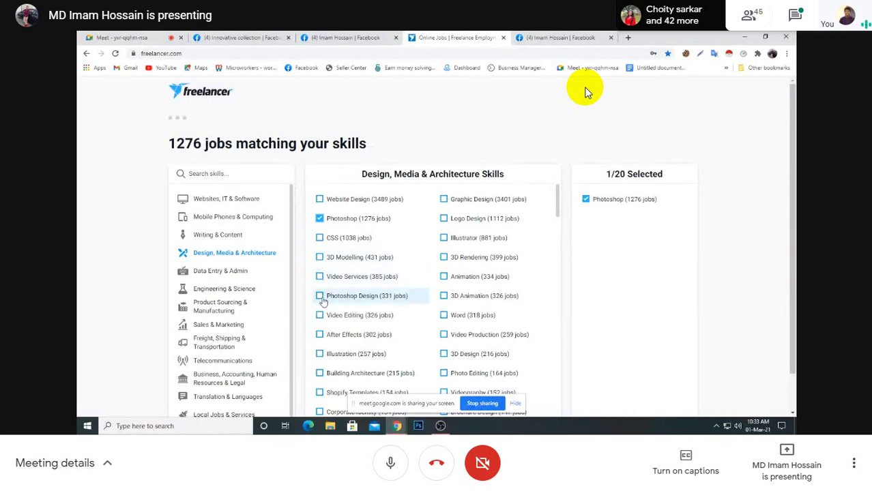
left_click(436, 42)
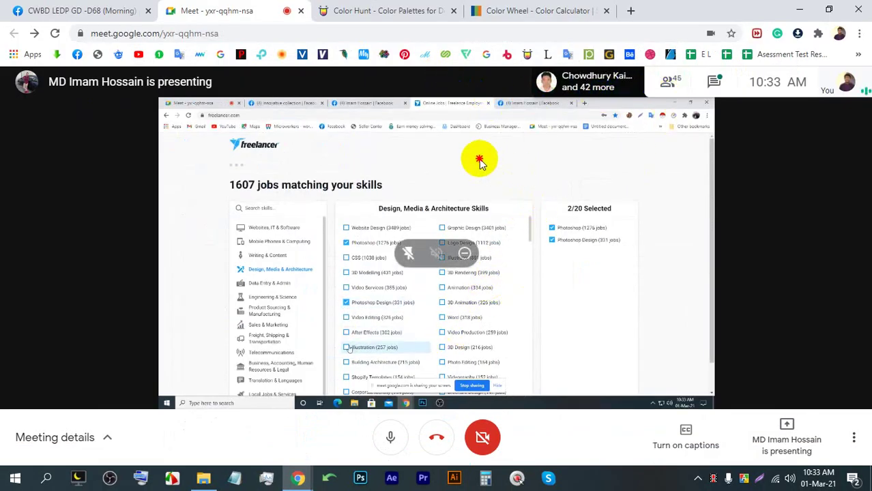
key("F11")
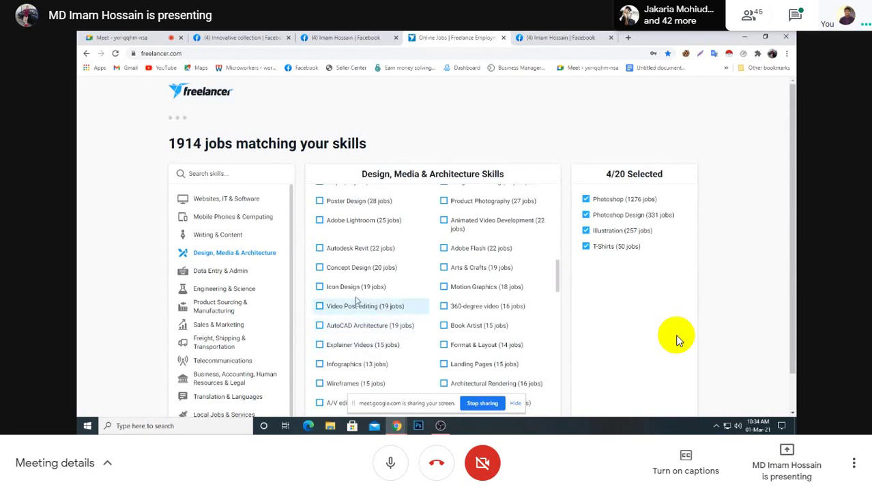
scroll(341, 276, "down", 5)
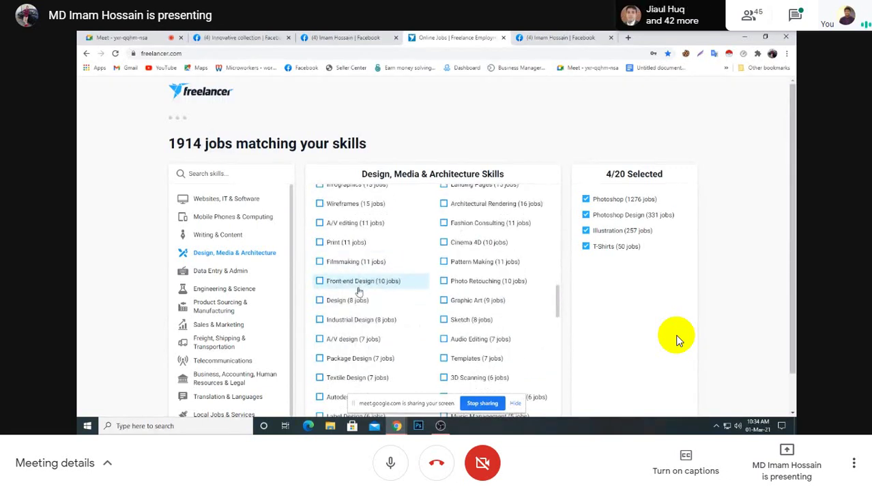
scroll(343, 281, "up", 3)
Tick Icon Design, Package Design and Design in the skills list
left_click(318, 198)
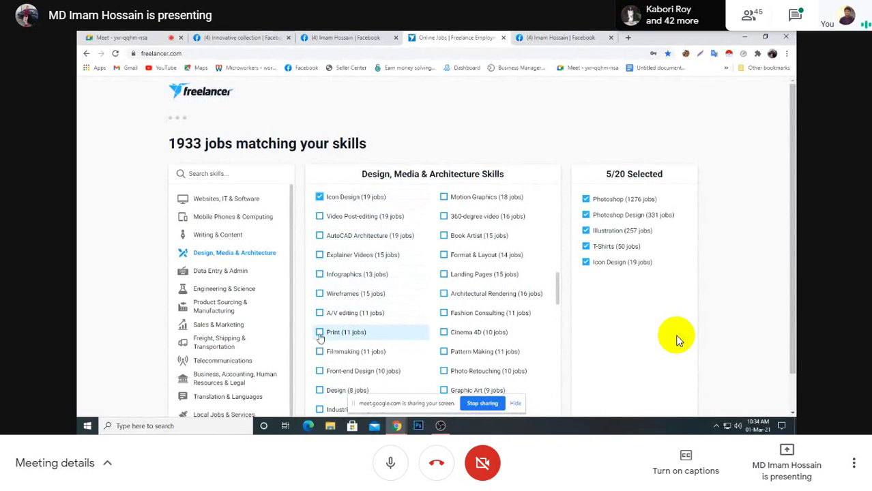
scroll(330, 338, "down", 2)
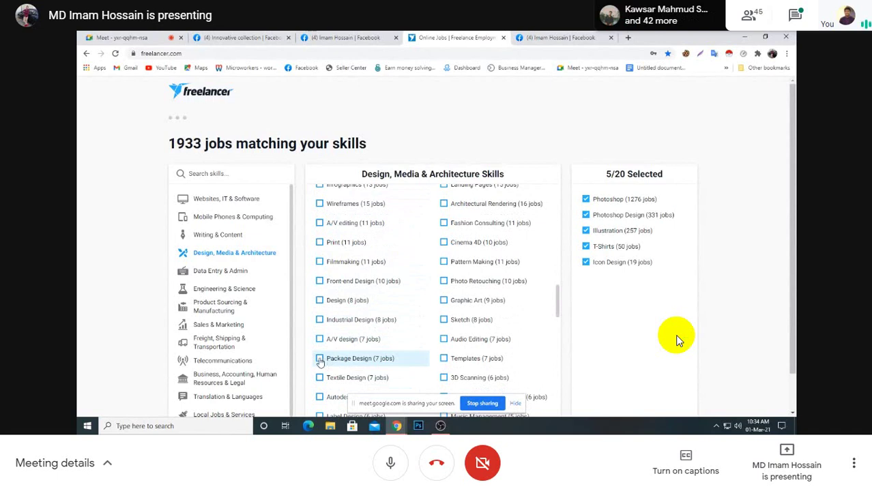
left_click(320, 361)
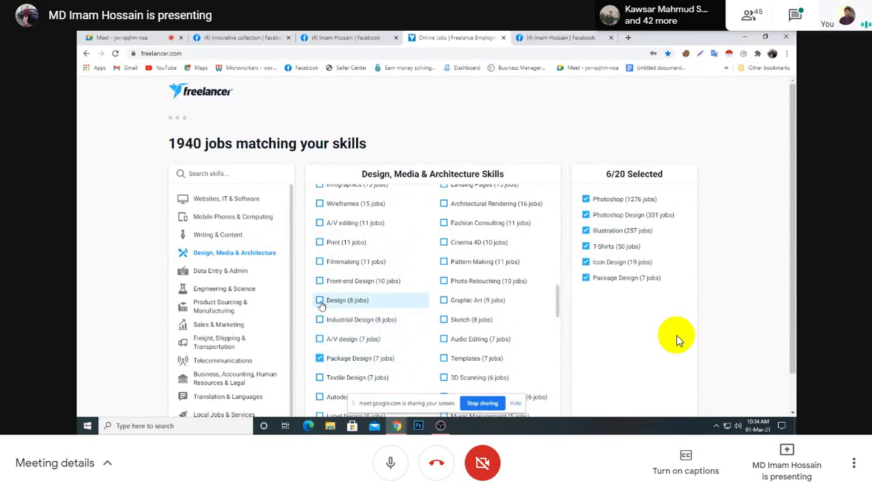
left_click(321, 303)
scroll(341, 310, "down", 4)
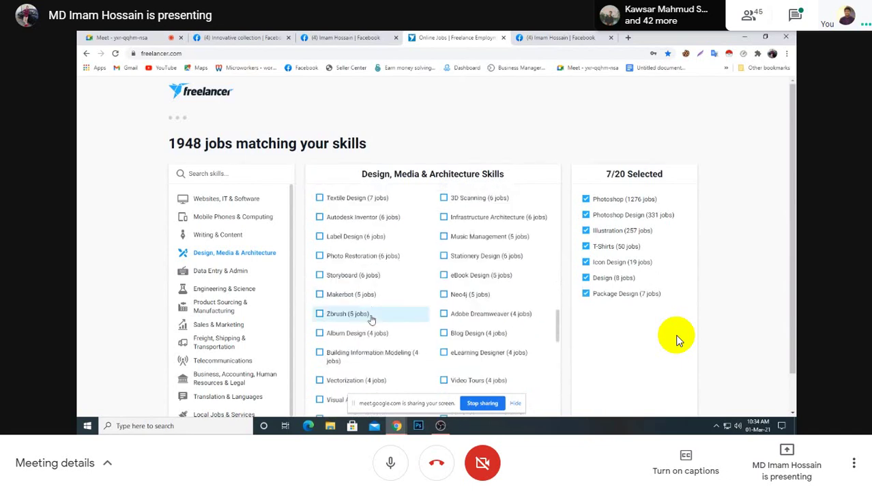
scroll(327, 319, "down", 2)
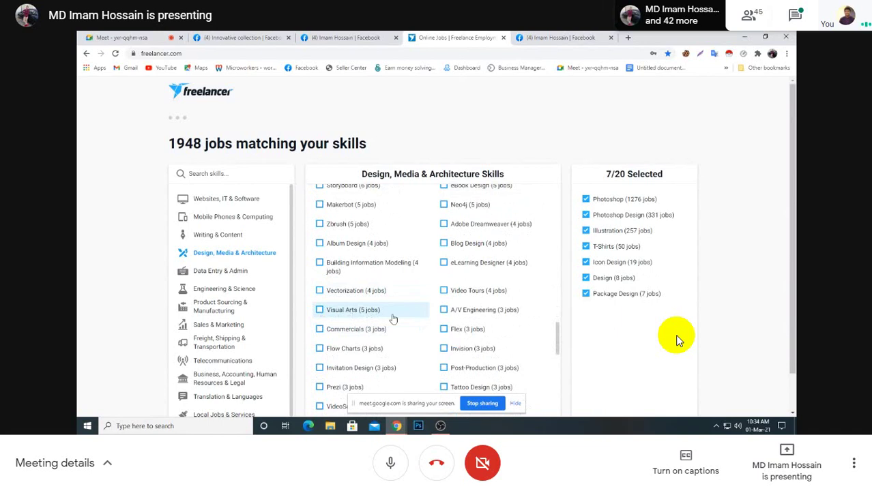
scroll(436, 318, "up", 2)
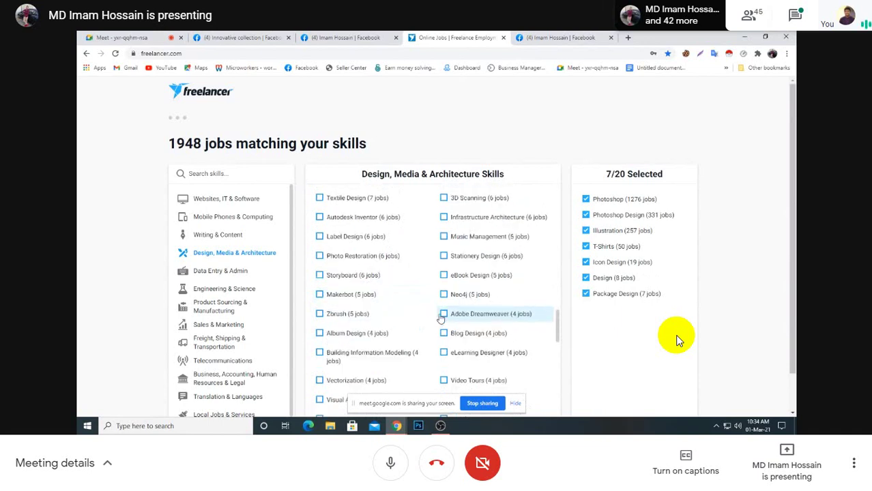
scroll(440, 318, "up", 10)
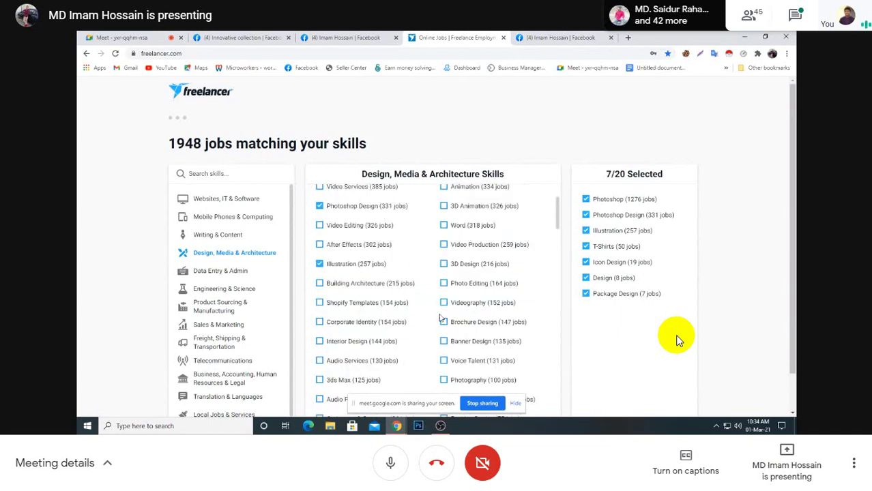
Add Graphic Design, Logo Design, Illustrator, Photo Editing, Brochure, Banner, Covers & Packaging, Flyer Design
left_click(443, 199)
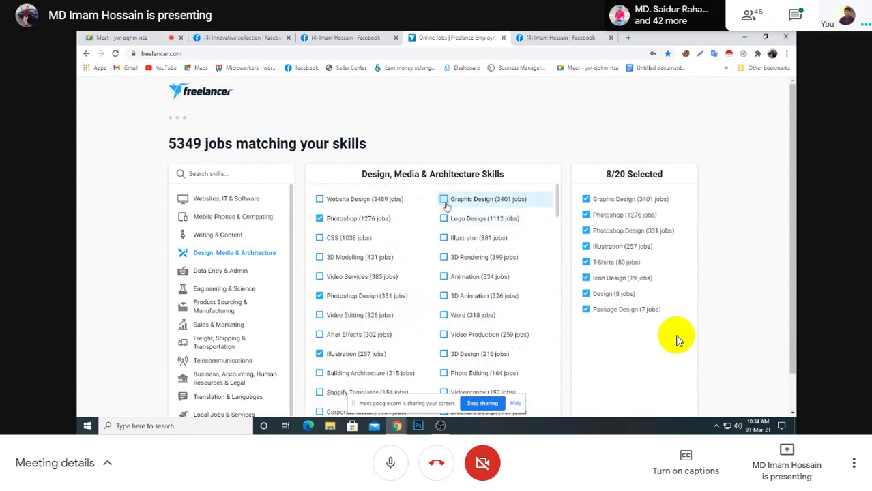
left_click(444, 219)
left_click(445, 239)
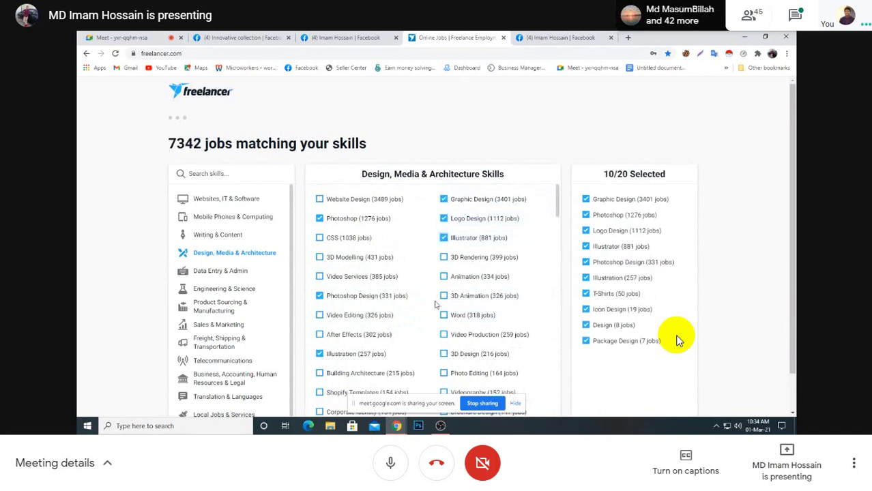
scroll(471, 317, "down", 3)
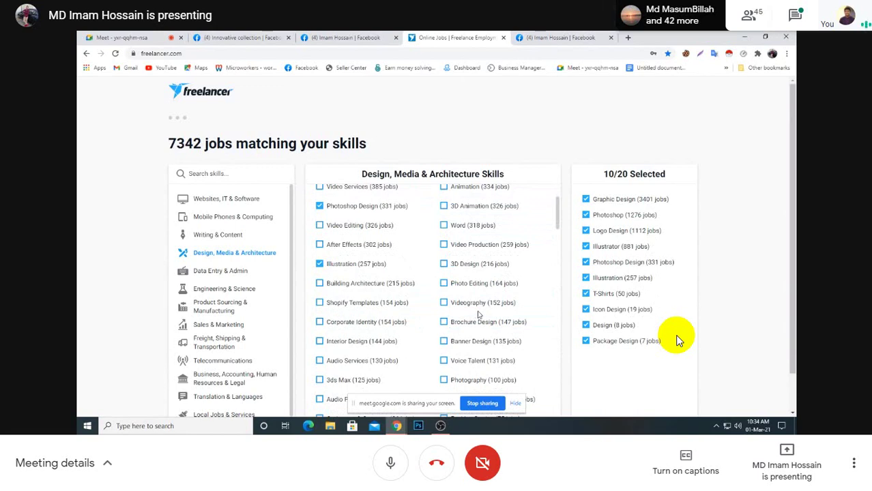
left_click(444, 285)
scroll(504, 294, "down", 3)
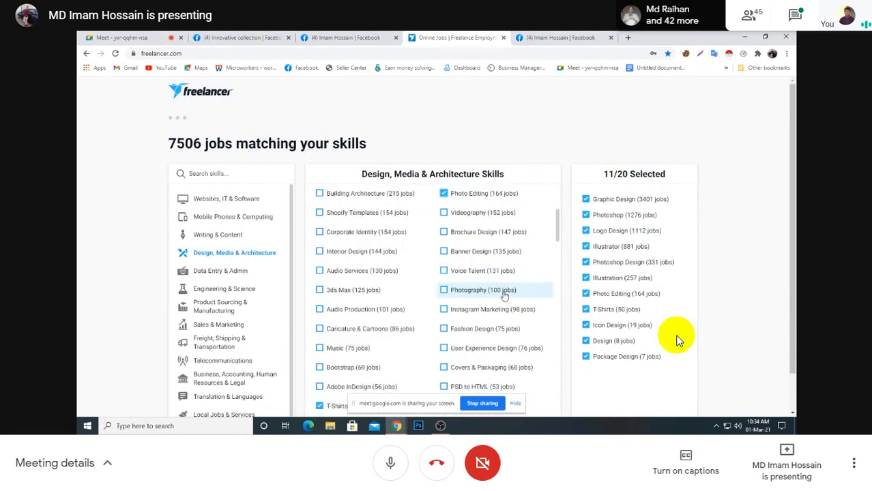
left_click(444, 232)
left_click(443, 252)
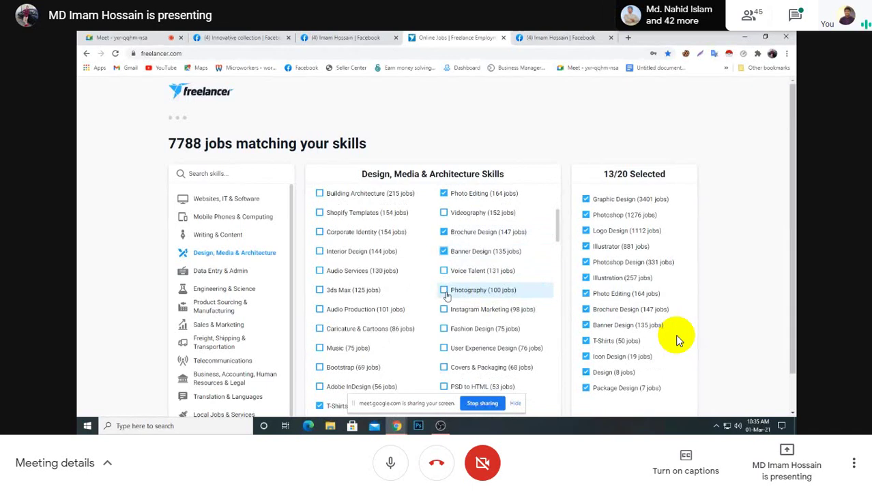
scroll(447, 296, "down", 2)
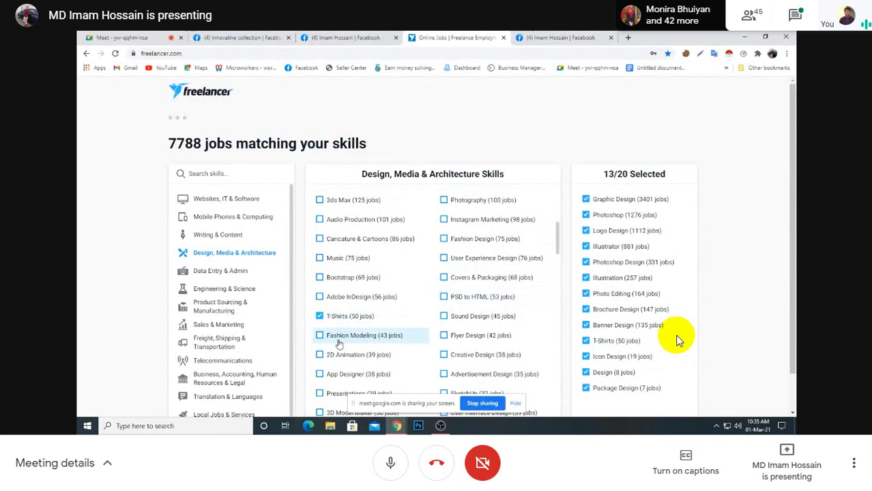
left_click(446, 278)
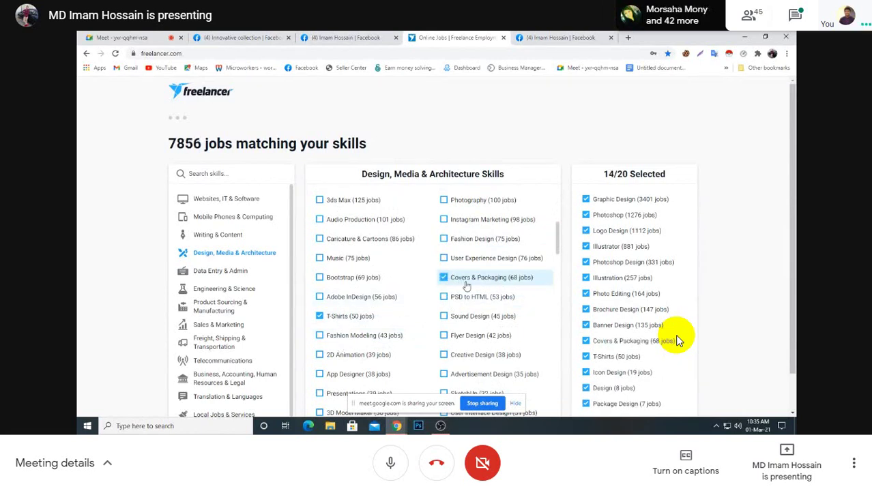
left_click(448, 335)
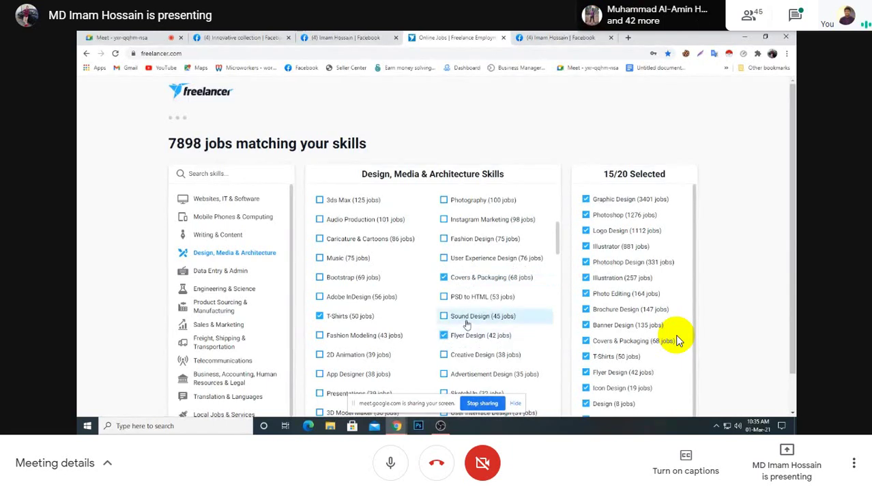
Add Creative Design, Advertisement Design, Business Cards, Poster Design and Templates as the twentieth skill
scroll(466, 326, "down", 2)
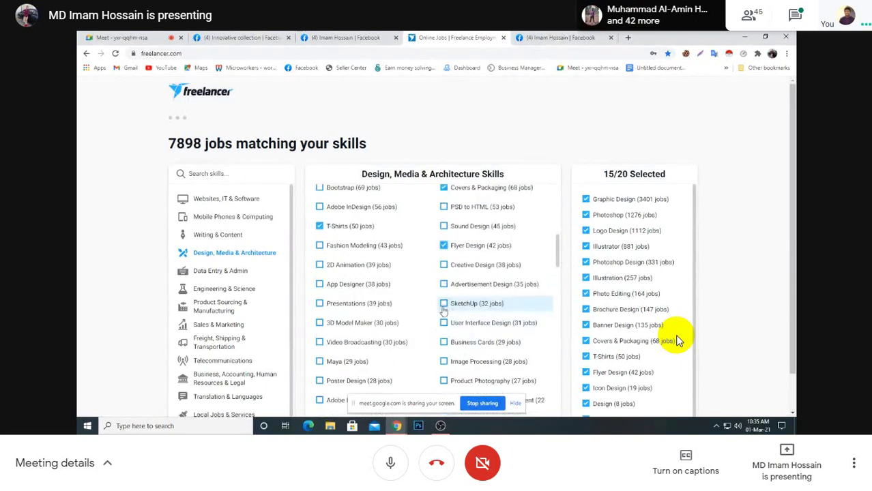
left_click(448, 268)
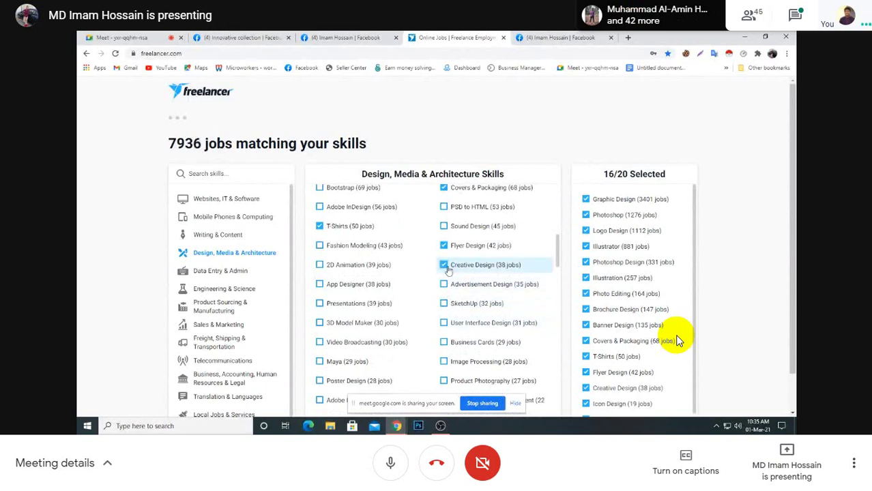
left_click(450, 286)
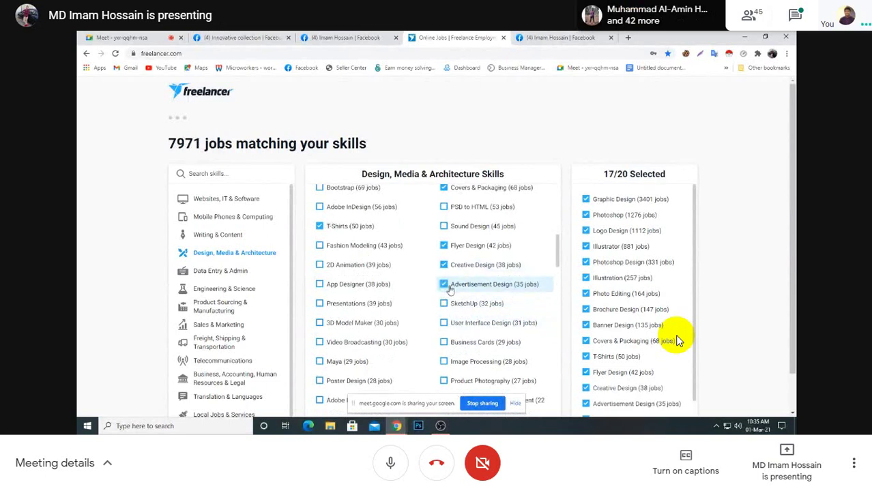
left_click(446, 346)
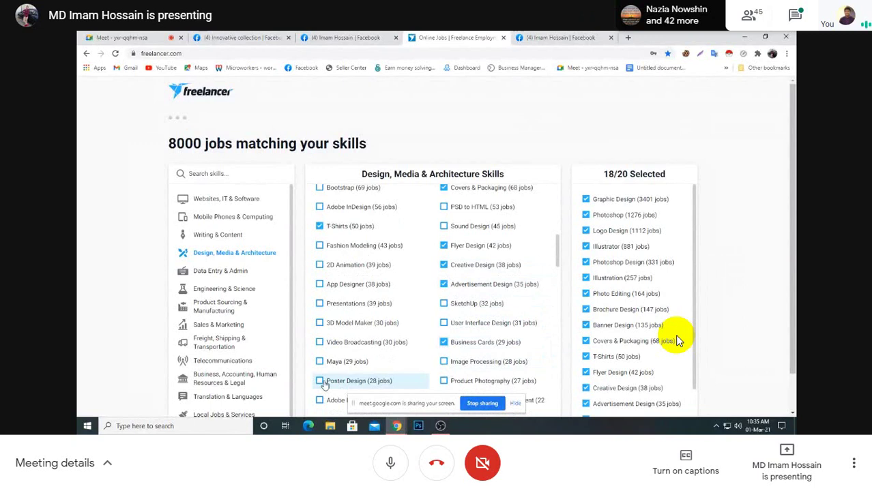
left_click(324, 383)
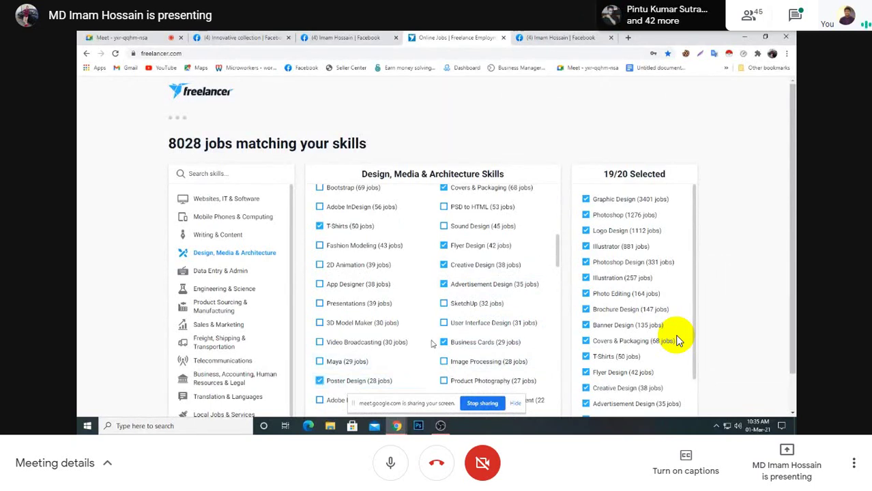
scroll(431, 344, "down", 2)
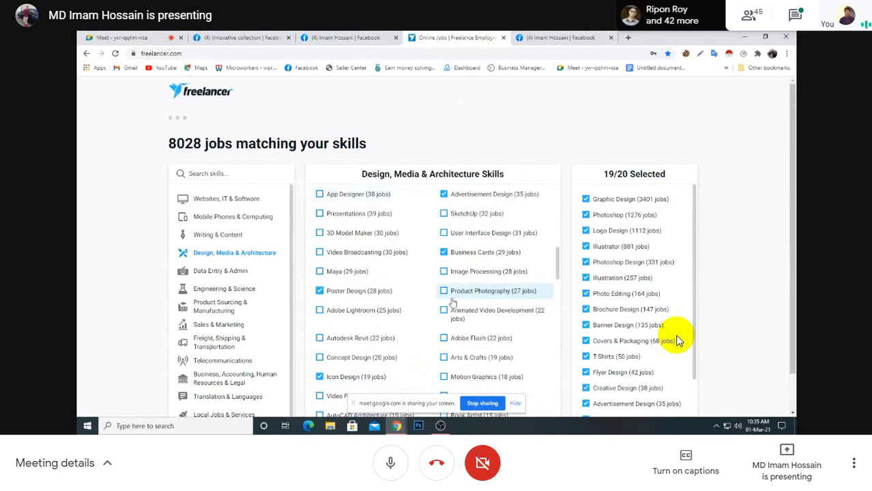
scroll(492, 301, "down", 2)
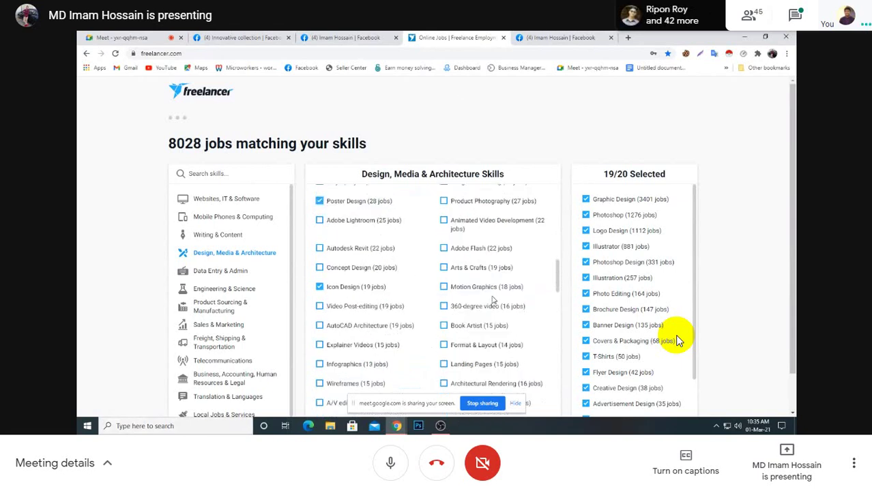
scroll(493, 300, "down", 4)
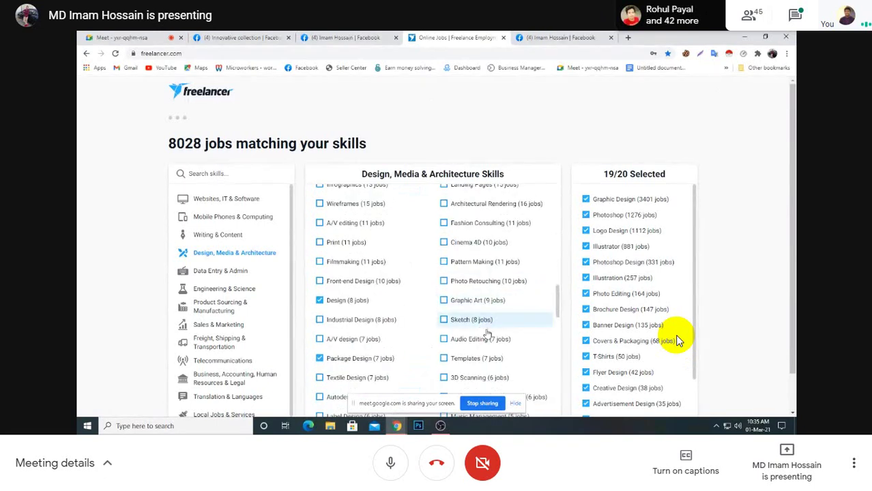
scroll(501, 356, "down", 2)
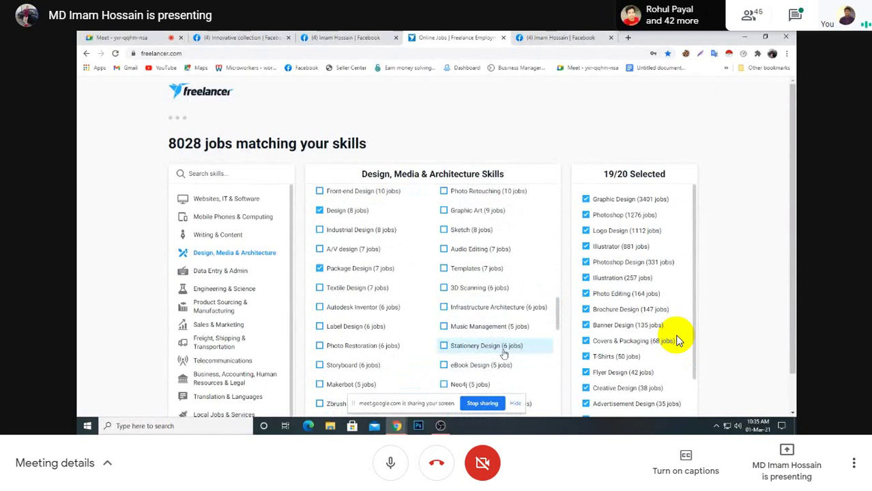
scroll(503, 354, "up", 2)
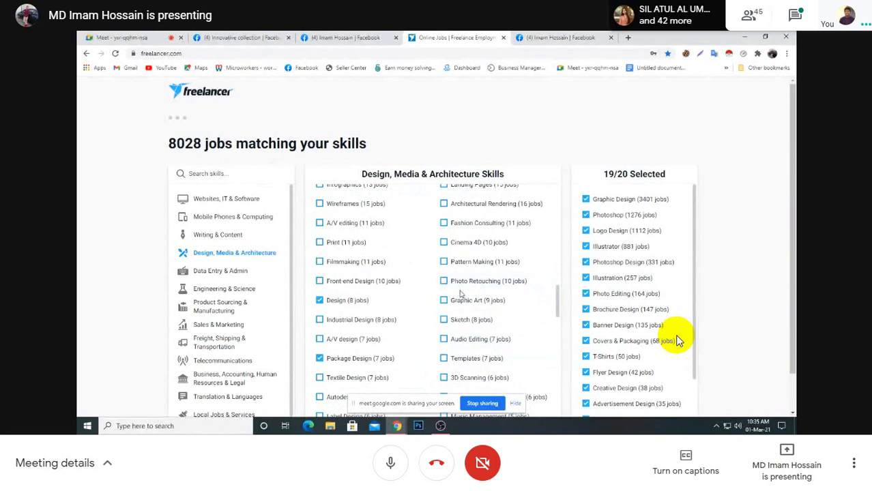
left_click(444, 358)
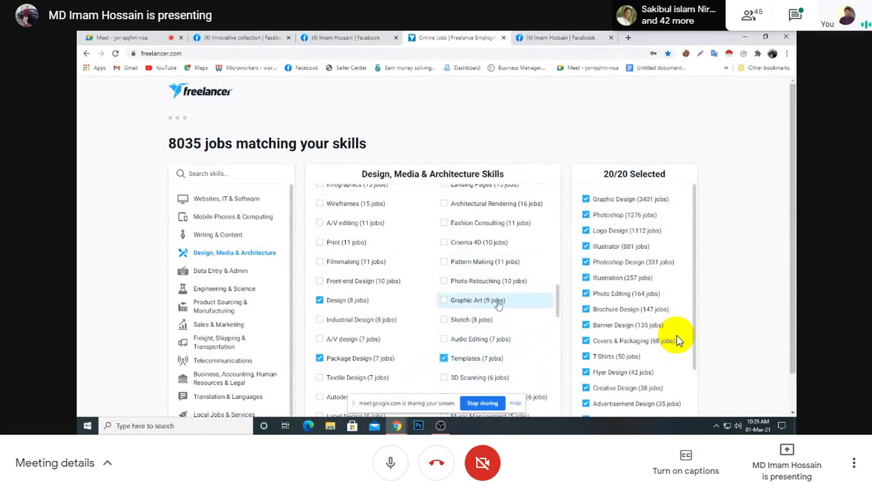
Continue from the full skill list to the profile details step
scroll(498, 304, "down", 5)
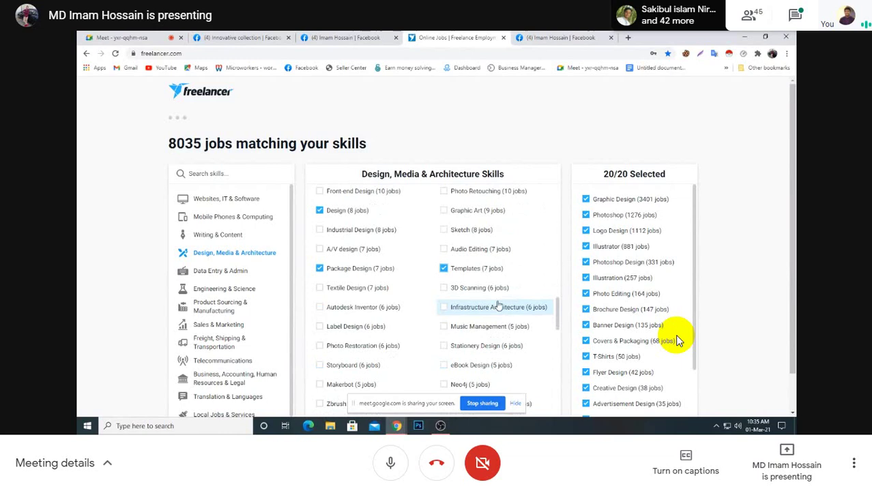
scroll(755, 247, "down", 1)
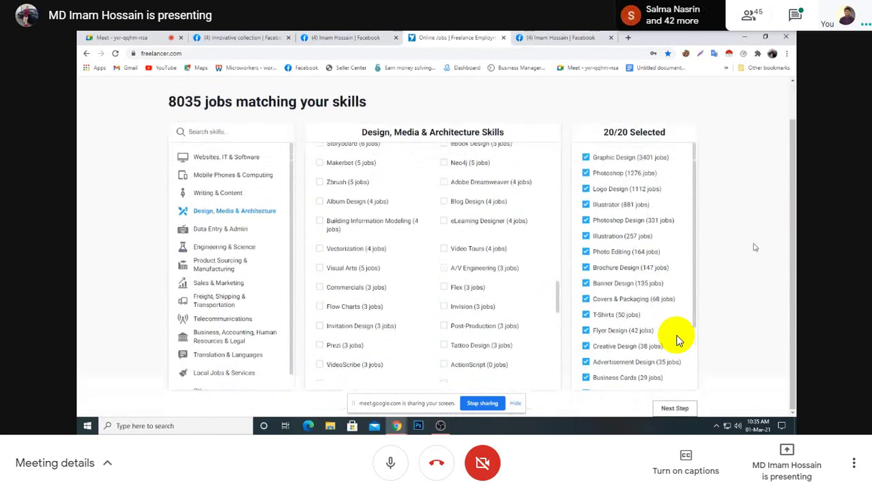
left_click(675, 409)
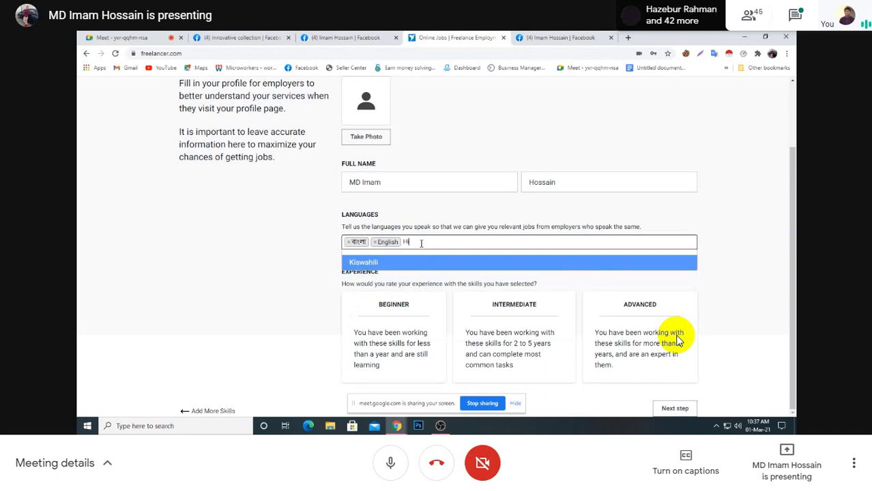
Clear the language search and add हिन्दी as a third profile language
key("BackSpace")
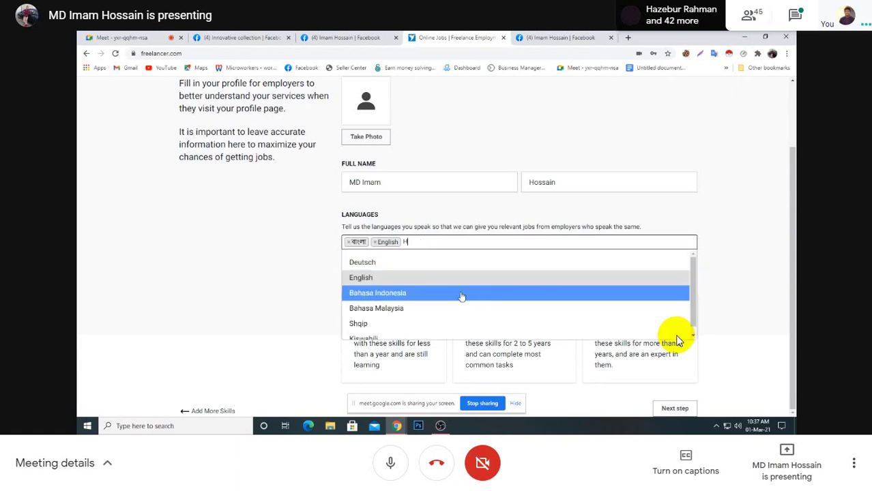
key("BackSpace")
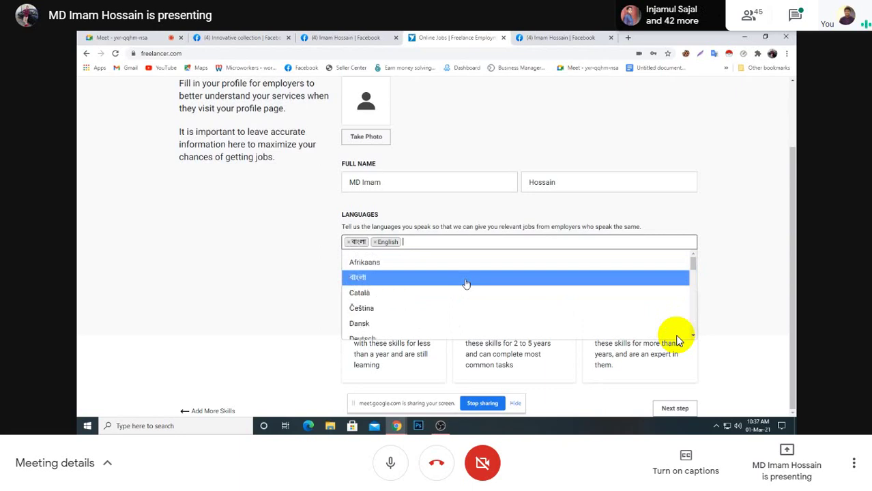
scroll(466, 284, "down", 3)
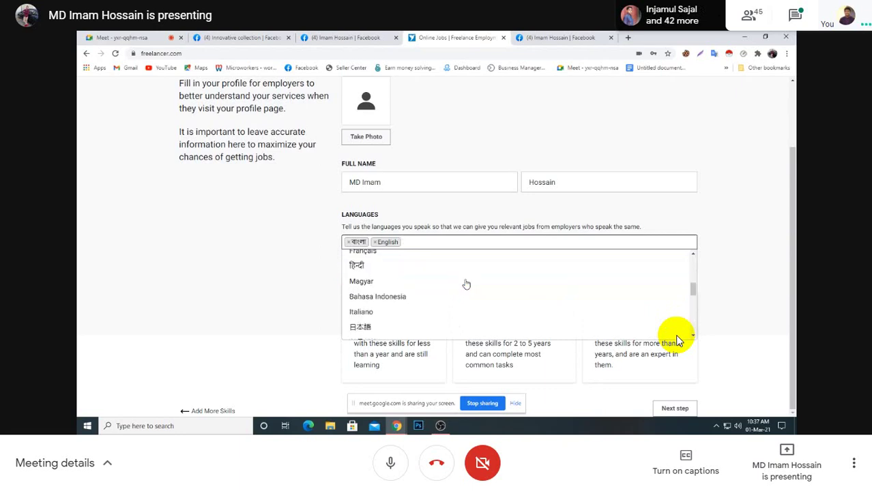
scroll(451, 283, "down", 3)
scroll(420, 314, "up", 3)
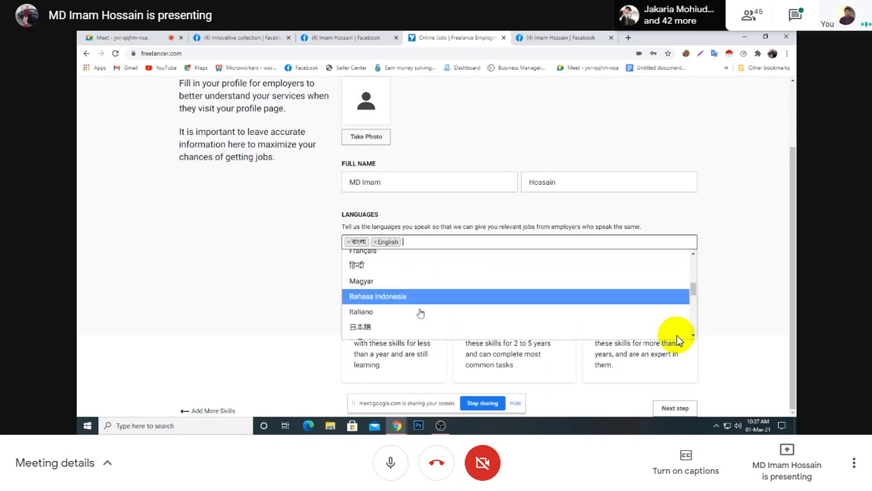
left_click(390, 266)
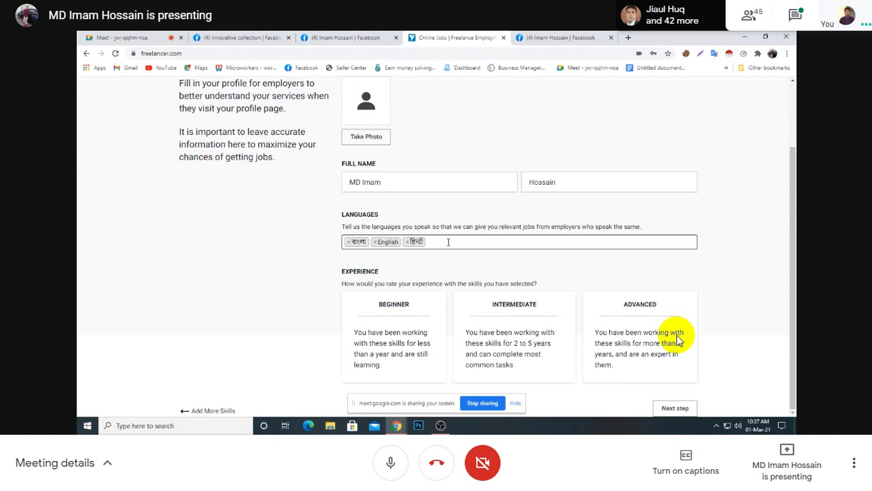
type("a")
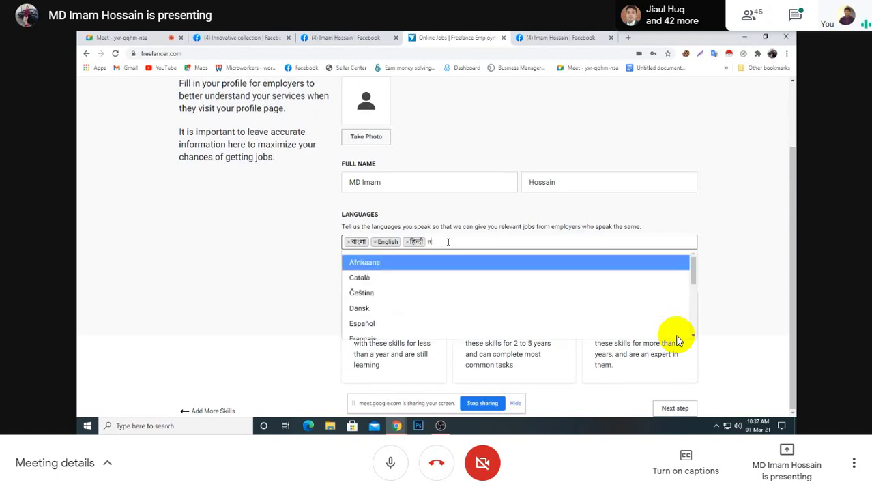
key("BackSpace")
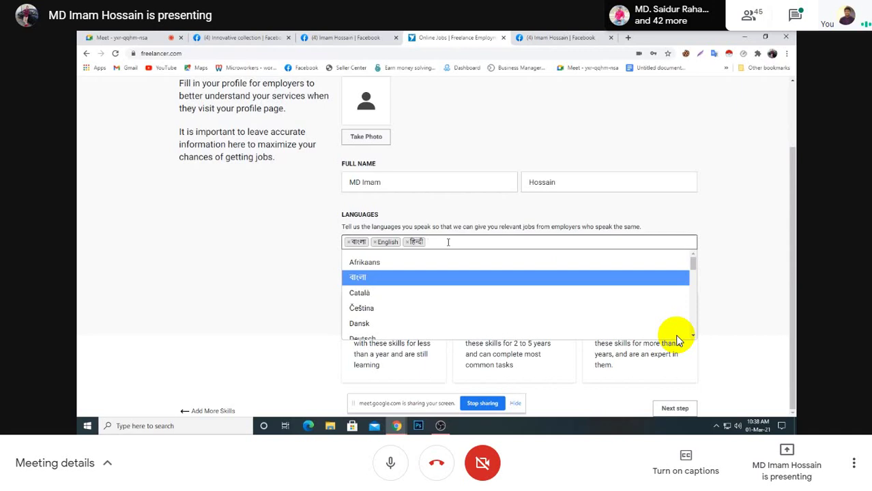
Mute and unmute the microphone, then show participant tiles beside the presentation
left_click(391, 465)
left_click(393, 465)
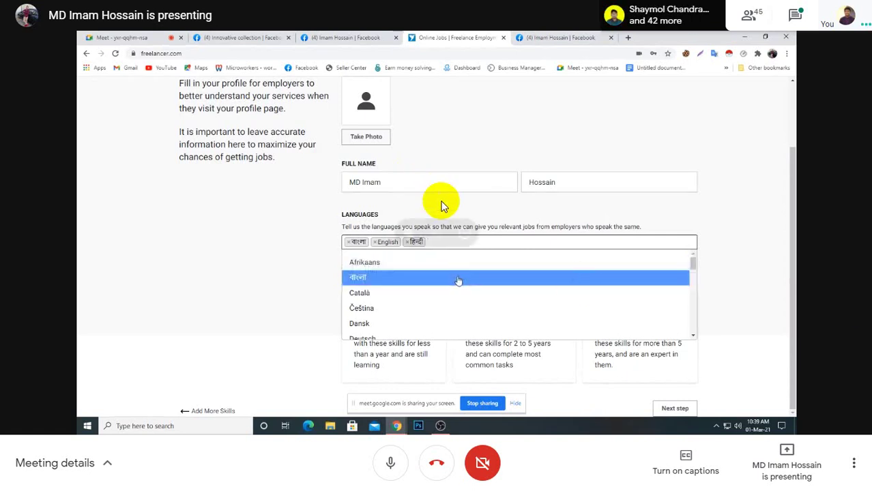
left_click(400, 232)
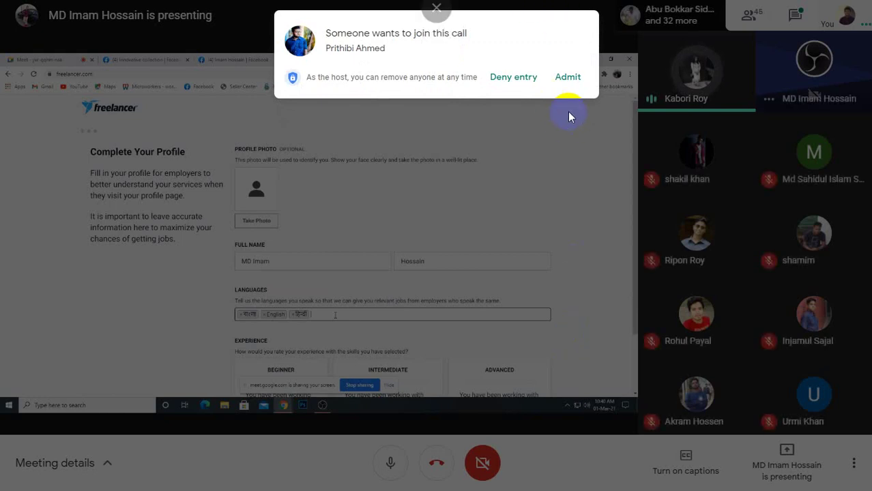
Admit the waiting guest and take the meeting out of full screen
left_click(572, 78)
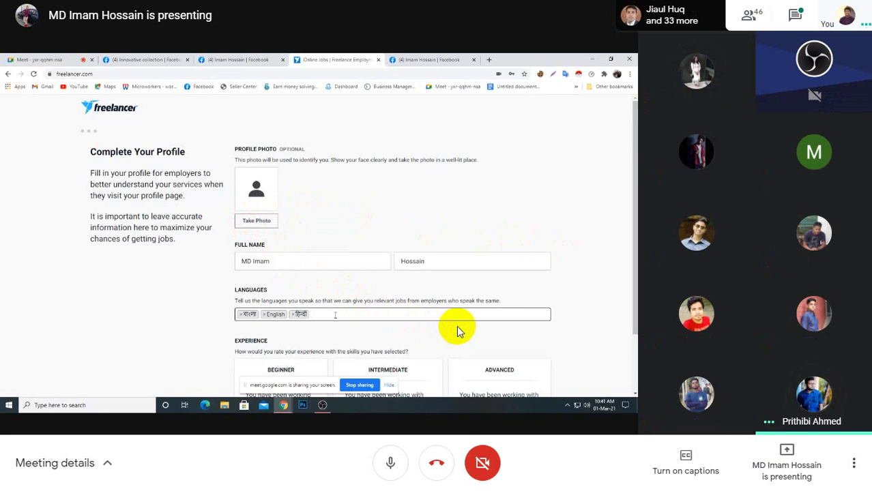
left_click(435, 45)
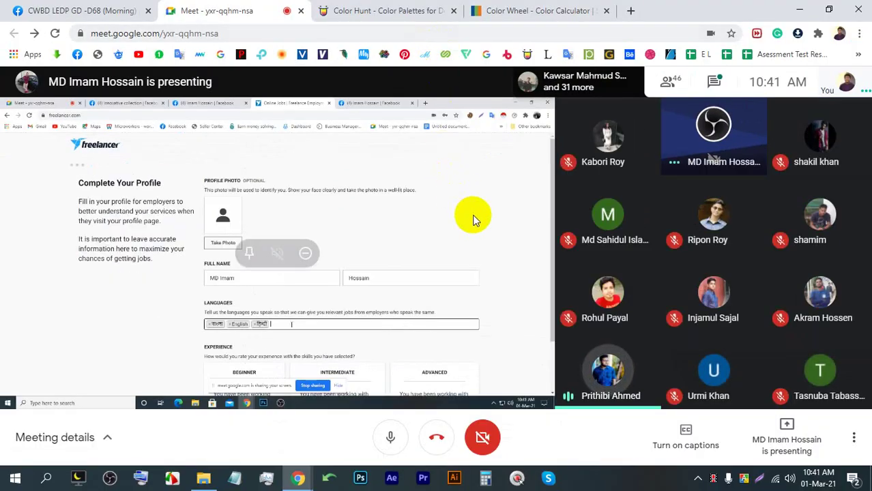
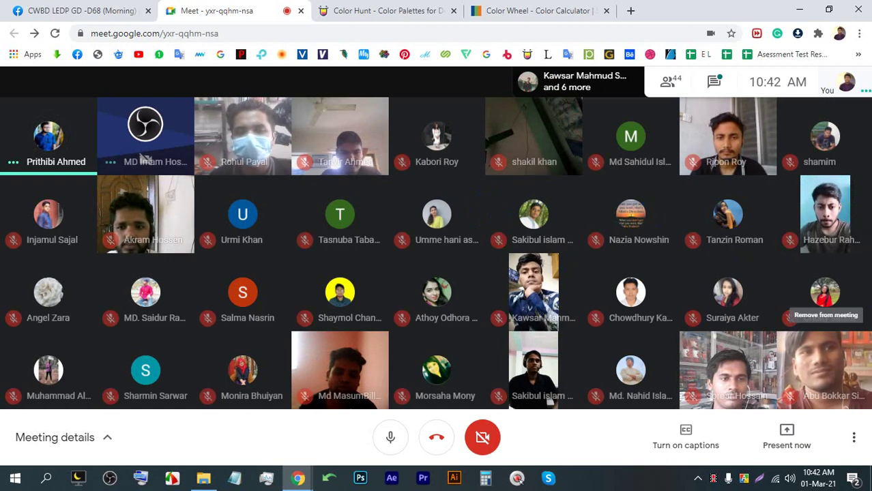
Wait on the participant grid until the presenter's screen share appears beside smaller tiles
mouse_move(715, 300)
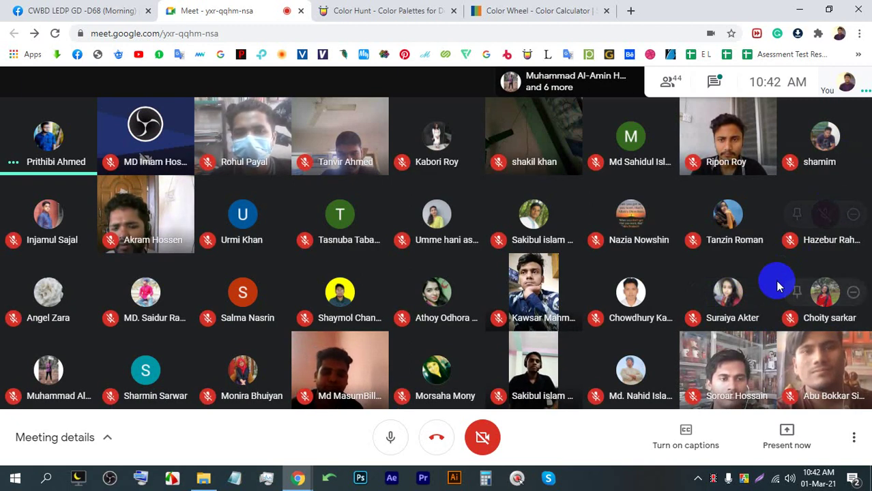
mouse_move(854, 372)
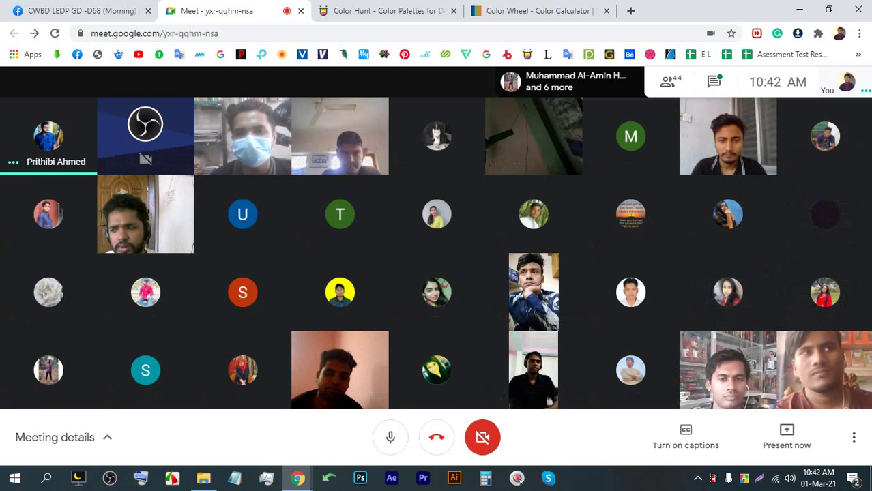
mouse_move(818, 265)
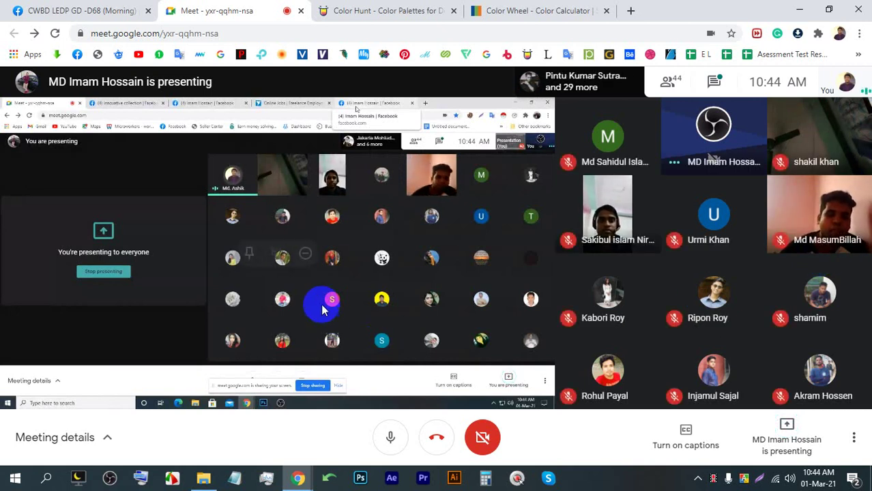
Put the Google Meet window into full screen with F11
key("F11")
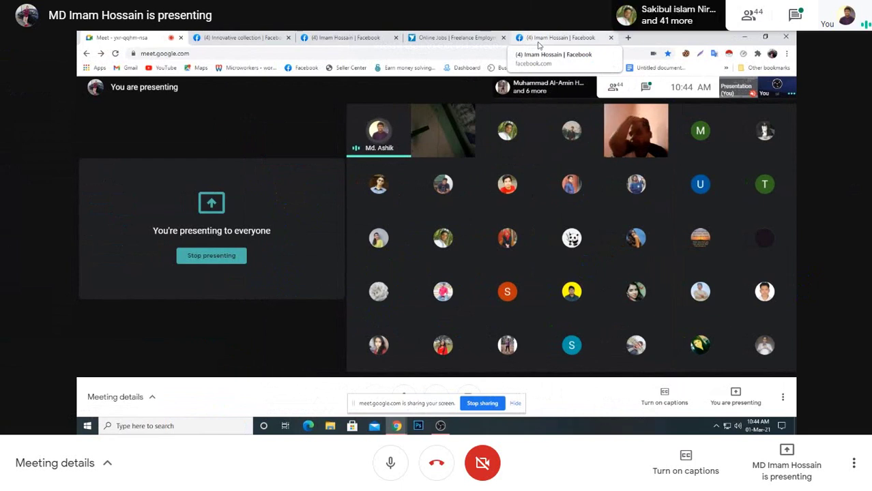
left_click(463, 36)
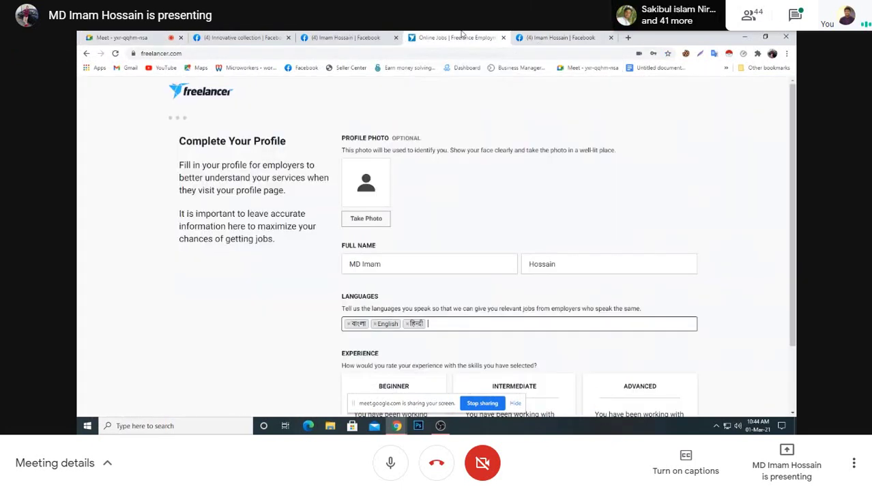
scroll(577, 292, "down", 2)
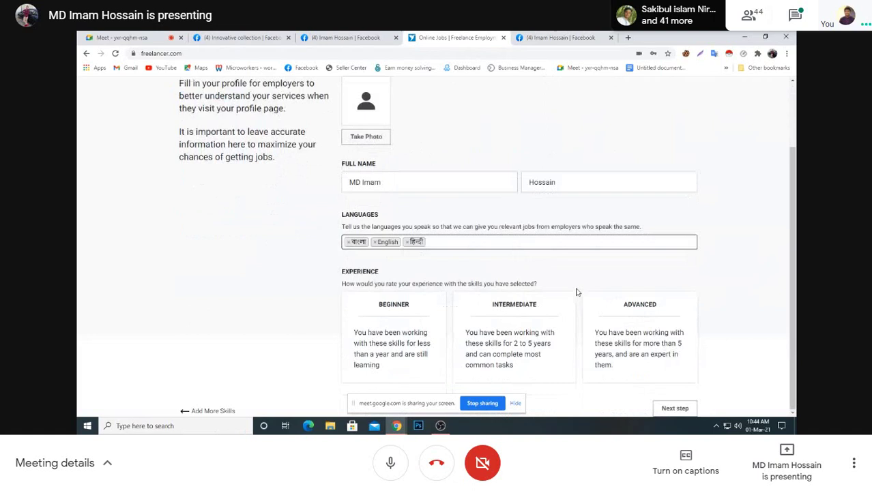
scroll(576, 292, "up", 2)
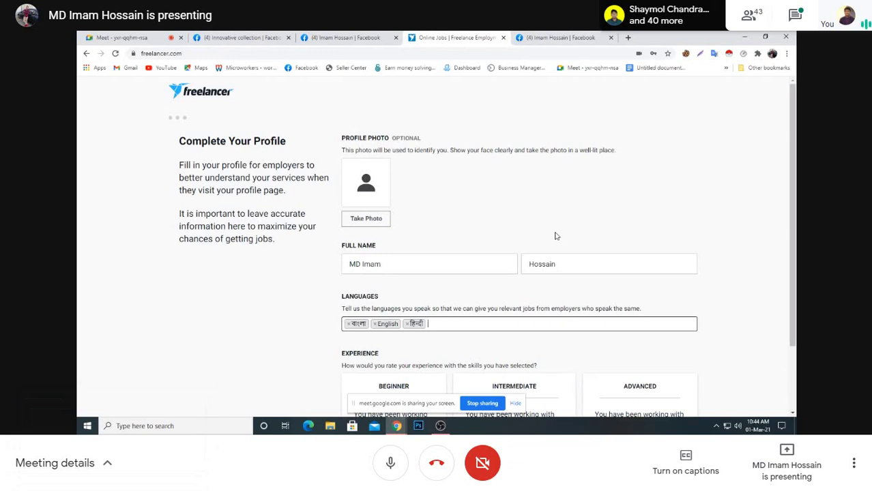
Pin the presentation tile full-size, then restore the participant tiles beside it
mouse_move(233, 164)
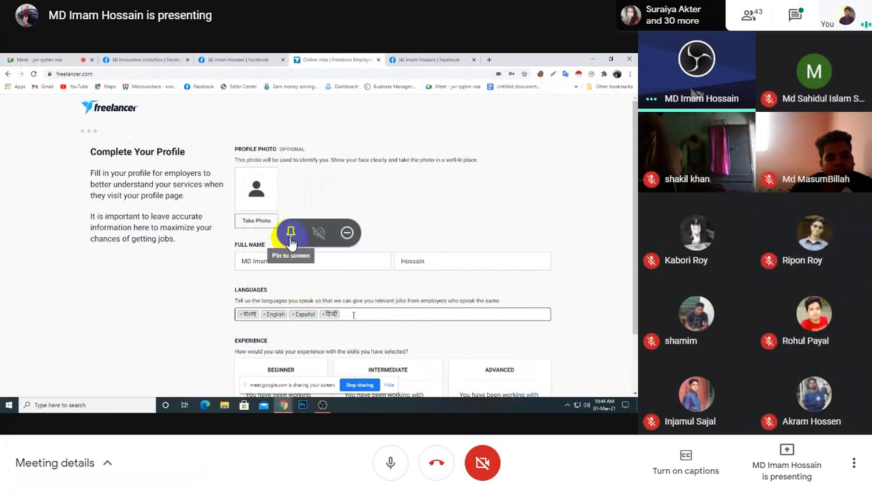
left_click(290, 233)
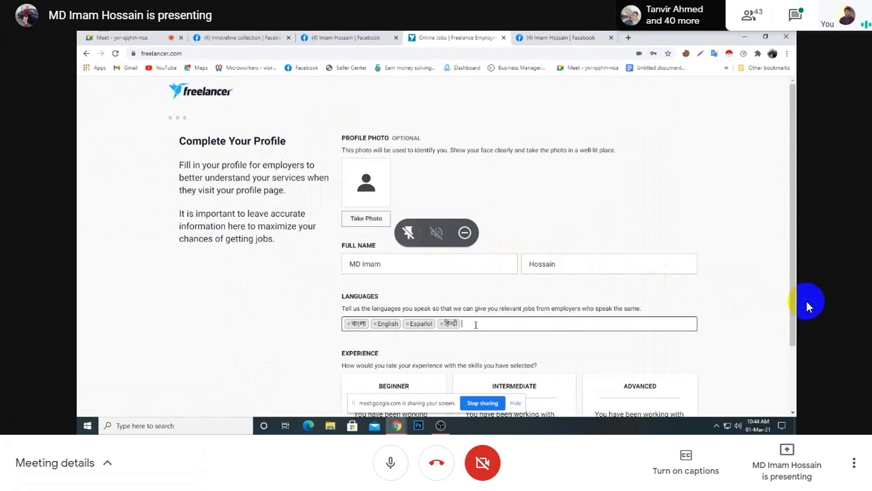
left_click(406, 234)
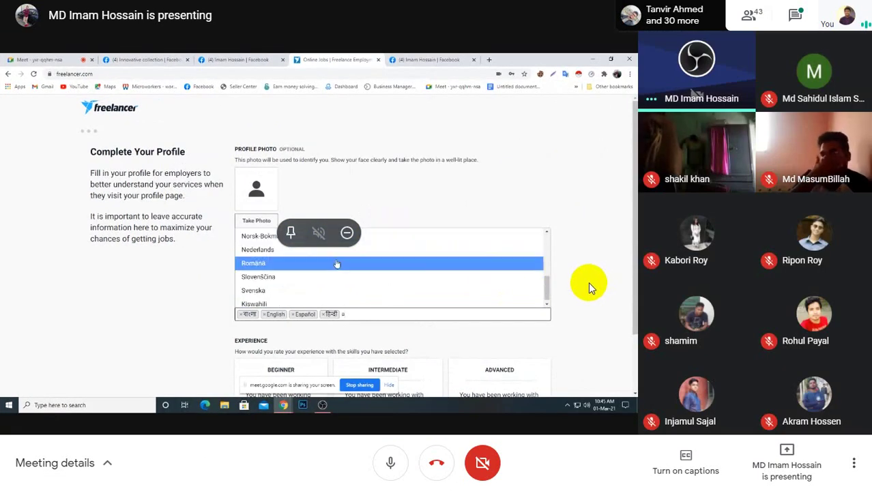
Pin the presentation so the shared Freelancer payment-verification page fills the meeting view
left_click(291, 237)
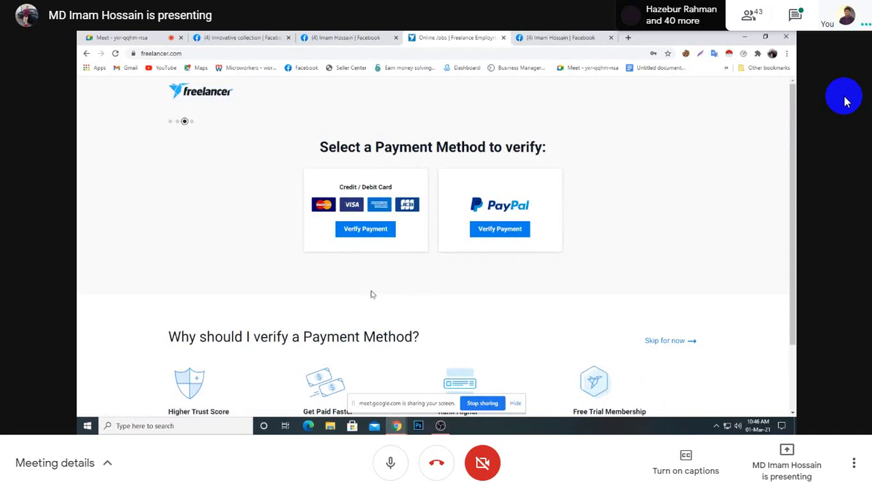
left_click(658, 348)
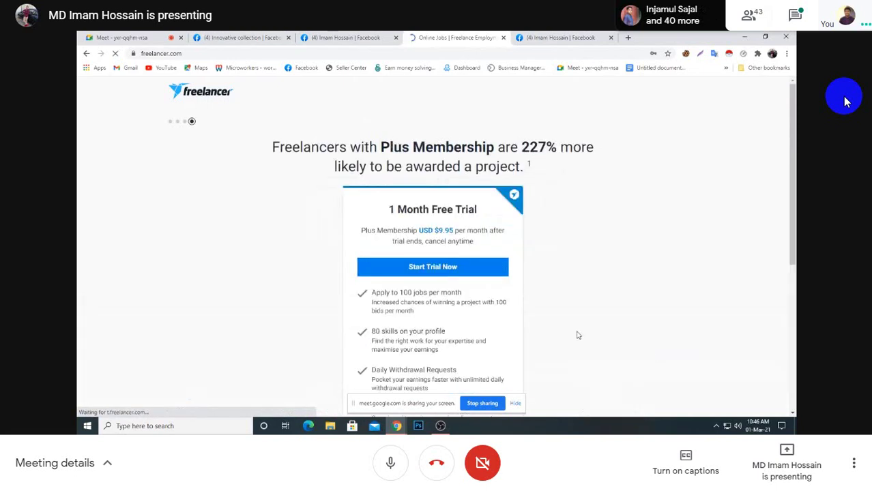
Keep watching as the presenter skips payment verification and reaches the Freelancer dashboard
scroll(576, 334, "down", 5)
scroll(576, 335, "up", 3)
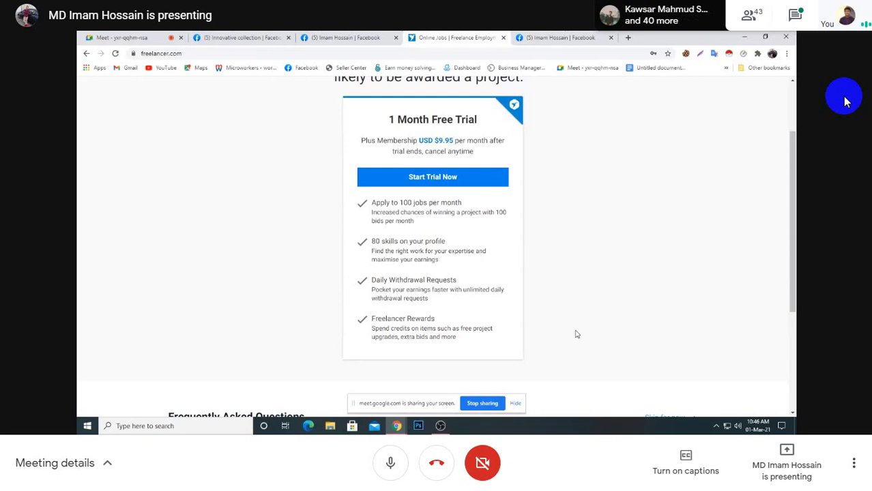
scroll(575, 334, "up", 2)
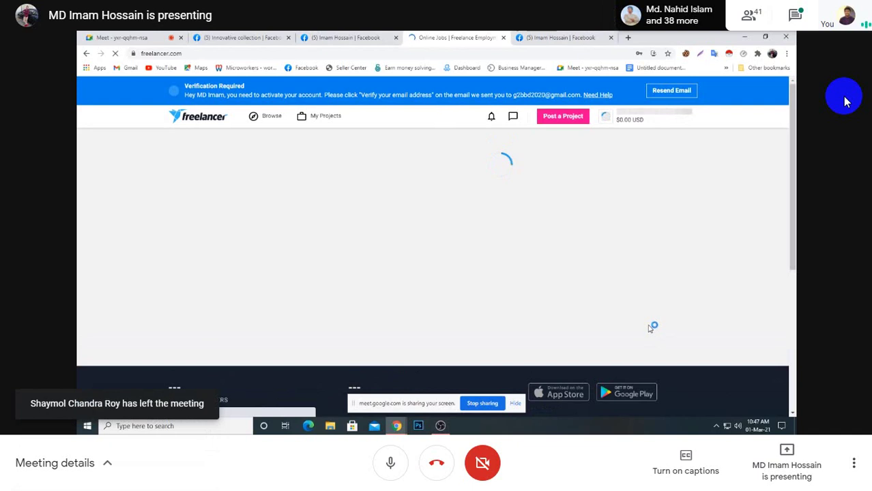
left_click(628, 36)
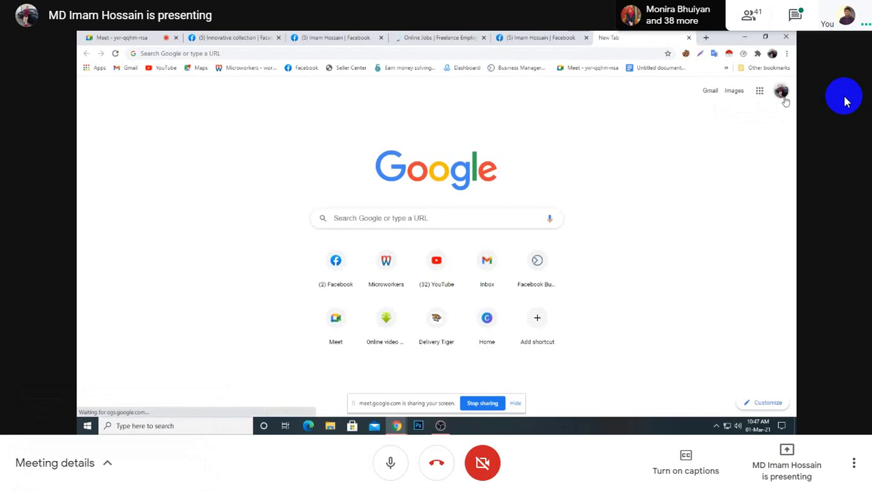
Follow the share as the Freelancer welcome email in Gmail verifies the email address
left_click(785, 99)
left_click(707, 251)
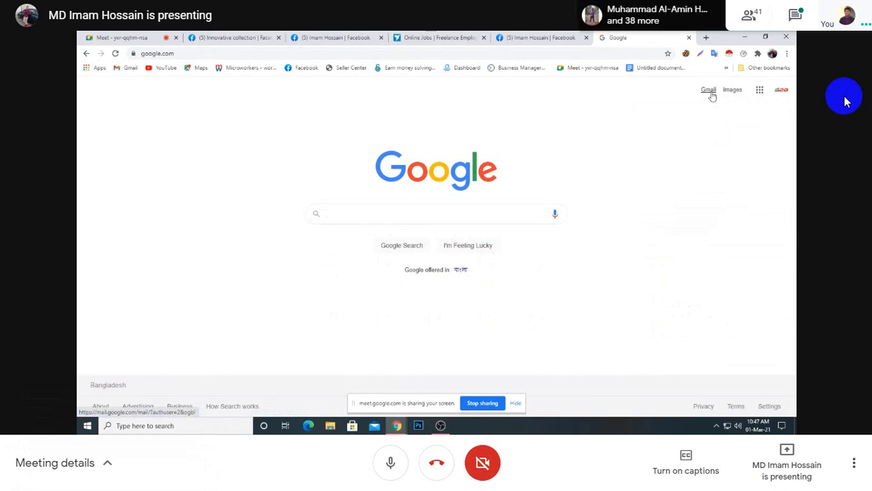
left_click(711, 94)
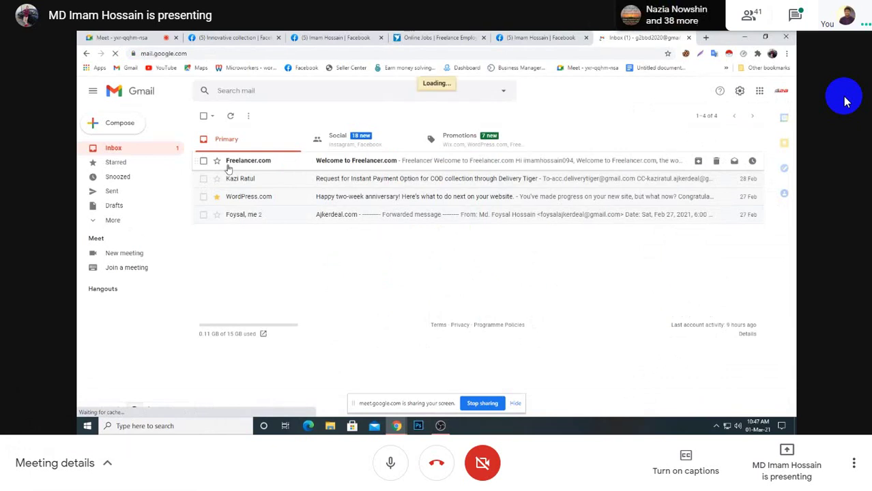
left_click(303, 167)
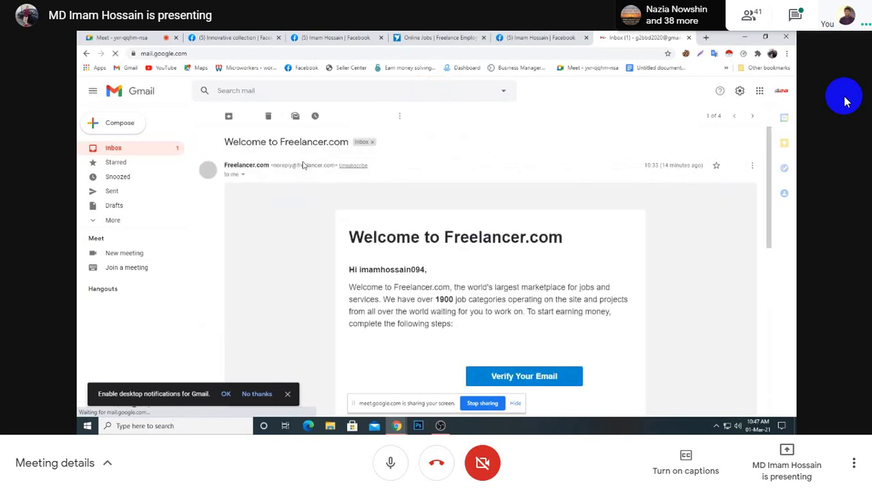
scroll(492, 276, "down", 3)
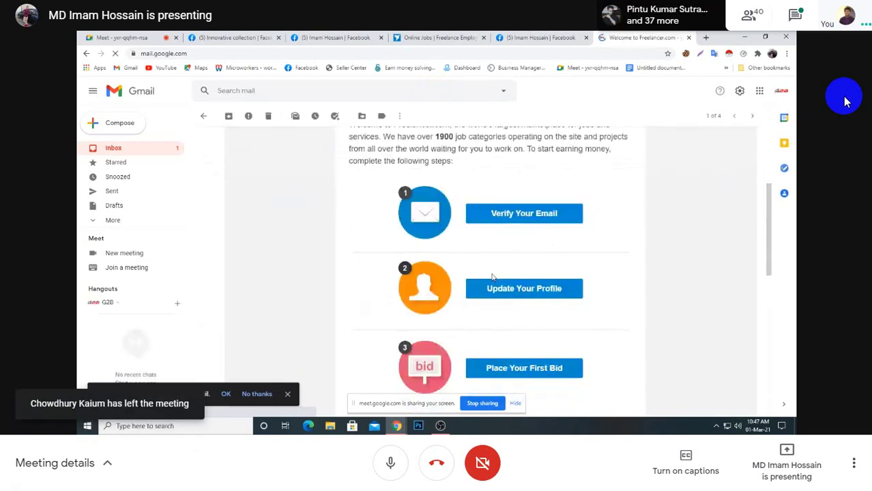
scroll(493, 276, "up", 2)
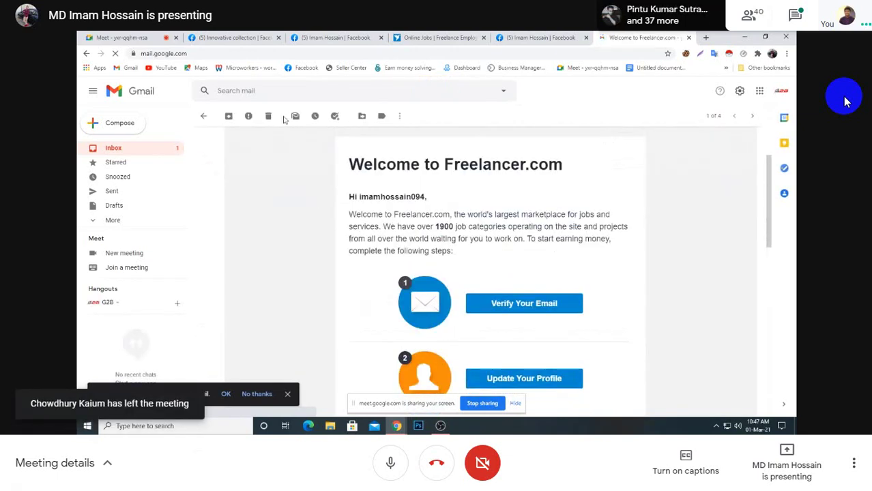
left_click(539, 312)
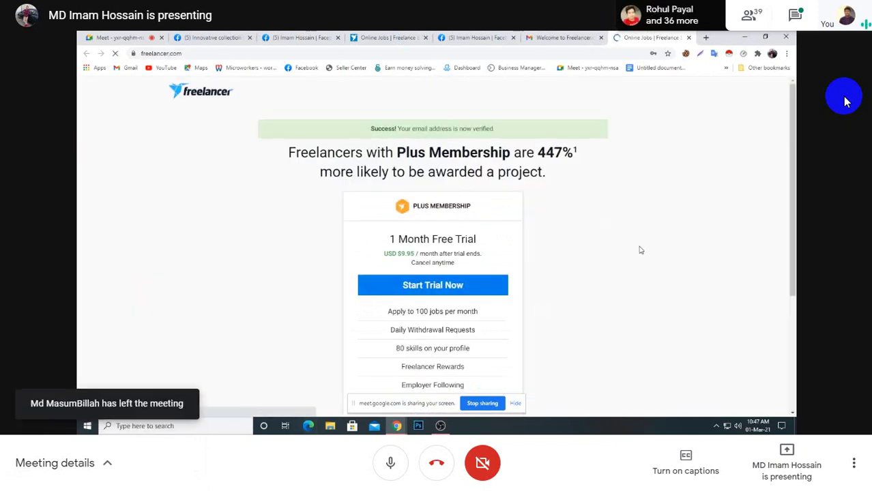
Skip the Plus Membership 1 Month Free Trial offer
scroll(575, 237, "down", 3)
scroll(594, 256, "down", 1)
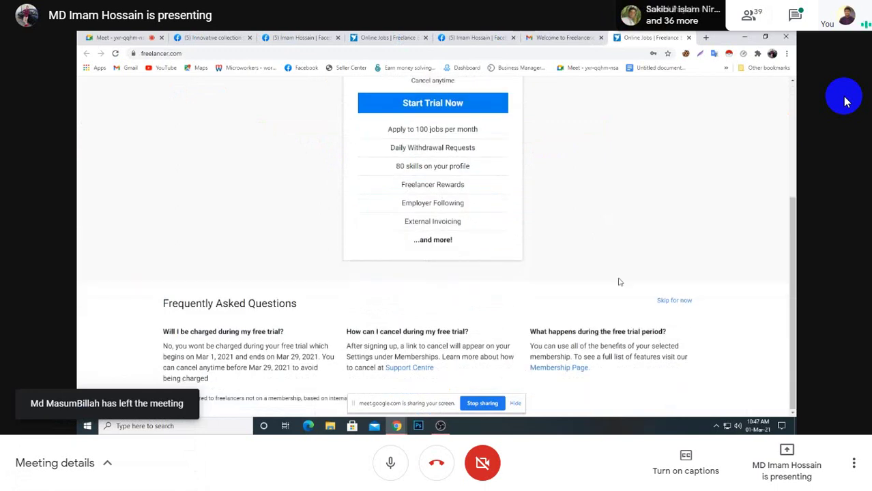
left_click(669, 301)
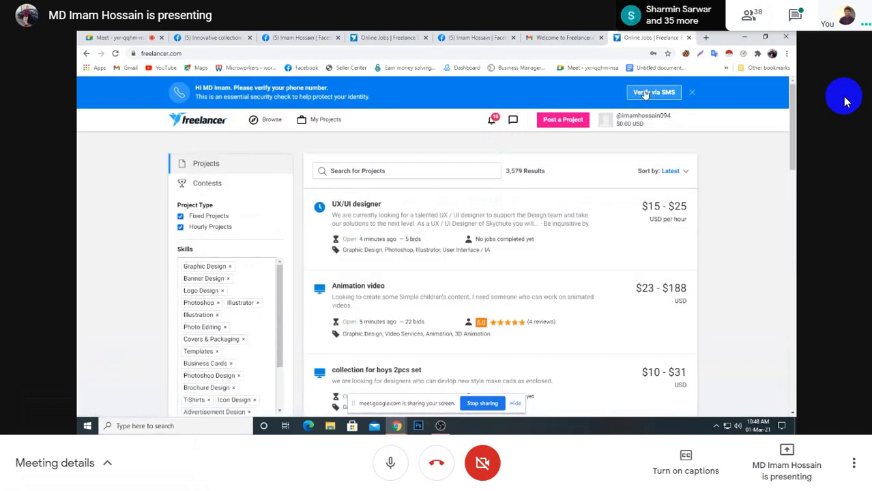
Choose Verify via SMS, enter the account phone number, and send a verification code
left_click(645, 92)
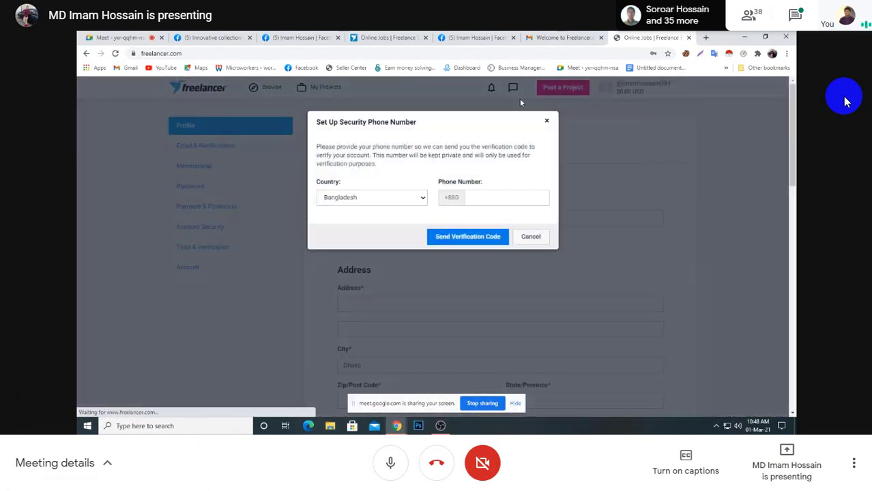
left_click(480, 196)
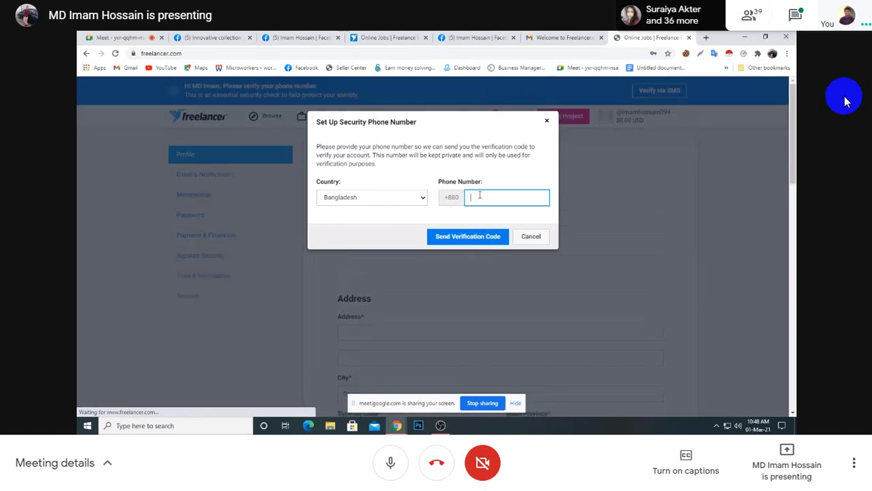
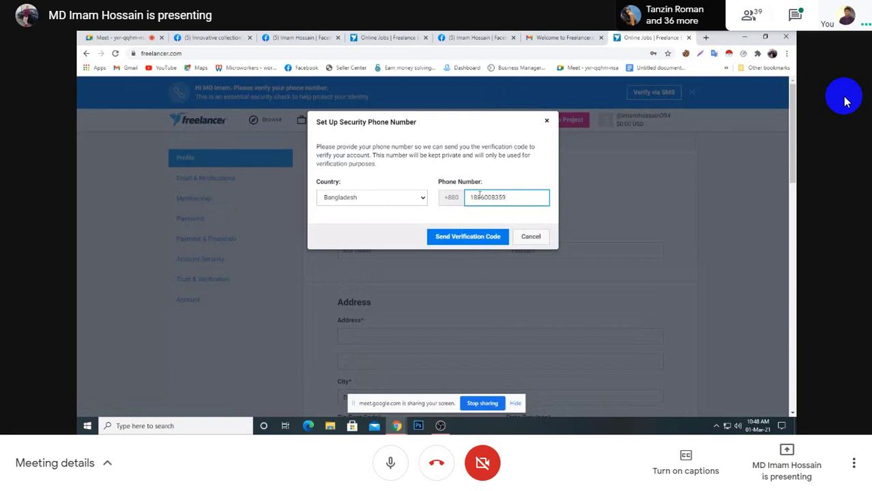
left_click(487, 239)
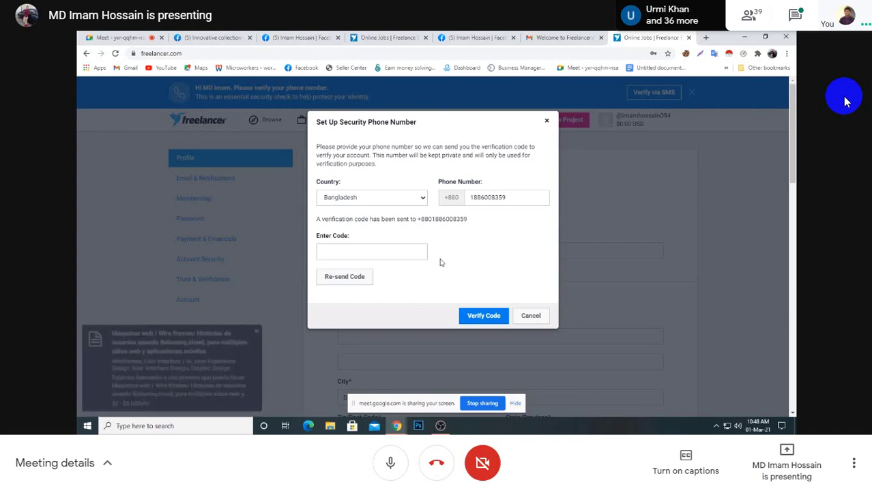
Enter and correct the received verification code, verify it, and close the success message
left_click(414, 251)
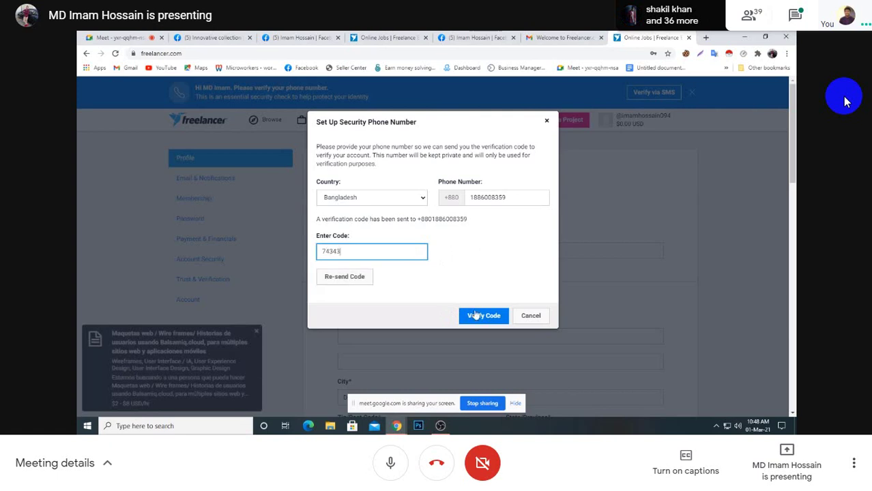
left_click(486, 316)
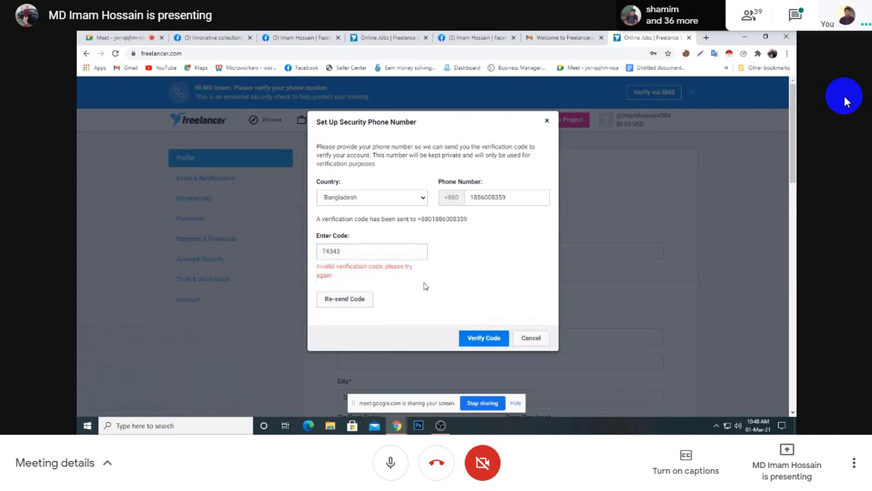
left_click(330, 251)
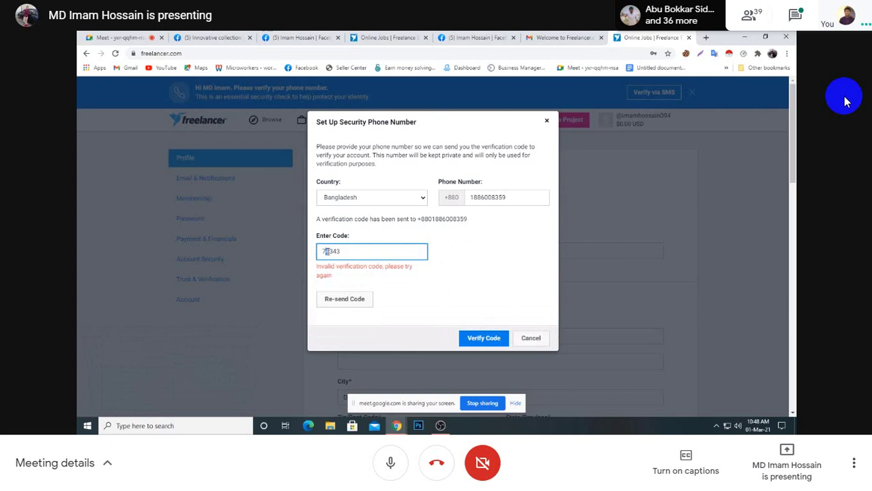
left_click(471, 338)
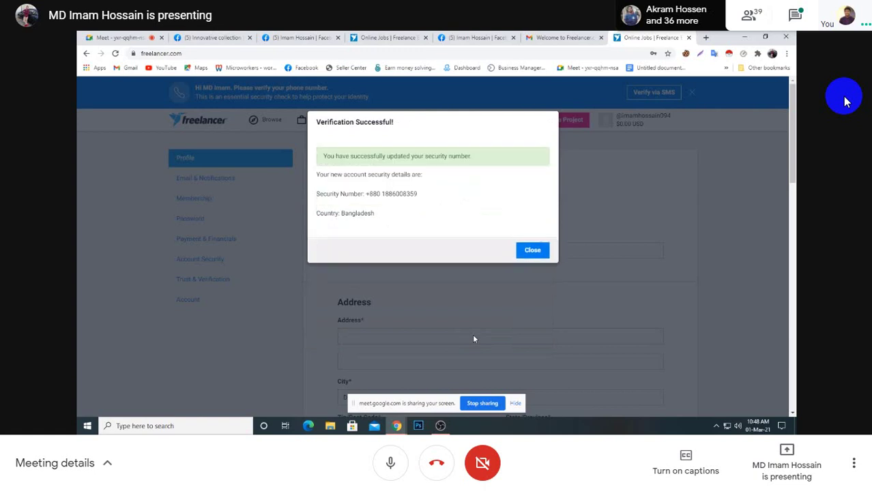
left_click(533, 251)
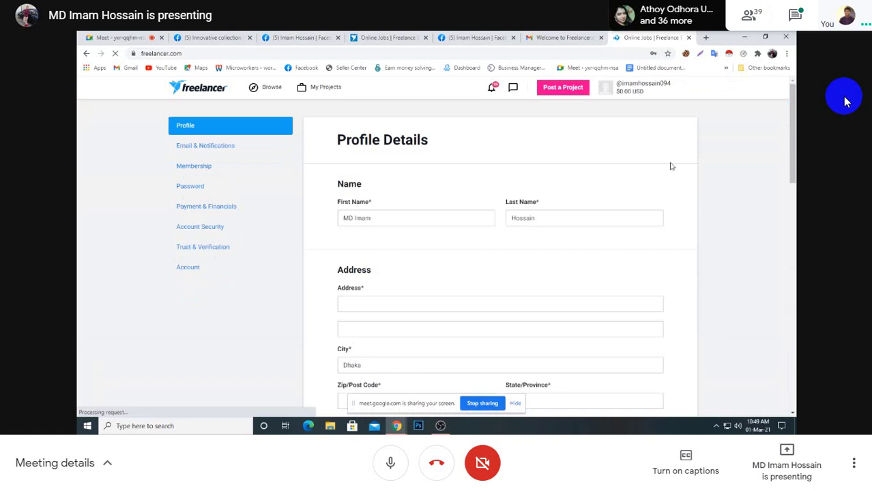
Autofill the street address and address details from the saved address
scroll(493, 207, "down", 1)
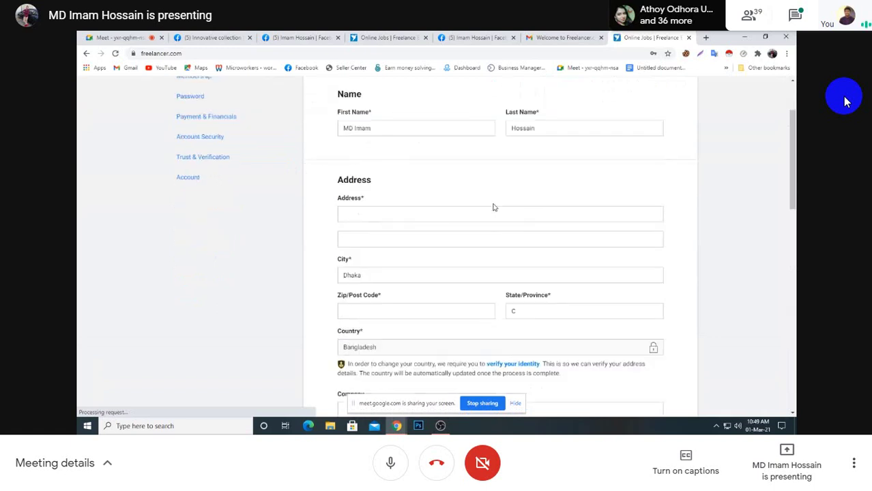
scroll(494, 207, "down", 2)
scroll(492, 202, "up", 2)
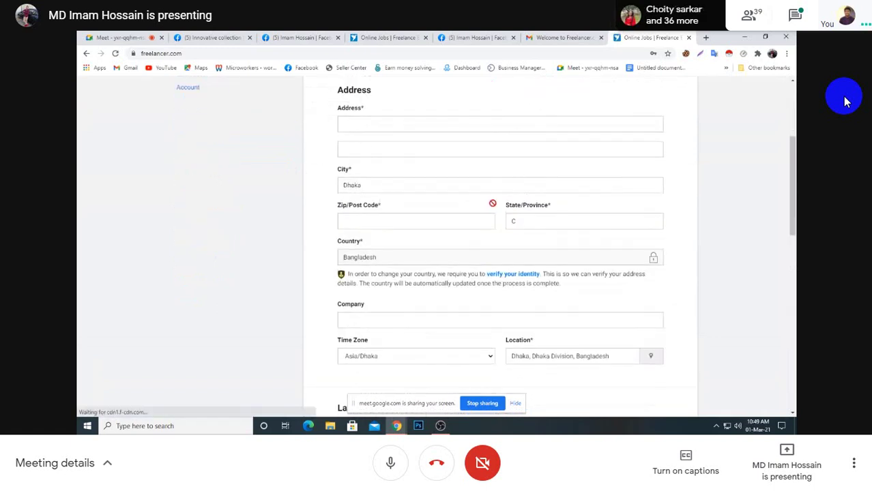
left_click(363, 124)
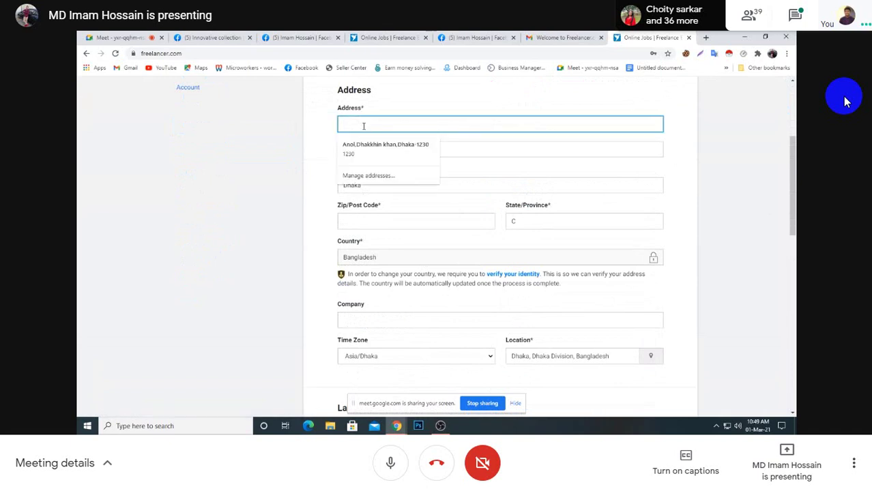
left_click(386, 149)
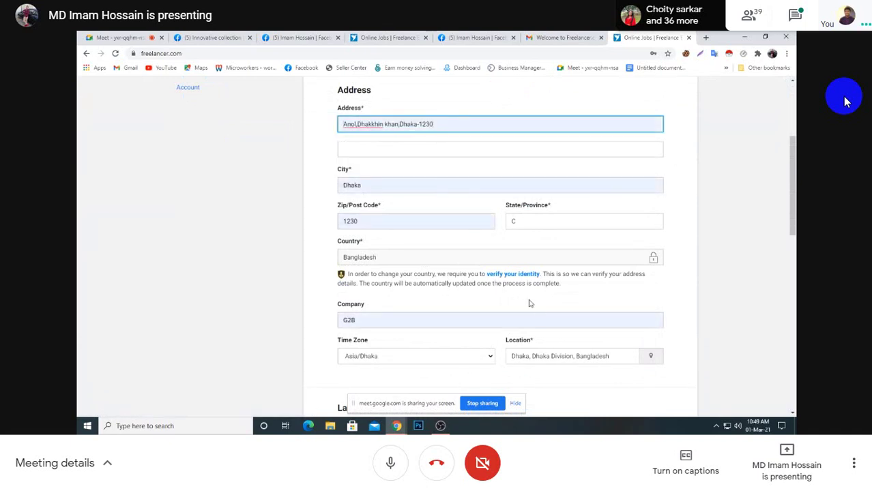
Clear the autofilled company name and save the profile details
scroll(469, 217, "down", 2)
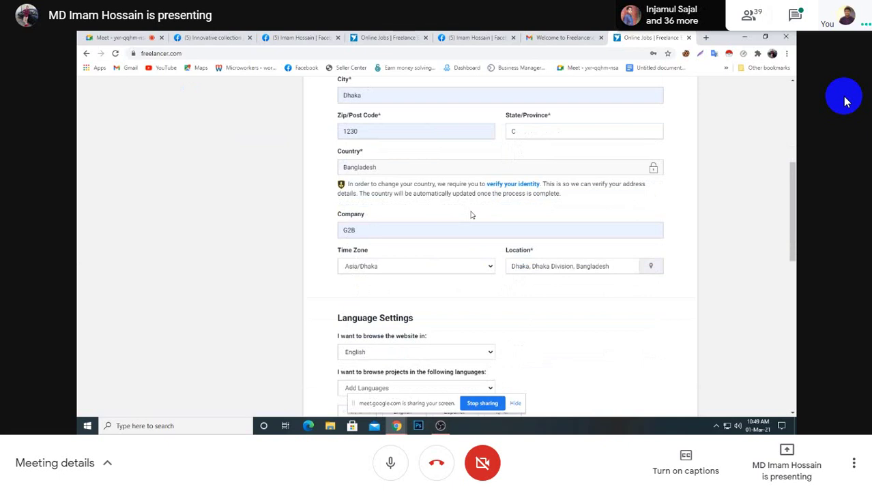
left_click(399, 233)
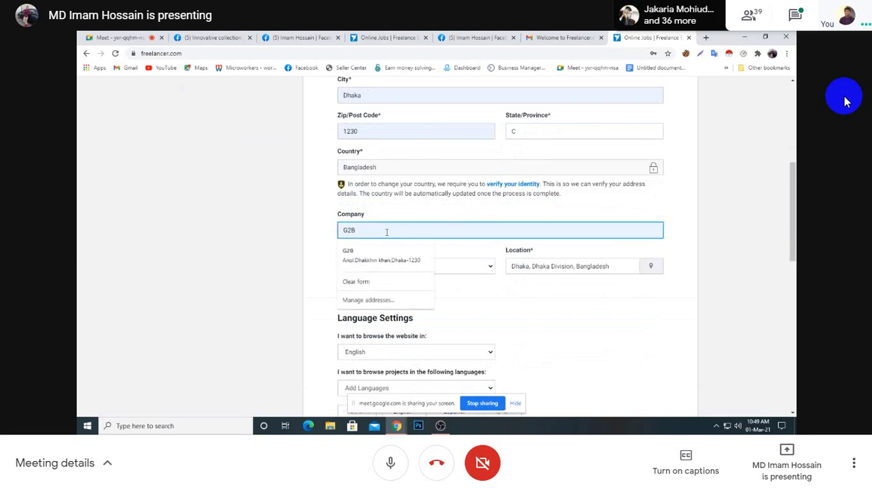
key("BackSpace")
key("BackSpace")
key("BackSpace")
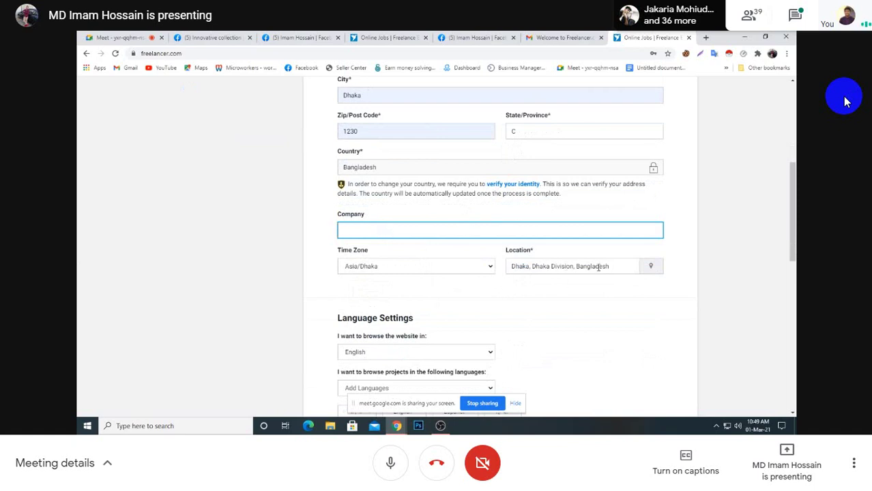
scroll(564, 260, "down", 2)
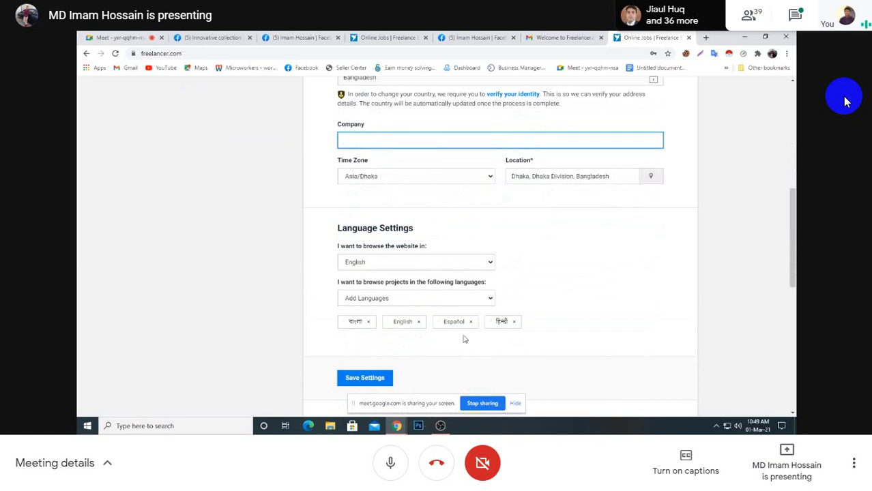
scroll(454, 339, "down", 2)
left_click(374, 290)
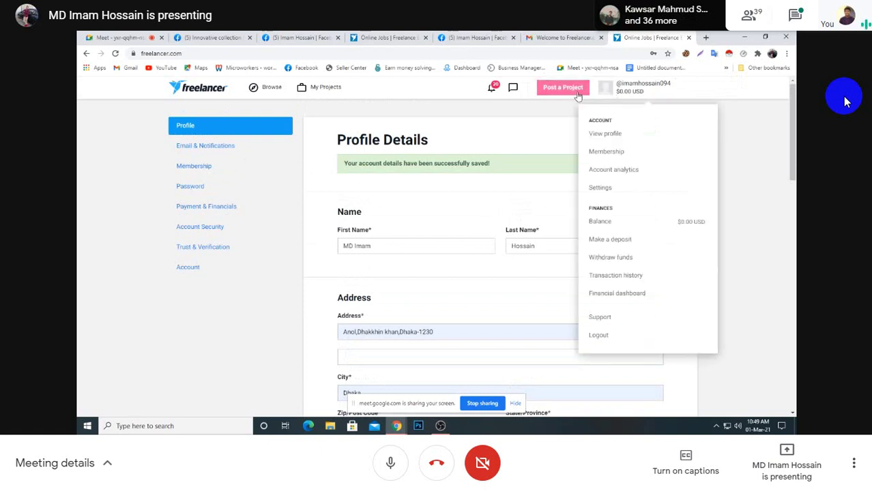
mouse_move(626, 97)
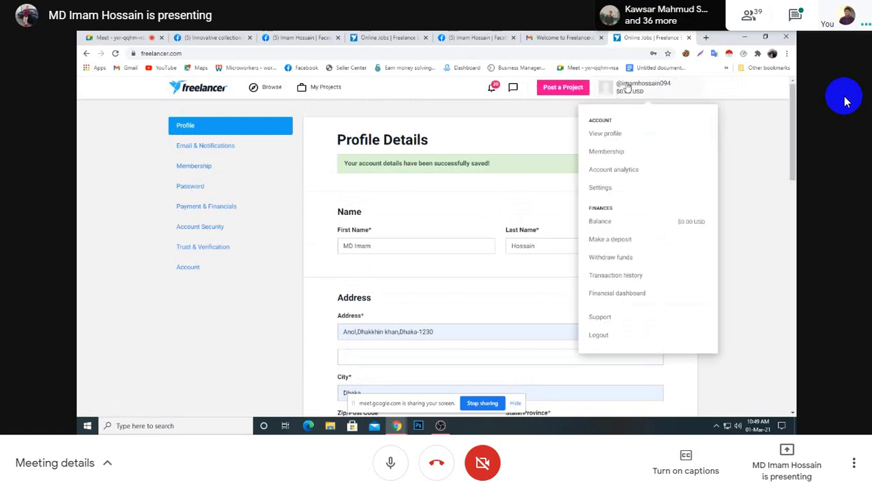
Open the public profile in edit mode, then exit full screen and show the meeting chat
left_click(610, 135)
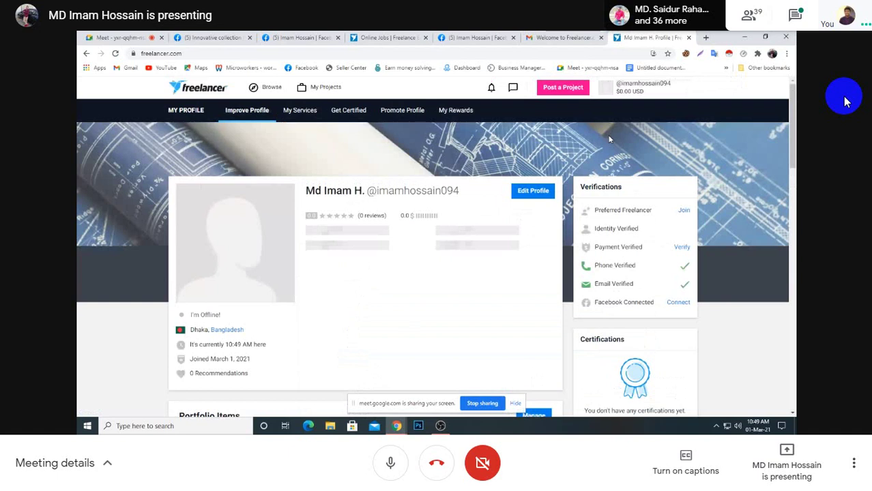
left_click(533, 208)
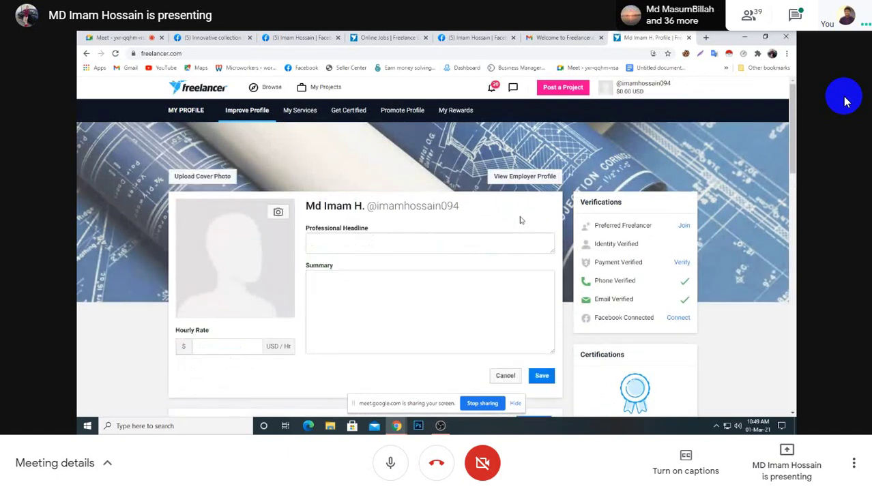
scroll(523, 232, "down", 1)
left_click(525, 235)
scroll(525, 235, "up", 1)
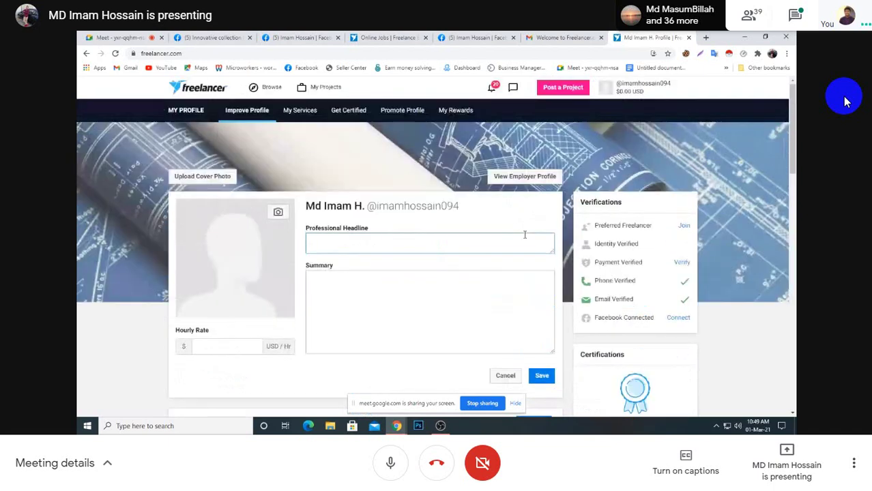
left_click(399, 245)
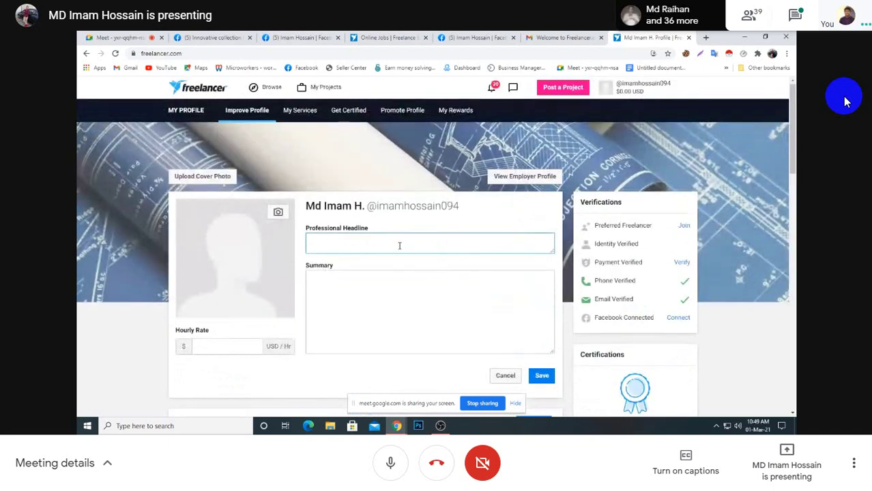
left_click(438, 43)
left_click(713, 82)
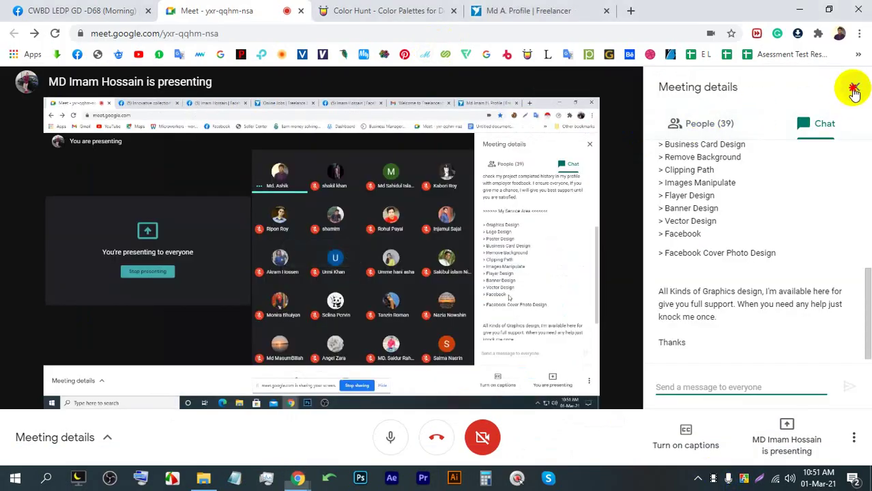
Close the chat panel and return the meeting to full screen with F11
left_click(850, 86)
key("F11")
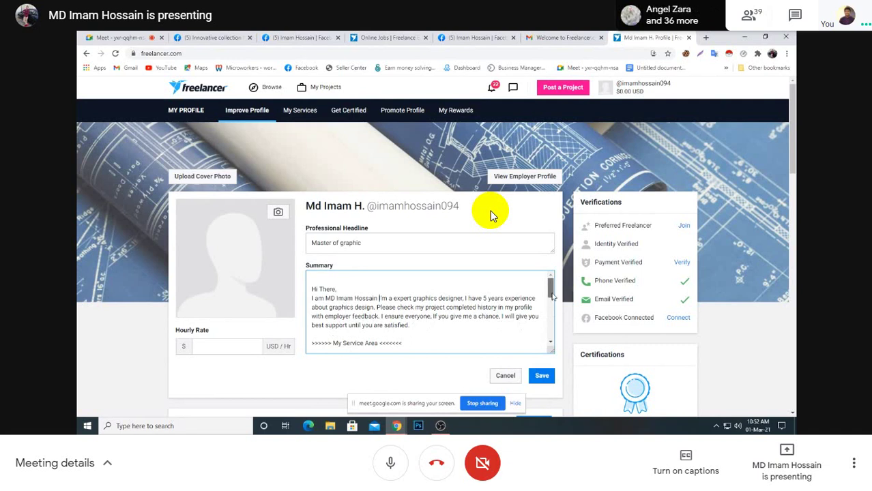
Select the '> Facebook' line in the profile summary and delete it
left_click_drag(552, 294, 532, 328)
left_click_drag(352, 305, 311, 307)
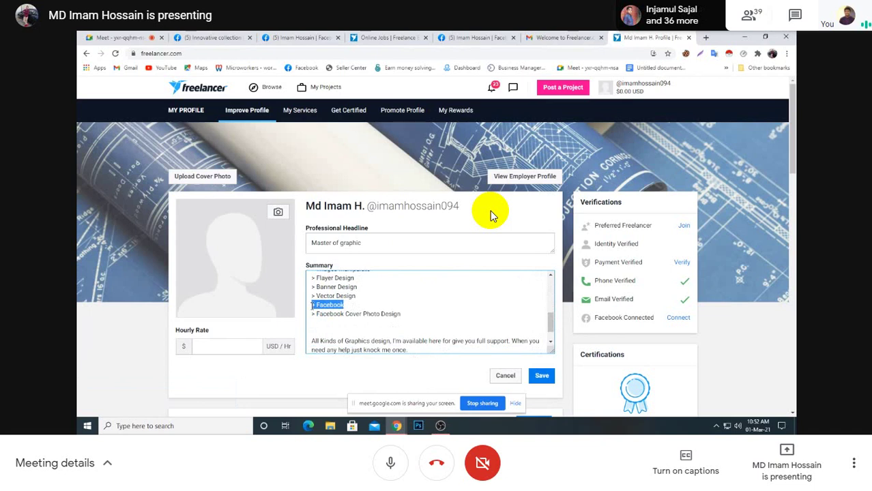
key("BackSpace")
key("BackSpace")
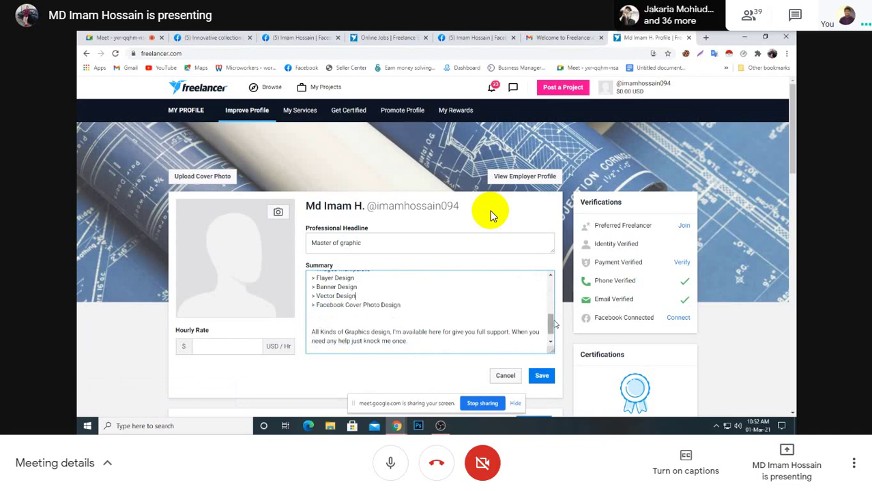
left_click_drag(554, 326, 555, 329)
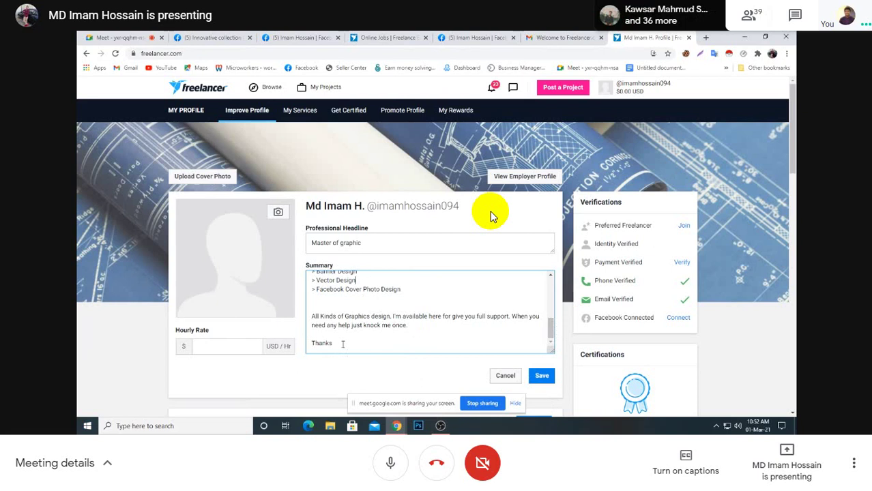
Set the profile's hourly rate to $10 USD and save the profile
left_click(218, 348)
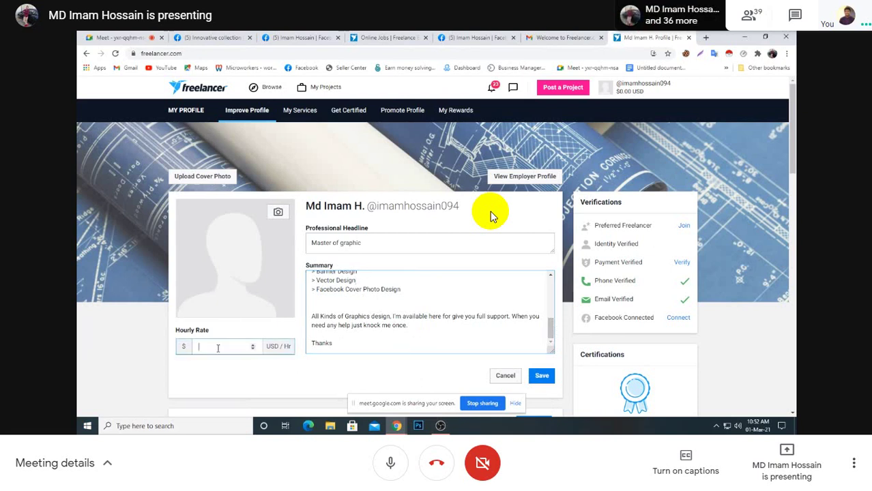
type("10")
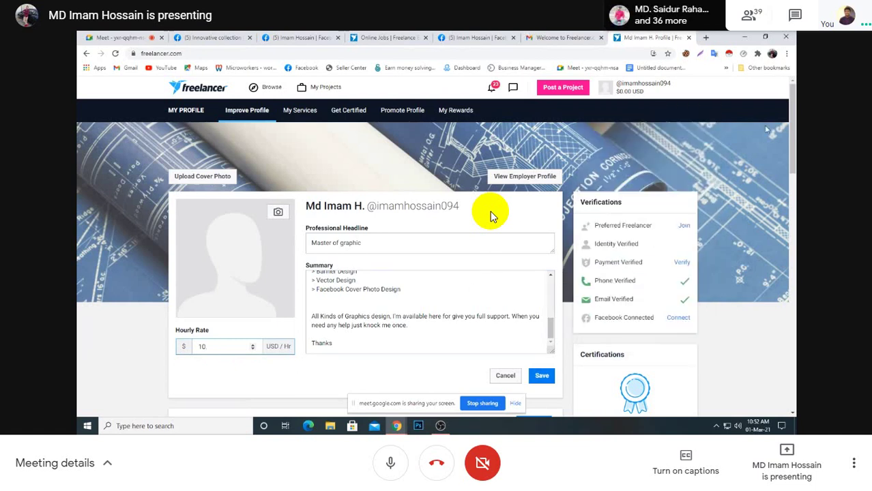
left_click(515, 277)
left_click(542, 375)
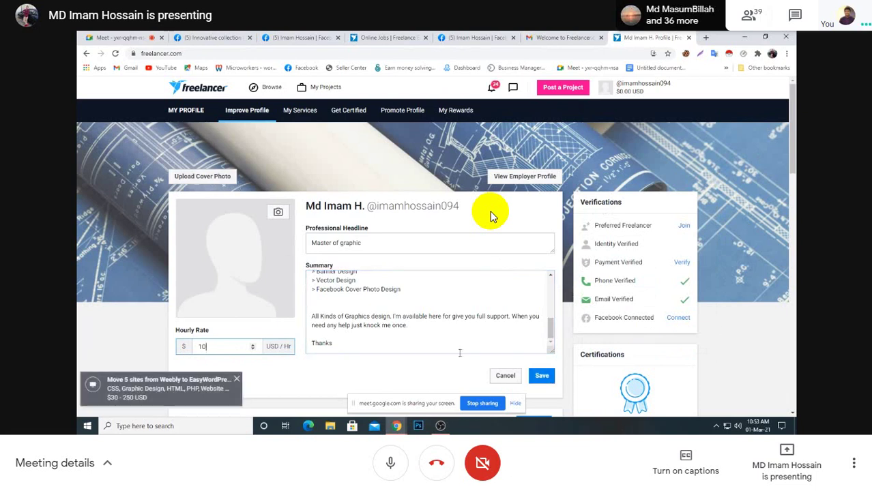
left_click(540, 378)
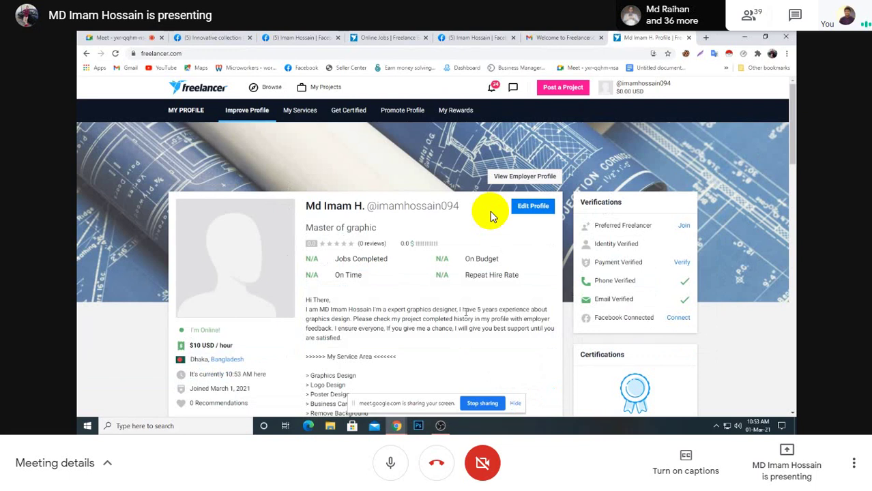
Scroll through the saved profile and look over its Verifications items
scroll(493, 216, "down", 5)
scroll(492, 216, "up", 5)
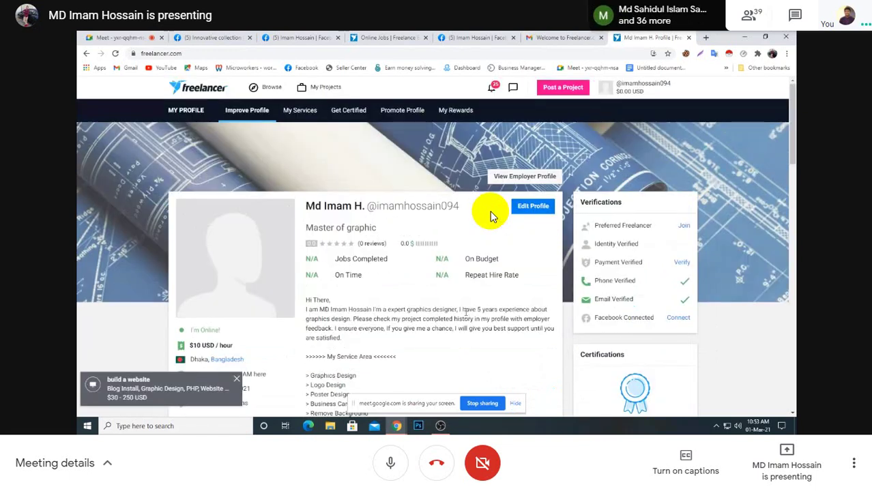
scroll(493, 217, "down", 3)
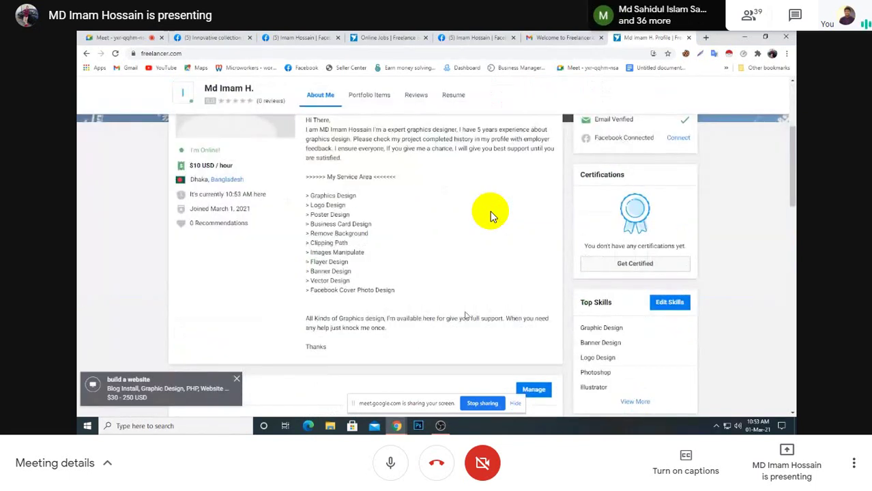
scroll(492, 216, "up", 3)
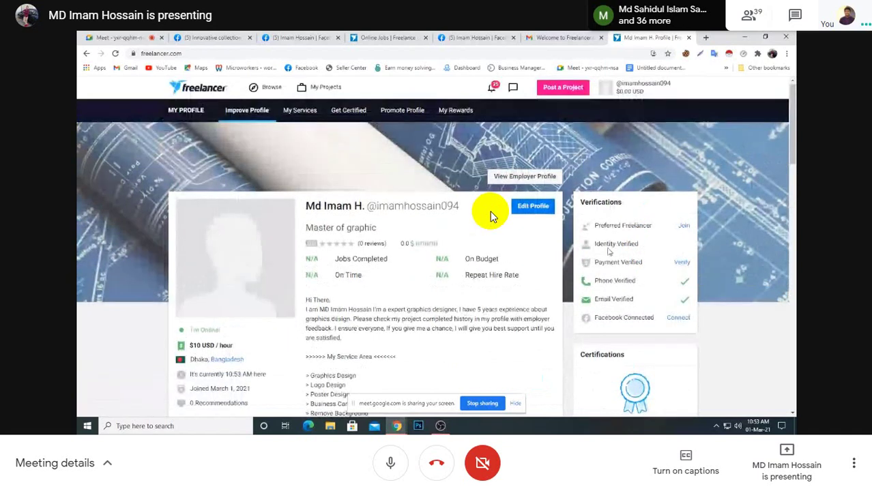
mouse_move(614, 228)
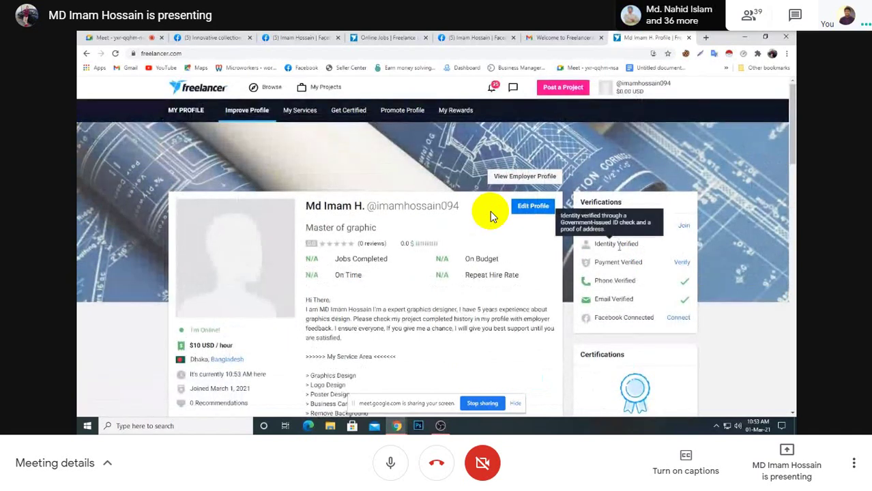
left_click(677, 323)
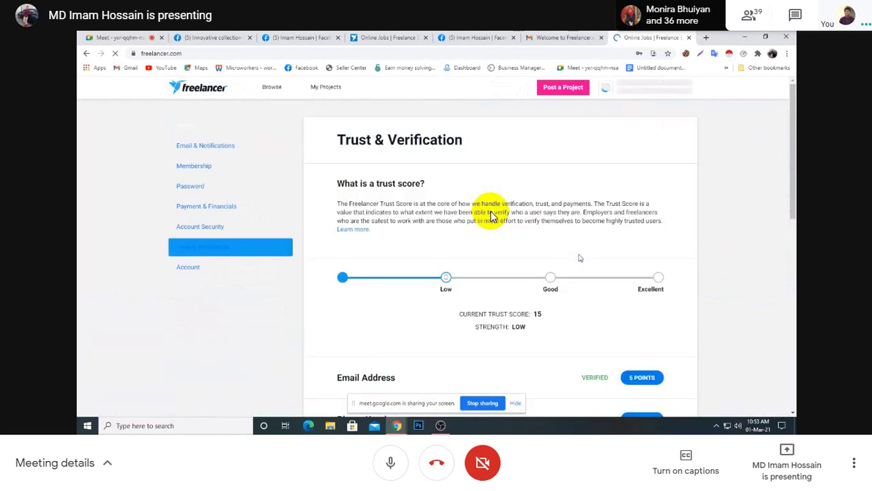
scroll(491, 215, "down", 2)
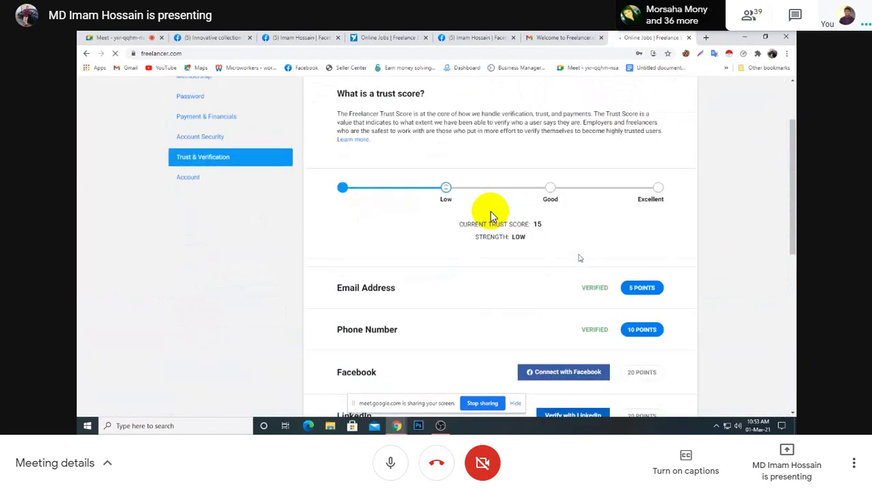
scroll(490, 216, "down", 2)
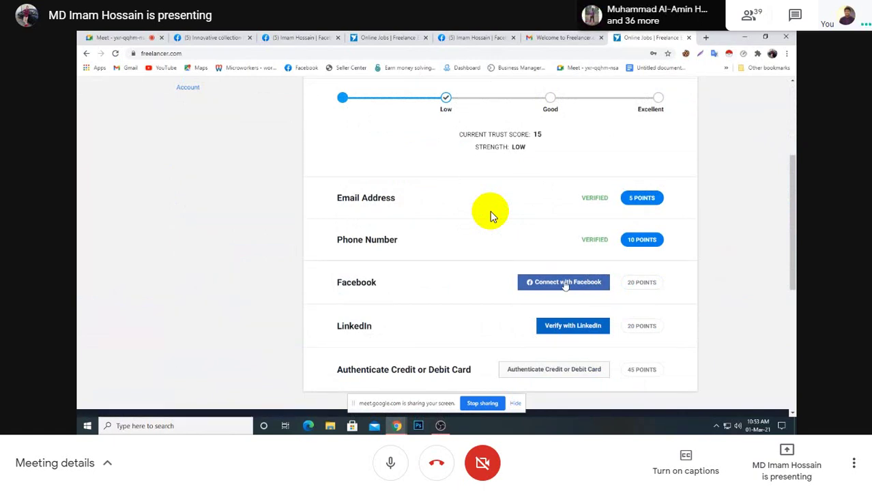
left_click(565, 285)
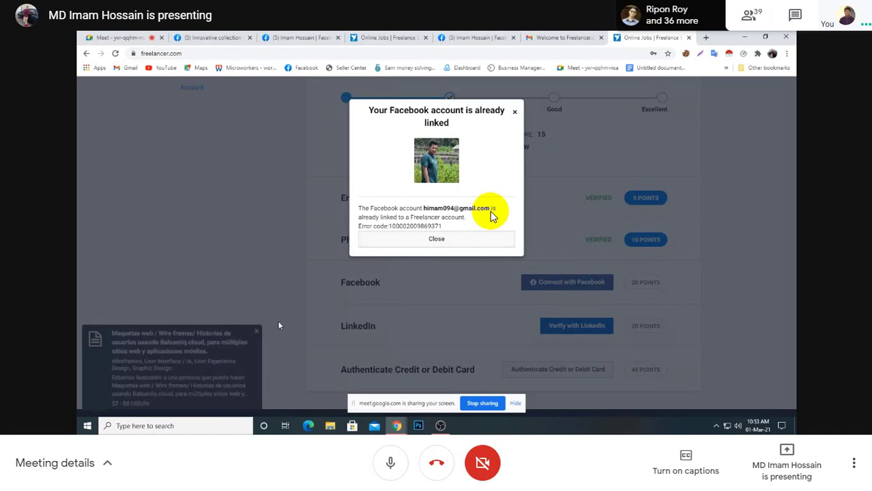
left_click(515, 114)
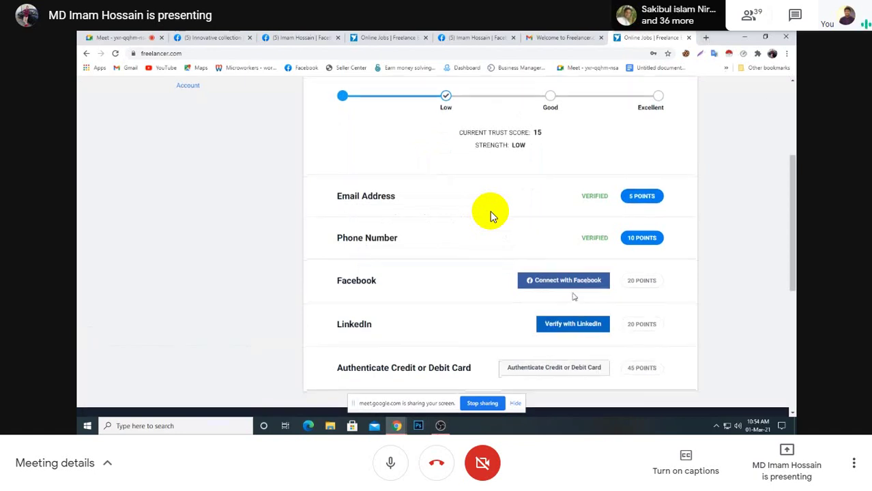
scroll(575, 297, "down", 2)
scroll(491, 214, "up", 2)
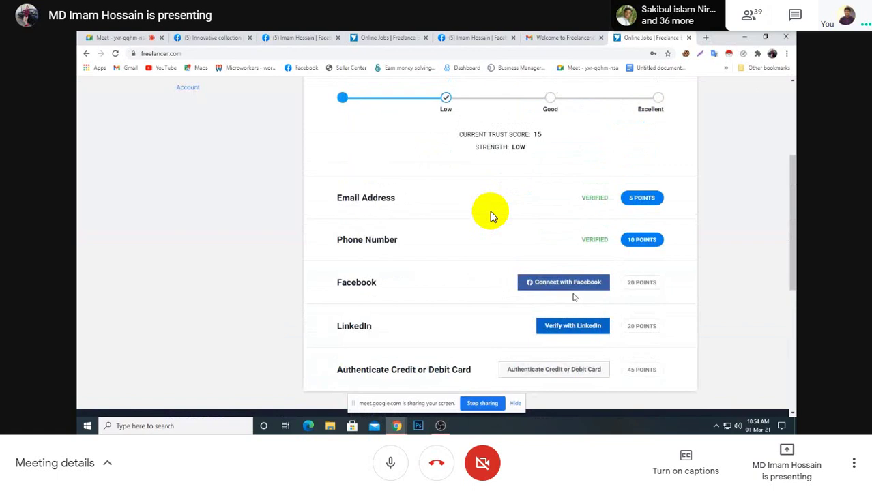
scroll(492, 214, "up", 2)
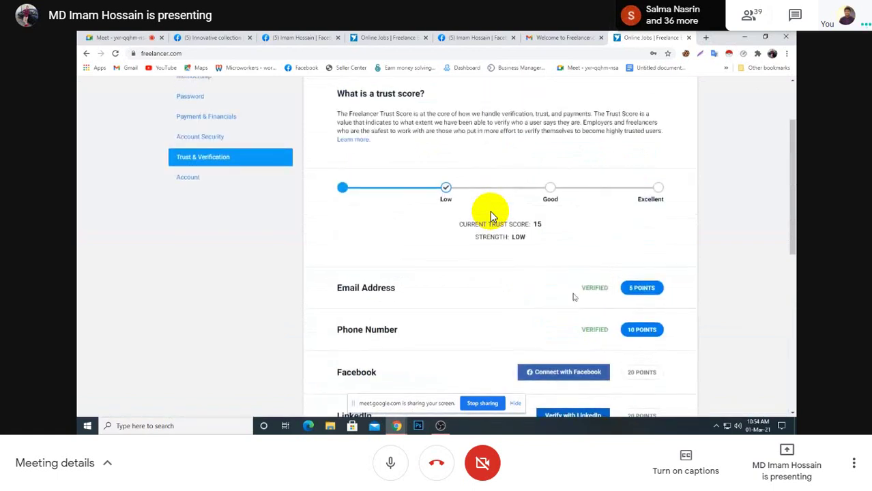
scroll(491, 214, "up", 2)
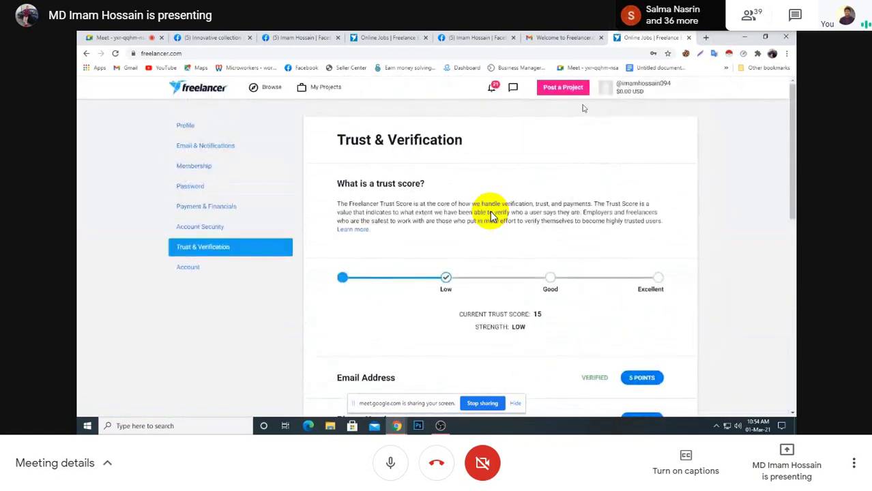
mouse_move(591, 81)
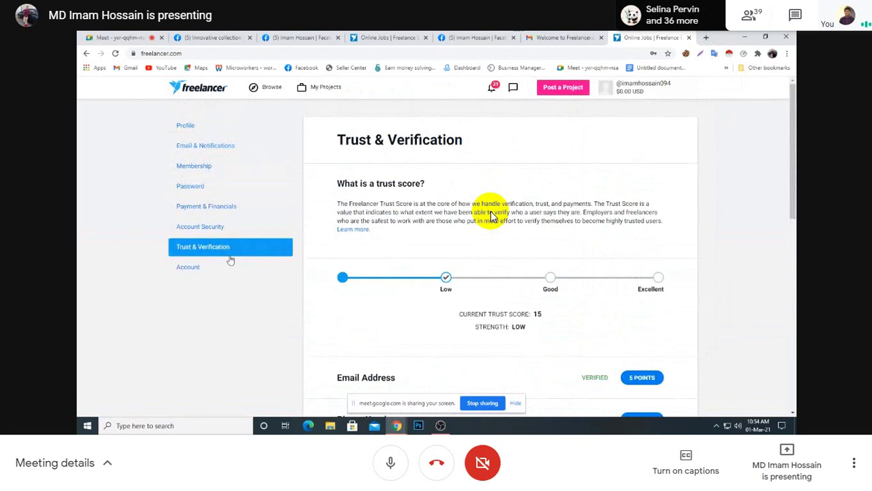
left_click(195, 93)
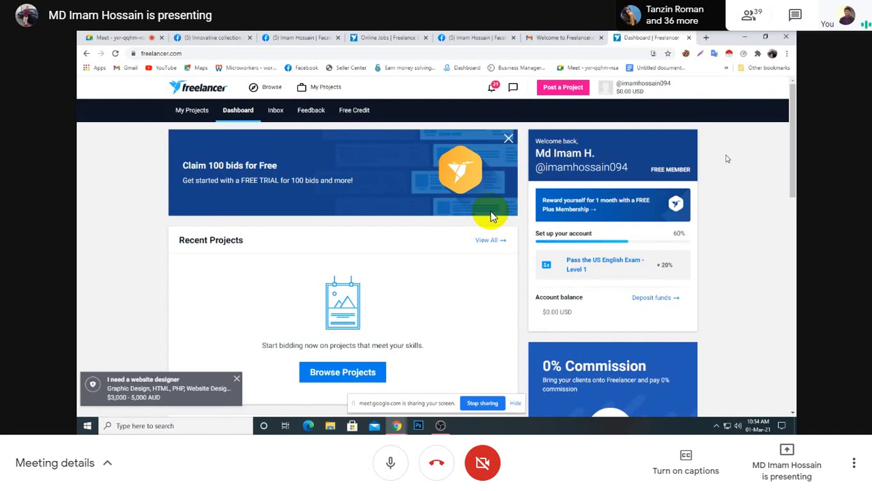
Dismiss the website designer job notification on the Freelancer dashboard
left_click(236, 380)
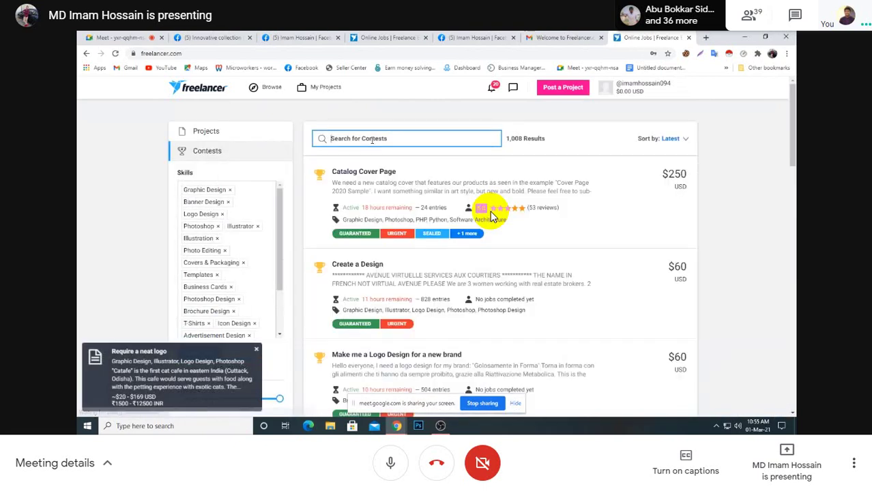
Search contests for 'business card' and admit the waiting guest into the call
type("busi")
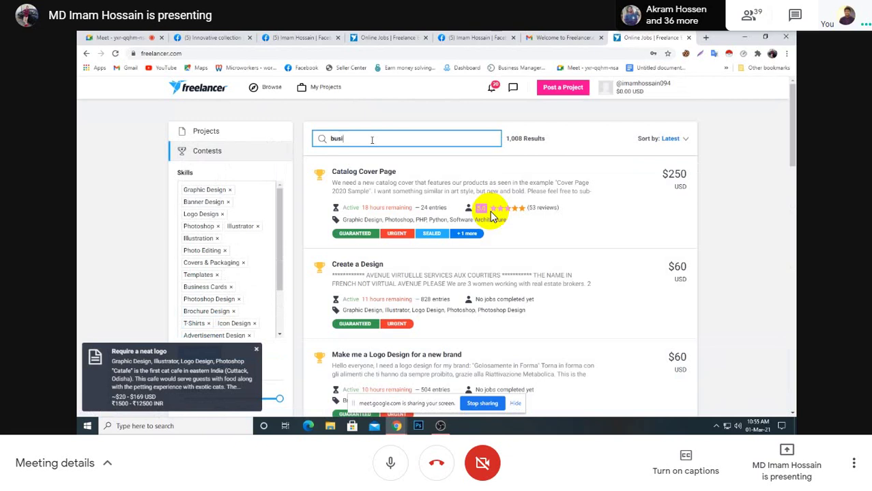
type("ness")
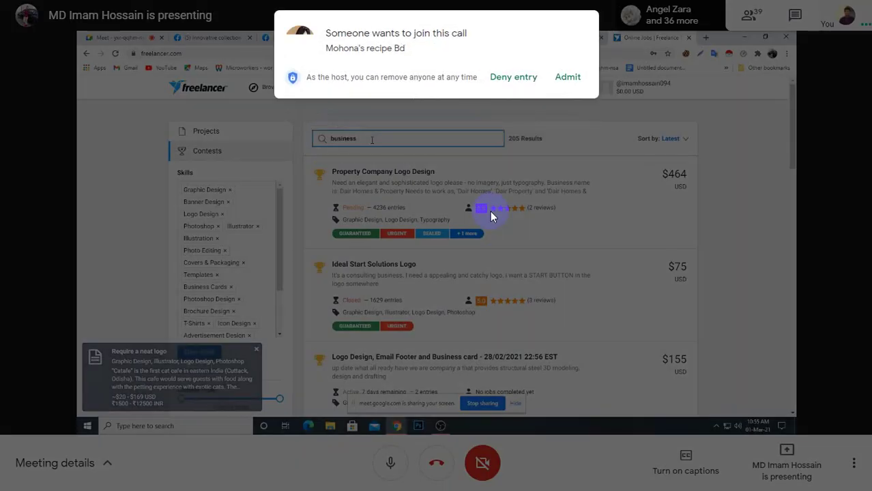
type(" car")
left_click(572, 77)
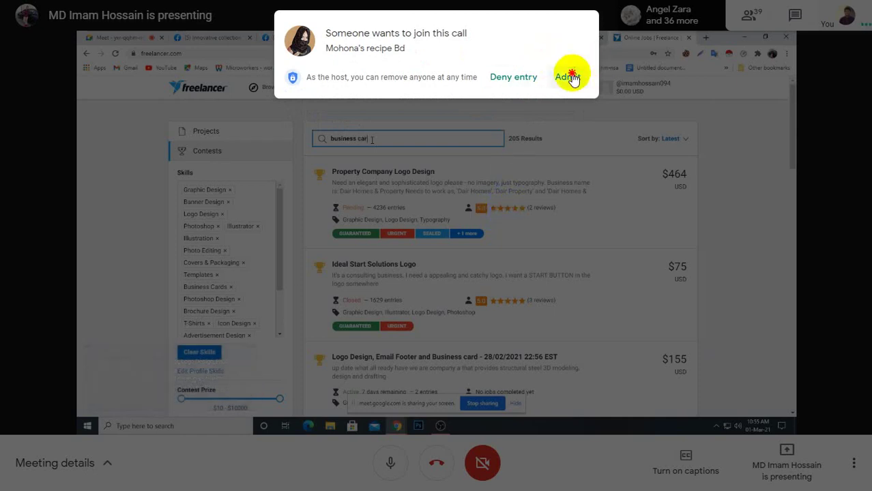
type("d")
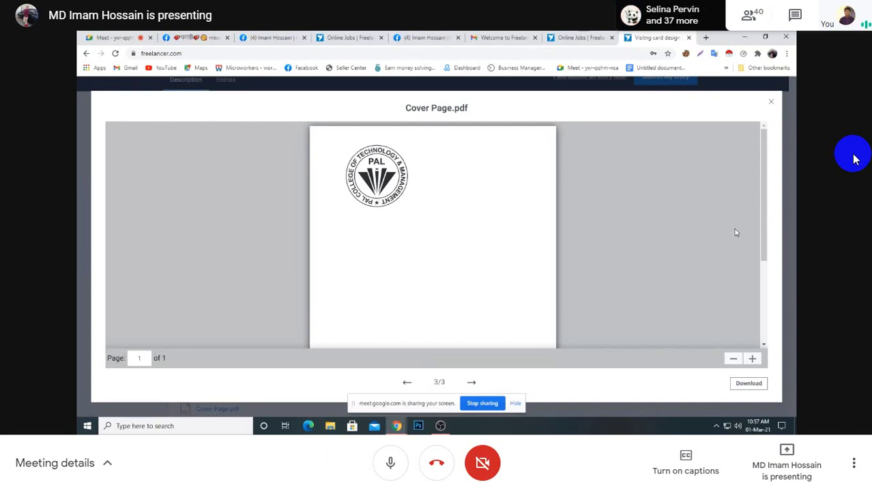
Close the Cover Page.pdf preview
left_click(771, 105)
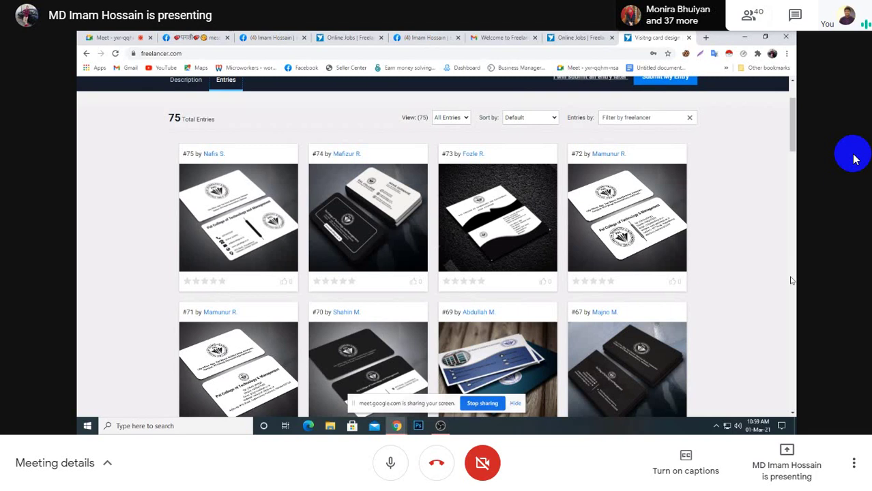
scroll(791, 279, "down", 3)
scroll(792, 281, "down", 12)
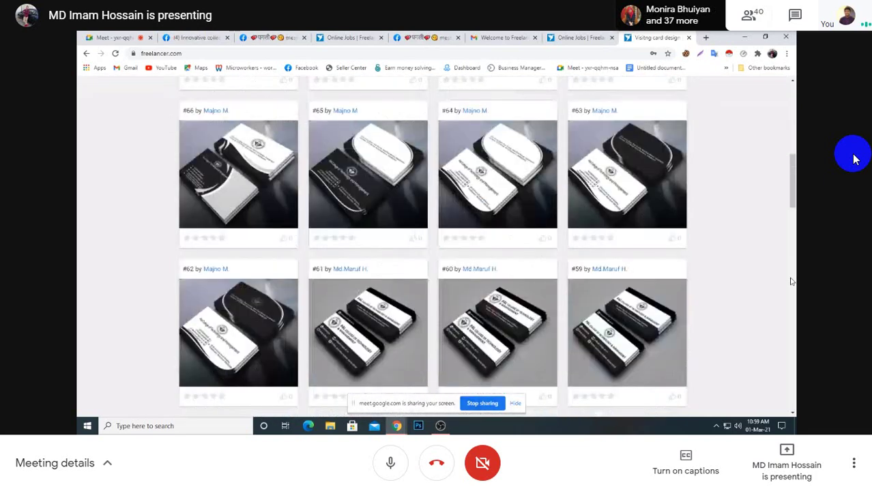
scroll(791, 281, "down", 12)
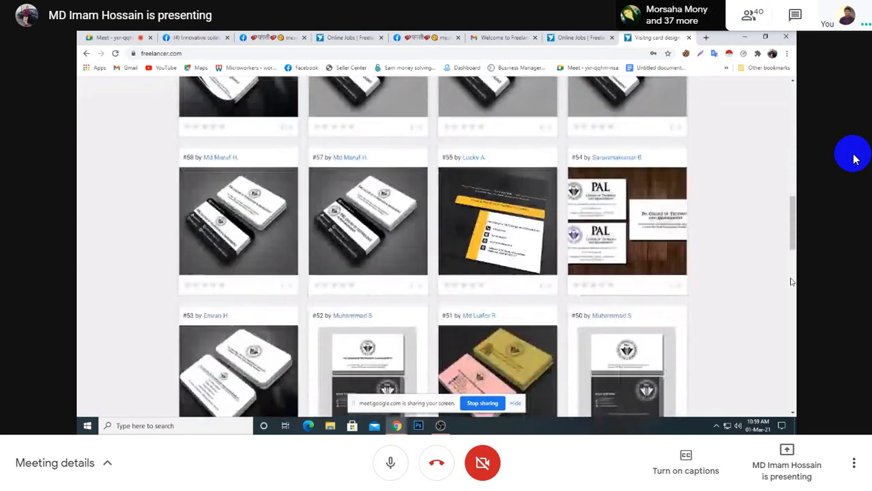
scroll(792, 281, "up", 9)
scroll(792, 282, "up", 6)
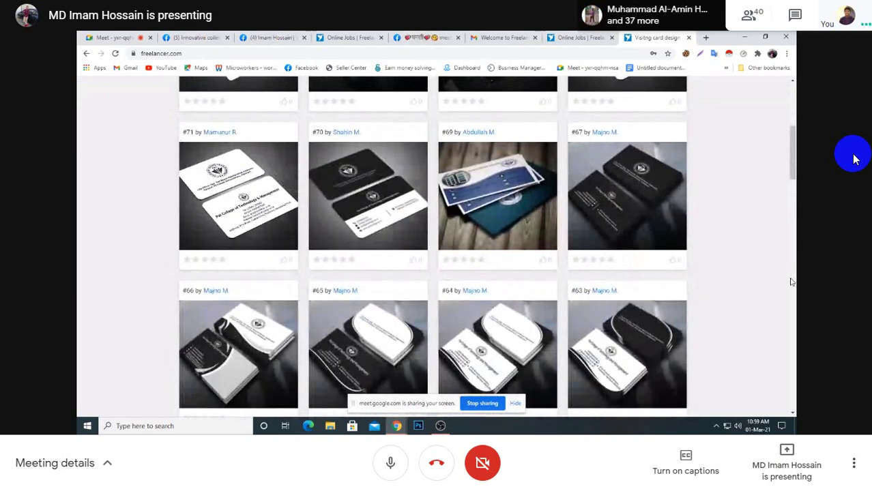
scroll(791, 282, "up", 5)
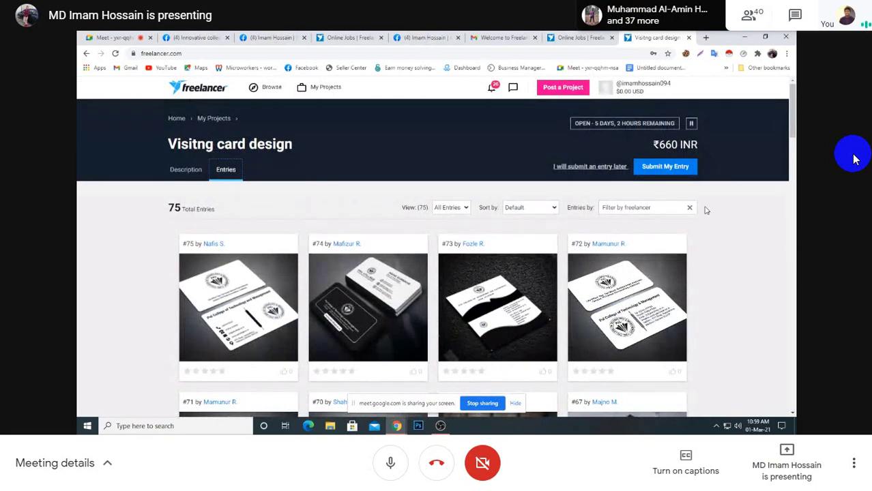
Open the Submit My Entry form and scroll down through it
left_click(678, 173)
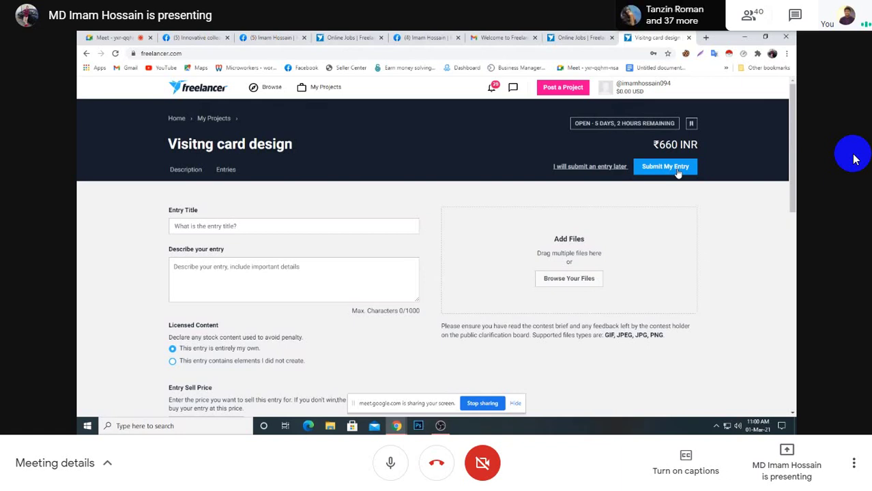
scroll(636, 345, "down", 5)
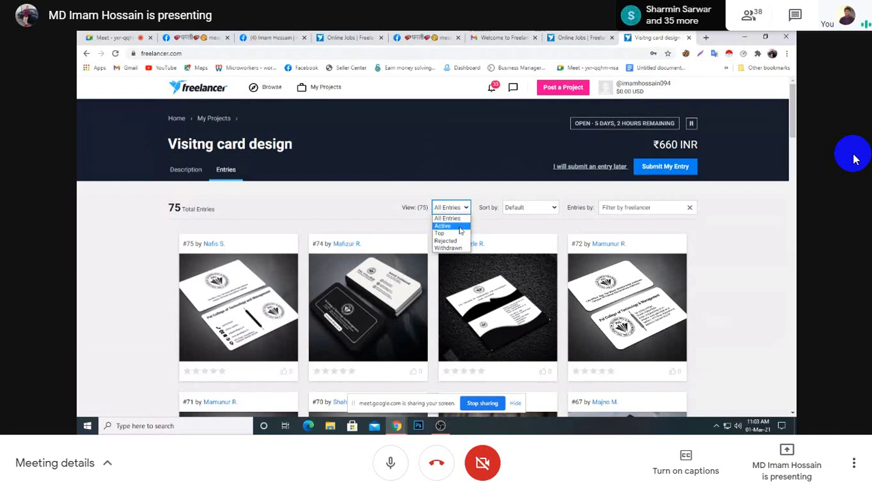
Filter the contest entries to Active, then Rejected, then Withdrawn
left_click(459, 227)
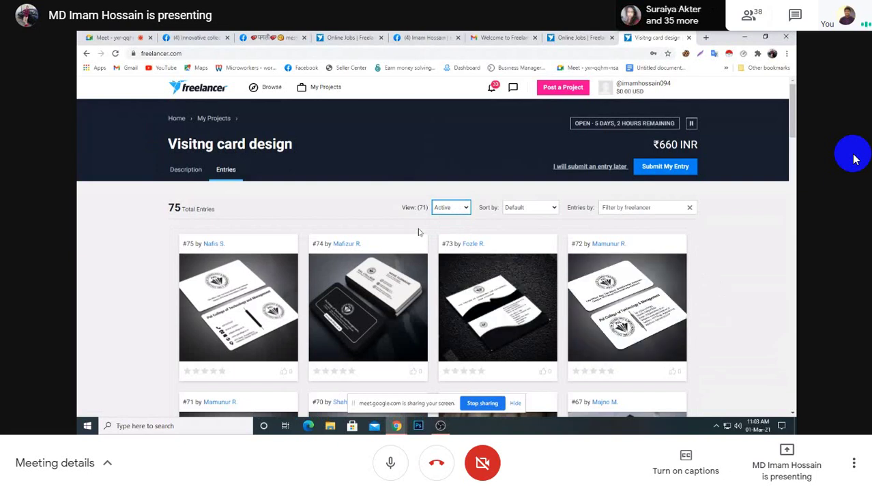
left_click(466, 208)
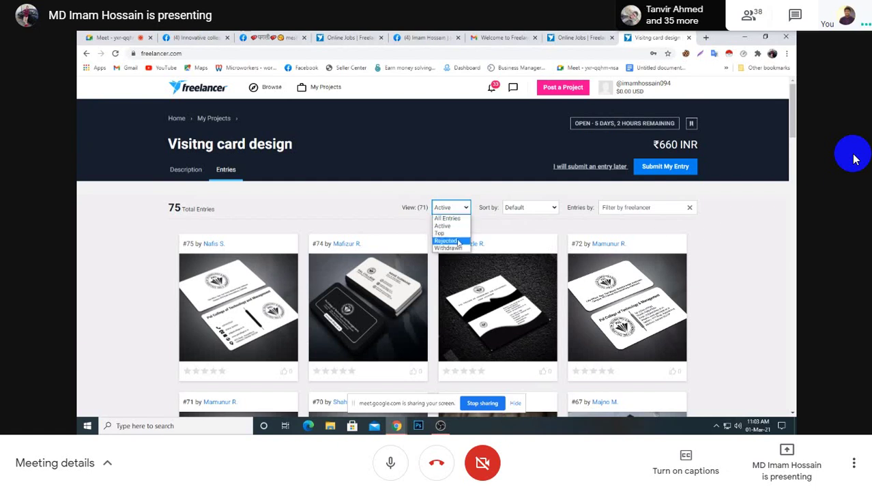
left_click(458, 241)
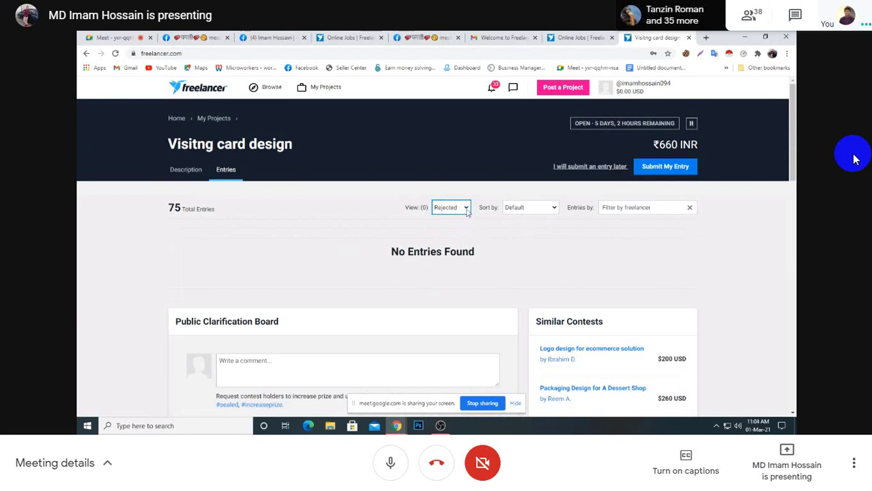
left_click(467, 212)
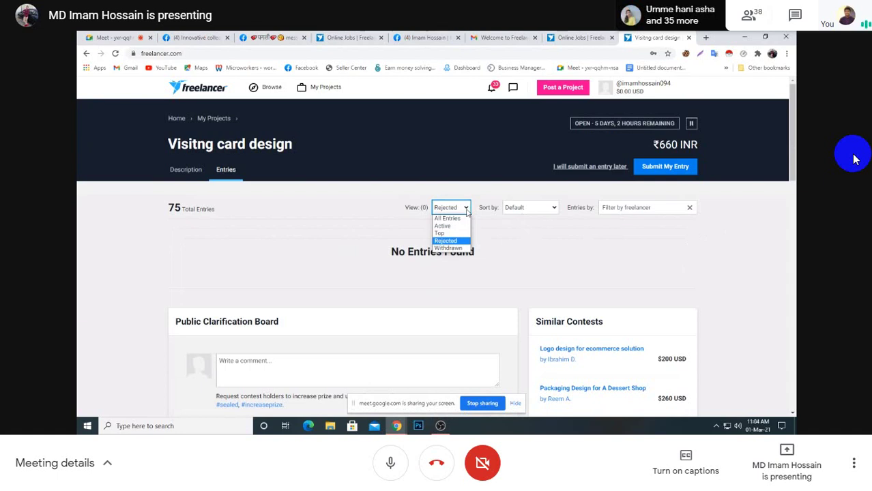
left_click(459, 249)
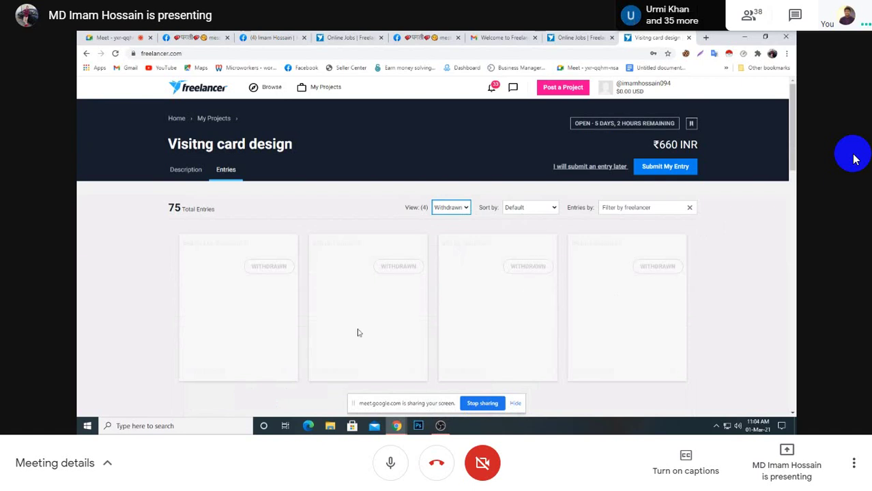
left_click(468, 212)
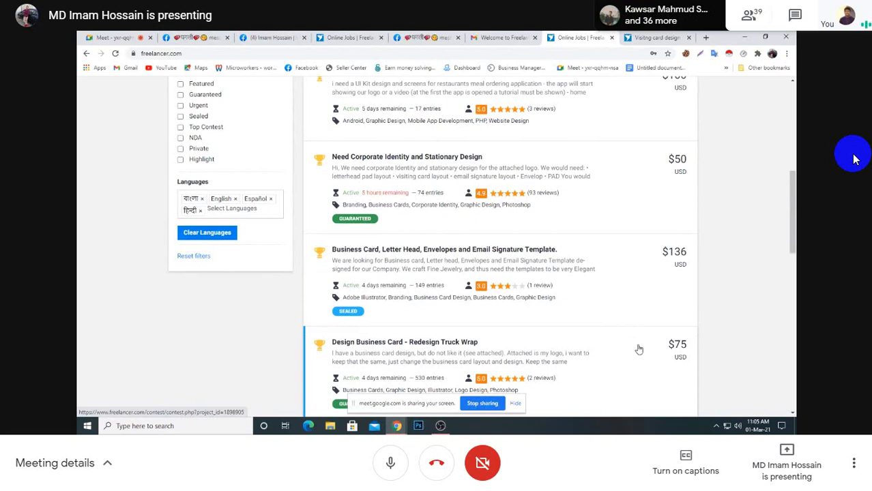
Go to page 3 of the contest results and open Business card design in a new tab
scroll(639, 349, "down", 5)
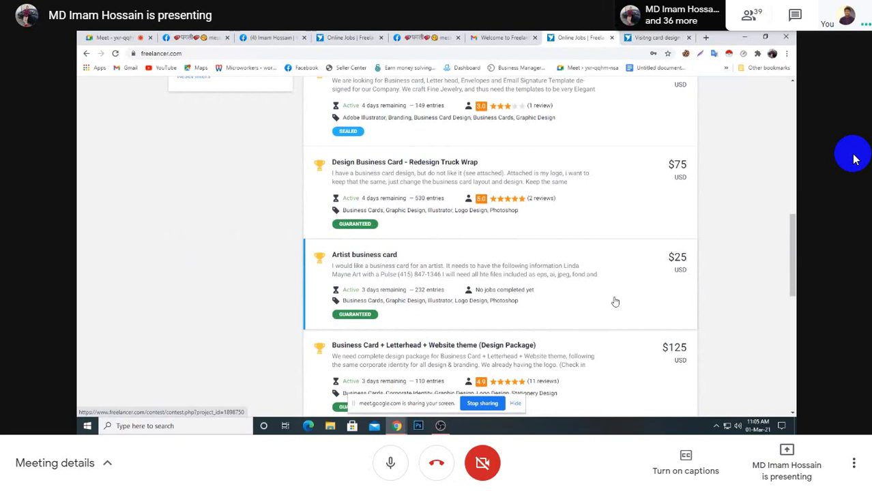
scroll(615, 301, "down", 2)
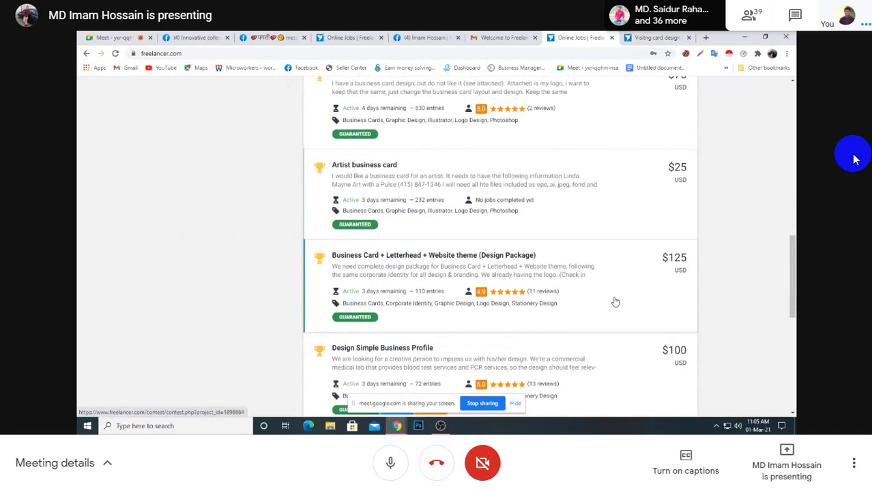
scroll(614, 302, "down", 2)
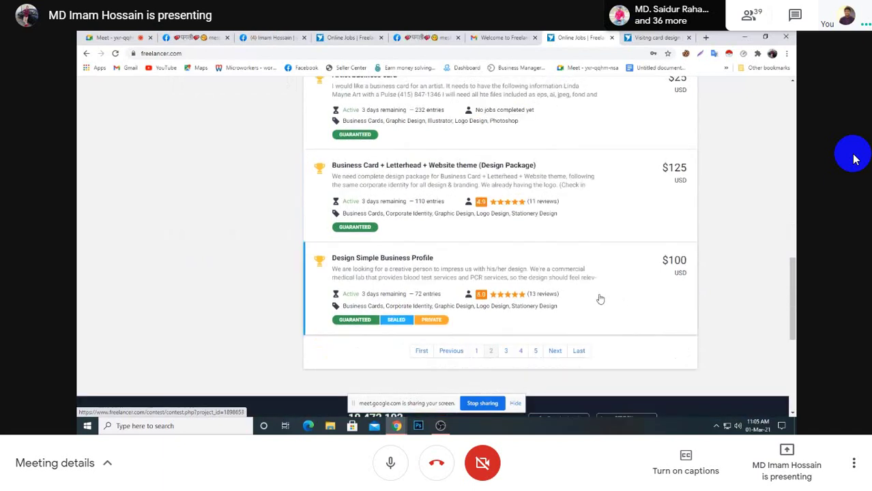
left_click(507, 351)
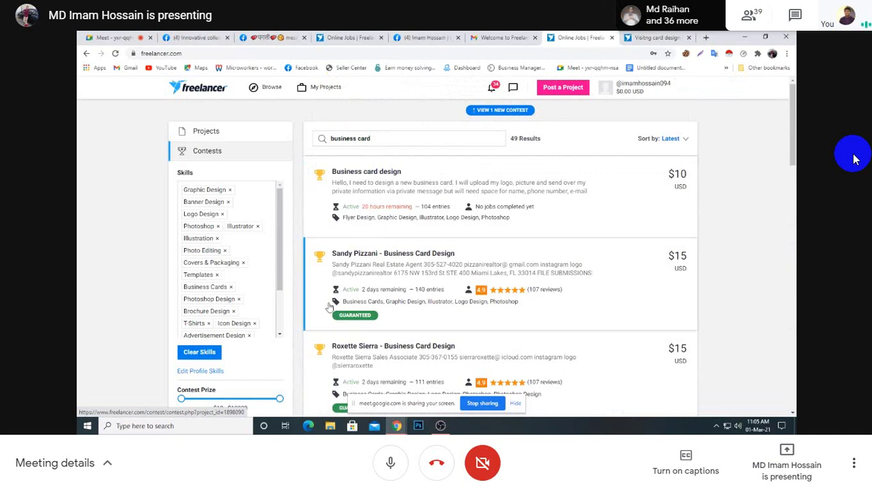
right_click(387, 174)
left_click(404, 180)
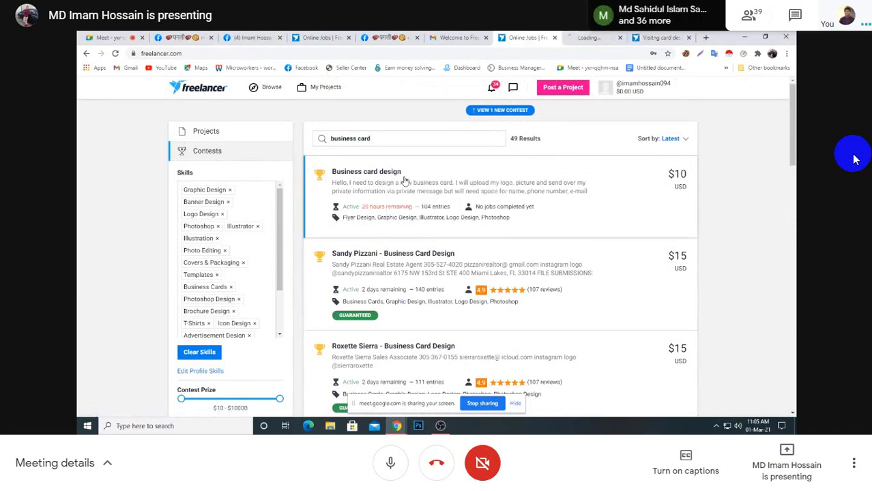
Open a second Business Card Design contest in a new tab and switch to it
left_click(513, 87)
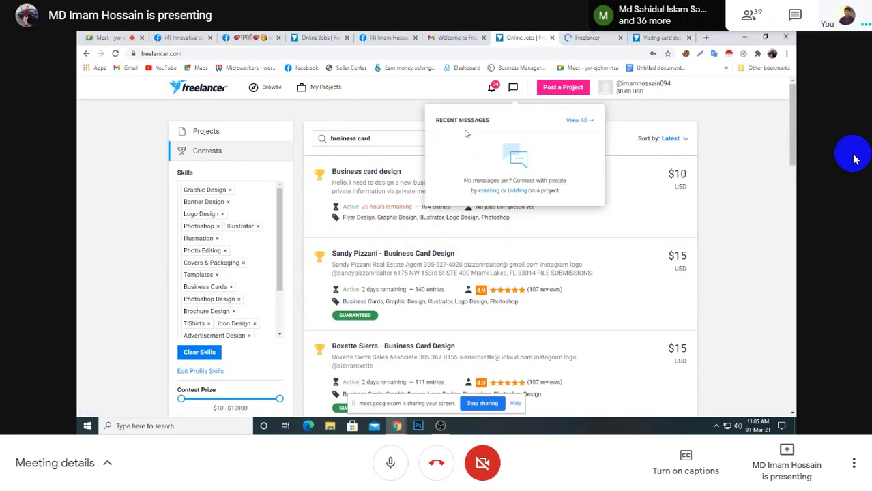
scroll(531, 259, "down", 3)
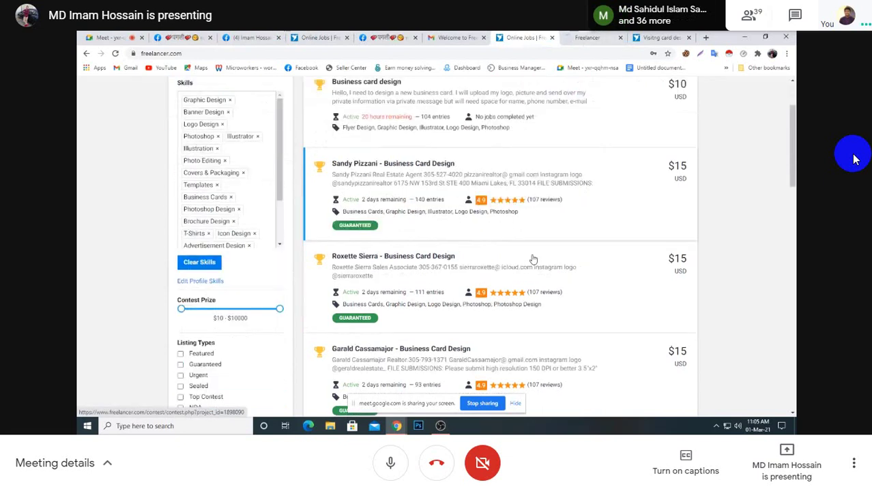
scroll(533, 260, "down", 3)
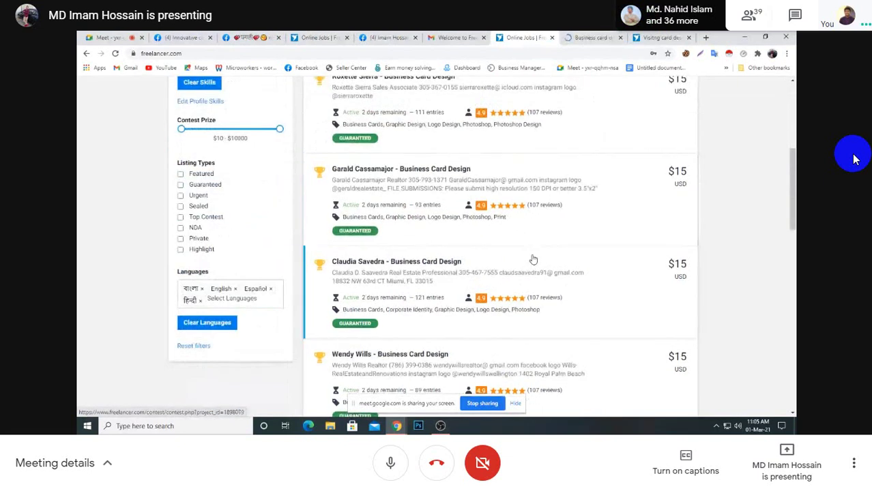
scroll(533, 260, "down", 3)
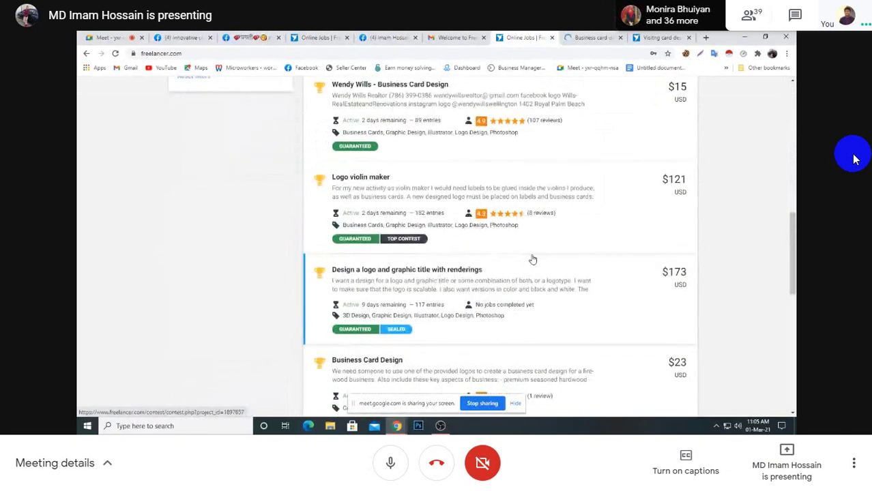
scroll(533, 259, "down", 2)
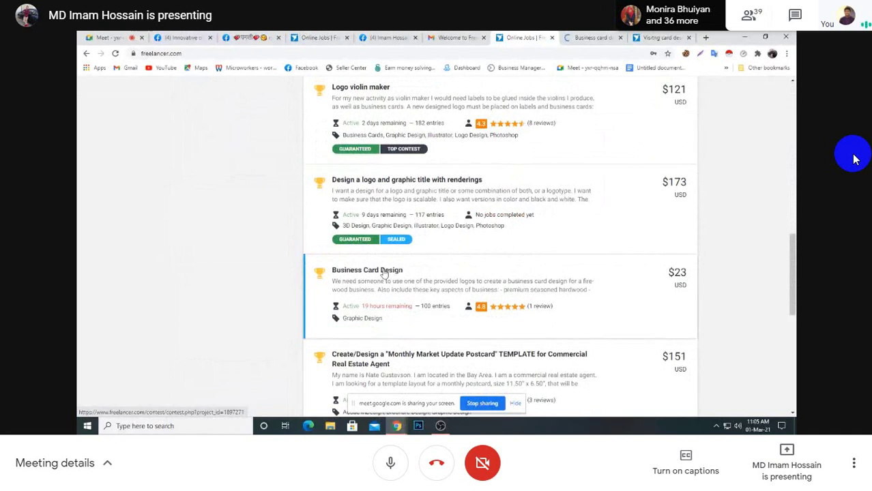
right_click(384, 273)
left_click(402, 278)
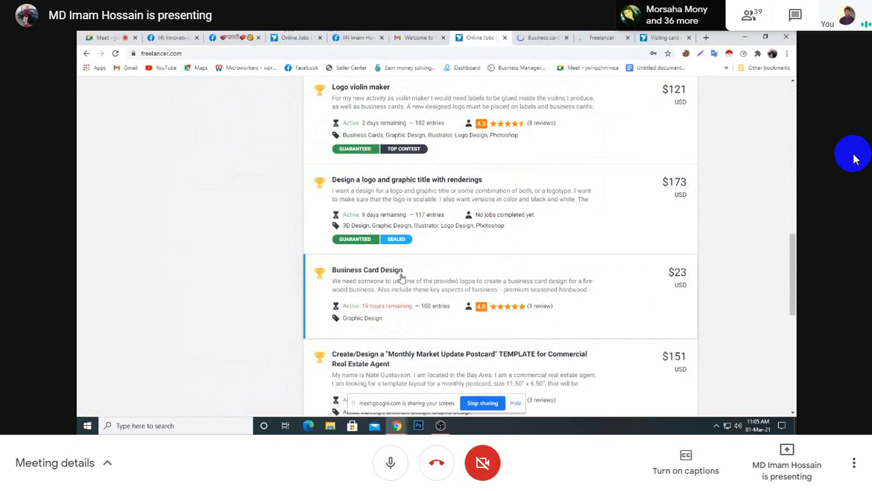
left_click(614, 36)
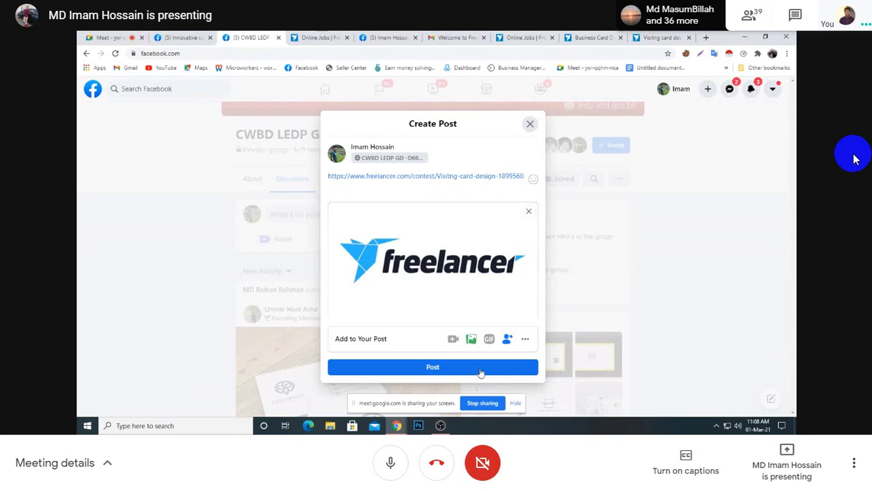
Exit full screen and bring up the meeting's people list
left_click(440, 39)
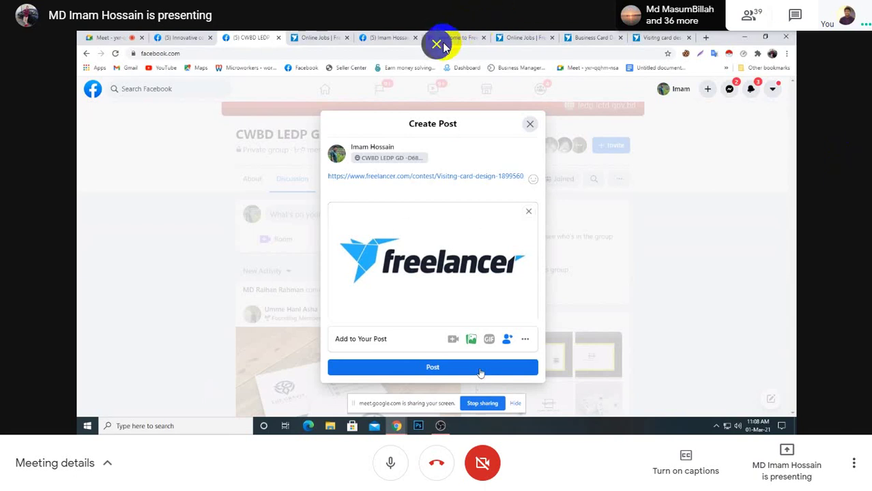
left_click(669, 85)
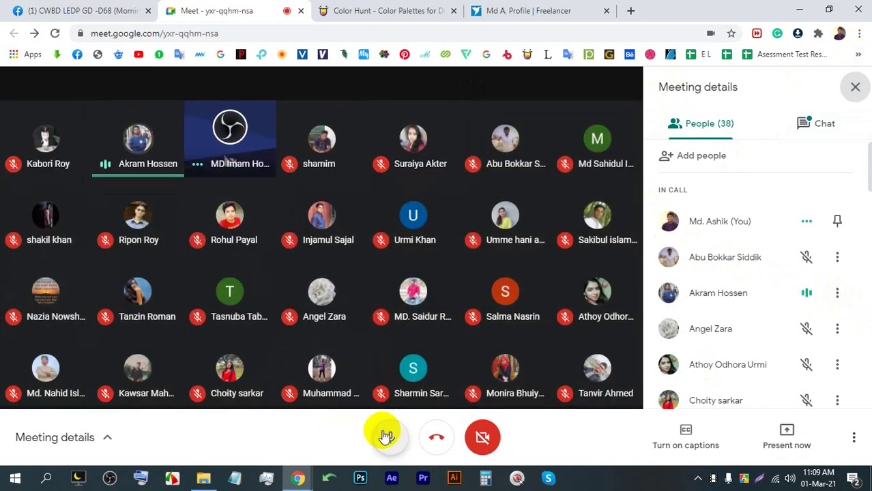
Mute your own microphone using the bottom-centre mic button
left_click(388, 435)
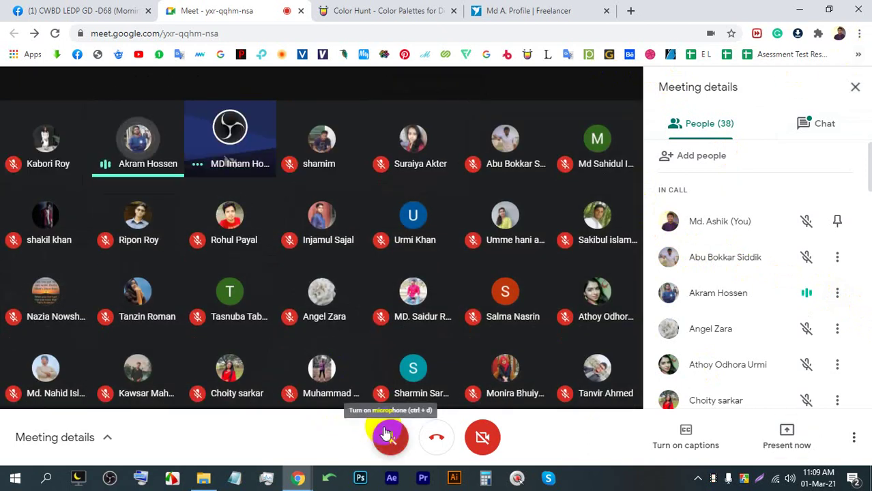
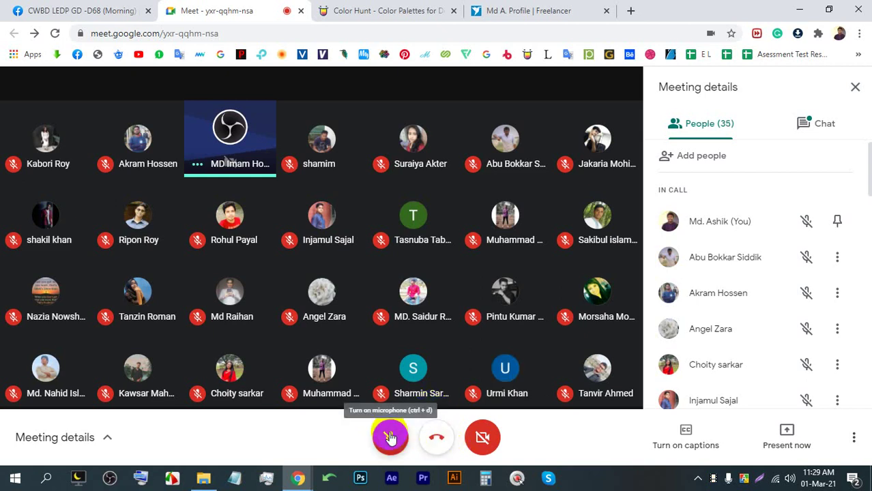
Unmute the Meet microphone, then mute and unmute it again while watching the shared screen
left_click(386, 434)
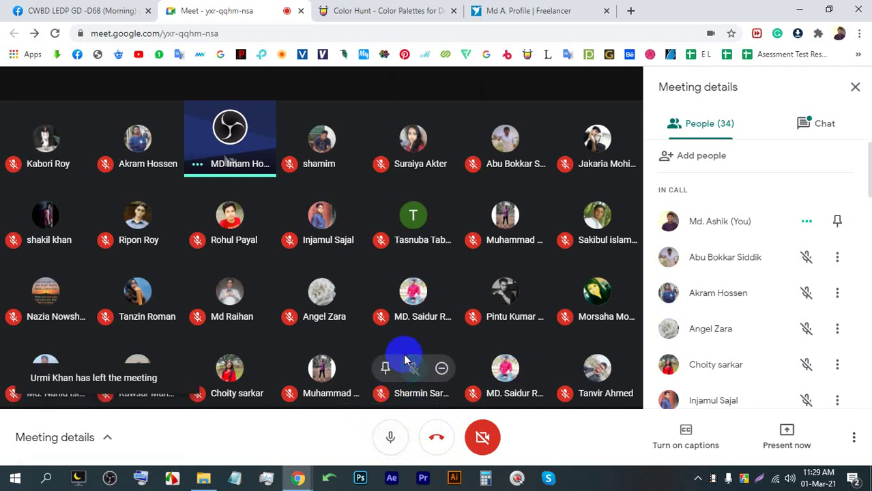
mouse_move(403, 353)
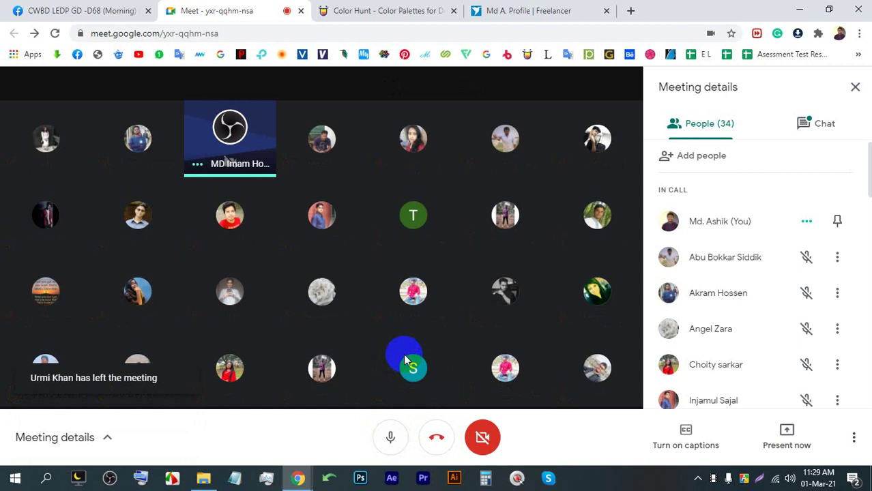
mouse_move(1, 351)
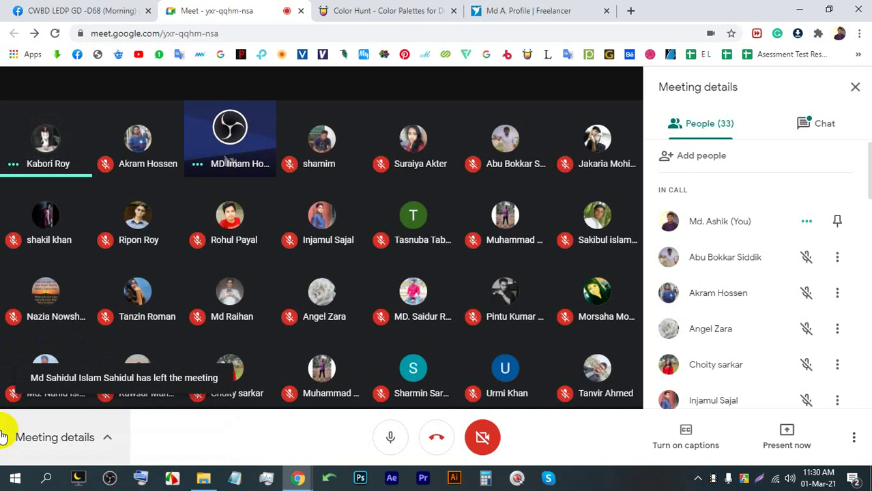
left_click(391, 439)
left_click(391, 439)
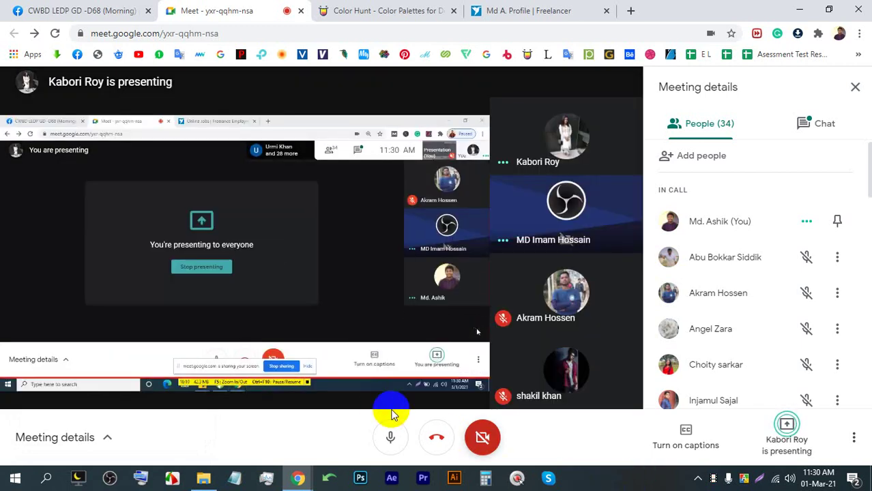
Show the shared presentation full screen, close Meeting details, then exit full screen
double_click(355, 267)
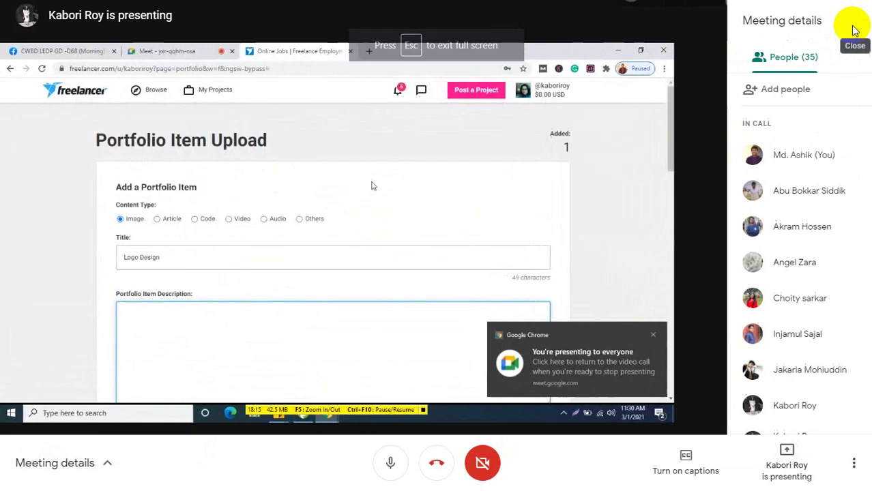
left_click(855, 20)
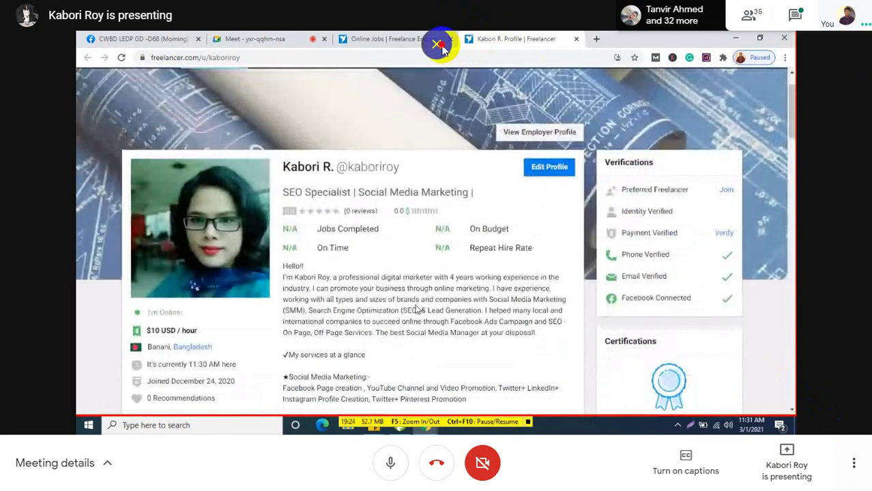
left_click(437, 42)
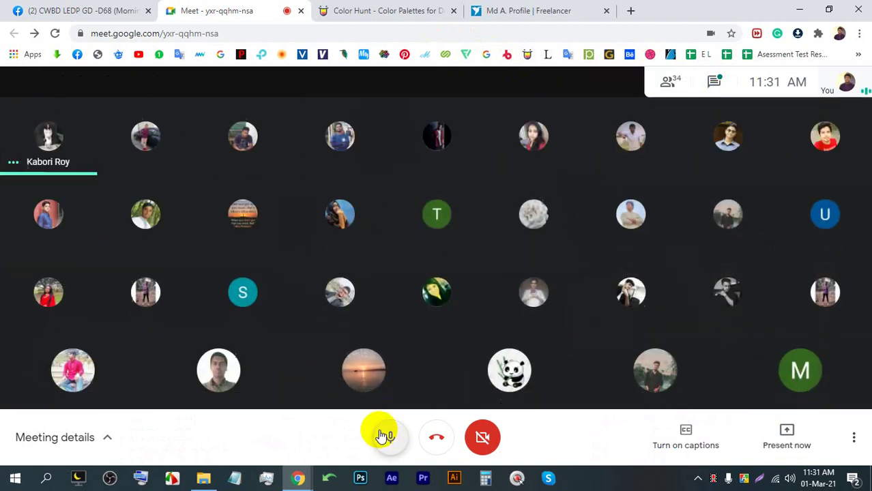
Toggle the Meet microphone off and on twice, leaving it unmuted
left_click(386, 438)
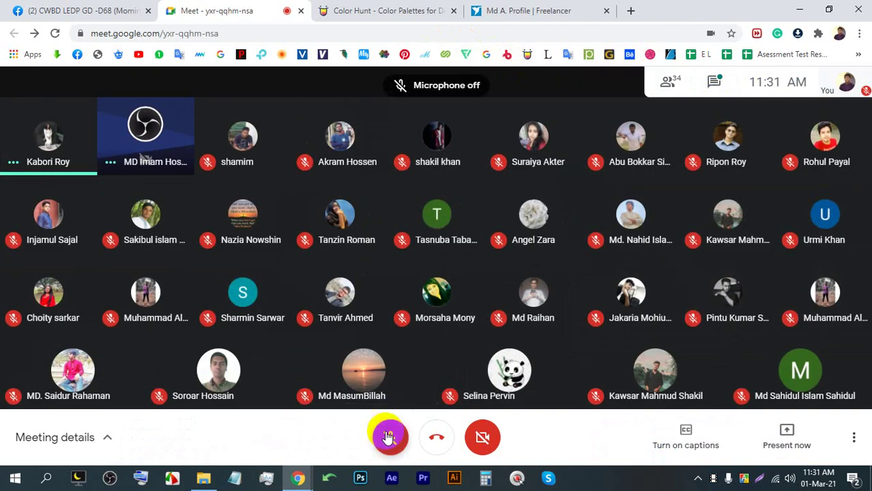
left_click(389, 437)
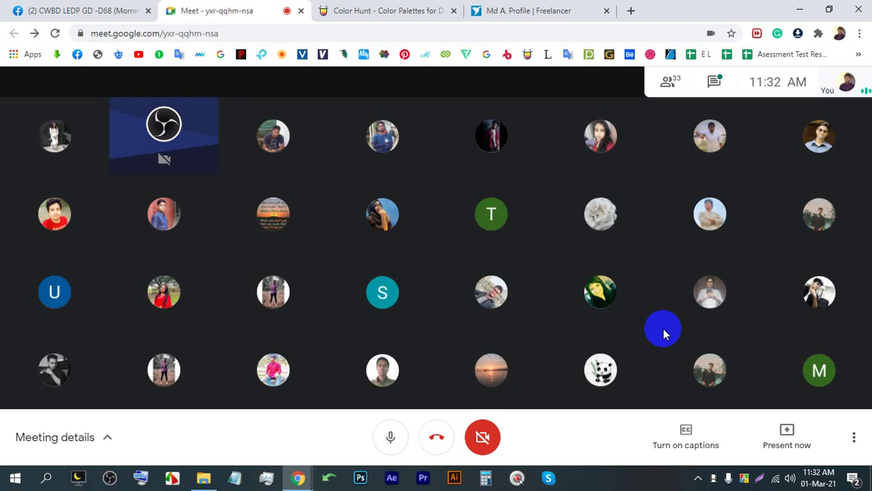
left_click(386, 435)
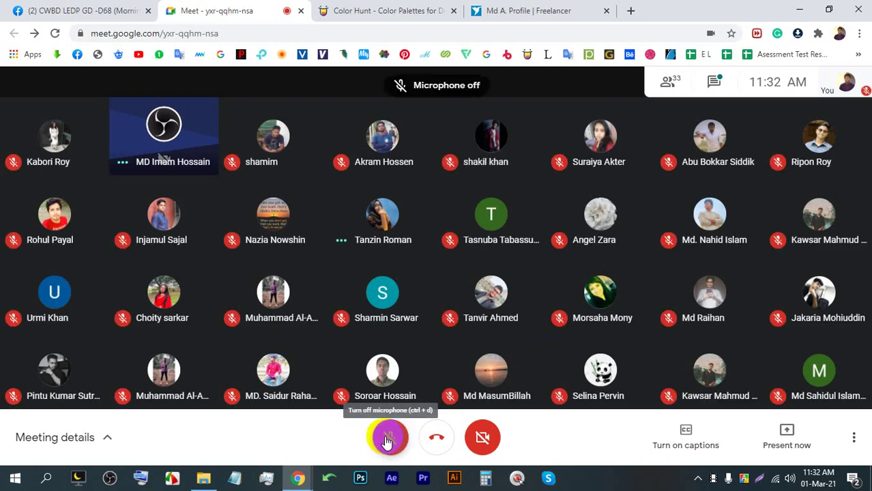
left_click(390, 435)
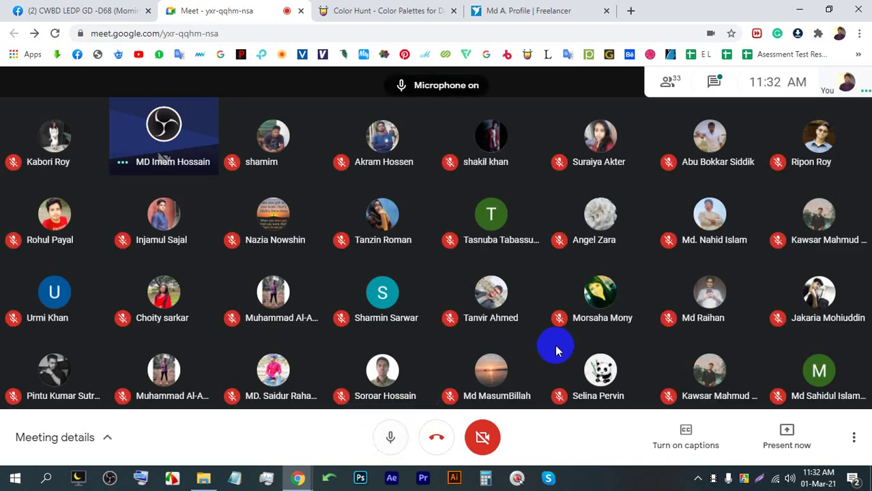
Pin a participant's tile to the main view, then unpin it to return to the grid
mouse_move(556, 349)
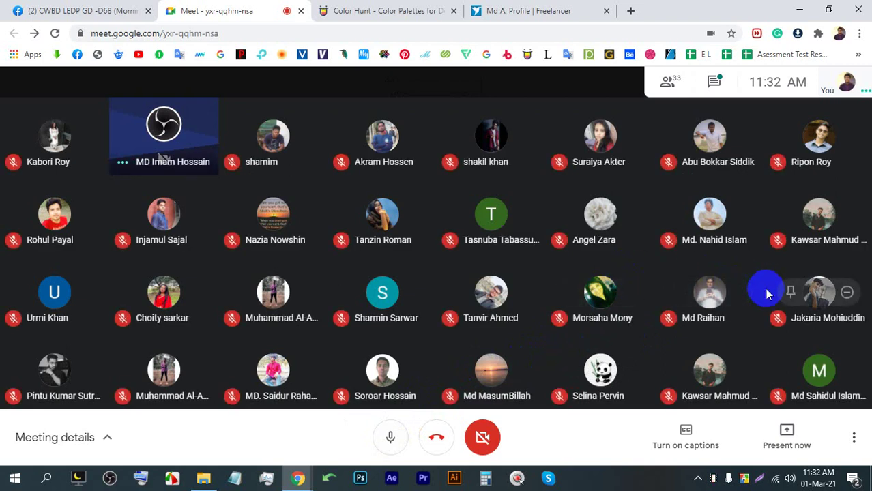
mouse_move(778, 230)
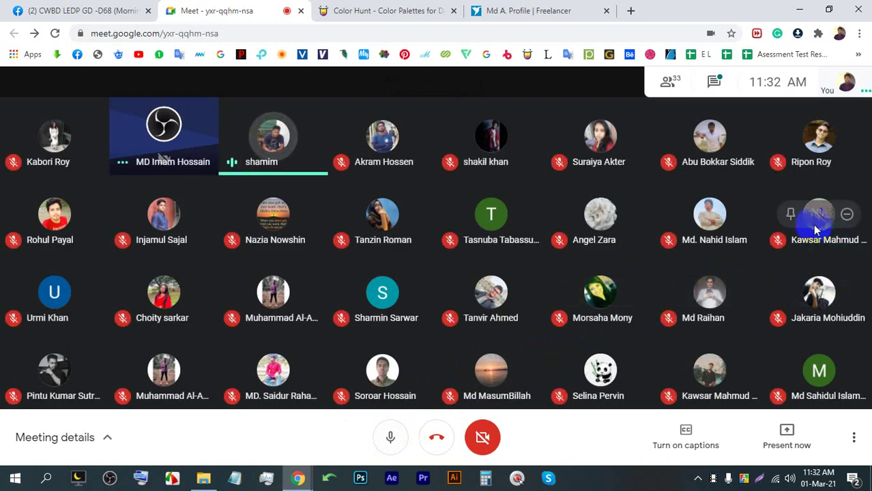
left_click(790, 215)
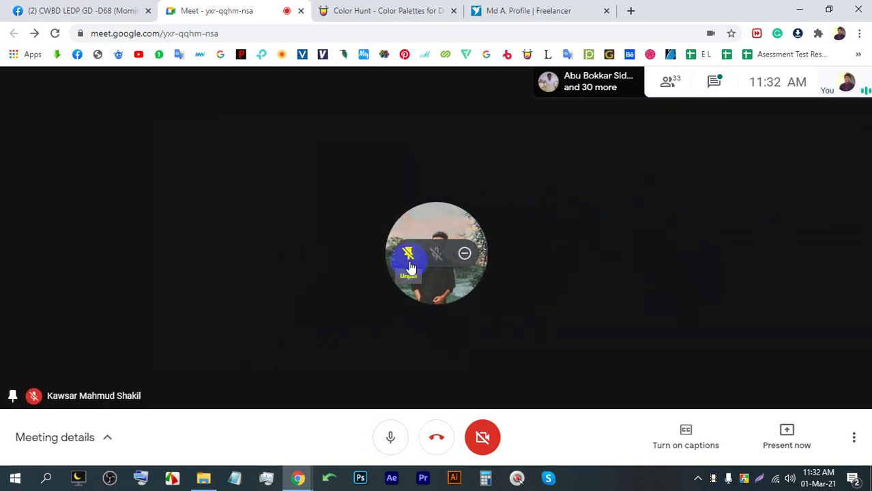
left_click(408, 256)
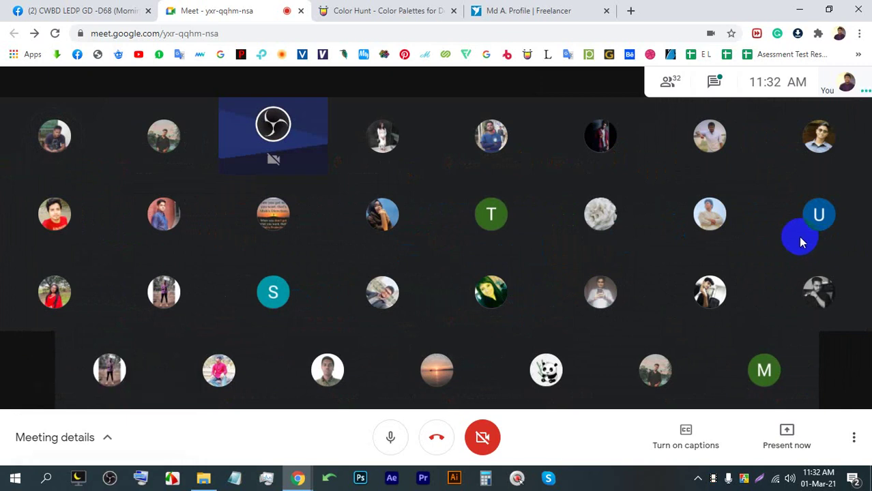
mouse_move(831, 221)
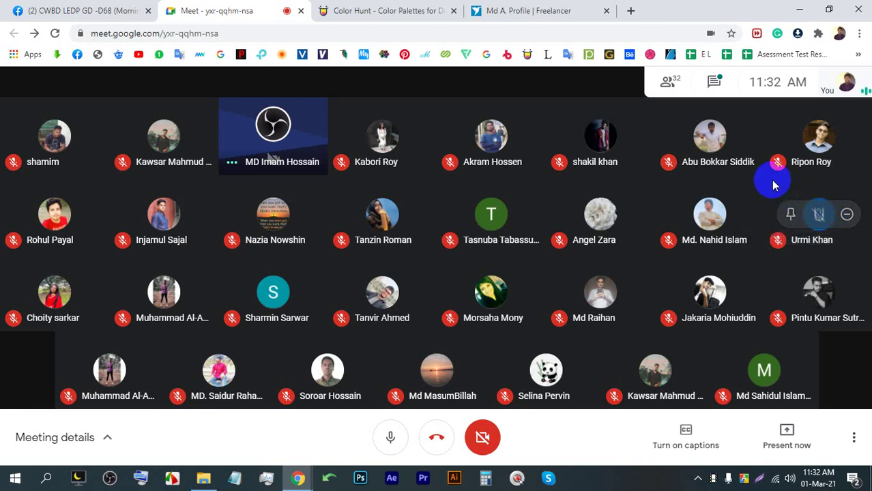
mouse_move(769, 180)
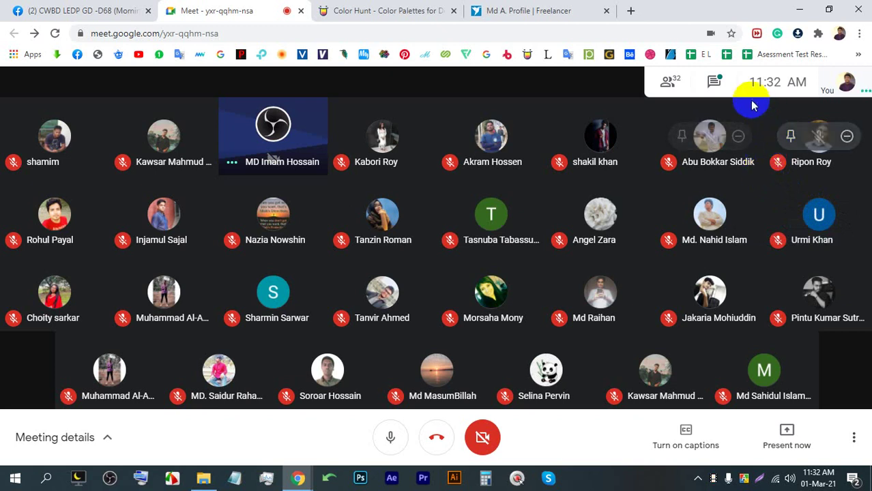
left_click(712, 81)
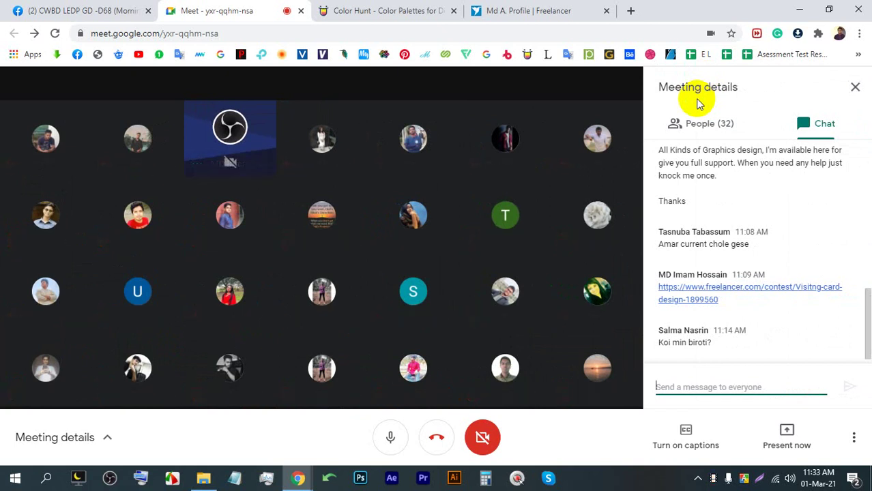
left_click(851, 89)
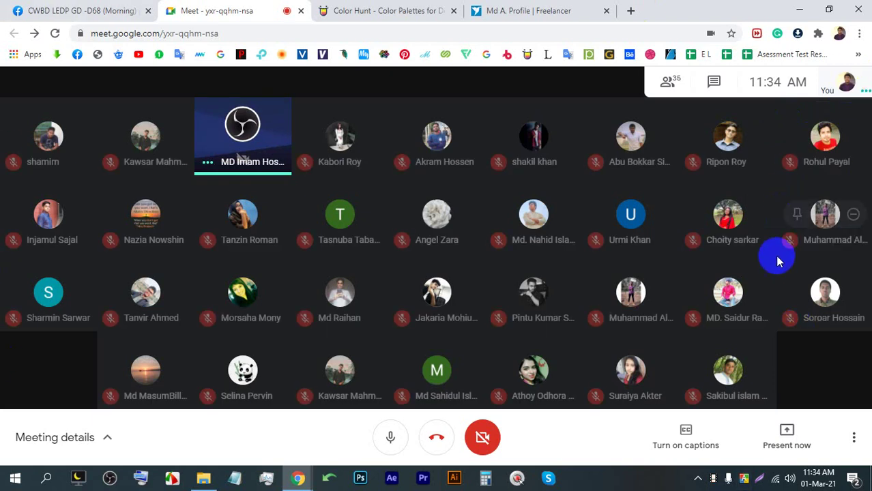
Present your entire screen in Meet, hide the sharing notice, and bring up Photoshop
left_click(808, 443)
left_click(780, 327)
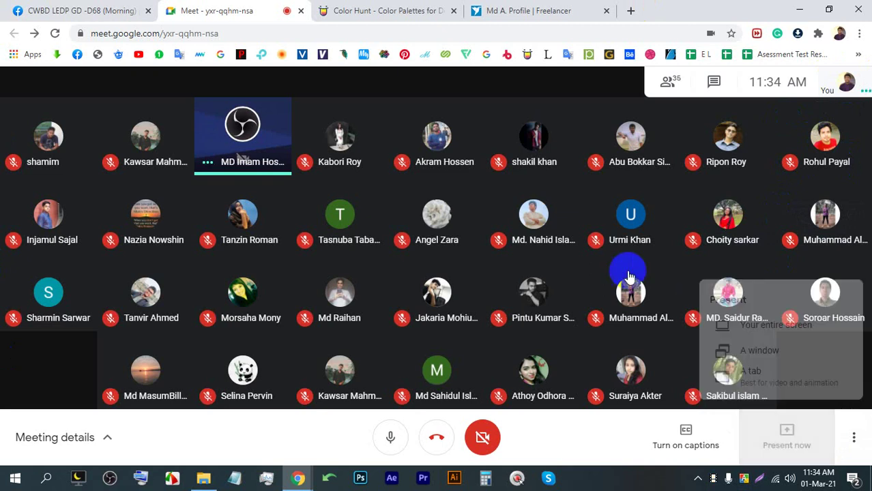
left_click(549, 297)
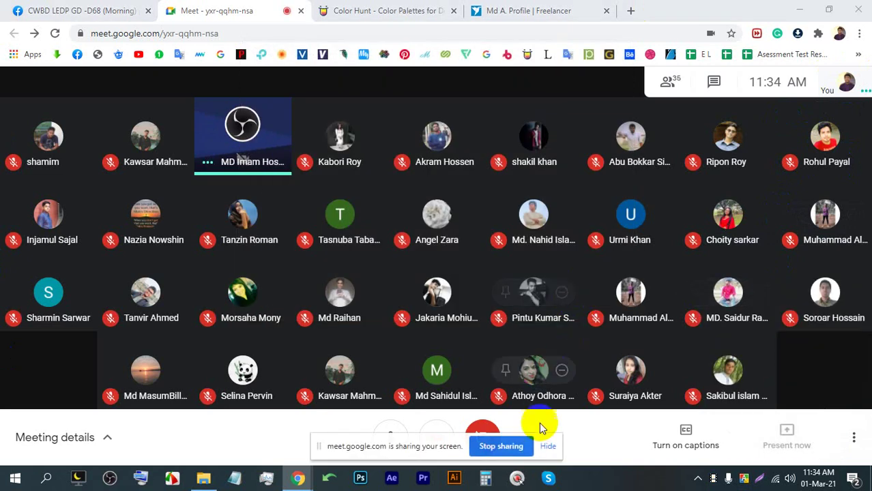
left_click(548, 447)
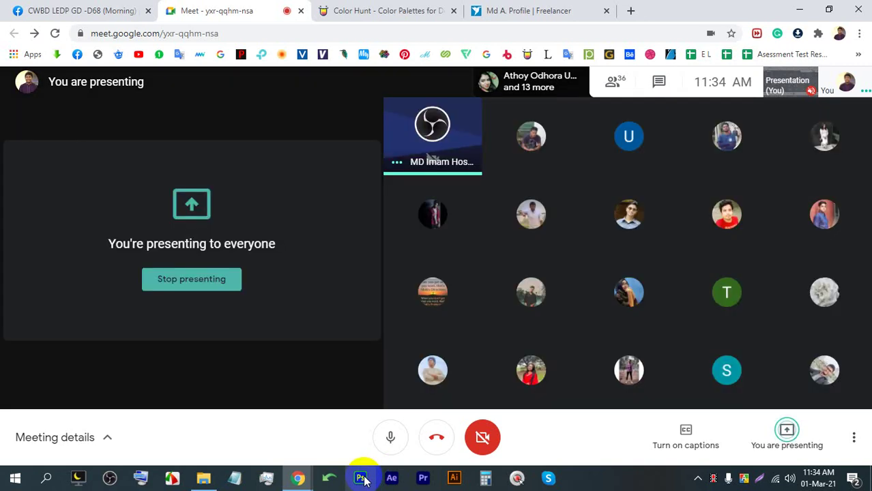
left_click(363, 480)
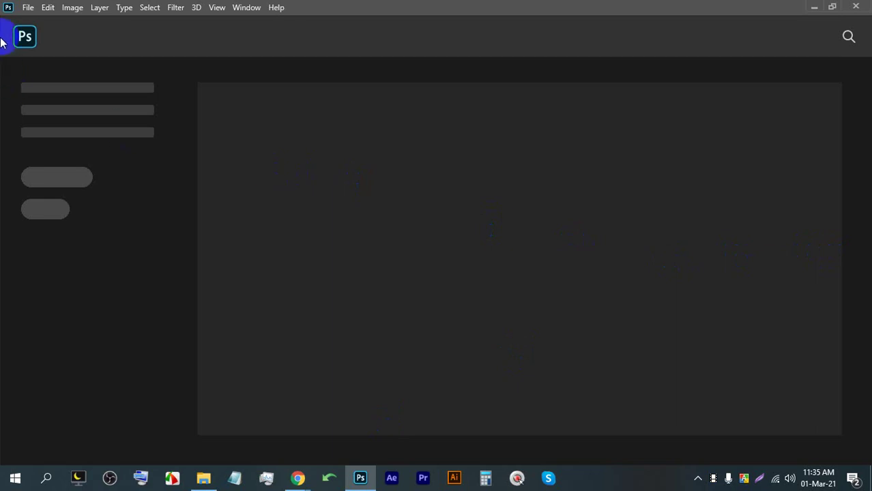
Create a new Web Minimum preset document and trace a freehand Lasso outline on Artboard 1
left_click(28, 7)
left_click(39, 21)
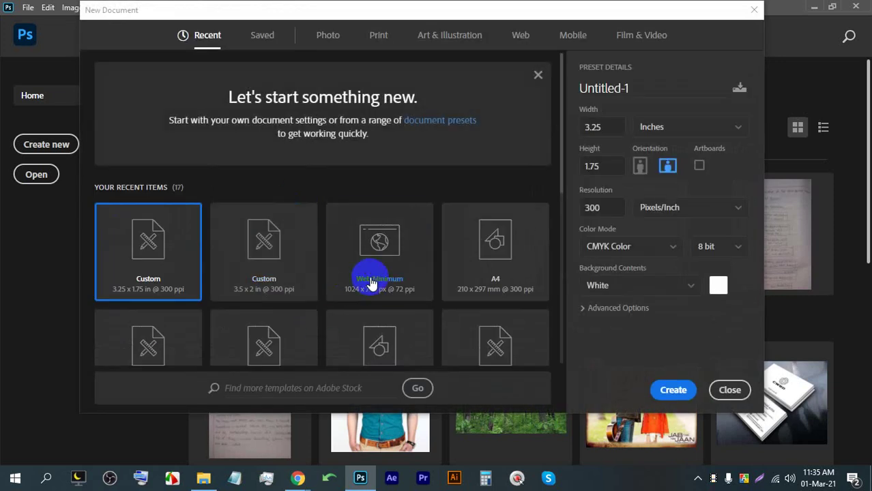
double_click(372, 282)
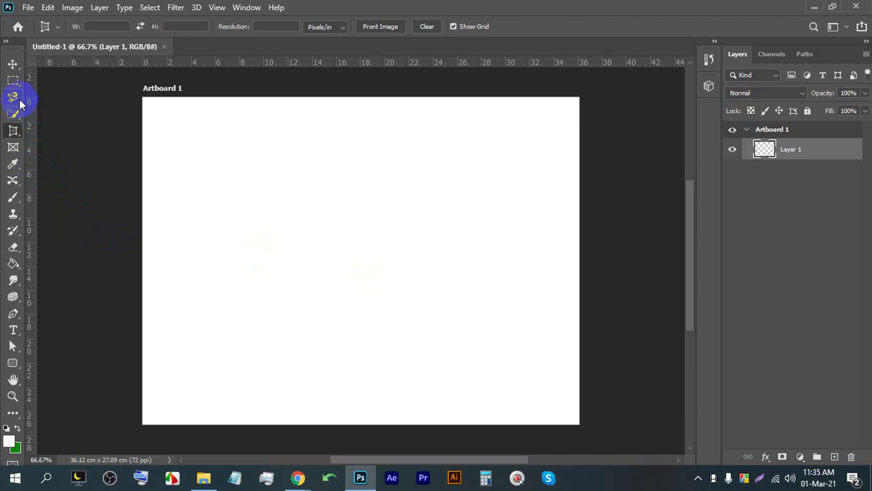
mouse_move(14, 104)
left_mouse_down()
mouse_move(13, 95)
mouse_move(54, 95)
left_mouse_up()
mouse_move(330, 220)
left_mouse_down()
mouse_move(341, 210)
mouse_move(365, 214)
mouse_move(396, 237)
mouse_move(397, 280)
mouse_move(352, 302)
mouse_move(355, 321)
mouse_move(327, 319)
mouse_move(285, 296)
mouse_move(272, 275)
mouse_move(281, 207)
mouse_move(302, 181)
mouse_move(336, 219)
left_mouse_up()
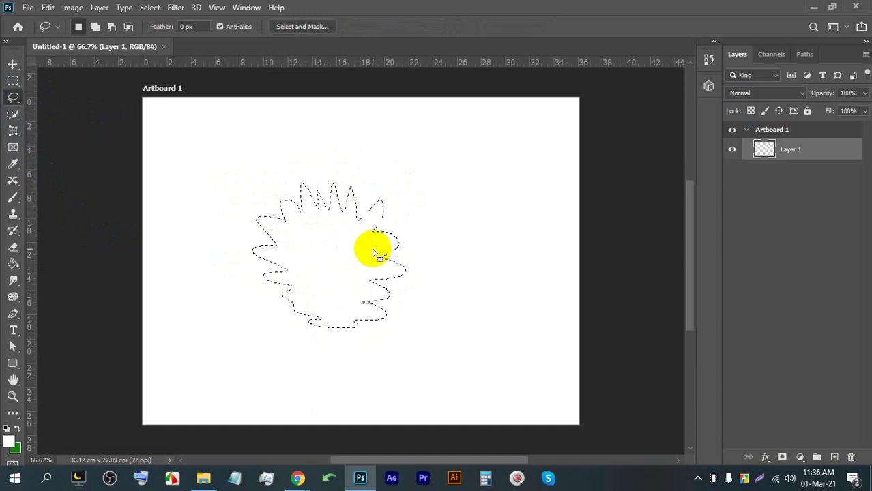
Zoom in on the artboard and clear the freehand lasso selection
scroll(360, 240, "up", 3)
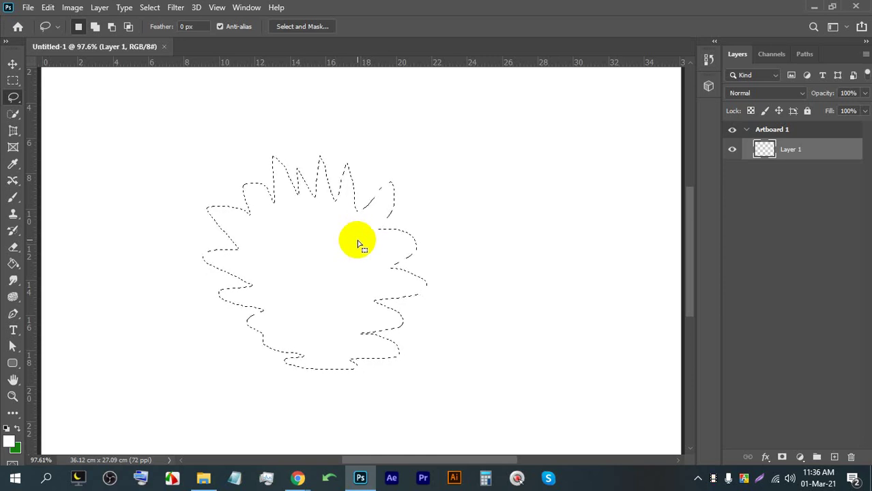
left_click(310, 332)
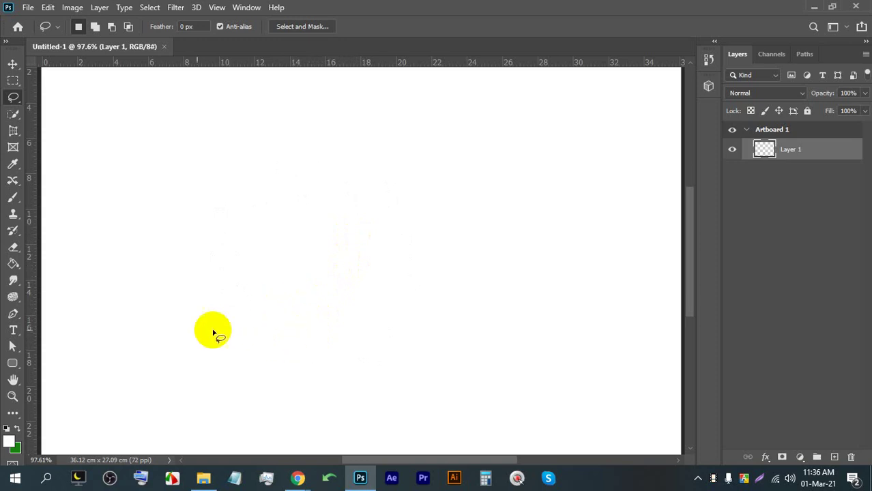
left_click(11, 352)
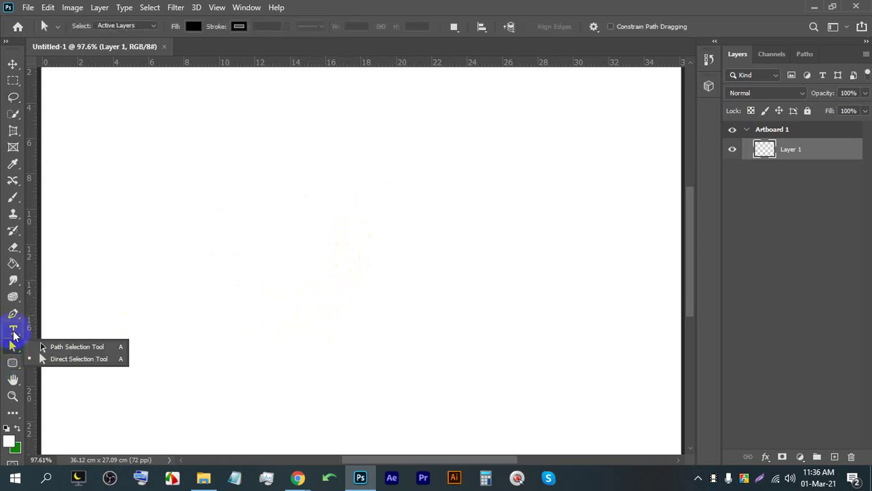
Draw a test hexagon, enable Smooth Corners and Star in Path Options, then delete the hexagon
left_click(13, 365)
left_click(65, 400)
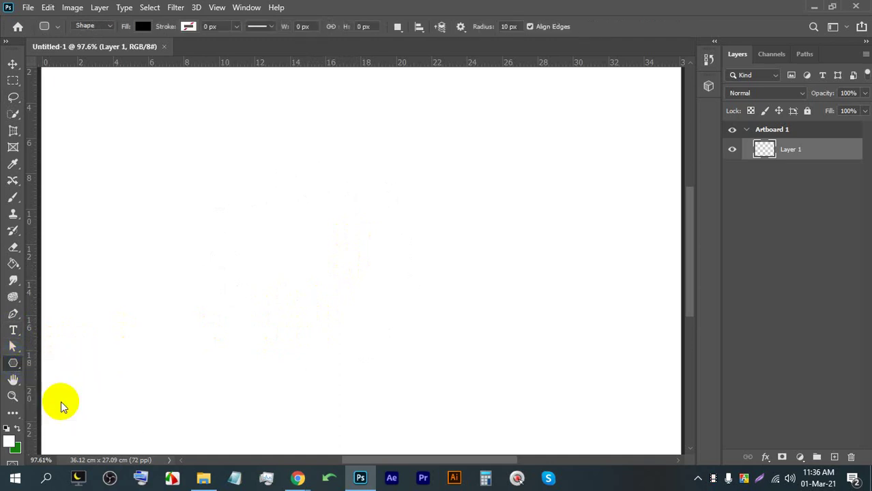
left_click_drag(316, 260, 332, 322)
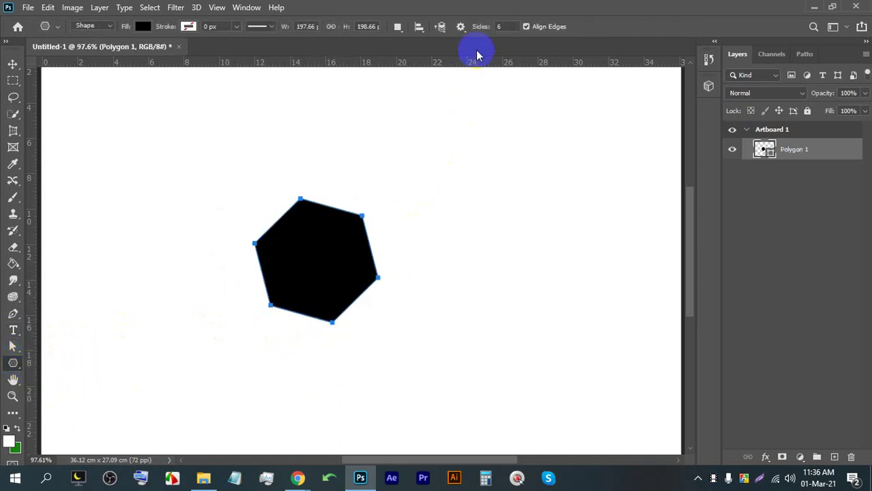
left_click(461, 27)
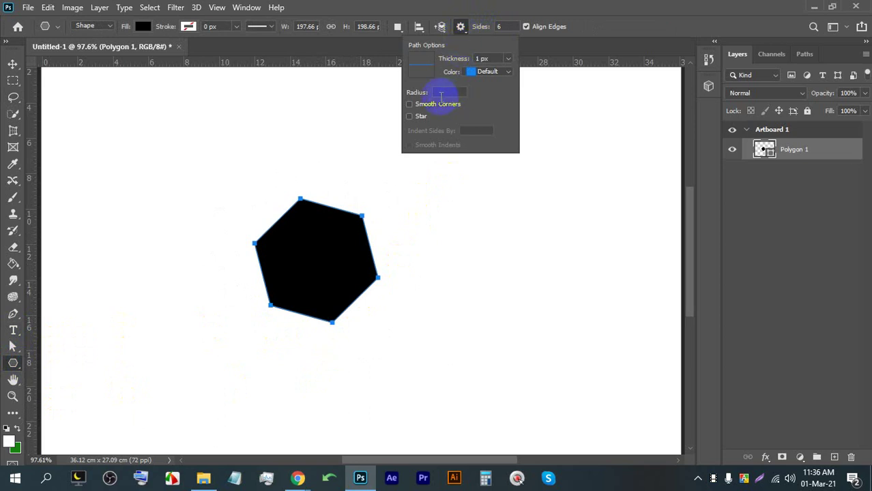
left_click(421, 104)
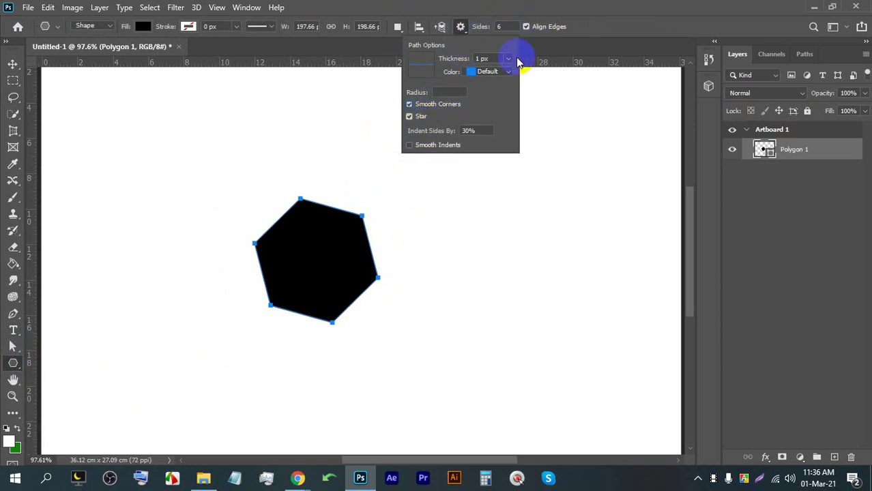
left_click(13, 60)
key("Delete")
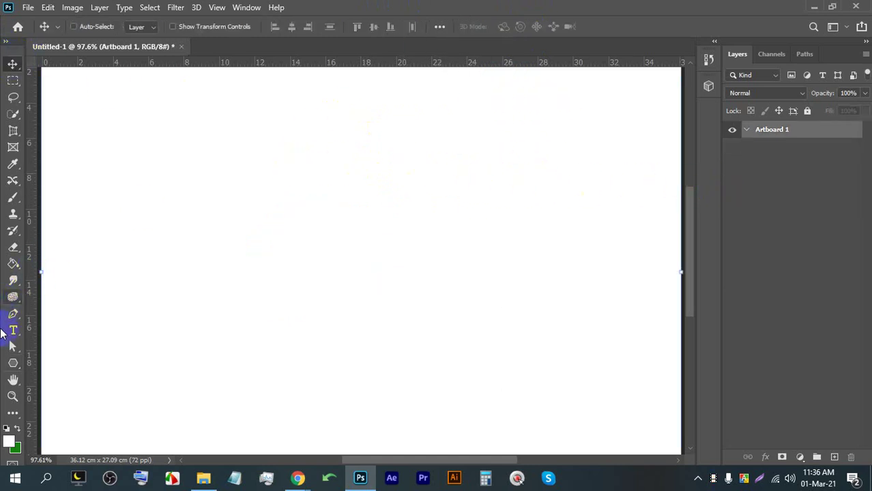
Draw trial polygons with 6 sides, then 21 sides at 36% indent, and delete the Polygon layers
left_click(13, 364)
left_click_drag(327, 266, 394, 352)
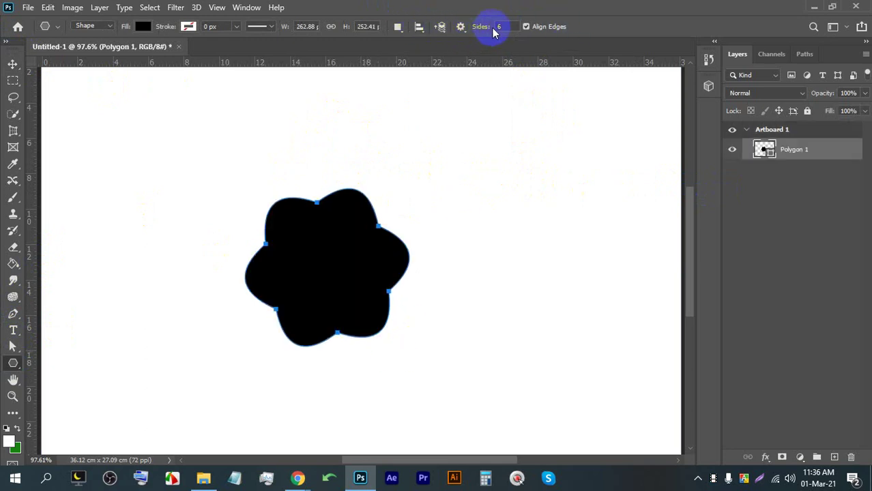
left_click_drag(464, 179, 504, 255)
left_click(461, 26)
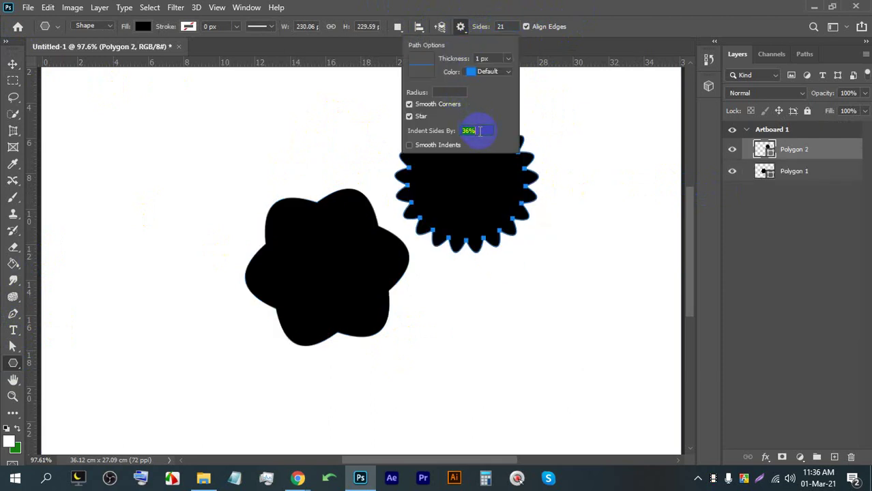
left_click_drag(128, 156, 196, 251)
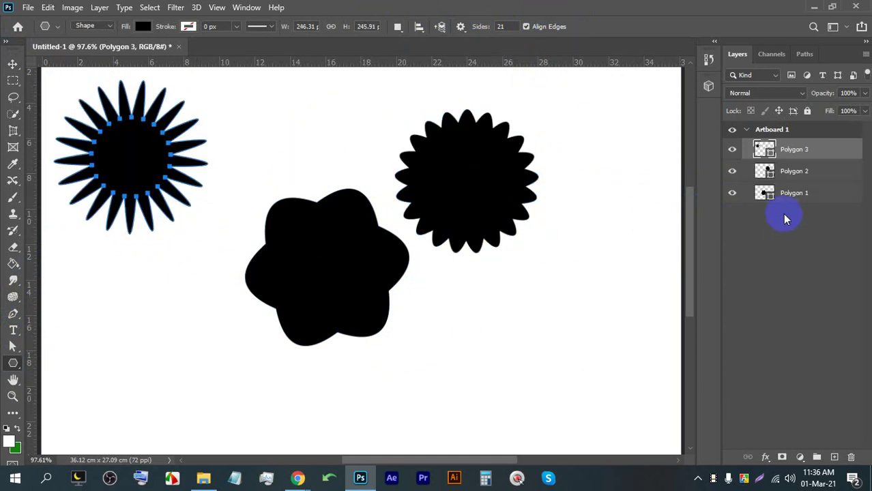
left_click(782, 171)
key("Delete")
key("Delete")
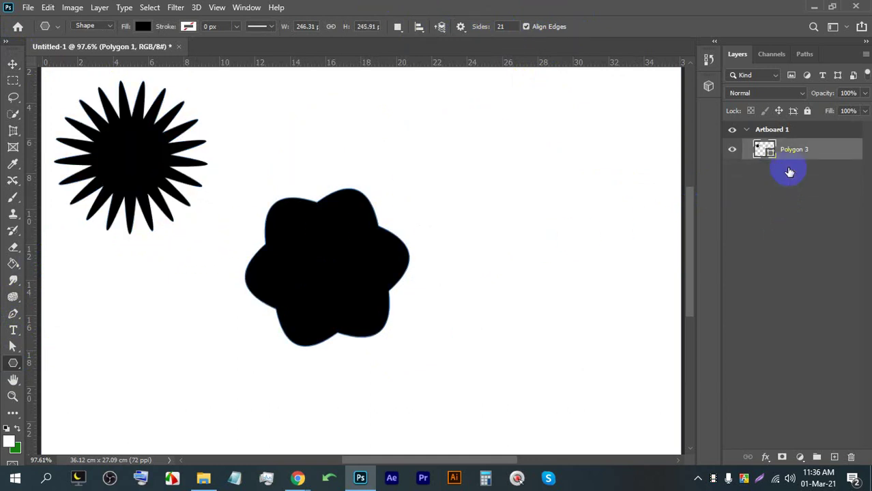
key("Delete")
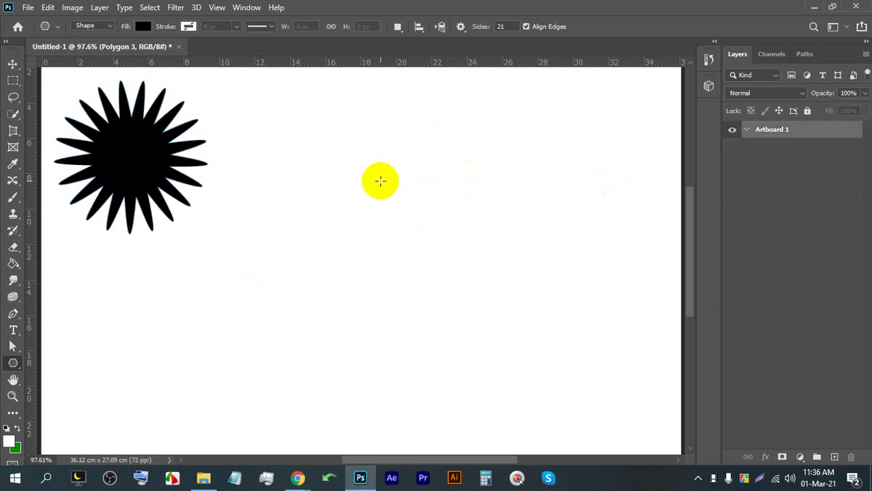
Bring forward the blank Chrome New Tab window and close it, returning to Photoshop
left_click(298, 478)
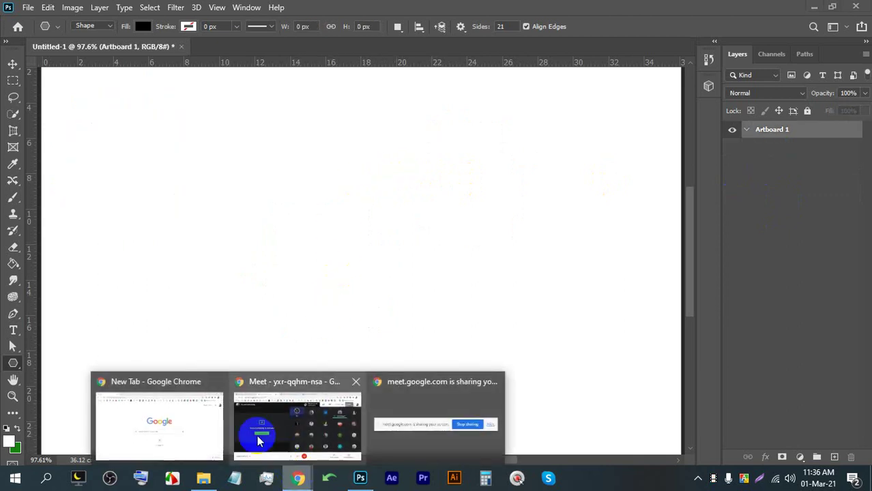
left_click(292, 421)
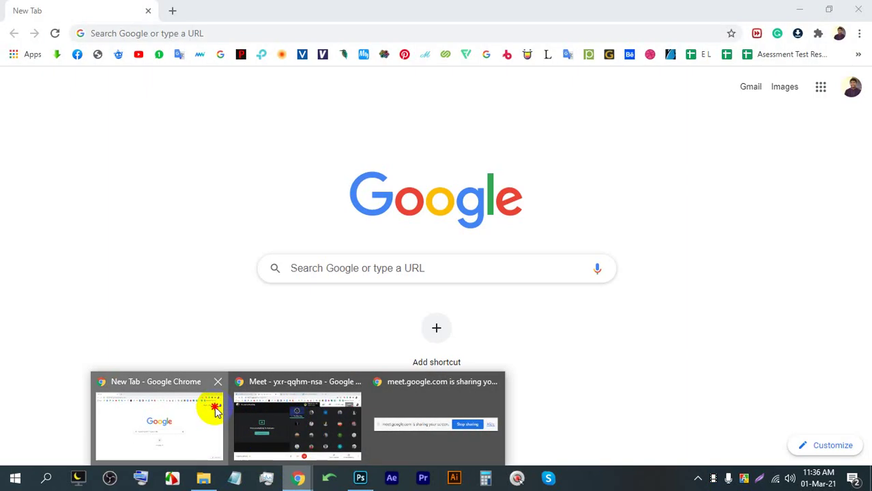
left_click(214, 406)
left_click(853, 7)
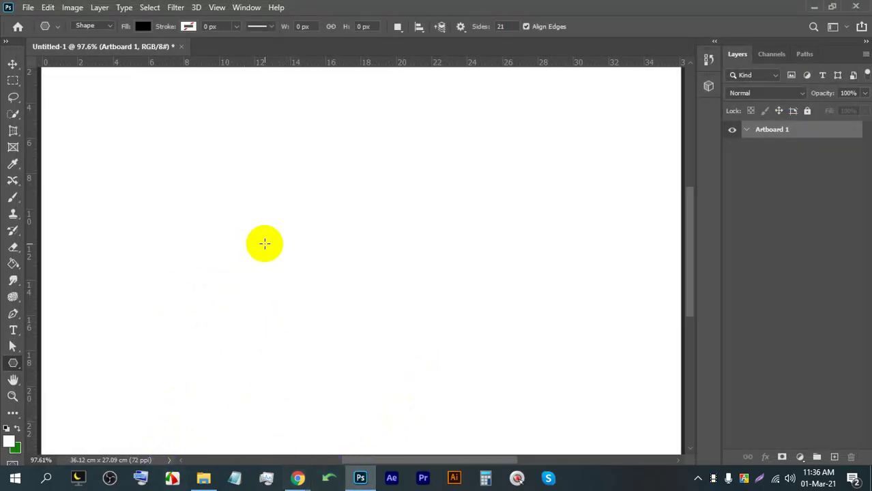
key("ctrl+n")
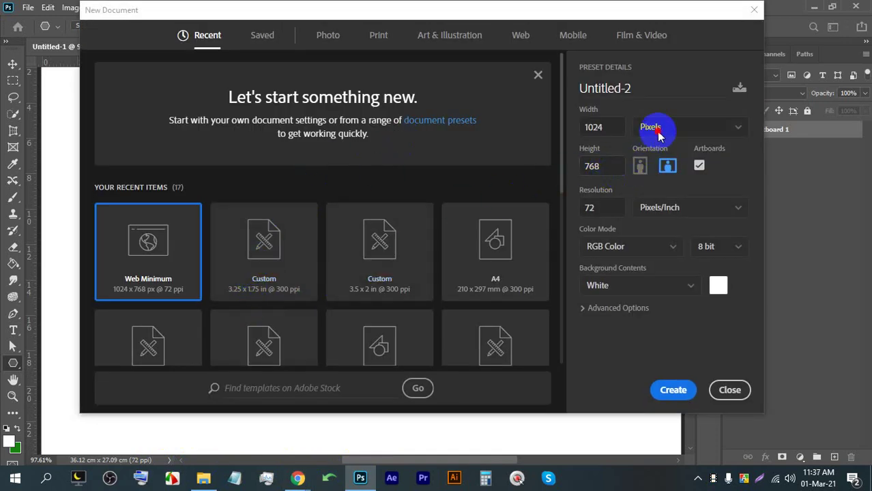
Create a new document 3.5 × 2 inches at 300 ppi resolution
left_click(657, 127)
left_click(652, 171)
left_click(584, 127)
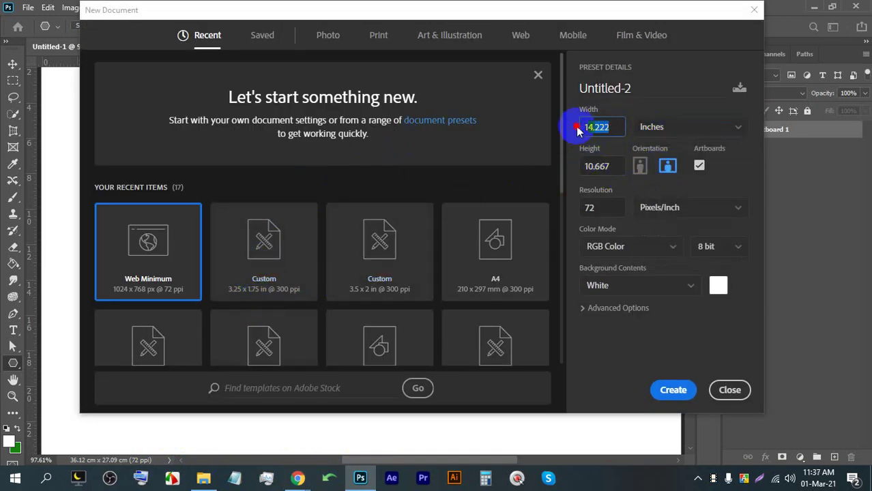
type("3.5")
left_click(576, 167)
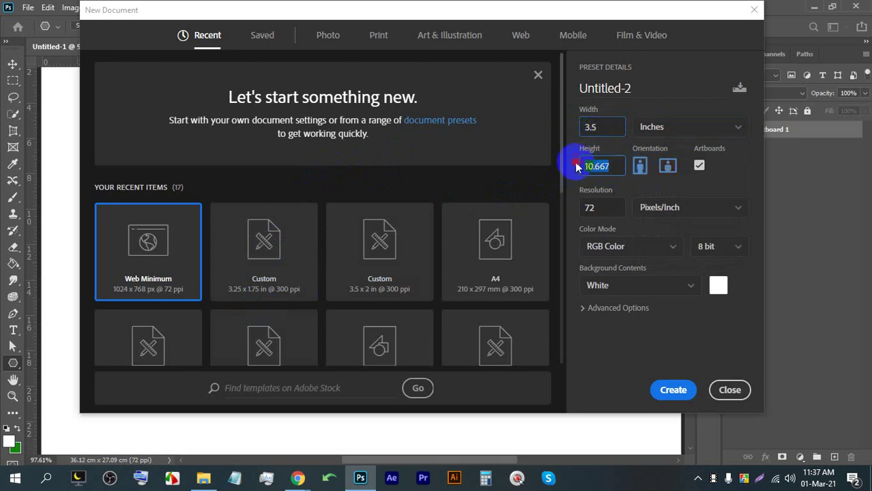
type("2")
left_click(580, 210)
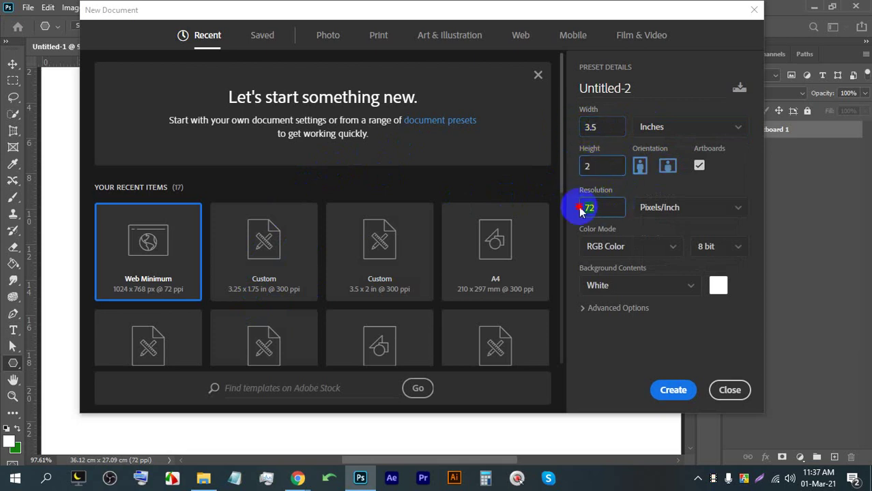
type("300")
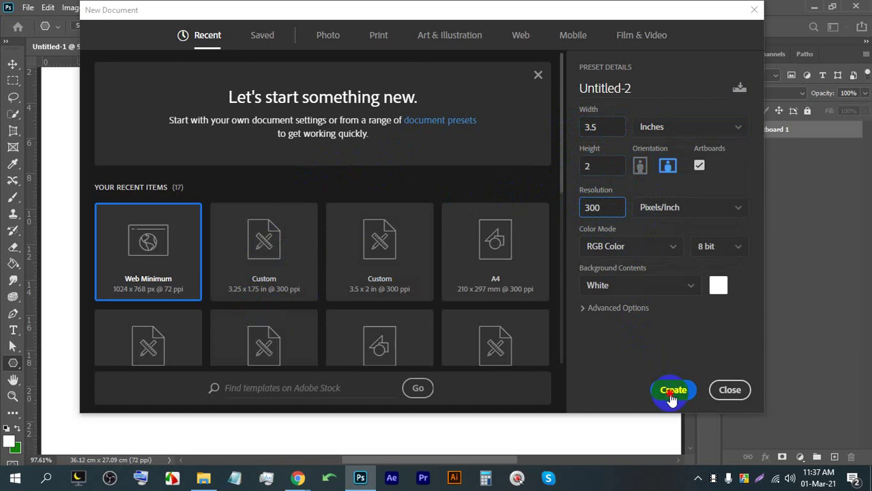
left_click(670, 392)
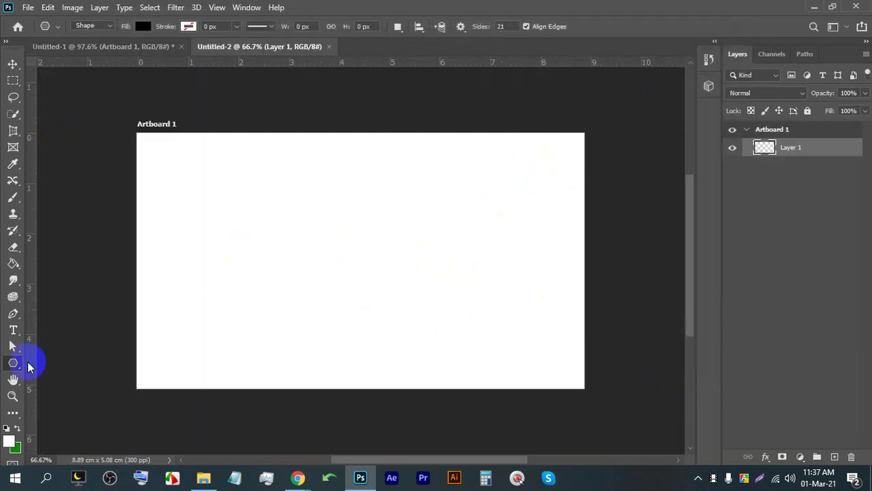
left_click(12, 365)
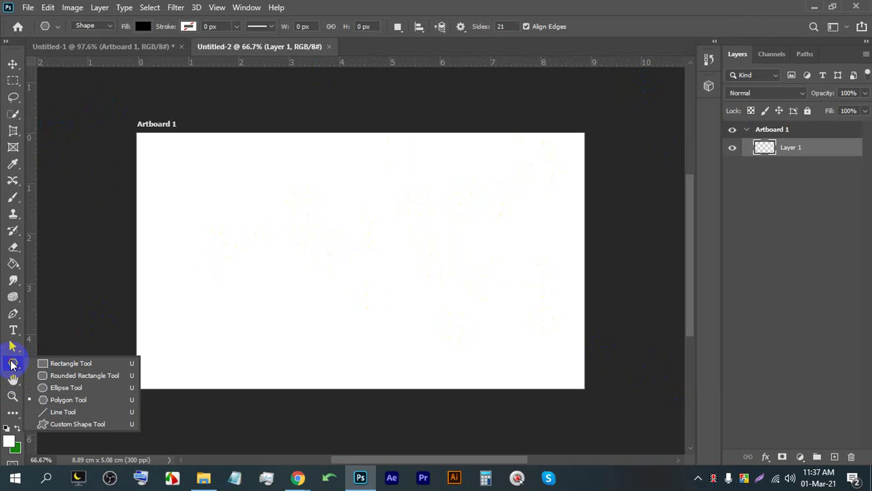
Draw a 25 px-radius rounded rectangle across the artboard, undoing and redrawing it once
left_click(73, 375)
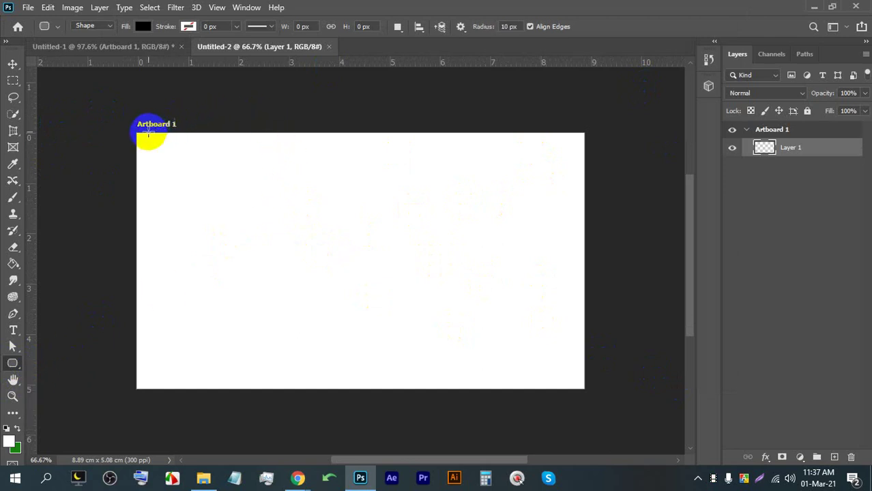
left_click_drag(138, 134, 585, 387)
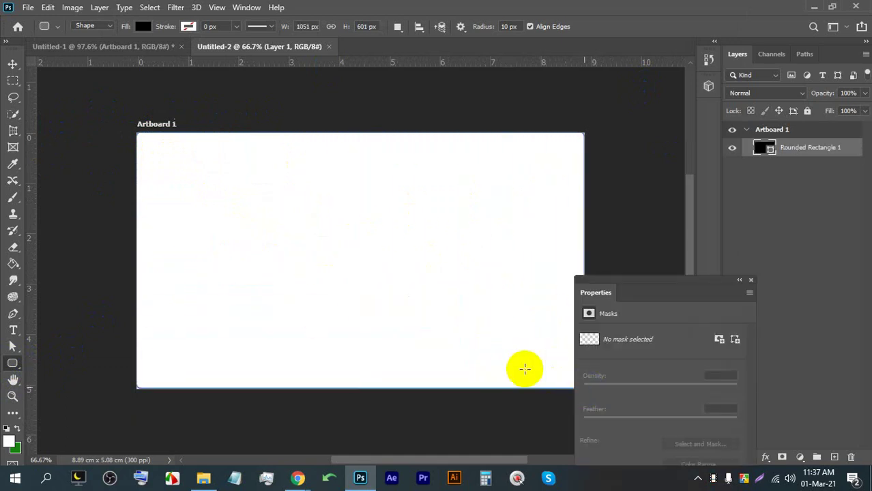
left_click(751, 279)
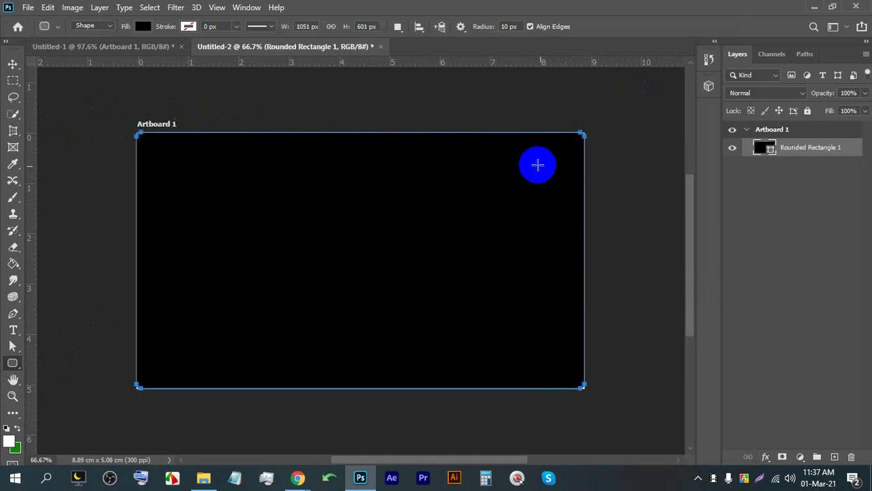
scroll(549, 199, "up", 2)
key("ctrl+z")
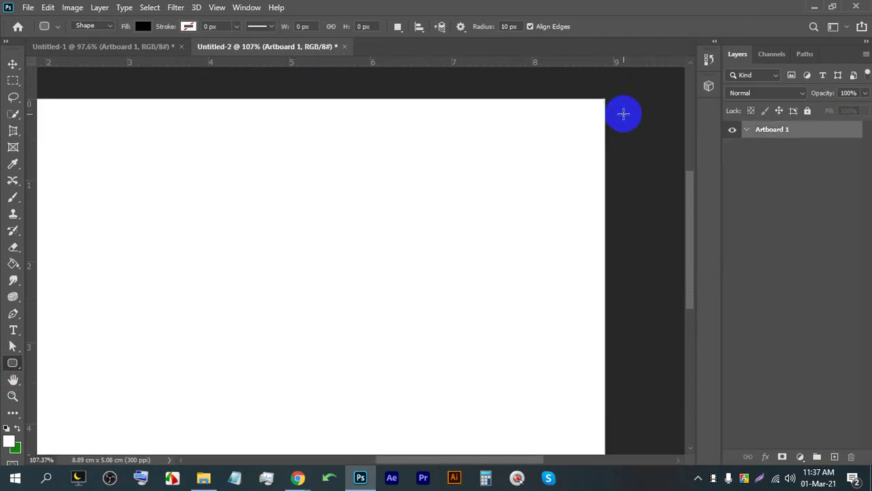
scroll(210, 214, "down", 2)
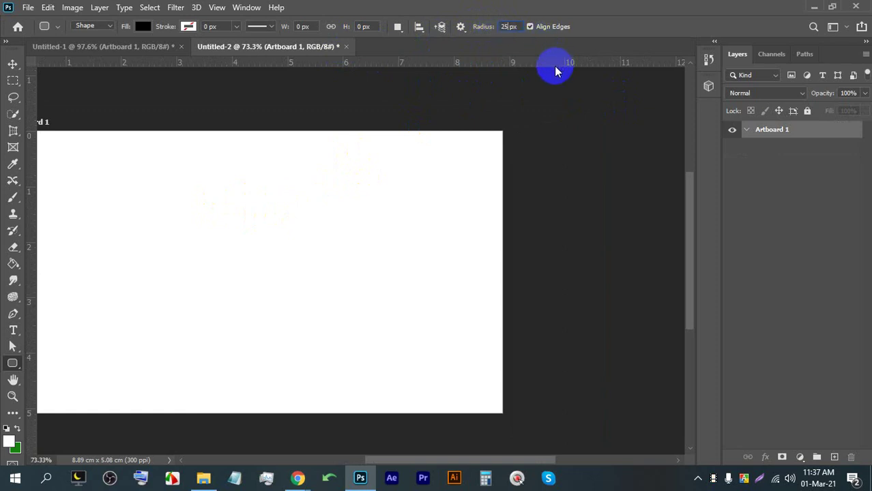
scroll(423, 167, "down", 2)
scroll(245, 163, "up", 1)
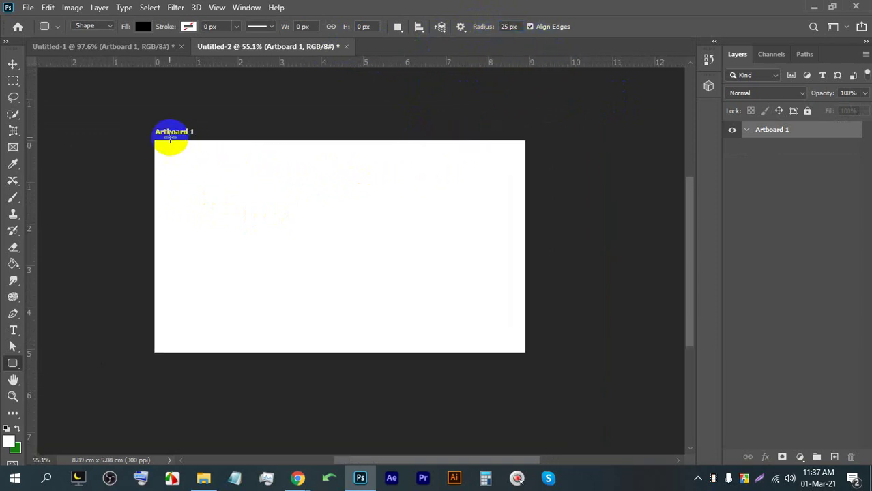
left_click_drag(162, 140, 524, 353)
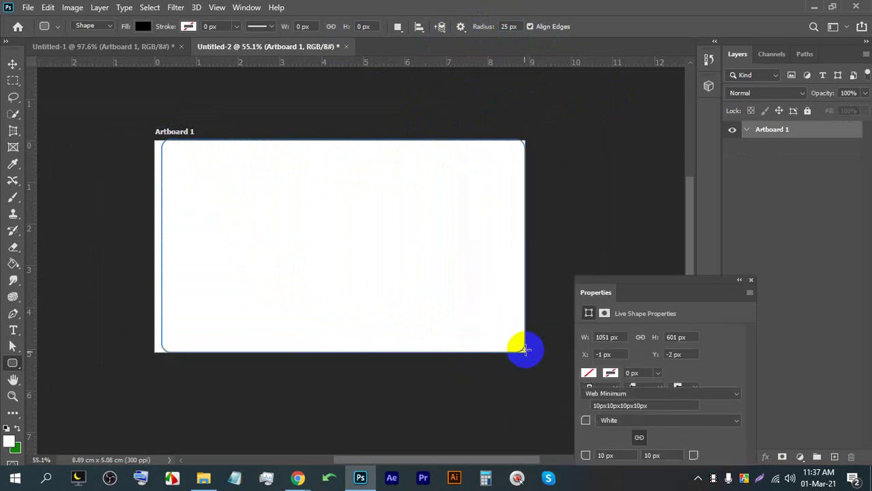
left_click(751, 281)
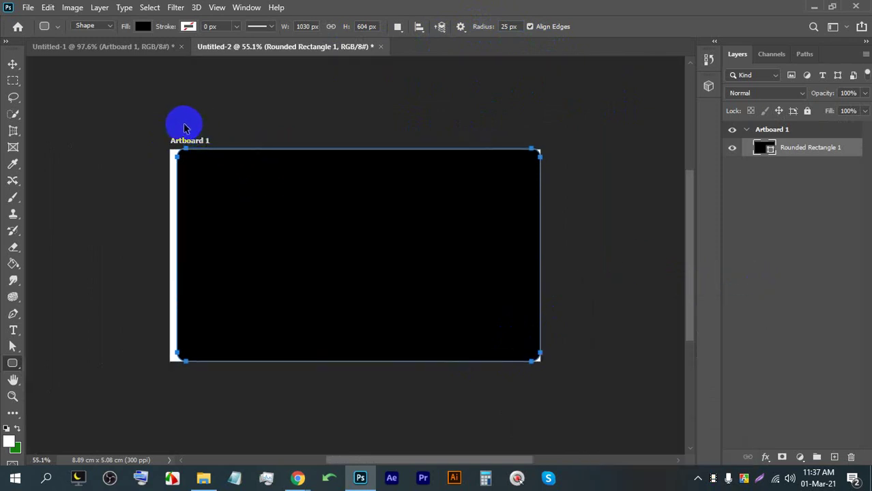
Free-transform the rectangle so it fills the 1050 × 600 px artboard edge to edge
key("ctrl+t")
scroll(184, 126, "up", 10)
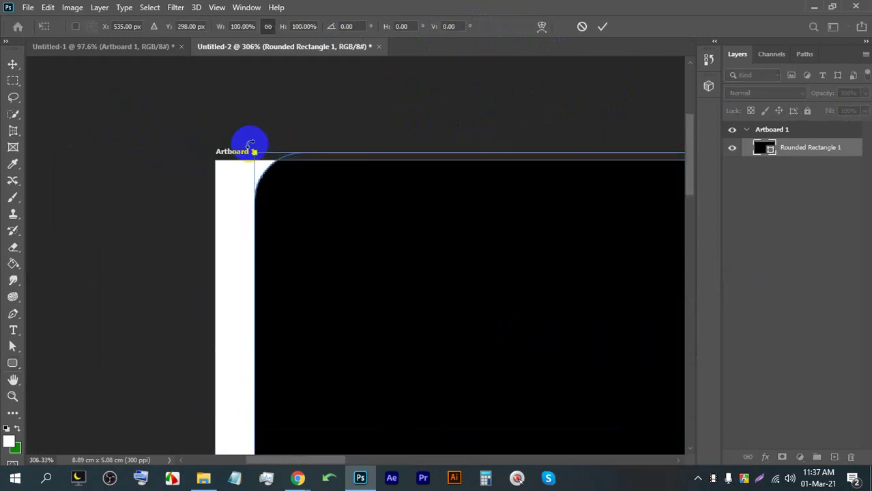
left_click_drag(254, 152, 217, 172)
scroll(217, 173, "down", 12)
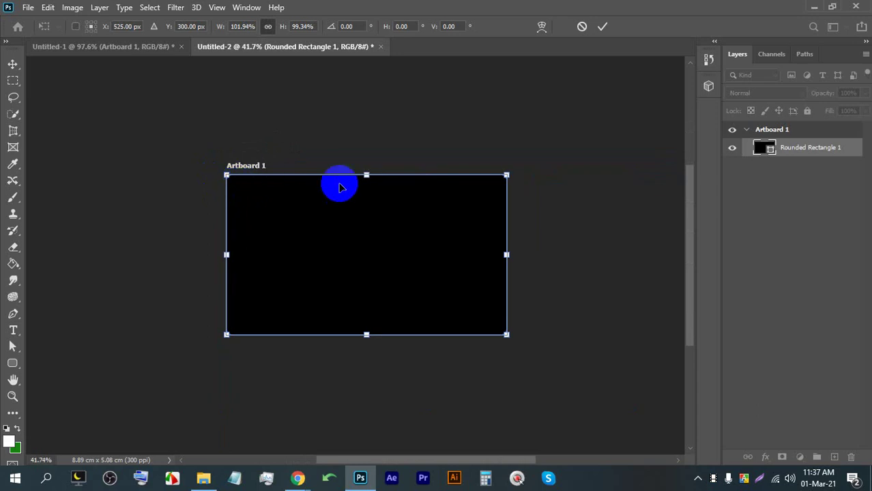
scroll(525, 308, "up", 3)
scroll(506, 353, "up", 6)
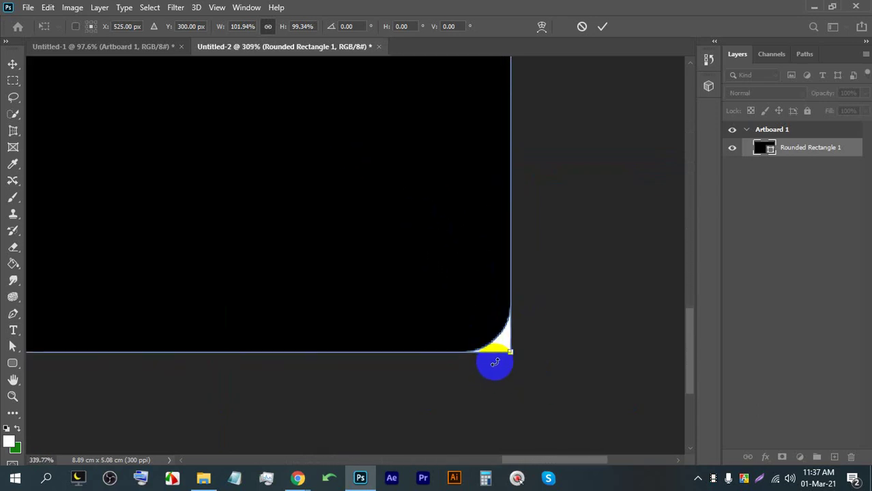
scroll(508, 354, "down", 8)
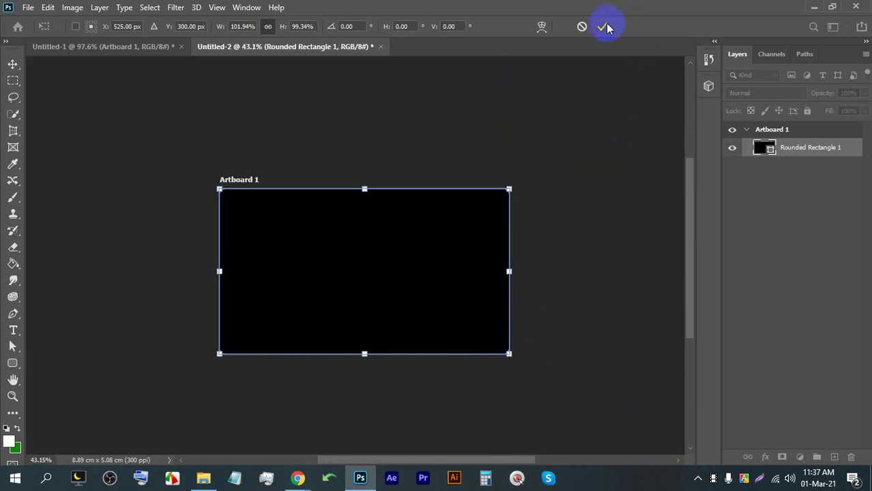
key("Return")
scroll(372, 242, "up", 1)
Set the rounded rectangle's fill to No Color and zoom back out over the artboard
left_click(142, 26)
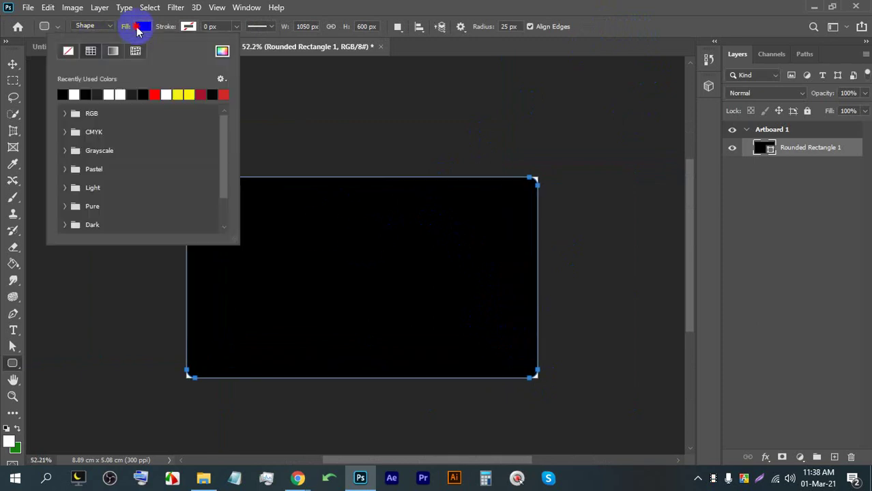
left_click(68, 51)
left_click(214, 26)
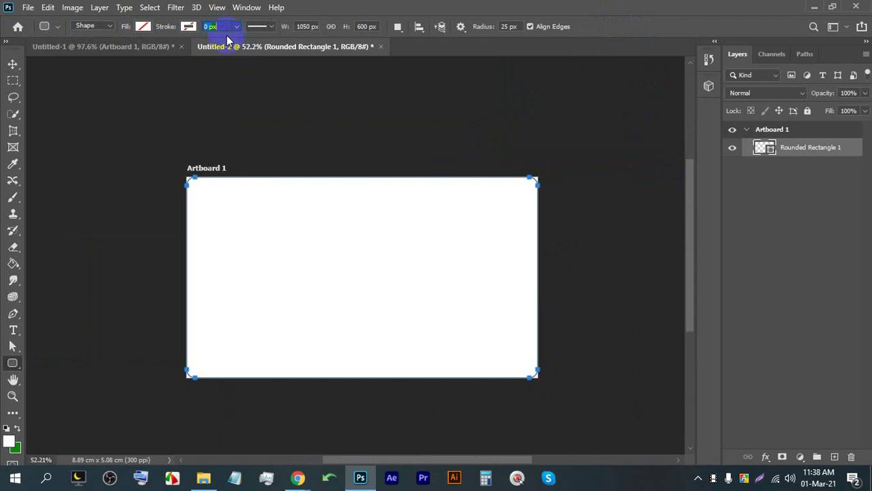
left_click(13, 64)
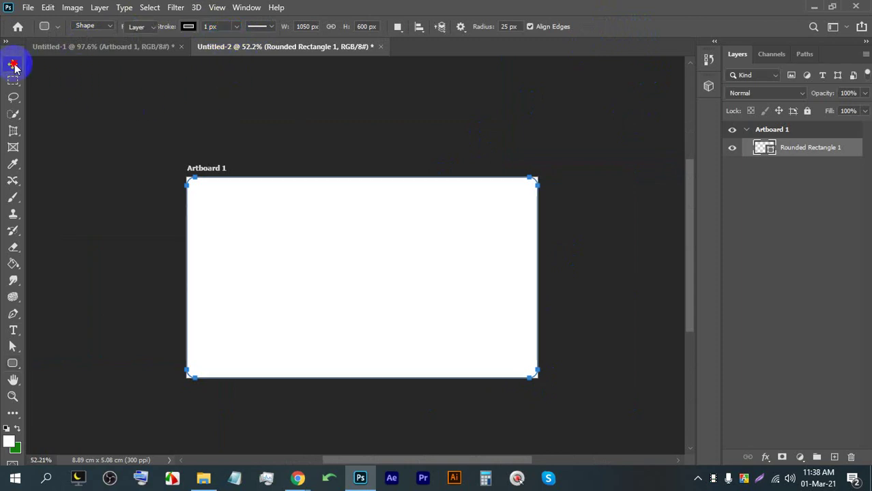
scroll(214, 233, "up", 1)
scroll(171, 178, "up", 4)
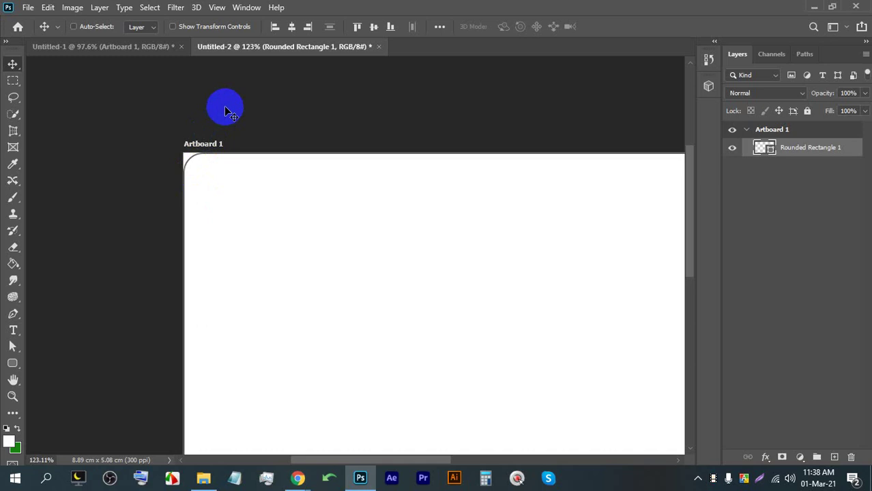
left_click_drag(205, 156, 515, 166)
scroll(477, 179, "up", 10)
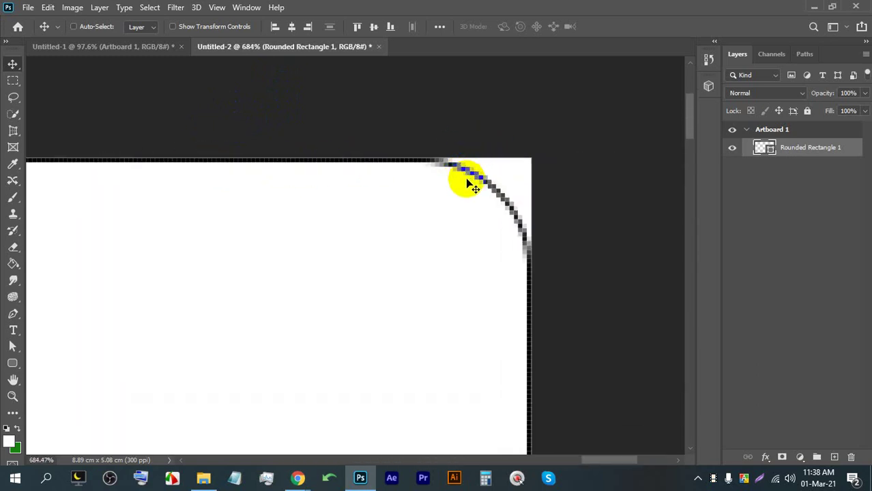
scroll(483, 182, "down", 5)
scroll(325, 160, "down", 1)
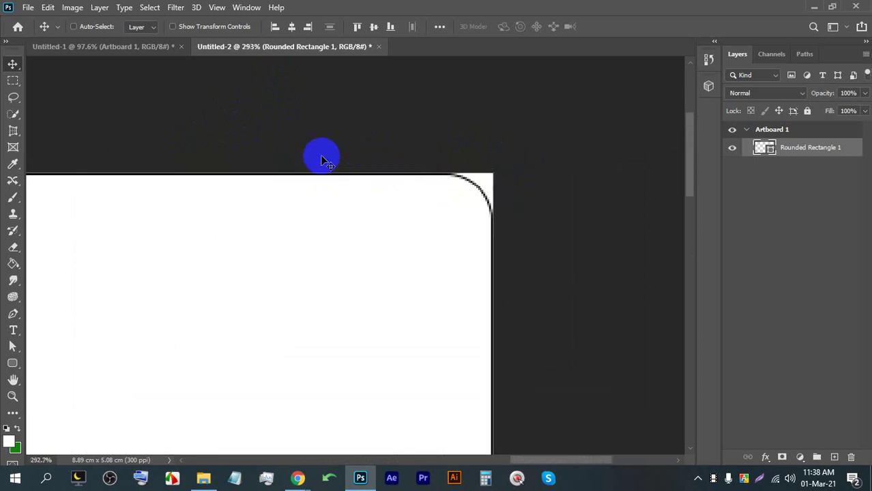
scroll(320, 160, "down", 8)
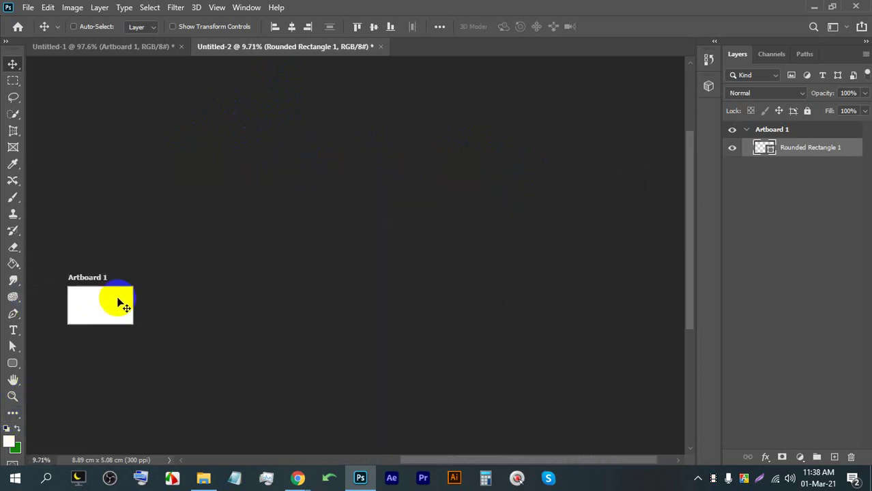
scroll(54, 298, "up", 5)
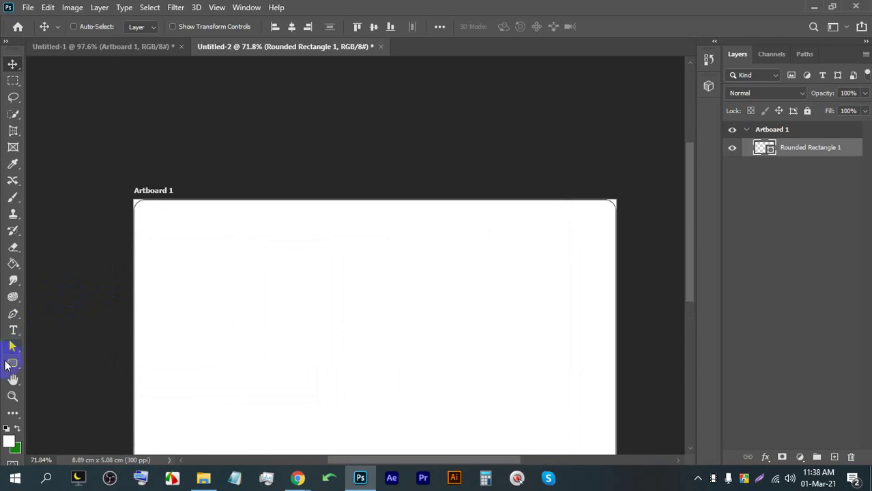
Give the rounded rectangle a red stroke
left_click(12, 364)
left_click(189, 26)
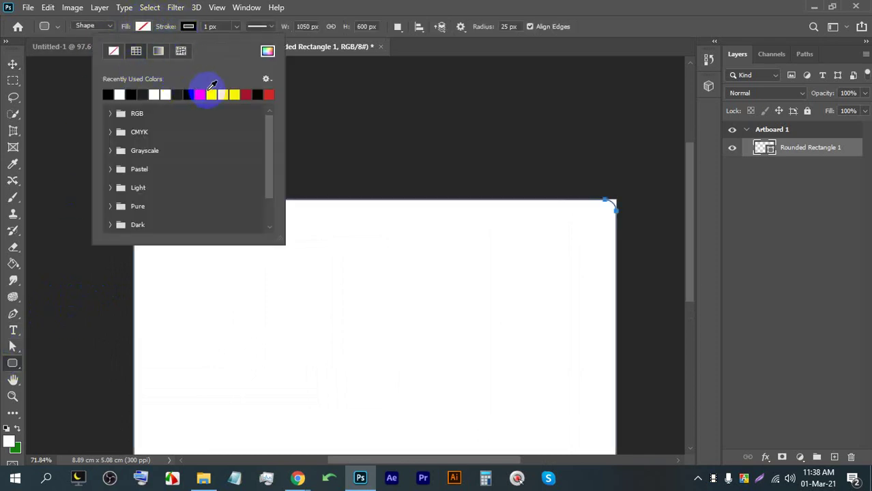
left_click(409, 8)
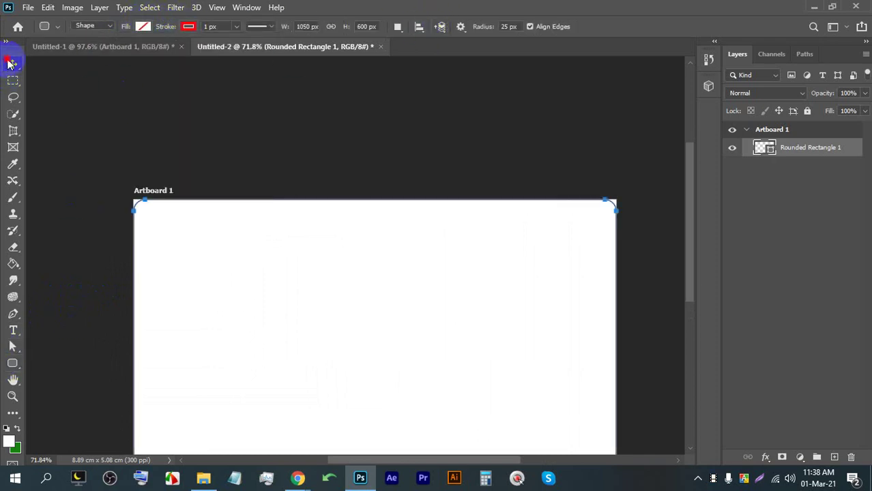
left_click(9, 63)
scroll(122, 218, "up", 2)
scroll(150, 181, "down", 1)
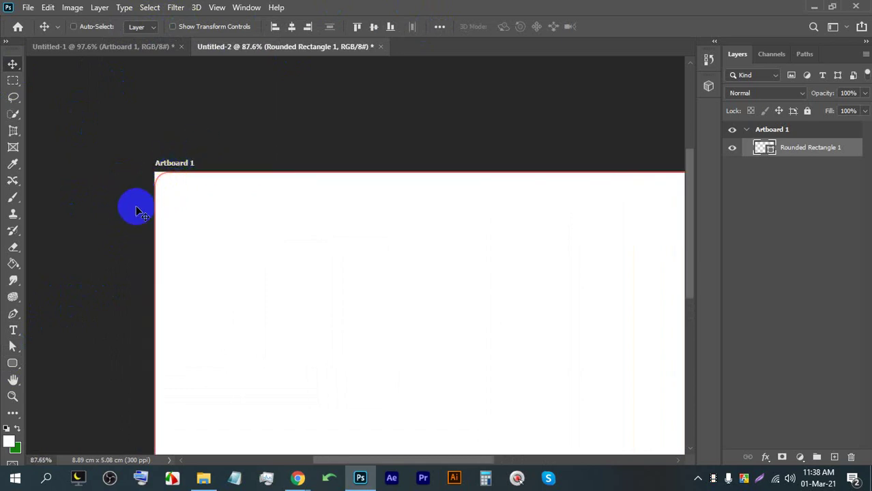
scroll(137, 211, "down", 1)
left_click(14, 364)
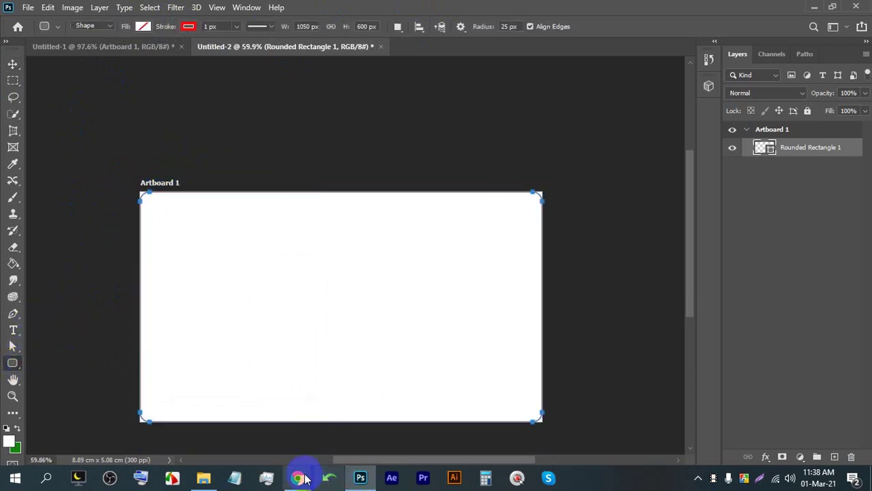
mouse_move(298, 478)
left_click(219, 414)
left_click(391, 440)
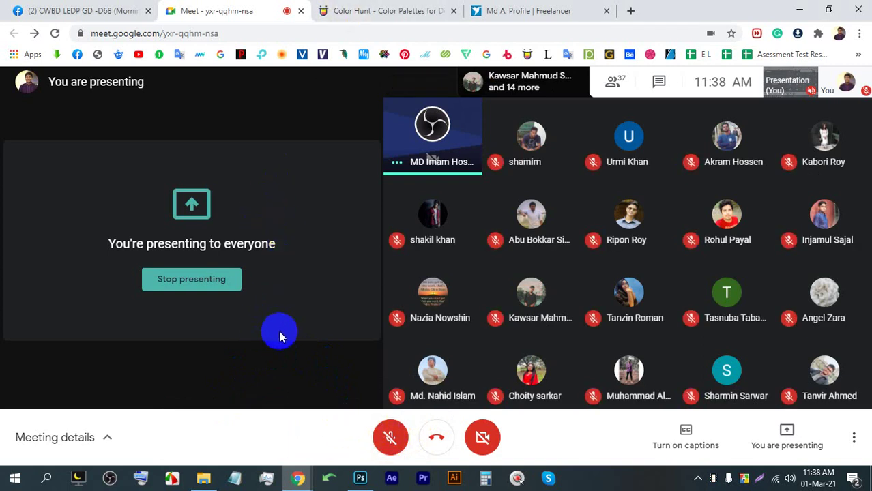
left_click(384, 431)
left_click(360, 478)
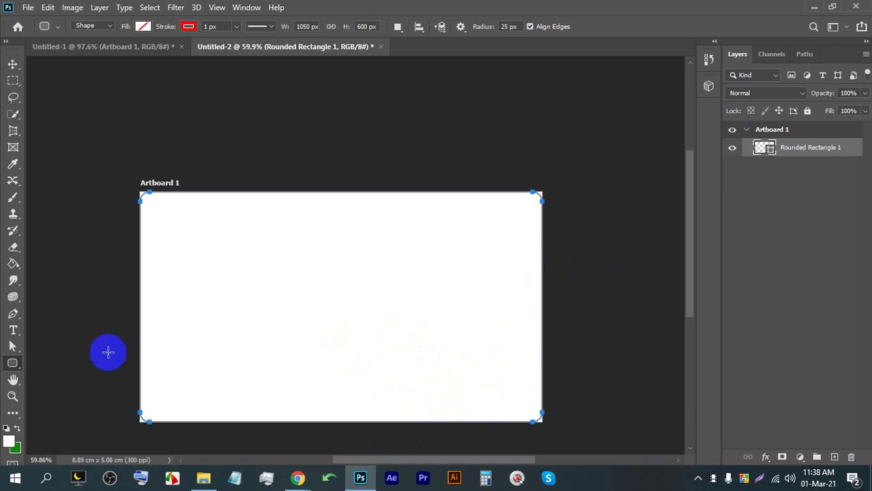
Set the rectangle's stroke width to 1 pt, clearing the invalid-entry warning
scroll(176, 158, "up", 1)
left_click(12, 369)
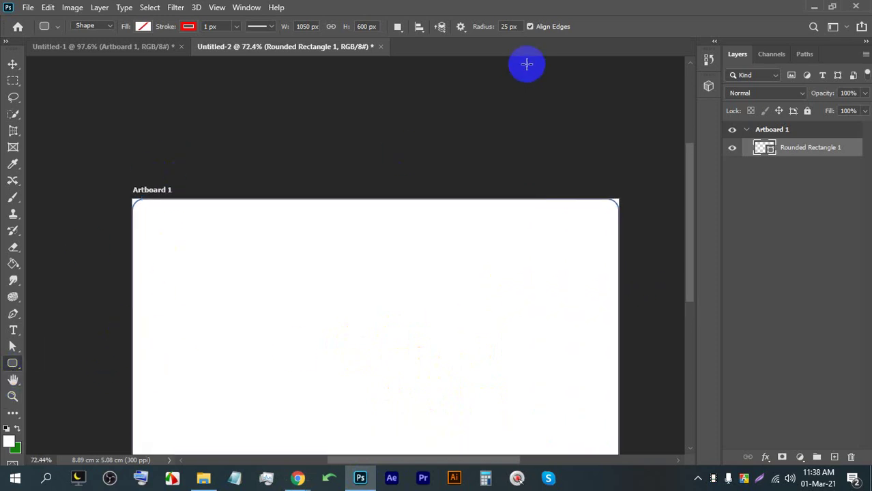
left_click(486, 26)
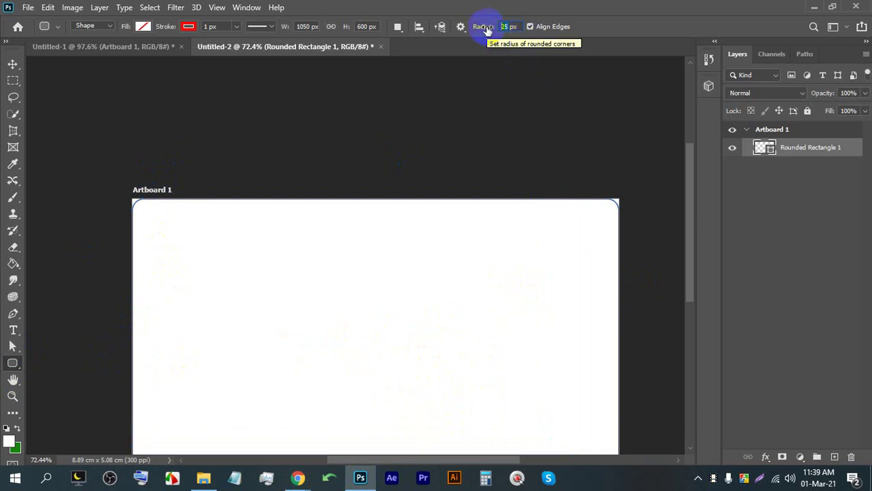
left_click_drag(215, 26, 201, 26)
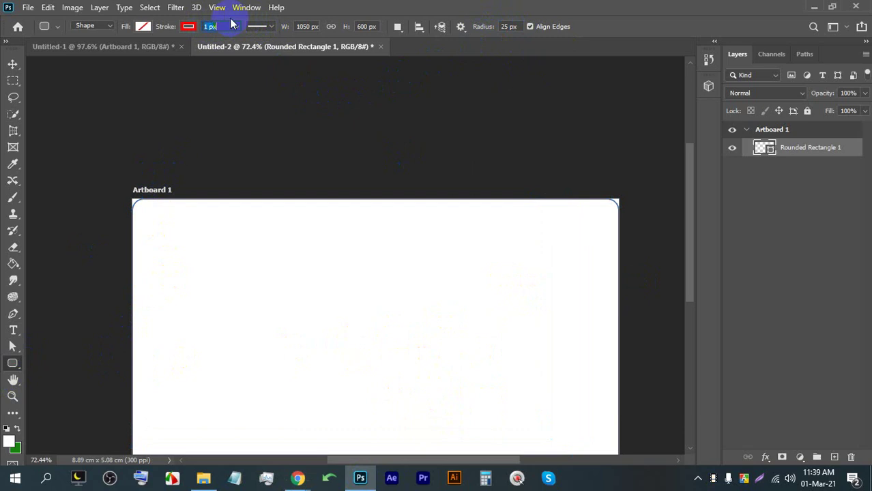
key("Return")
left_click(428, 194)
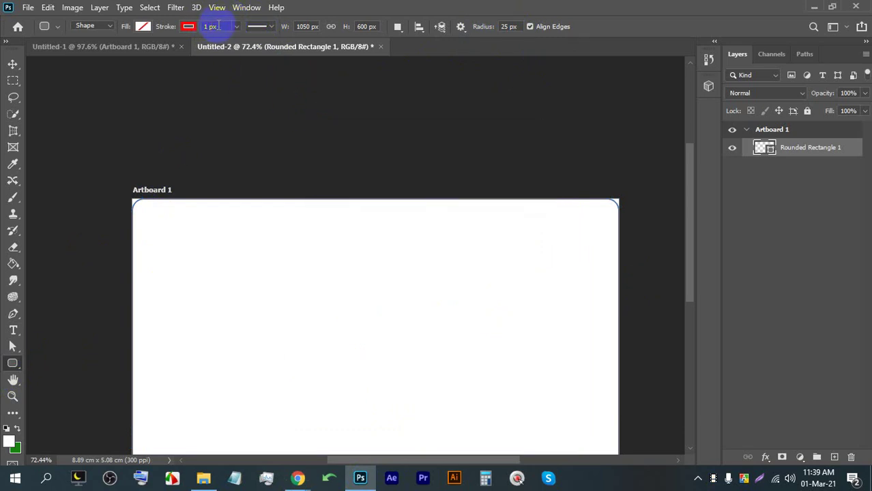
type("t")
key("Return")
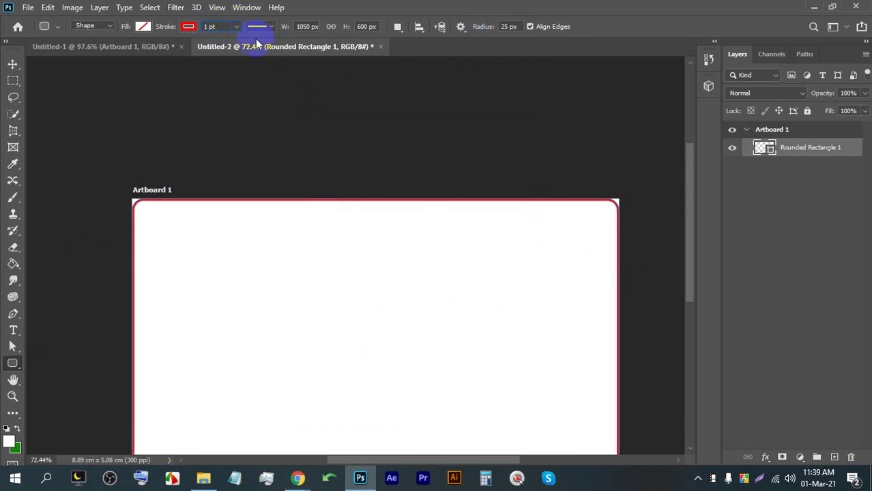
scroll(114, 233, "up", 5)
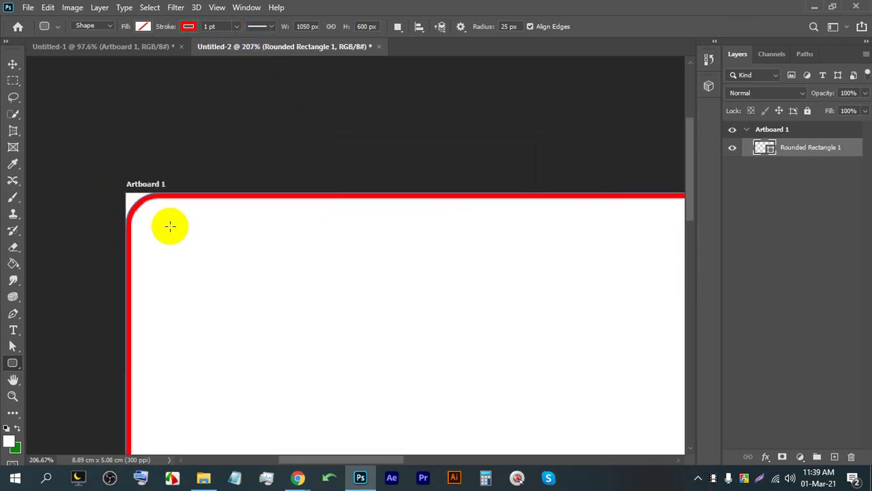
scroll(129, 171, "up", 2)
Delete the Rounded Rectangle 1 layer and bring up File Explorer
left_click(13, 63)
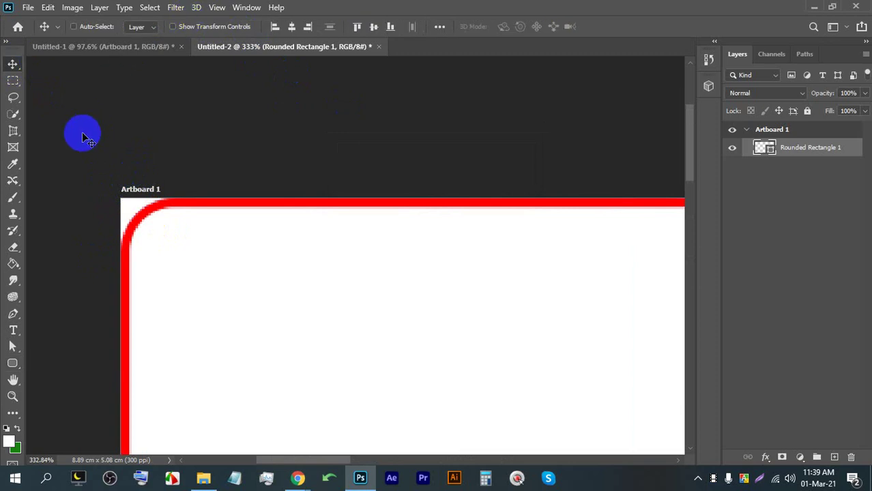
scroll(82, 136, "down", 4)
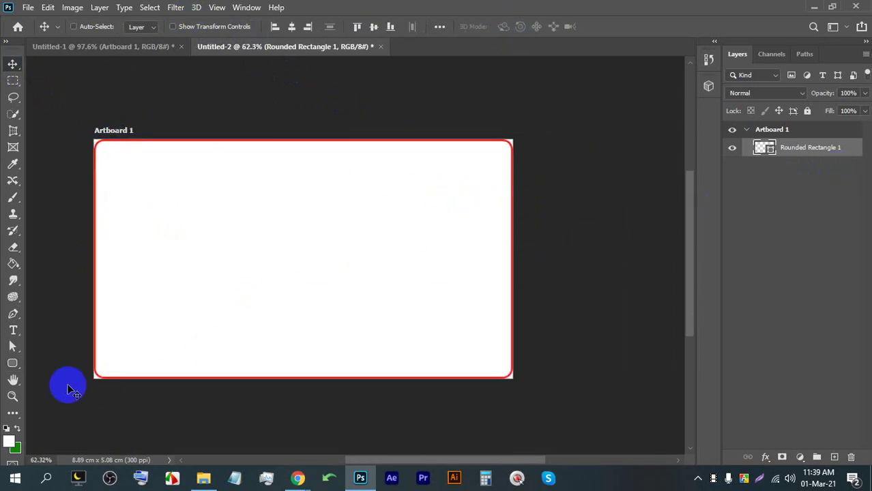
key("Delete")
left_click(12, 363)
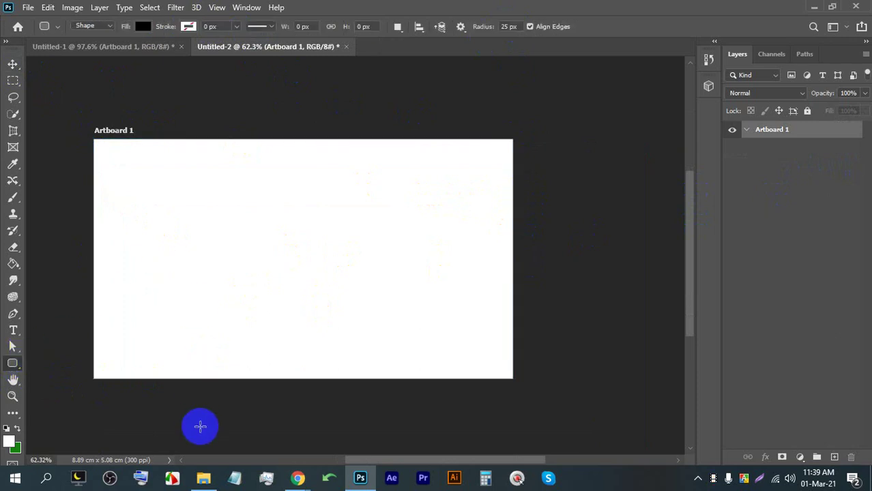
left_click(204, 478)
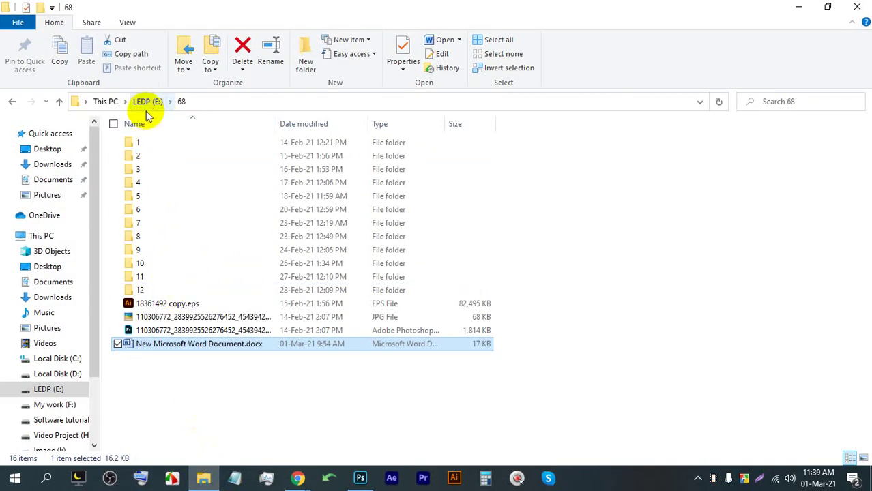
Open Untitled-1.psd from folder 12 inside folder 68 on LEDP (E:)
left_click(147, 102)
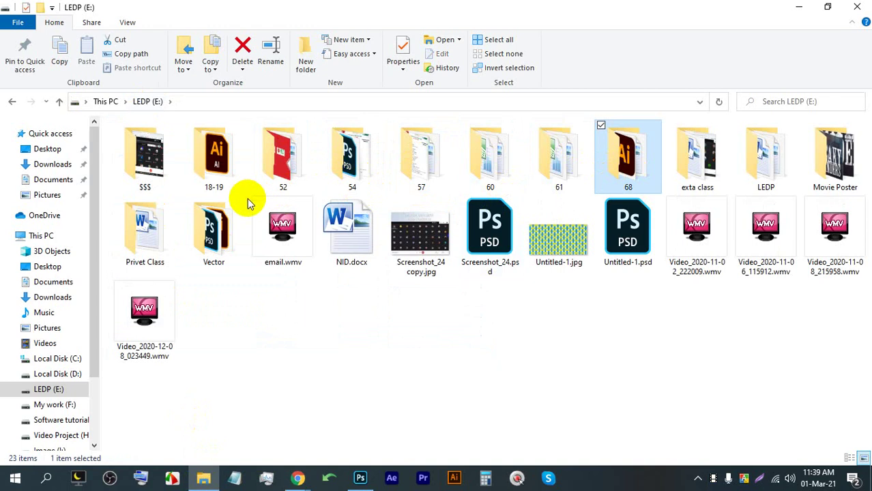
double_click(628, 155)
left_click(174, 290)
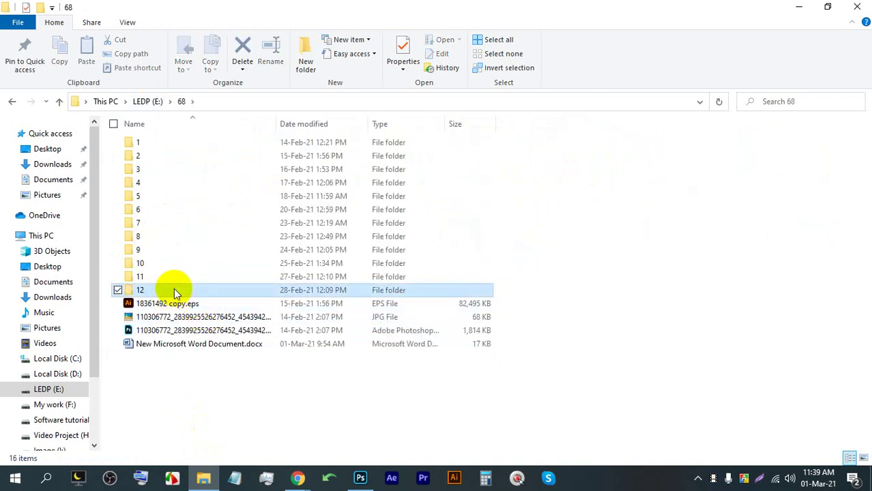
double_click(174, 290)
double_click(175, 170)
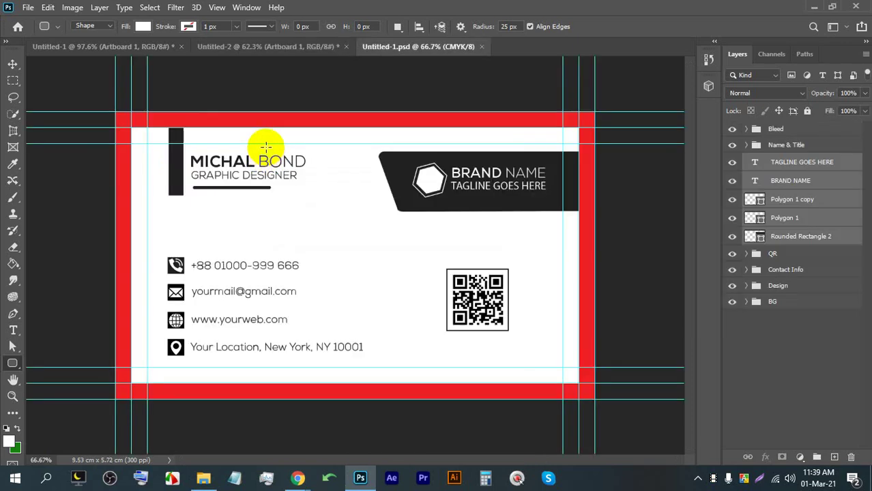
Set a 30 px corner radius and draw a rounded rectangle across the whole card
left_click(541, 169)
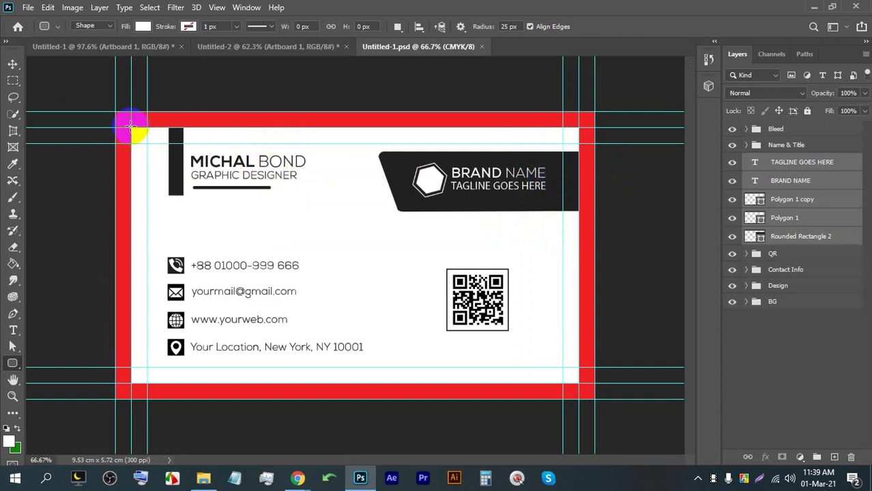
left_click(488, 24)
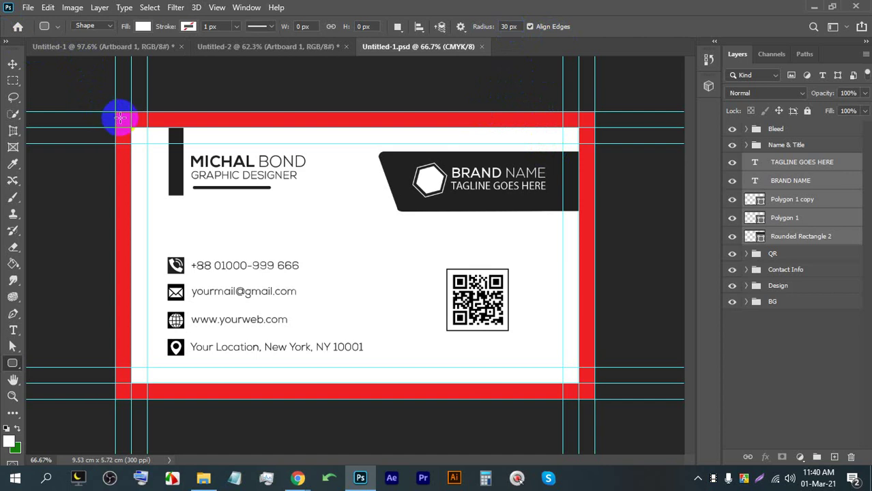
left_click_drag(132, 128, 575, 384)
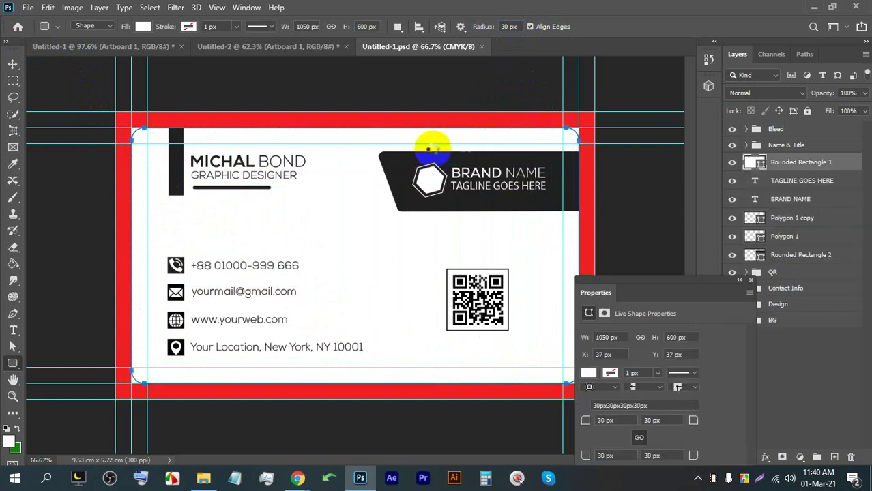
Remove the new rounded rectangle's fill colour
left_click(143, 27)
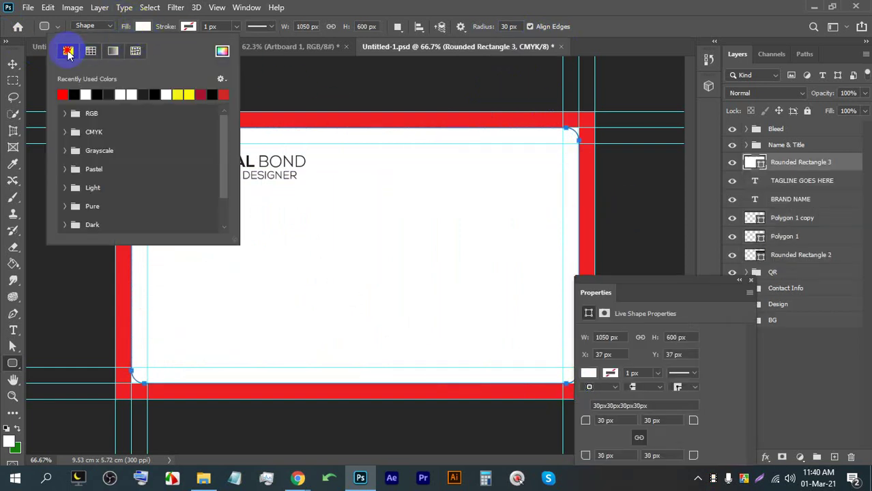
left_click(68, 50)
left_click(188, 26)
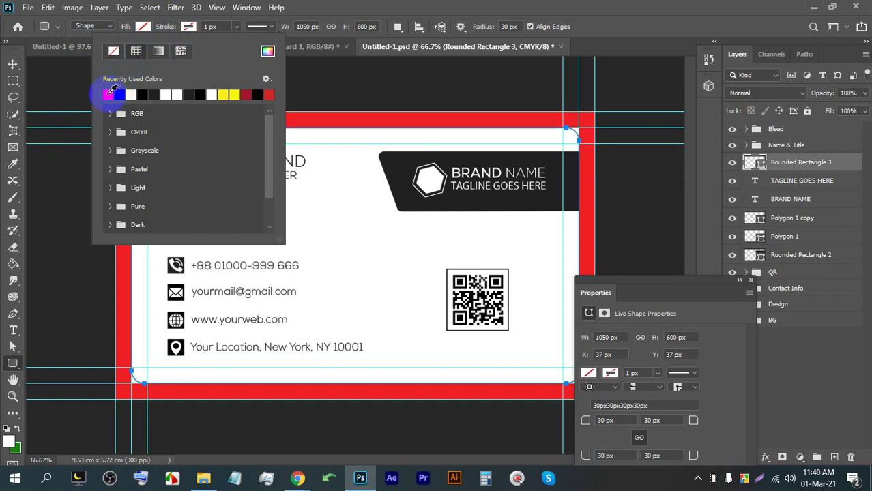
key("Escape")
scroll(166, 121, "up", 5)
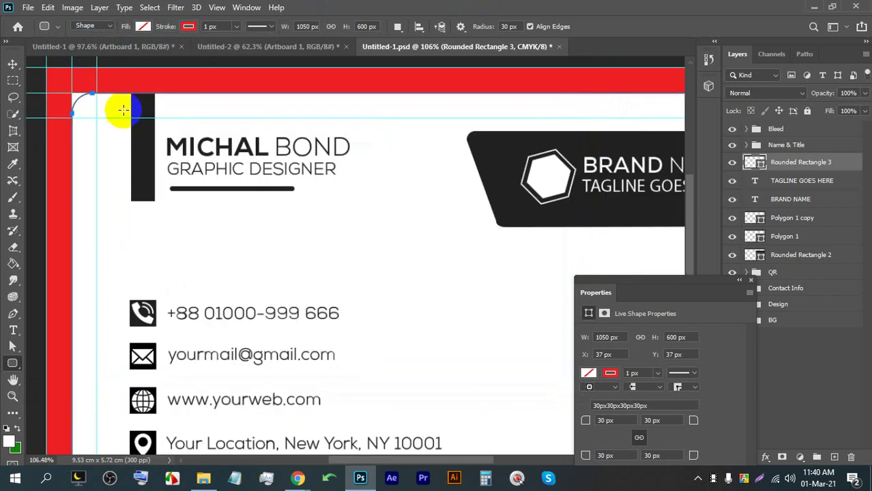
scroll(84, 72, "down", 5)
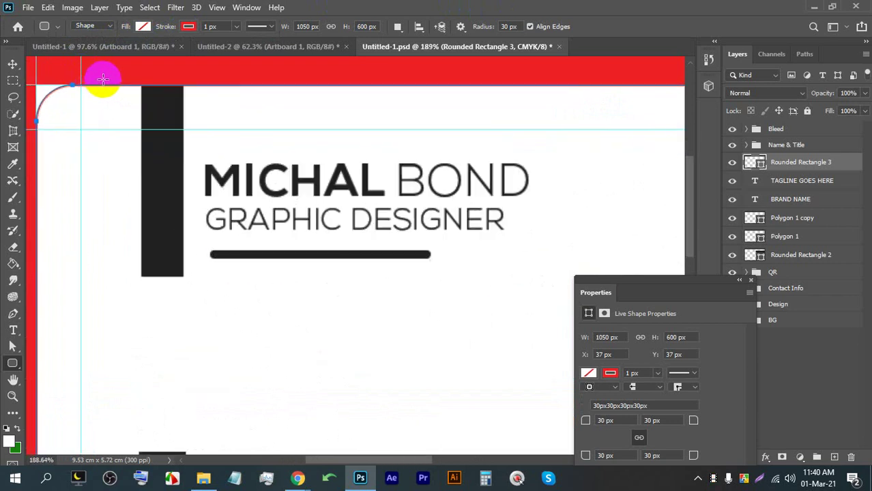
scroll(101, 73, "up", 2)
Set the rectangle's stroke to blue #101cc1 through the Color Picker
left_click(188, 26)
left_click(265, 55)
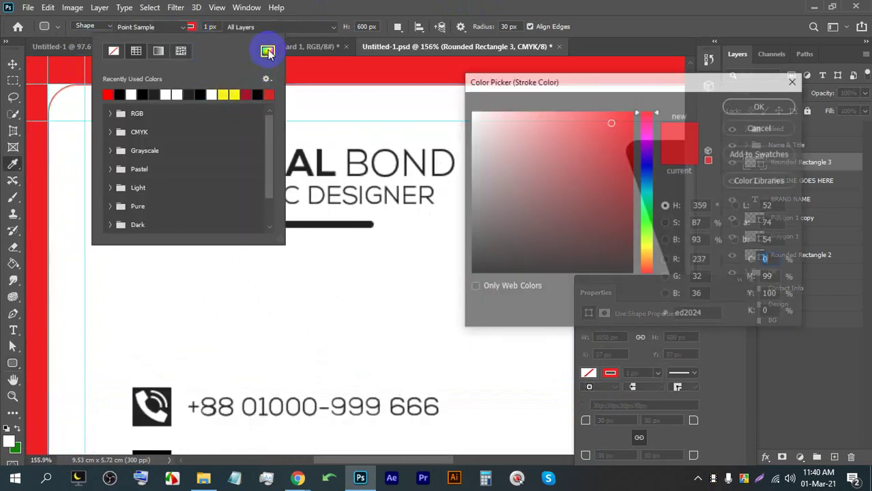
left_click(610, 144)
left_click(646, 167)
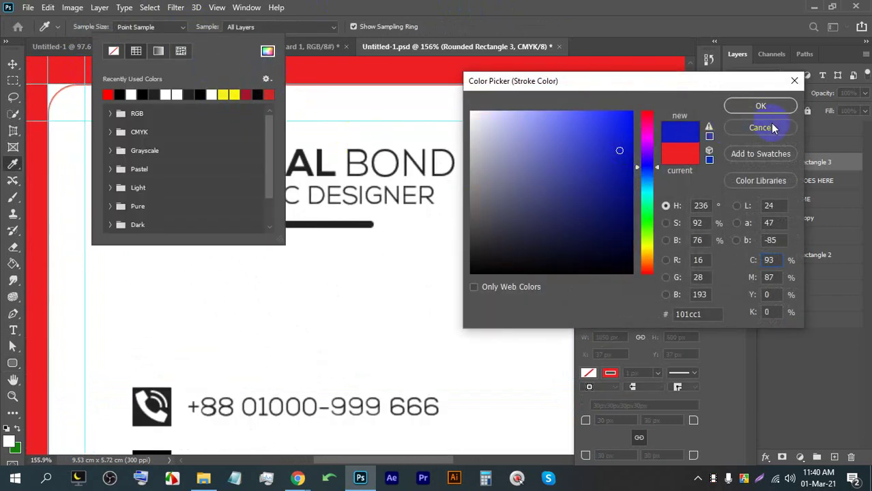
left_click(760, 107)
left_click(326, 10)
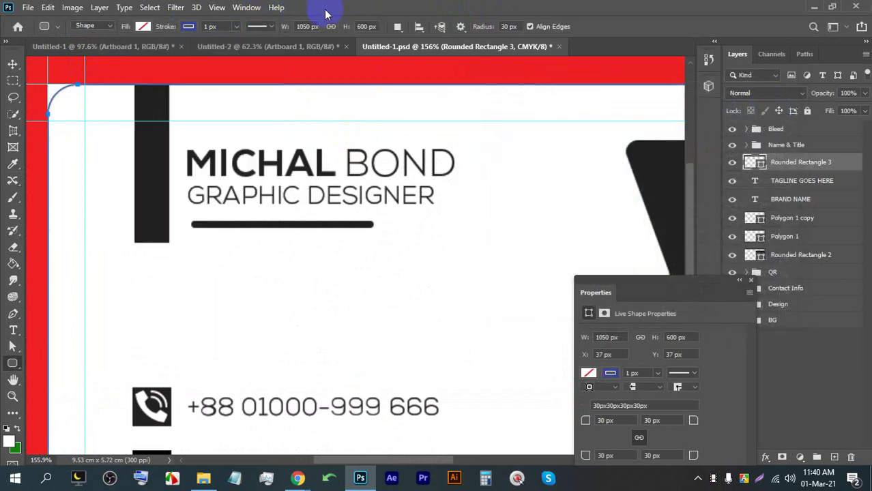
Close the floating shape Properties panel and switch to the mockup folder window
left_click(13, 64)
scroll(79, 152, "down", 2)
scroll(93, 114, "down", 2)
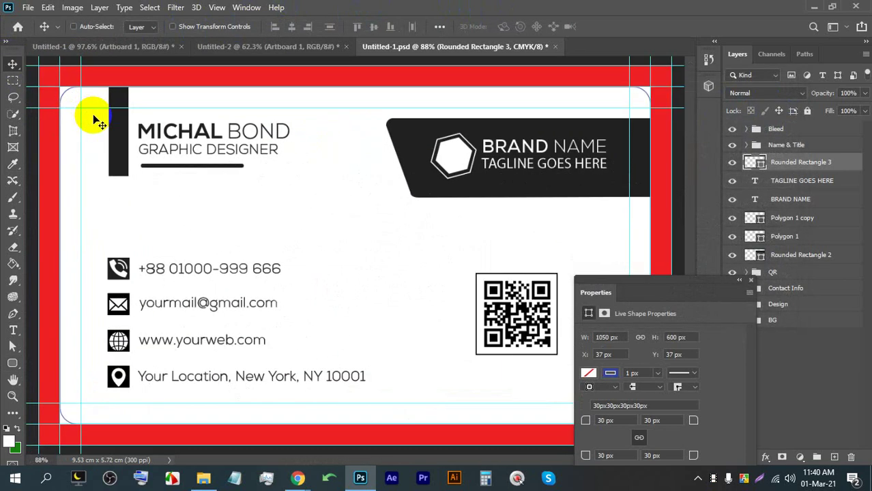
left_click(752, 280)
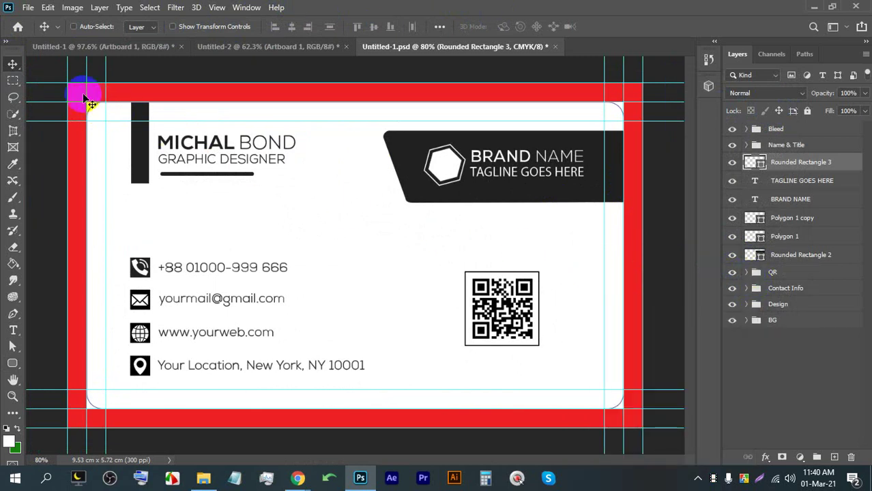
scroll(82, 99, "up", 2)
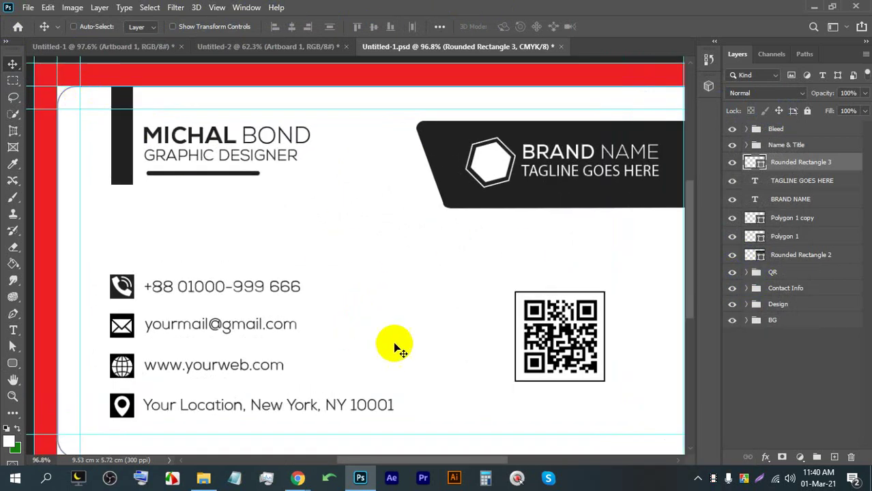
key("alt+Tab")
Open Copy of BCard mockup Lastpixel.psd from the mockup folder, then close it
mouse_move(300, 478)
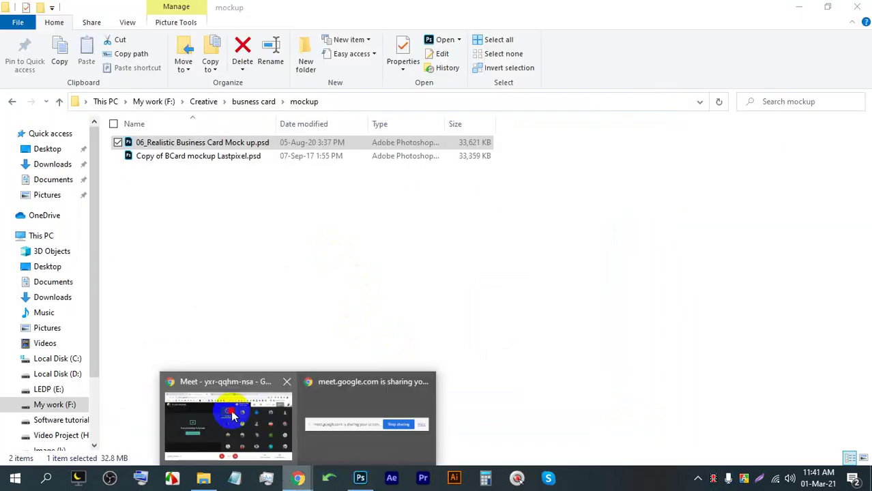
left_click(230, 410)
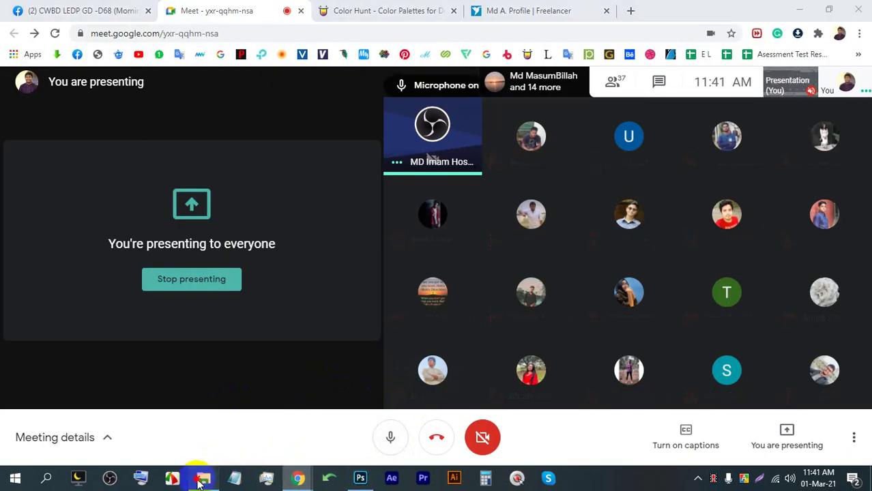
left_click(203, 478)
left_click(179, 157)
double_click(179, 156)
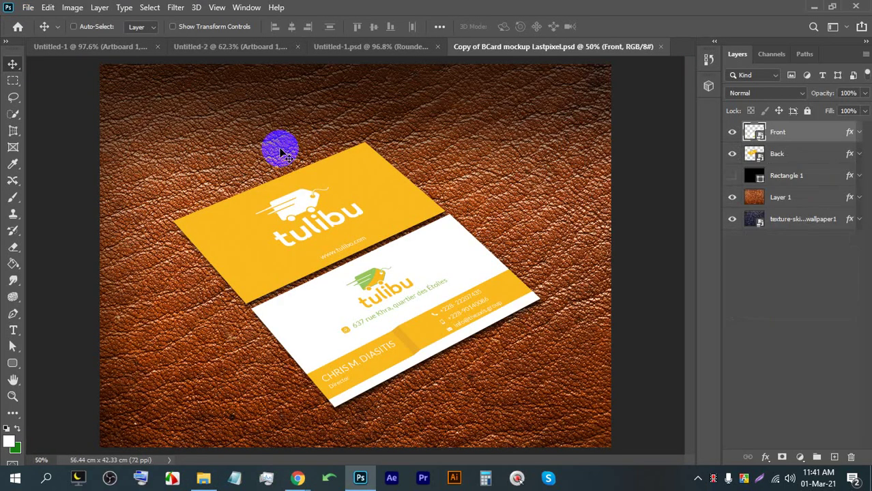
left_click(661, 46)
Bring the empty Untitled-2 artboard document (8.89 × 5.08 cm, 300 ppi) back into view
scroll(350, 243, "down", 2)
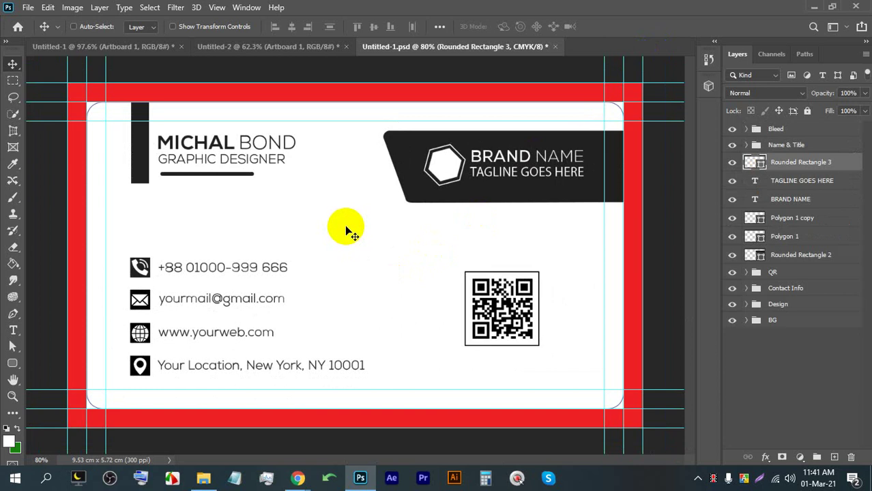
left_click(86, 99)
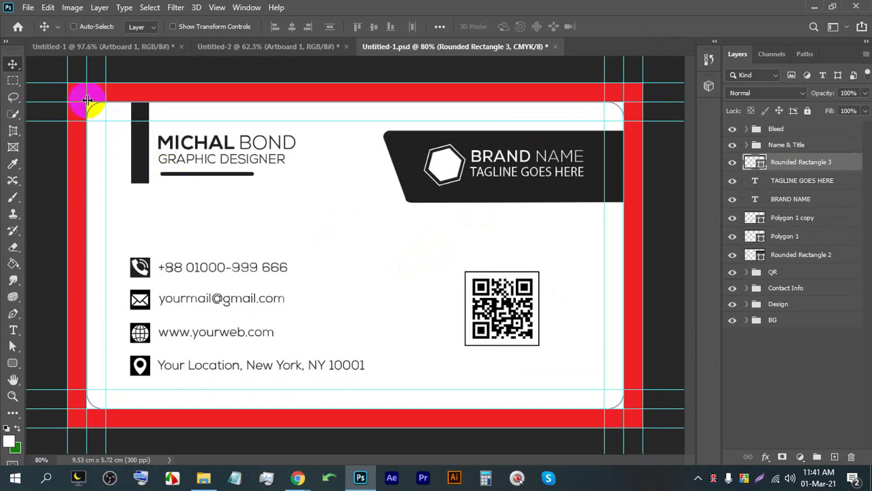
scroll(87, 100, "up", 2)
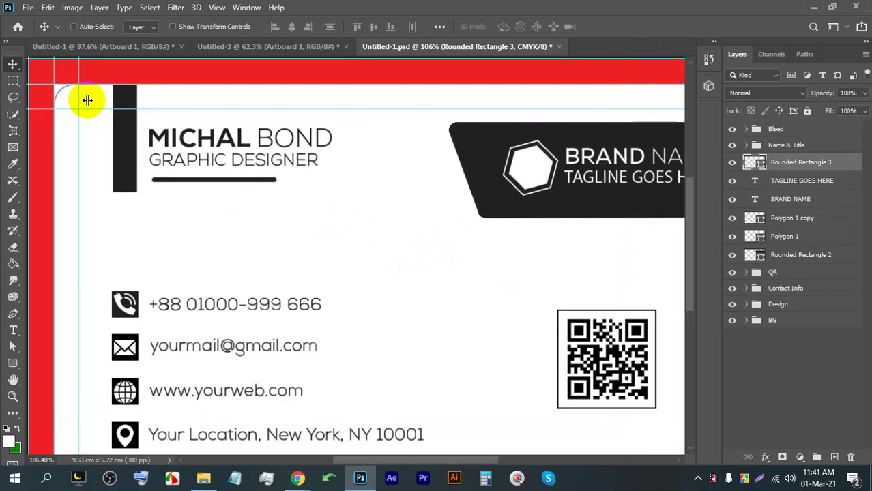
left_click(121, 119)
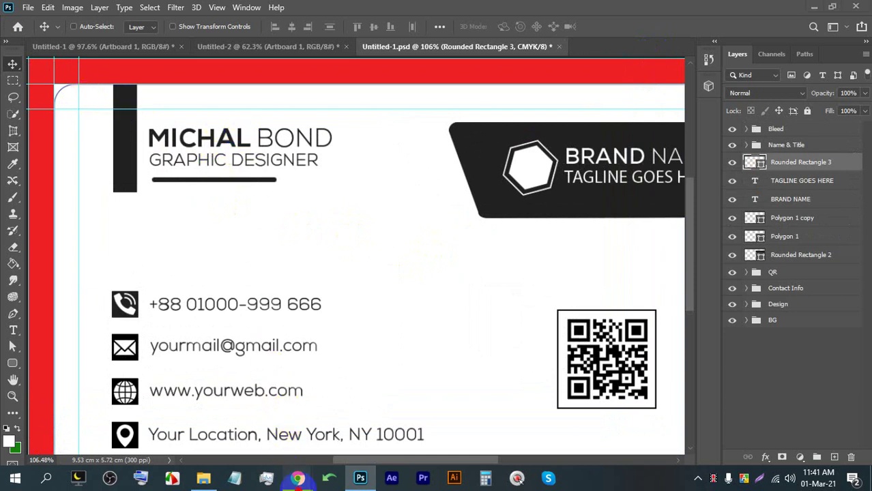
left_click(263, 423)
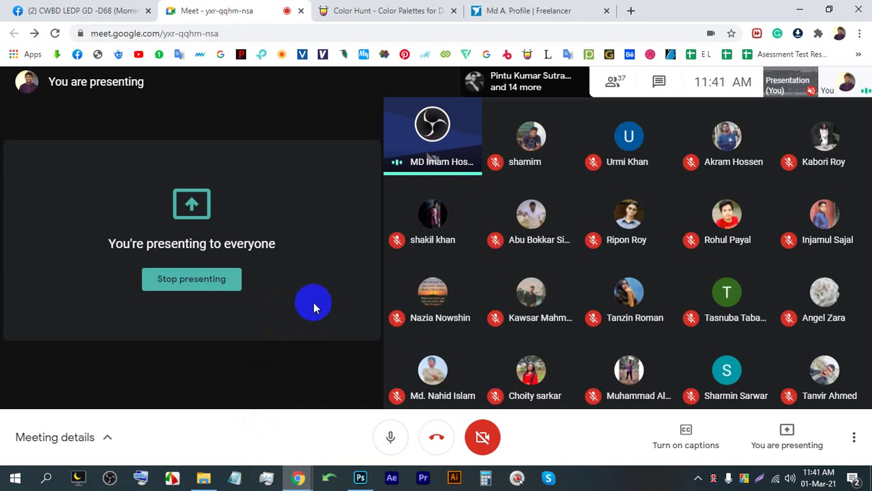
left_click(202, 477)
left_click(360, 477)
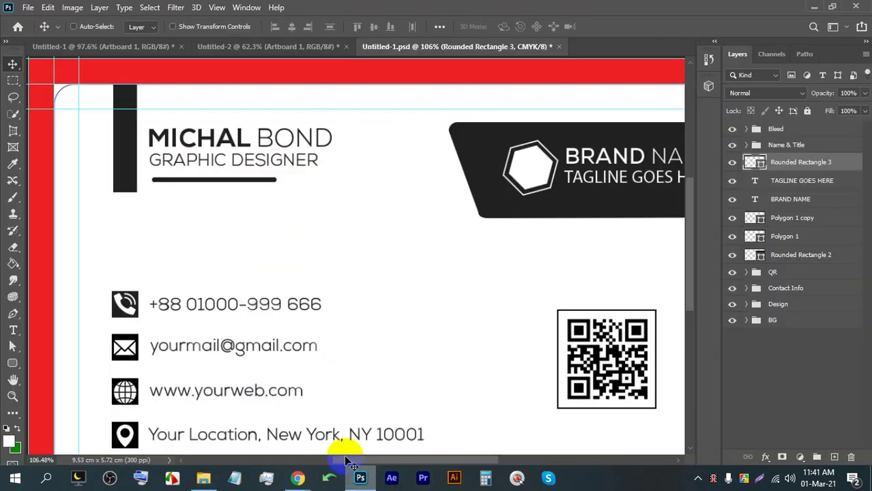
left_click(309, 46)
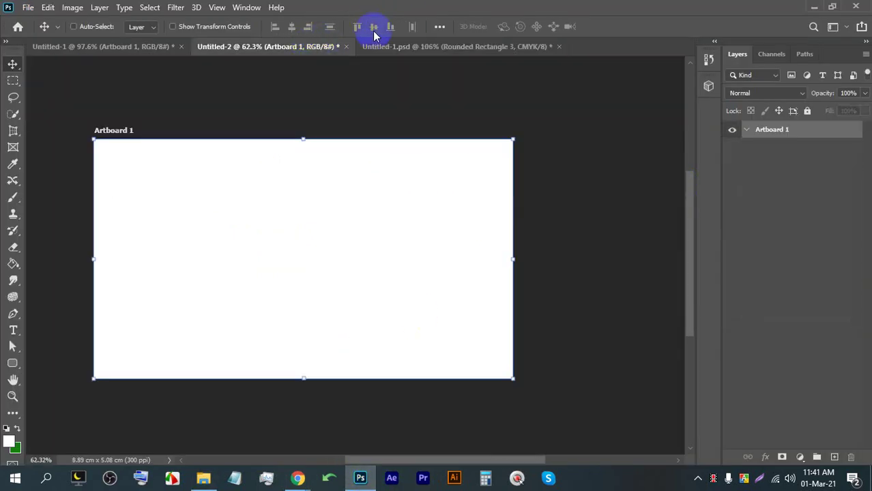
Open 06_Realistic Business Card Mock up.psd from the mockup folder in Photoshop
left_click(204, 478)
left_click_drag(205, 140, 205, 142)
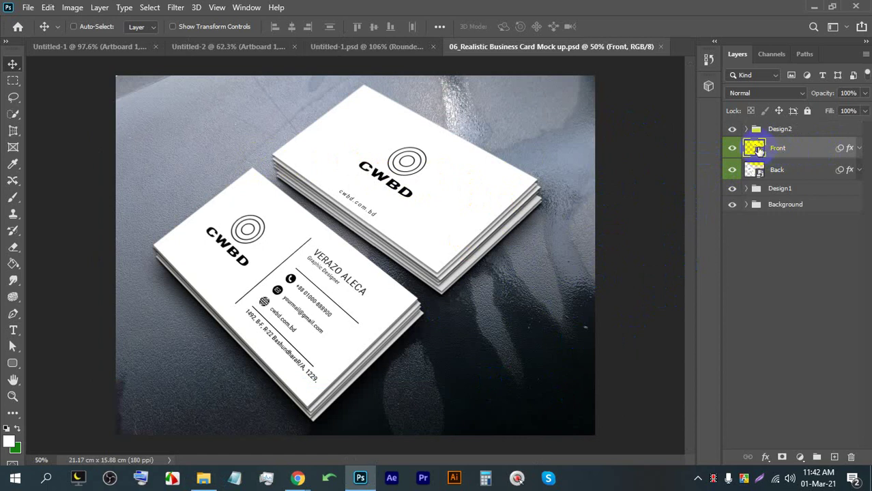
Edit the Front smart object and hide Group 1 and Group 3, leaving the ODODESCA card
double_click(754, 148)
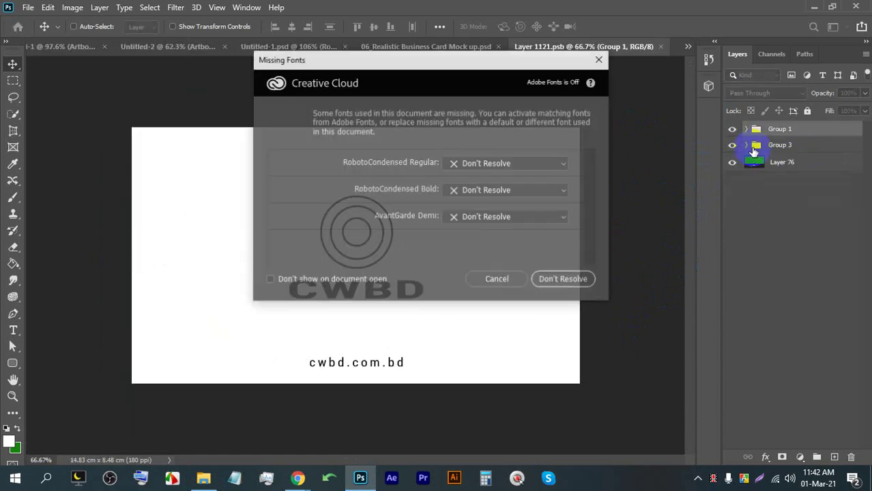
left_click(595, 60)
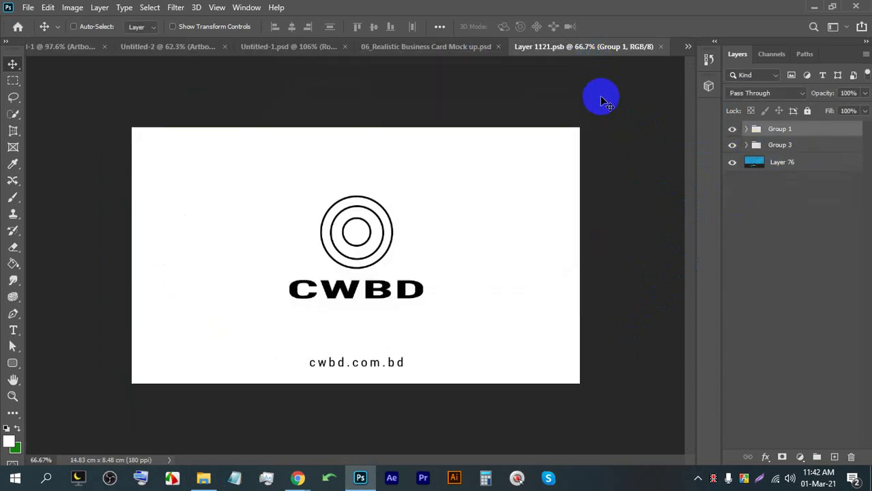
key("ctrl+minus")
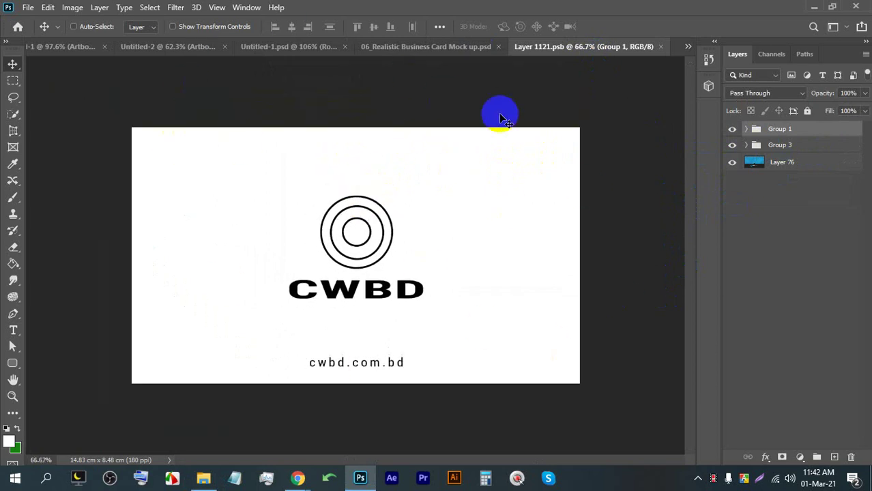
left_click(733, 130)
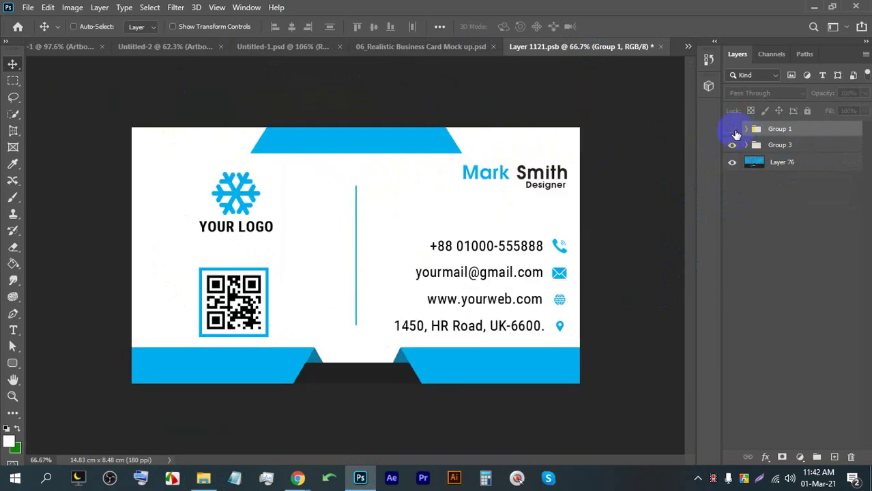
left_click(732, 145)
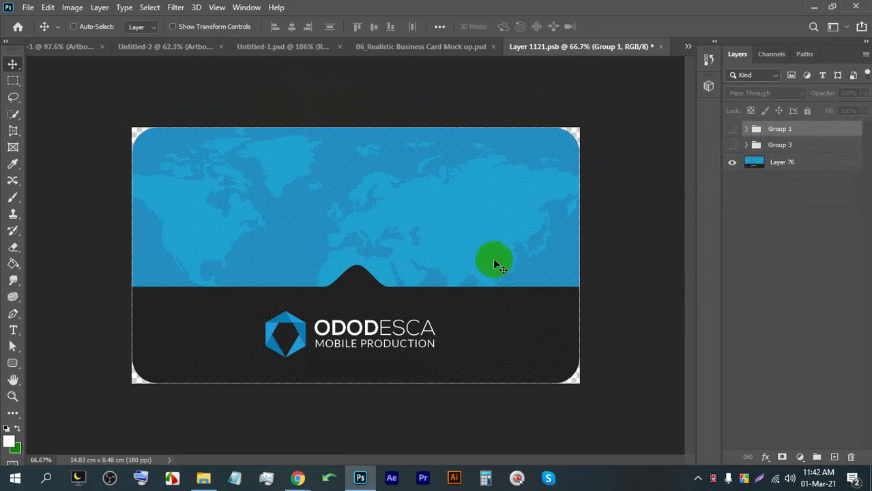
Group the Untitled-1 card layers from Bleed down to BG and drag the group into the Front smart object
left_click(295, 47)
key("ctrl+0")
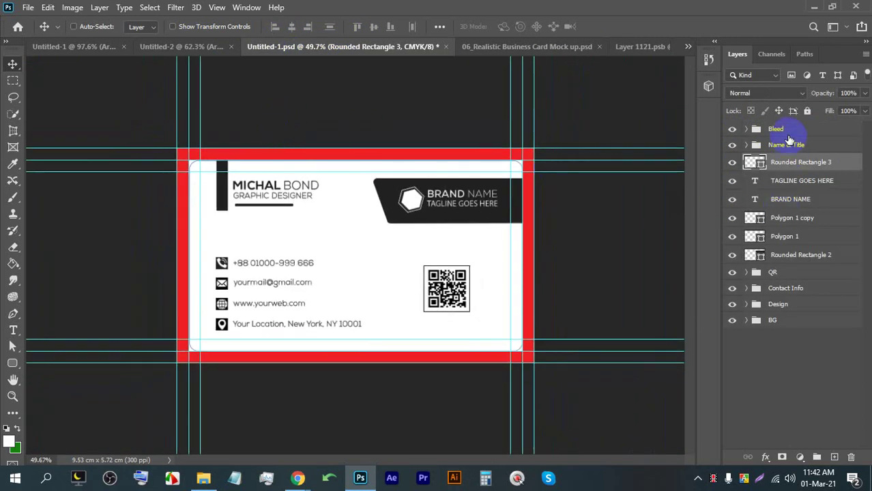
left_click(791, 136)
left_click(802, 326, "shift")
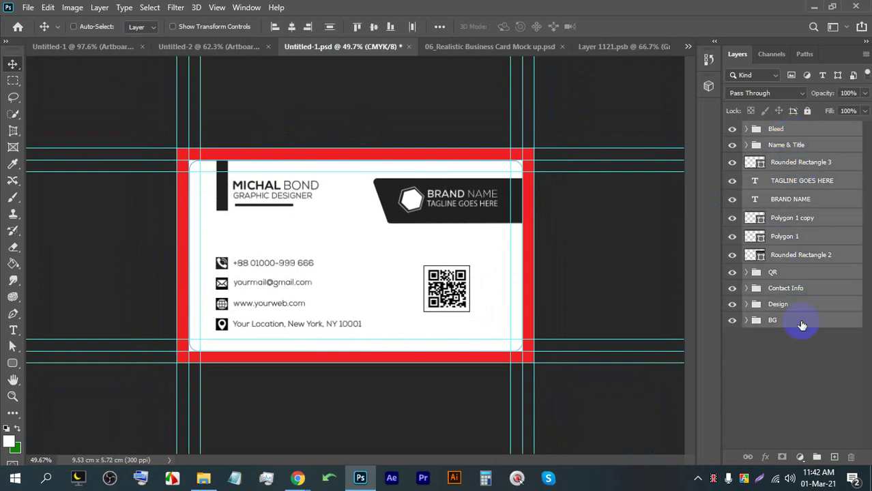
key("ctrl+g")
left_click_drag(383, 175, 371, 257)
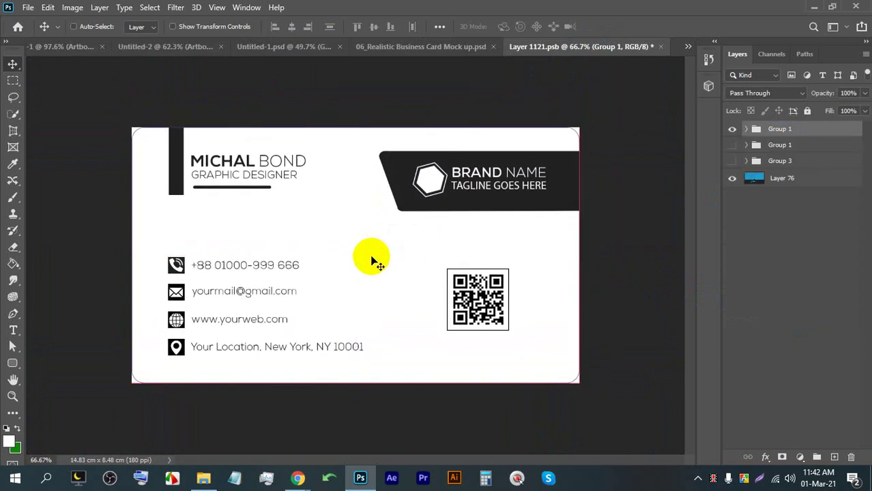
Save the smart object contents, check the mockup's front cards, then return to Layer 1121.psb
key("ctrl")
key("ctrl")
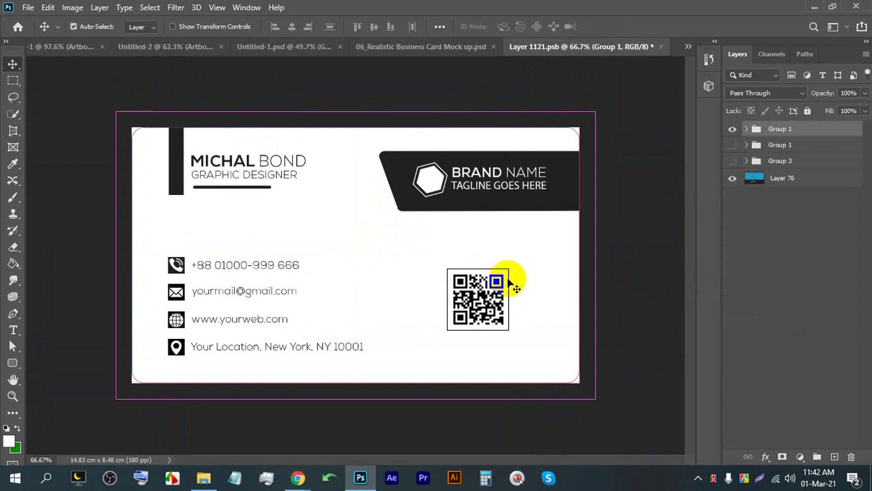
key("ctrl+s")
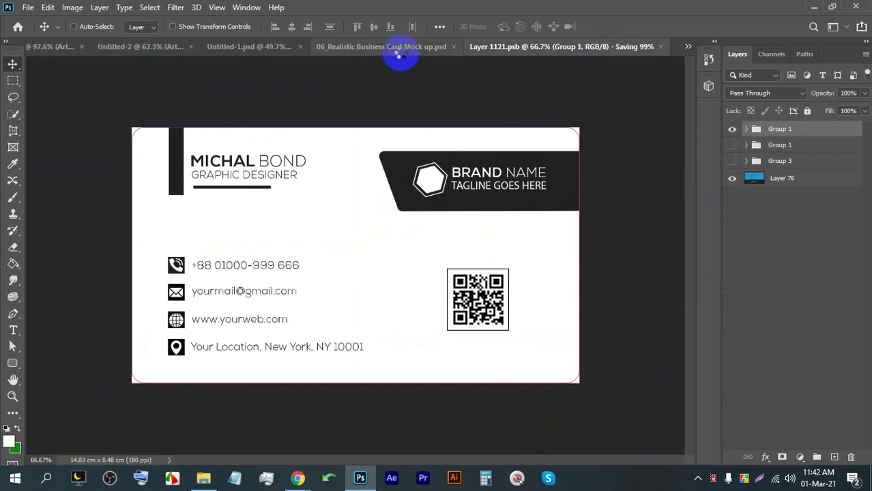
left_click(402, 48)
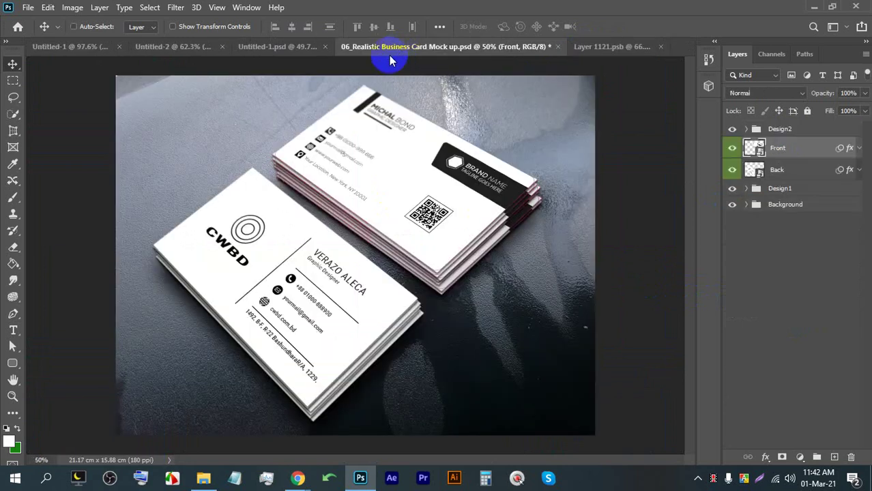
scroll(489, 125, "up", 4)
scroll(577, 213, "up", 3)
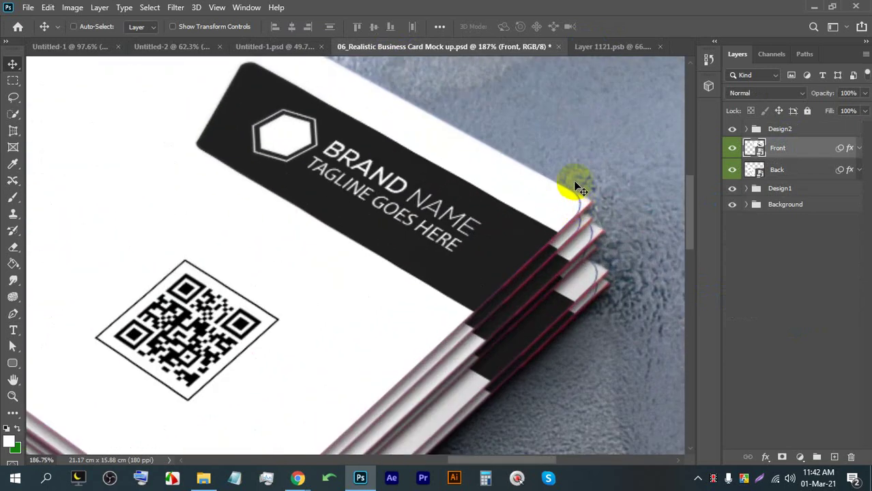
scroll(571, 262, "down", 4)
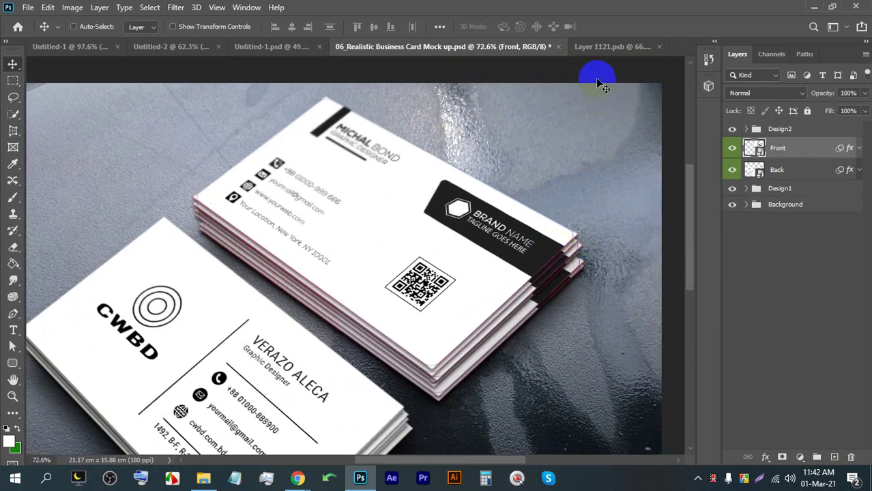
left_click(599, 48)
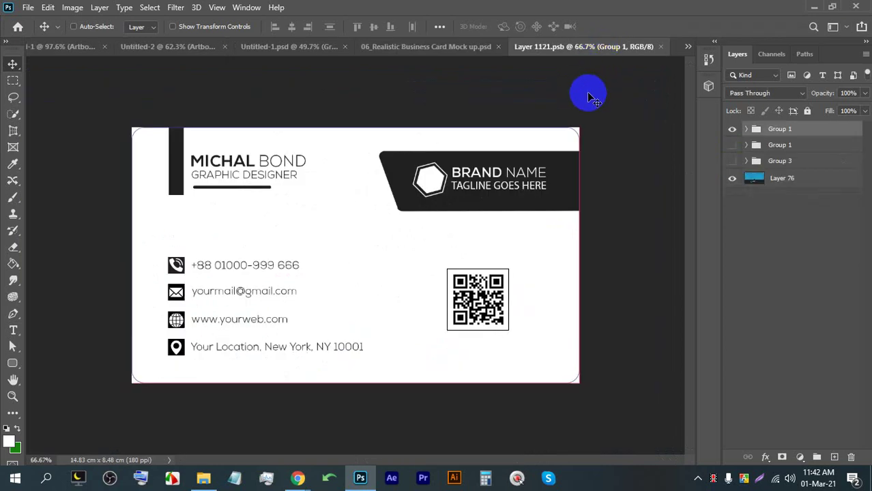
Check the blue card beneath Group 1, then move Group 1 directly above Layer 76
left_click(732, 132)
scroll(580, 109, "up", 3)
scroll(623, 111, "down", 3)
scroll(646, 106, "up", 3)
scroll(648, 99, "up", 5)
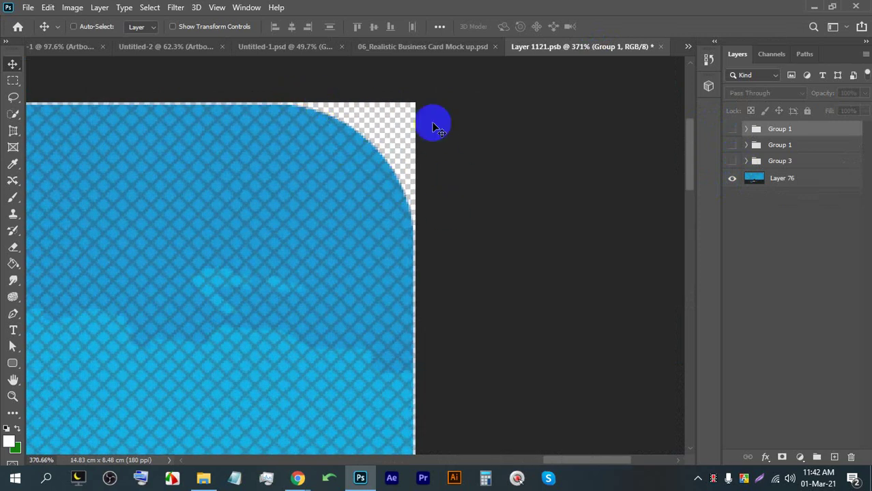
scroll(483, 163, "down", 1)
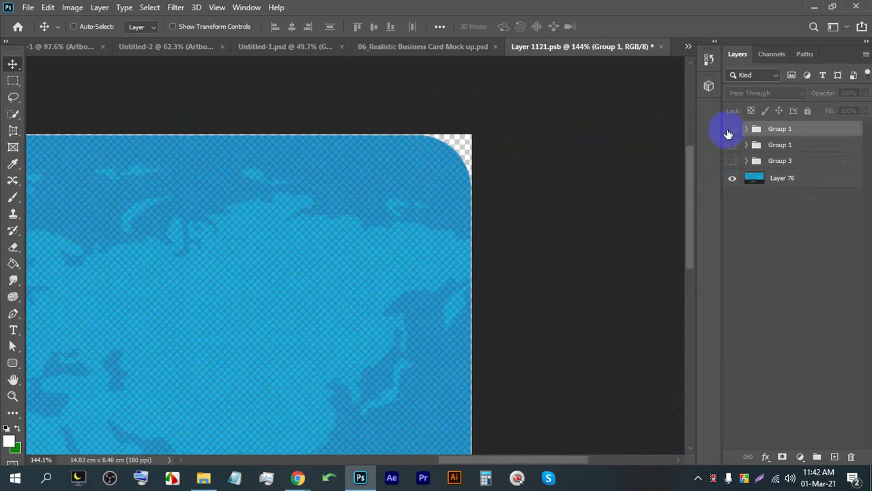
left_click(732, 129)
left_click(805, 160)
left_click_drag(805, 160, 804, 171)
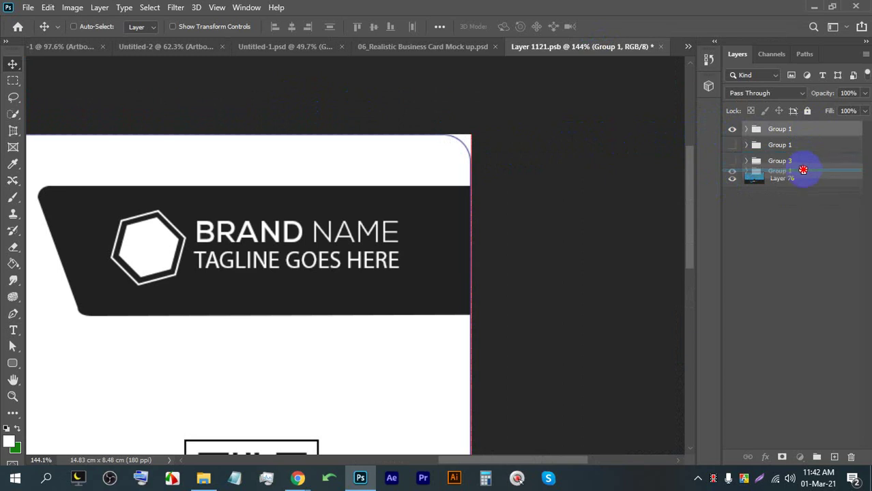
scroll(633, 185, "down", 3)
scroll(451, 208, "up", 1)
Merge Group 1 into a single layer and clip it to the layer below
right_click(799, 162)
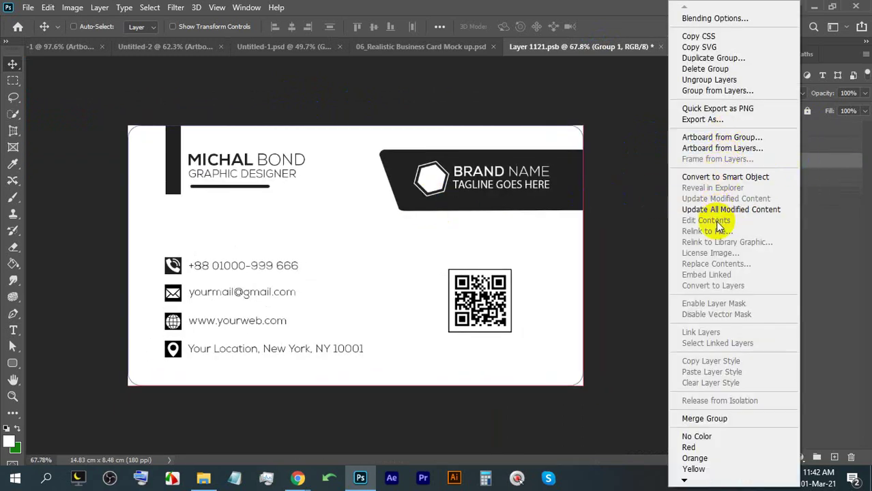
left_click(839, 245)
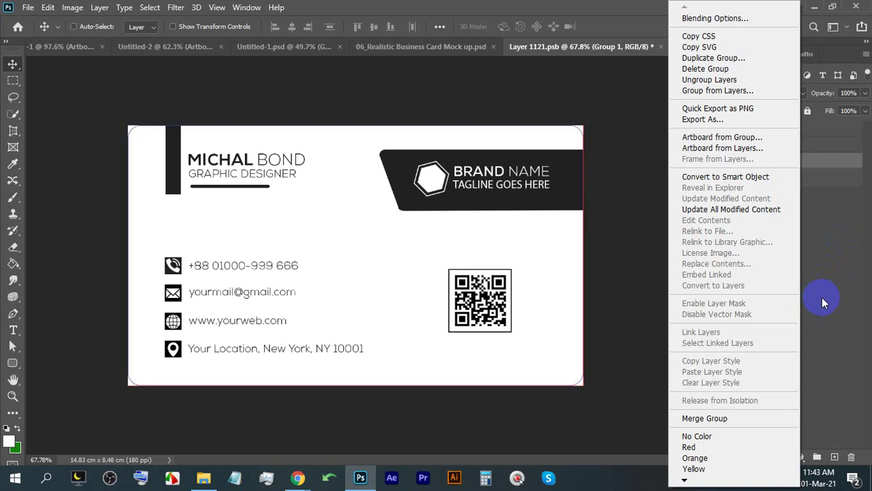
left_click(814, 345)
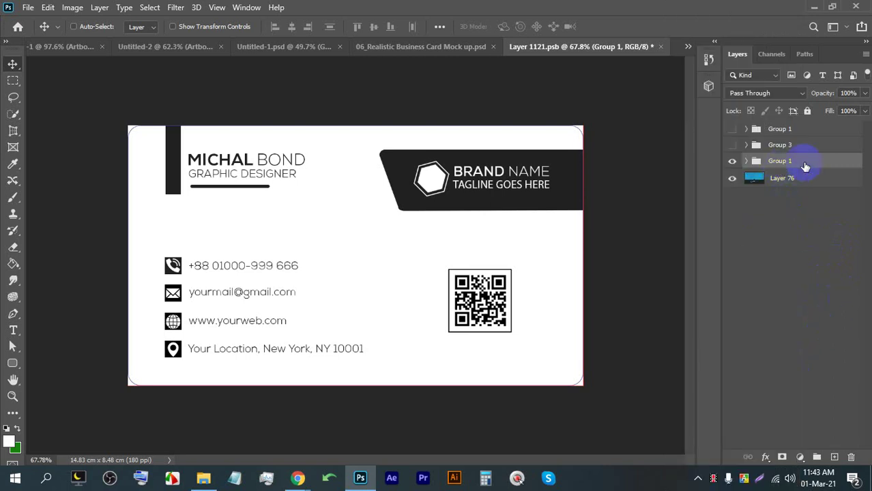
right_click(805, 167)
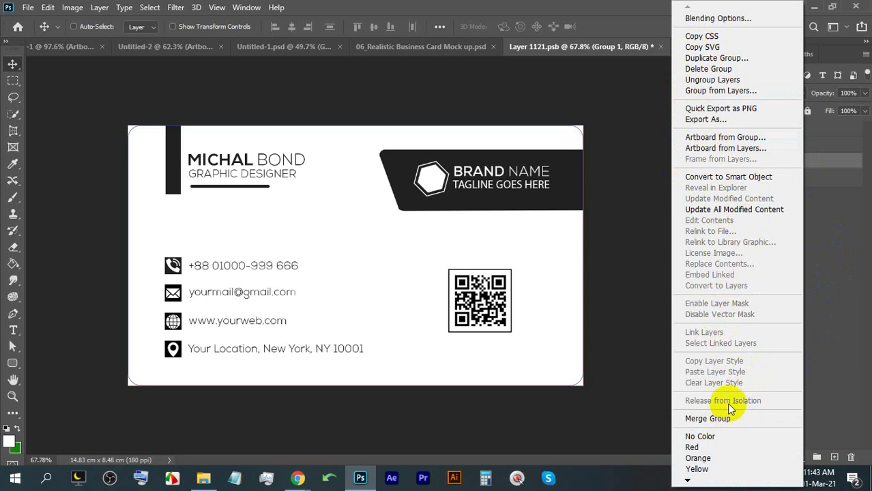
left_click(824, 315)
right_click(780, 167)
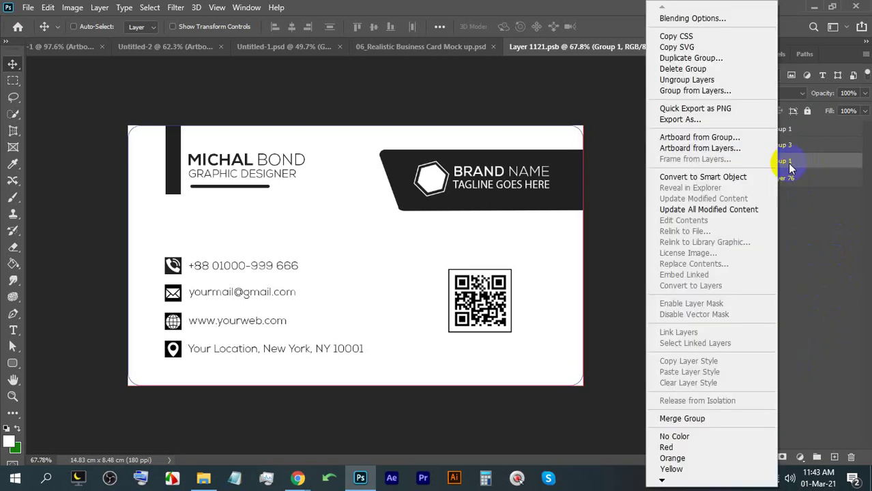
left_click(700, 416)
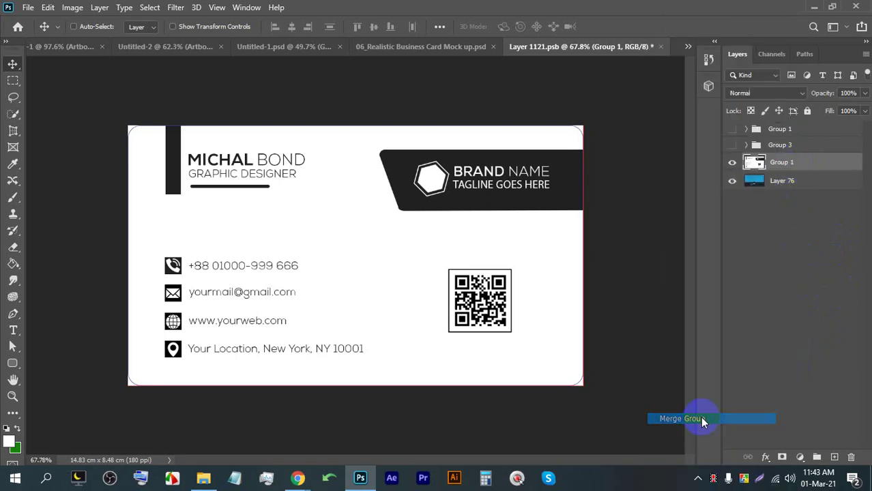
right_click(786, 161)
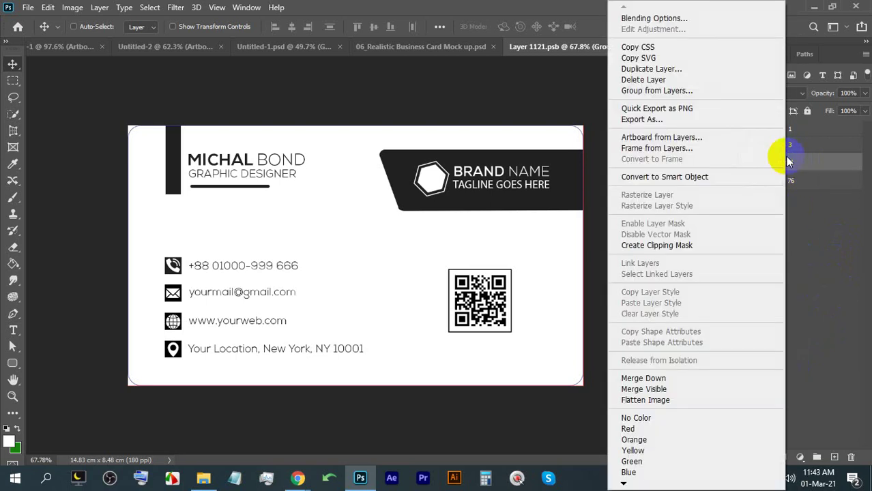
left_click(702, 246)
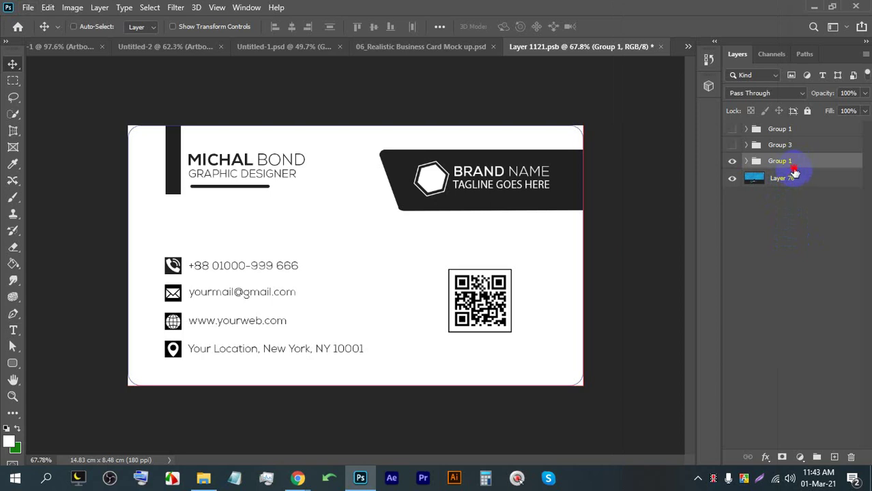
key("ctrl+plus")
key("ctrl+minus")
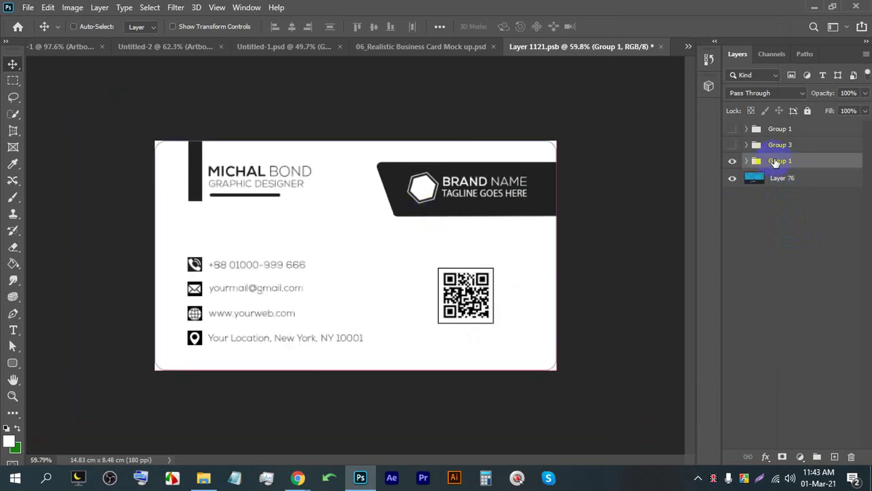
Merge Group 1 again, clip it to the blue Layer 76 card, and save Layer 1121.psb
right_click(753, 154)
left_click(682, 417)
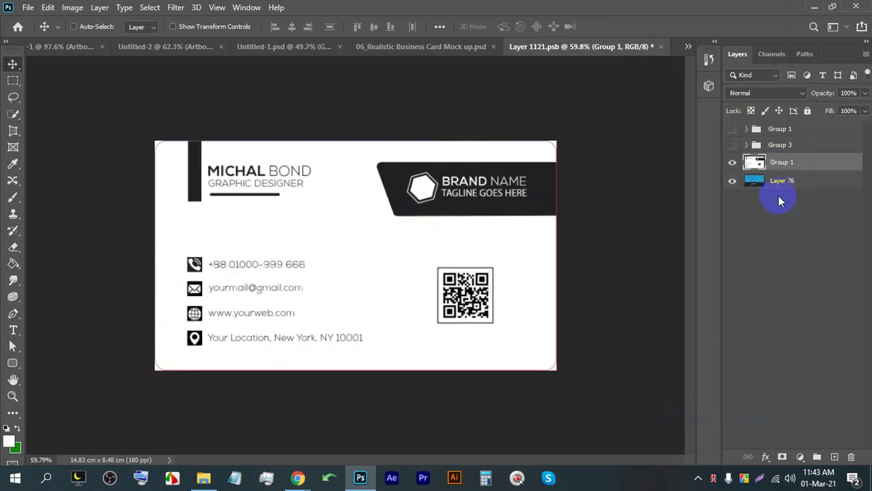
right_click(791, 168)
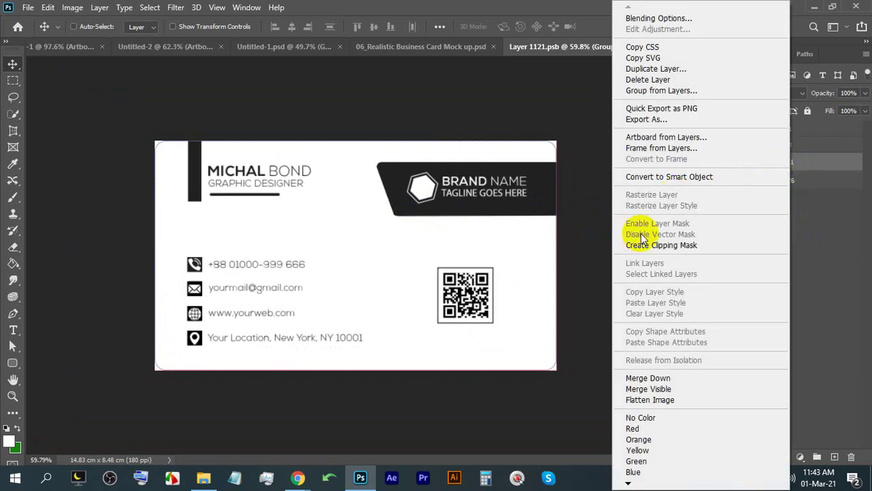
left_click(660, 245)
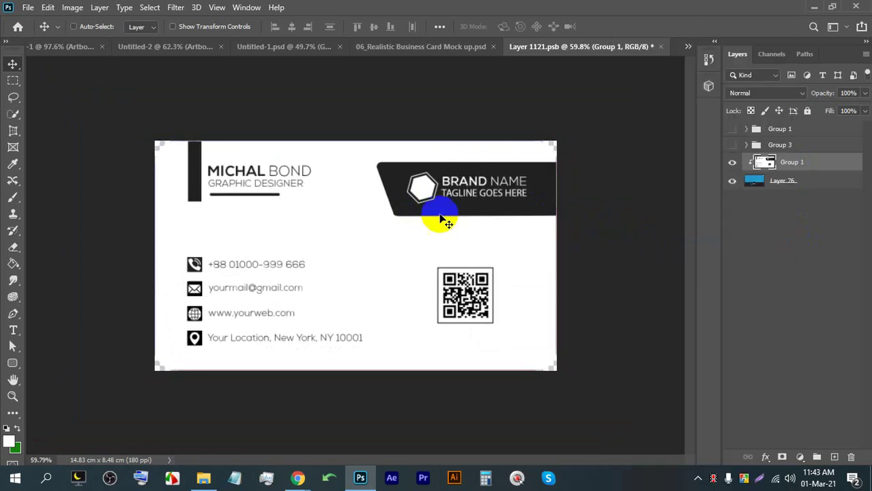
key("ctrl+0")
scroll(41, 85, "up", 1)
scroll(41, 85, "down", 2)
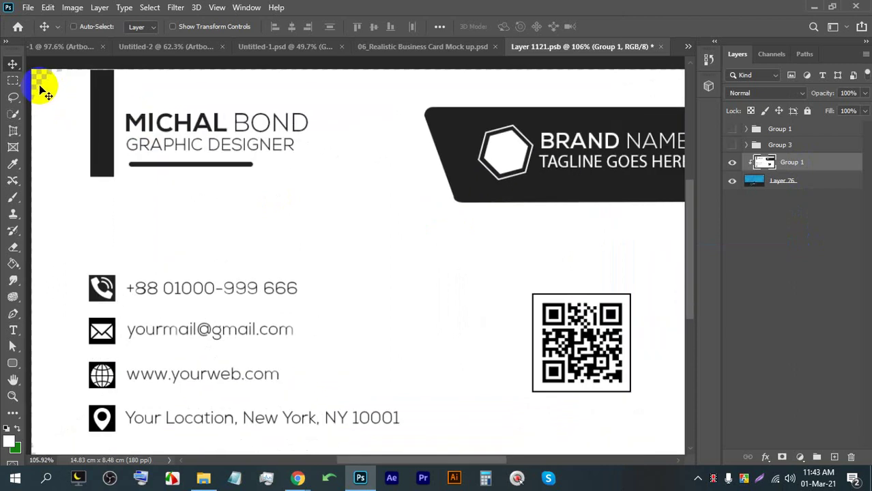
key("ctrl+s")
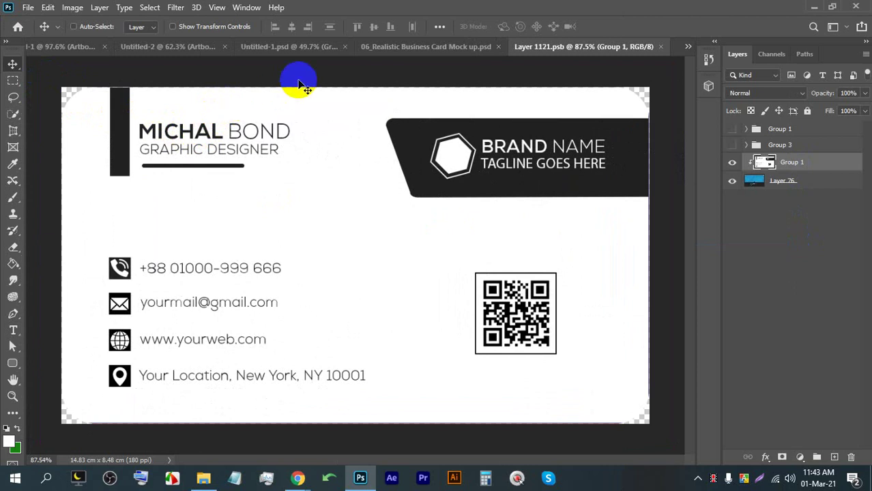
Return to 06_Realistic Business Card Mock up.psd and zoom in to inspect the front cards' rounded corners
left_click(380, 47)
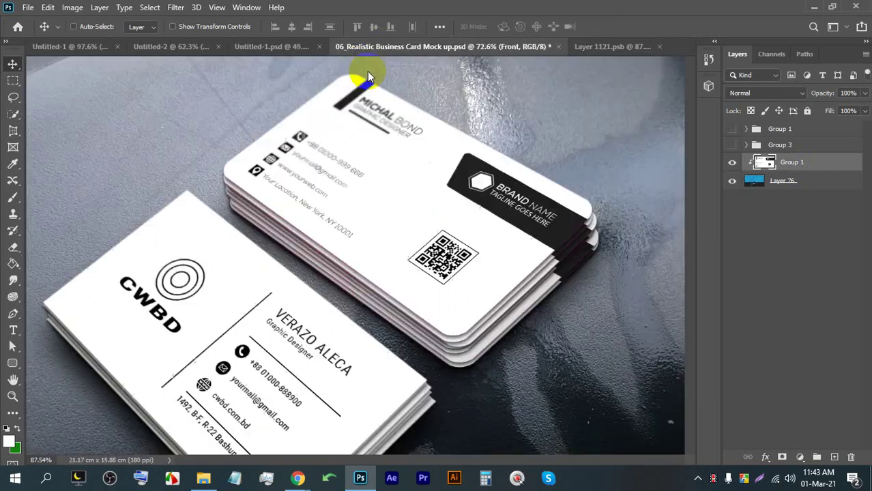
scroll(607, 225, "up", 2)
scroll(585, 247, "up", 1)
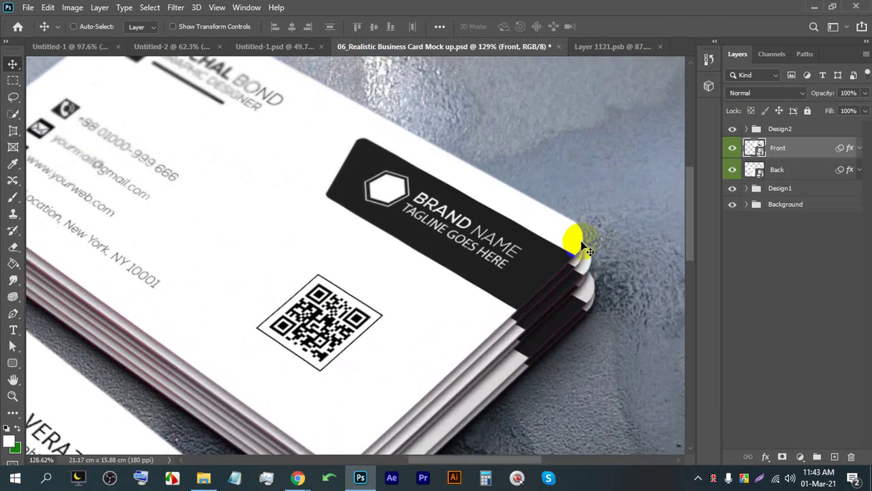
scroll(585, 247, "up", 2)
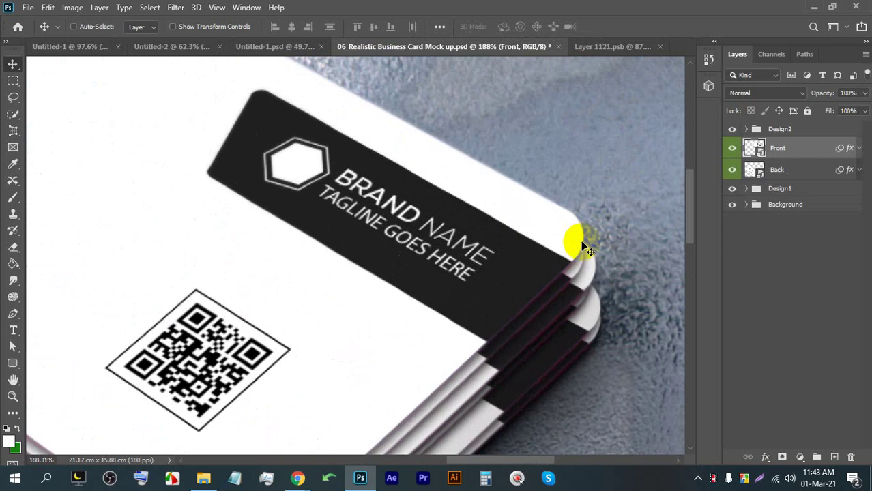
scroll(592, 246, "down", 1)
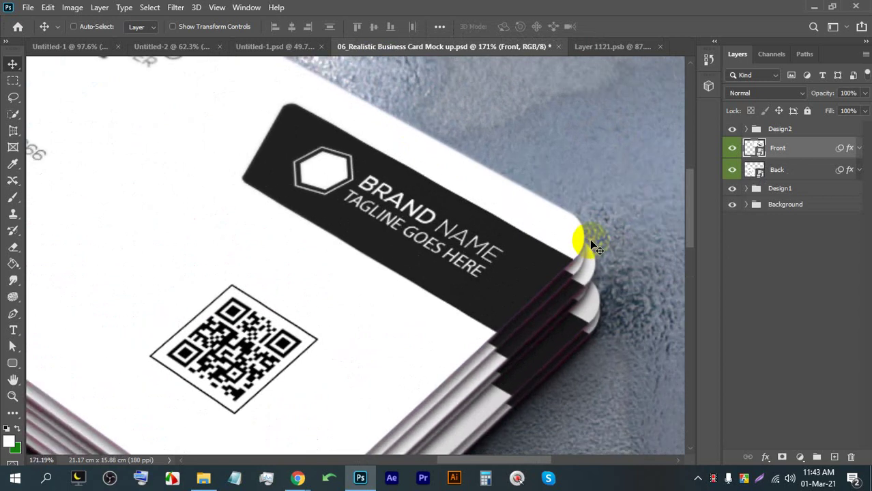
scroll(573, 235, "down", 4)
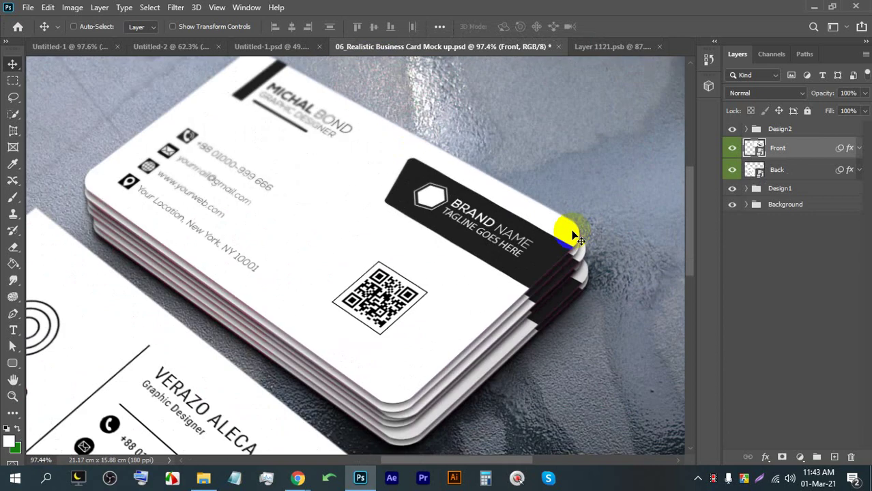
scroll(311, 185, "down", 1)
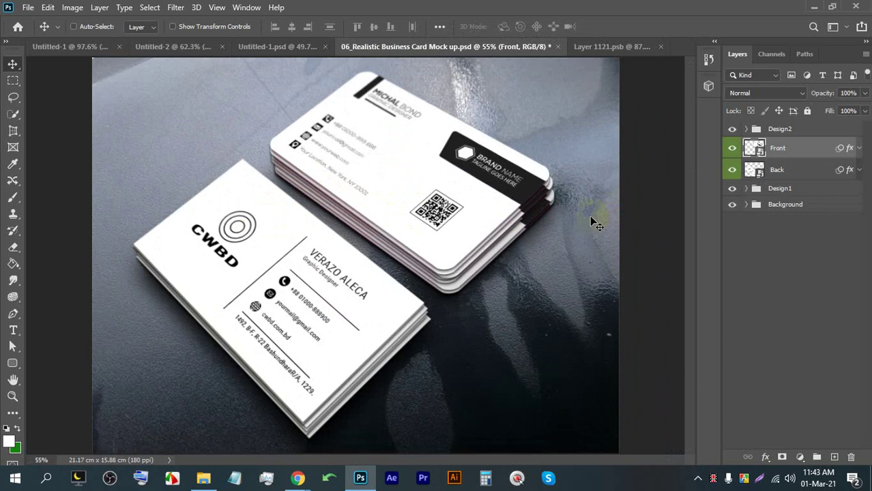
left_click(295, 476)
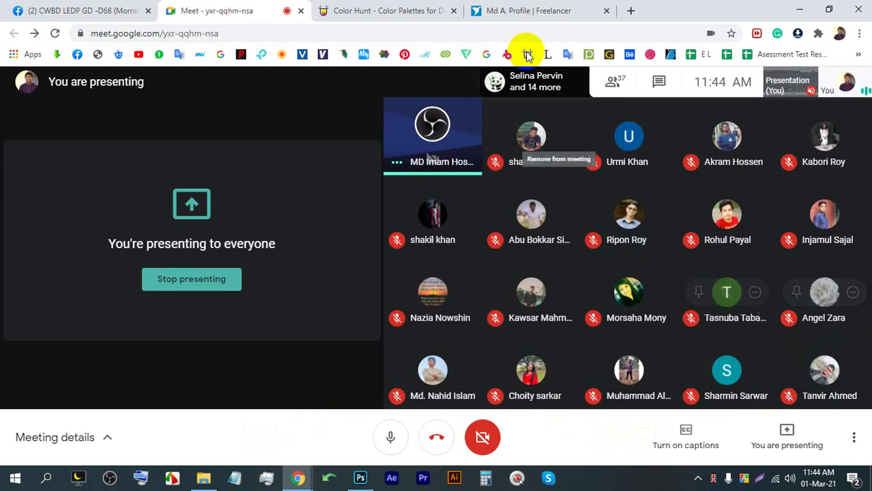
left_click(360, 478)
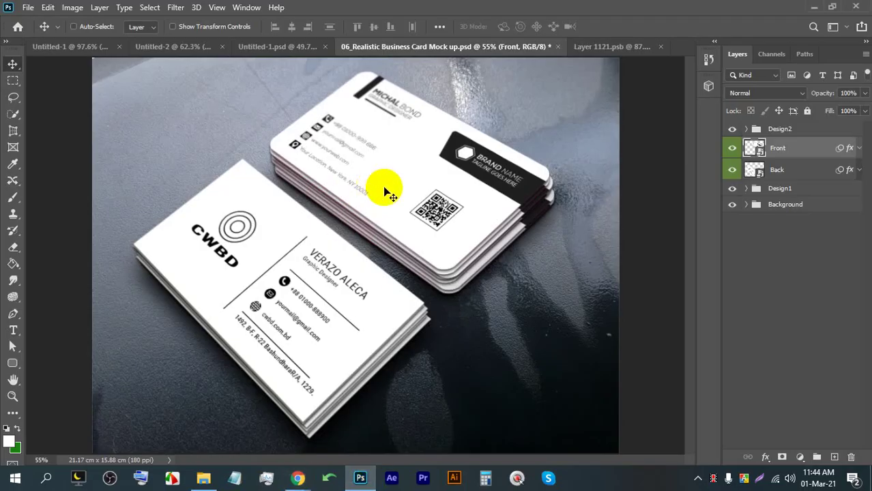
In Layer 1121.psb, hide both the merged front design and the blue Layer 76
scroll(293, 189, "up", 3)
left_click(586, 47)
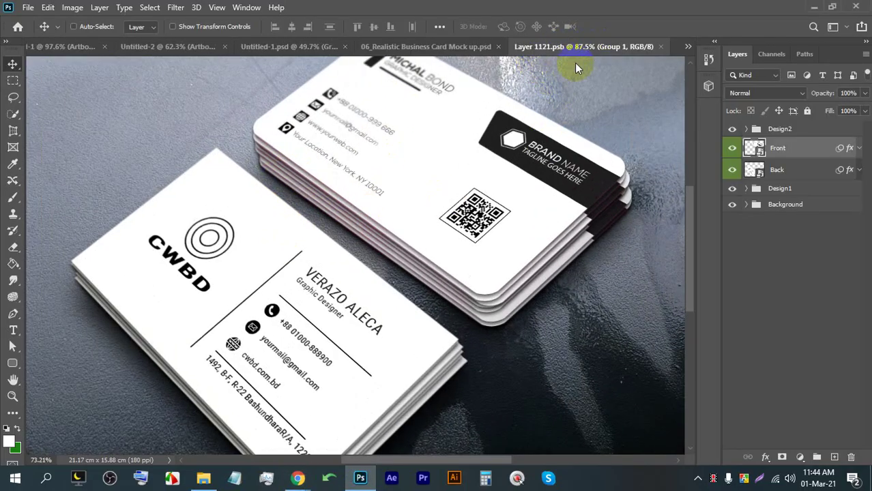
left_click(735, 163)
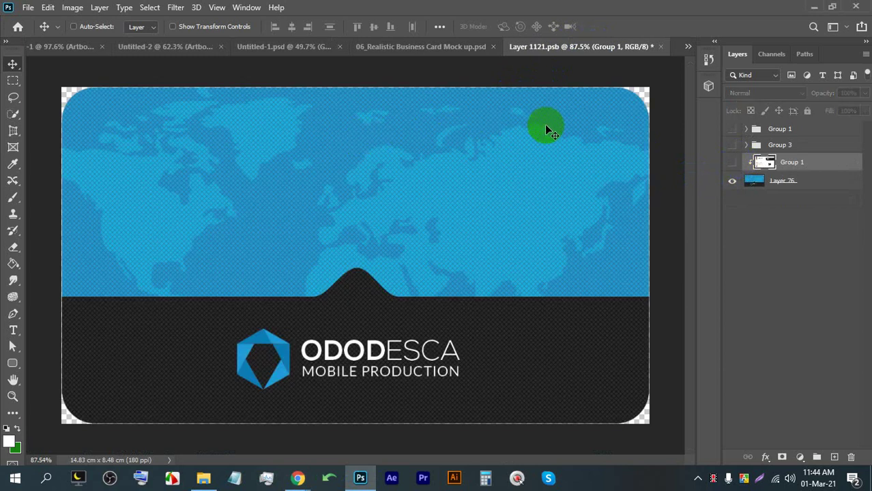
left_click(735, 184)
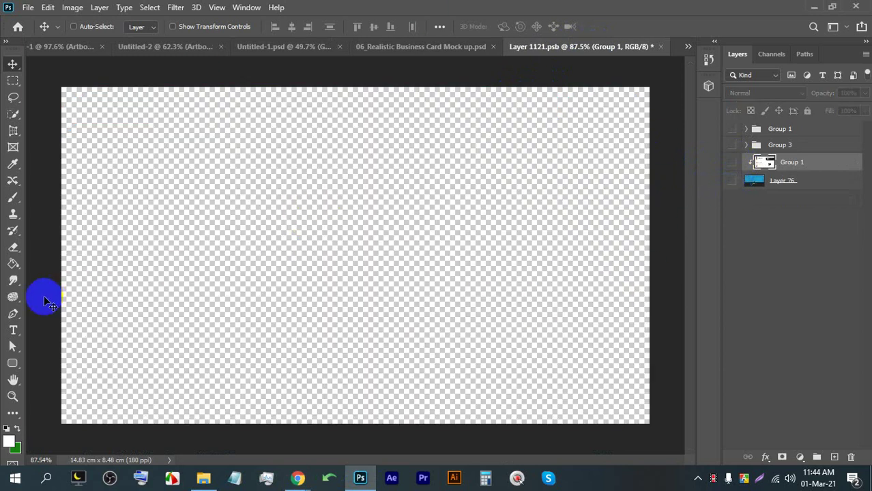
Draw a large black circle, Ellipse 2, across the card canvas and nudge it right
left_click(12, 363)
left_click(69, 387)
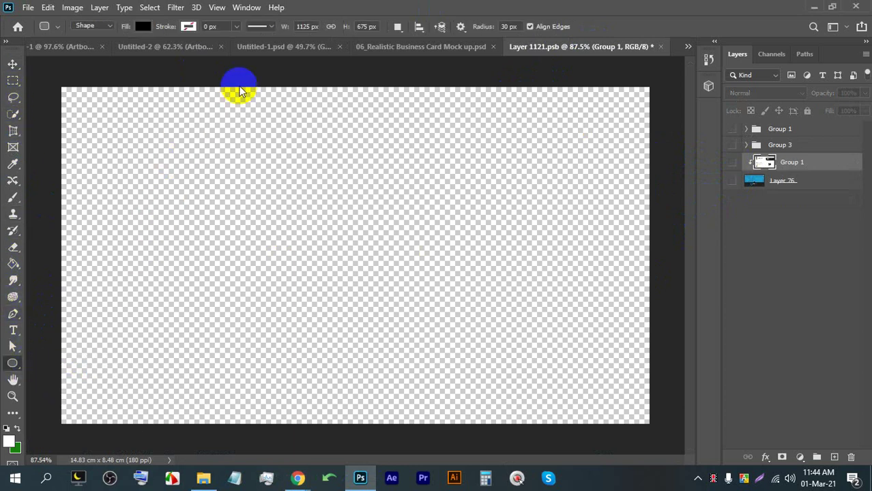
left_click_drag(165, 85, 518, 421)
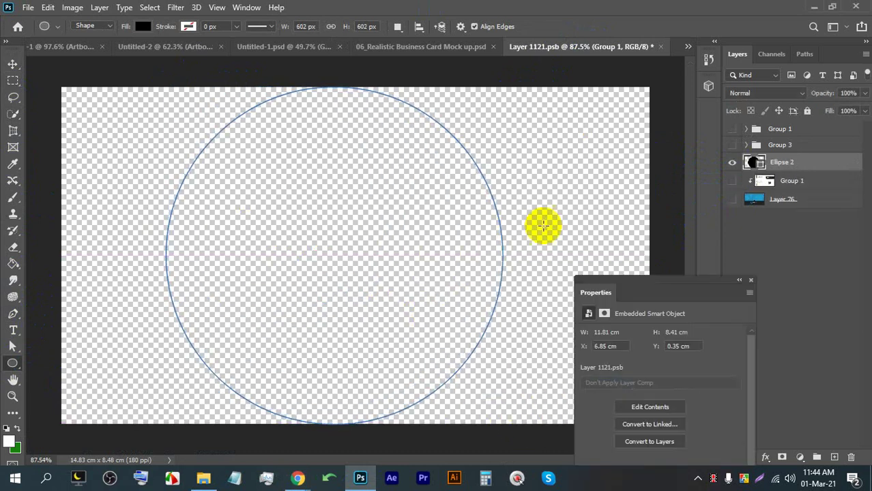
left_click(750, 280)
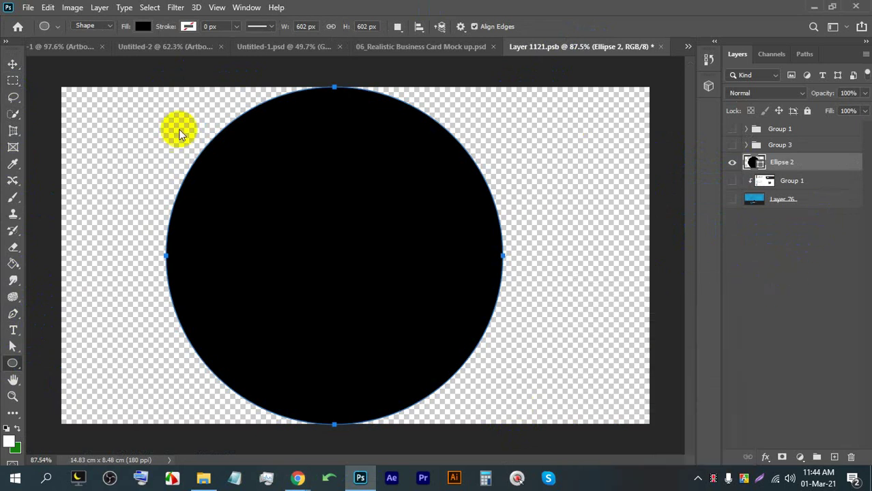
left_click(12, 65)
left_click_drag(310, 170, 343, 171)
Move Ellipse 2 beneath Group 1 and adjust layer visibility to show the circle and card design
left_click_drag(819, 164, 799, 180)
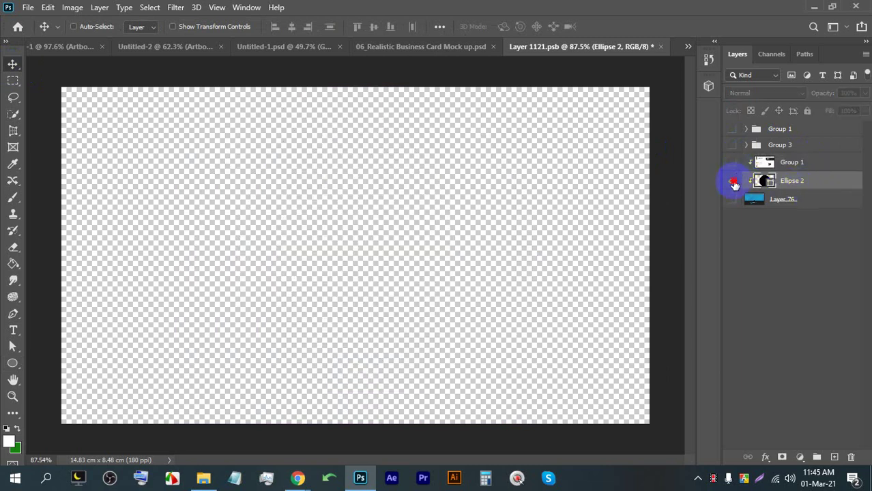
left_click(732, 182)
left_click(733, 166)
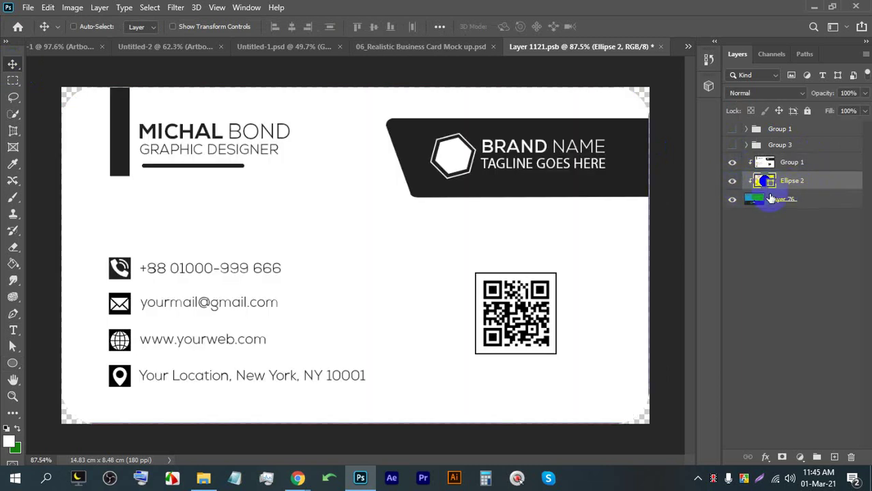
left_click(732, 198)
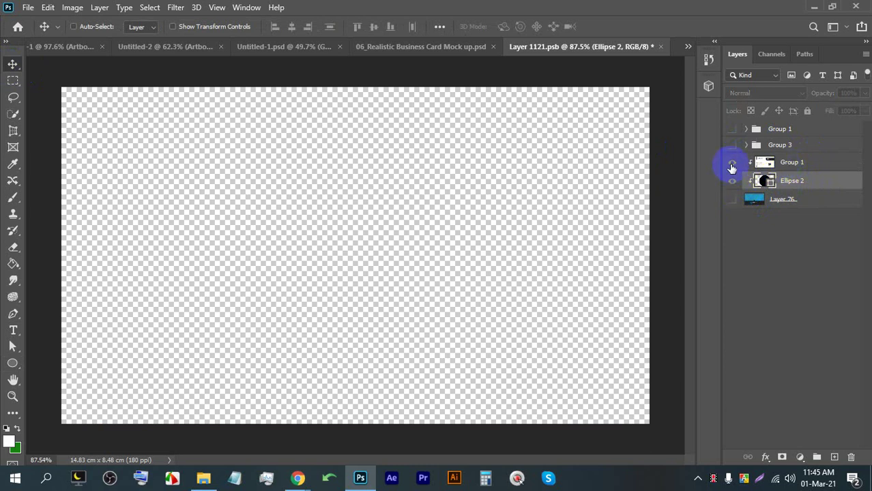
left_click(731, 170, "alt")
left_click(734, 198)
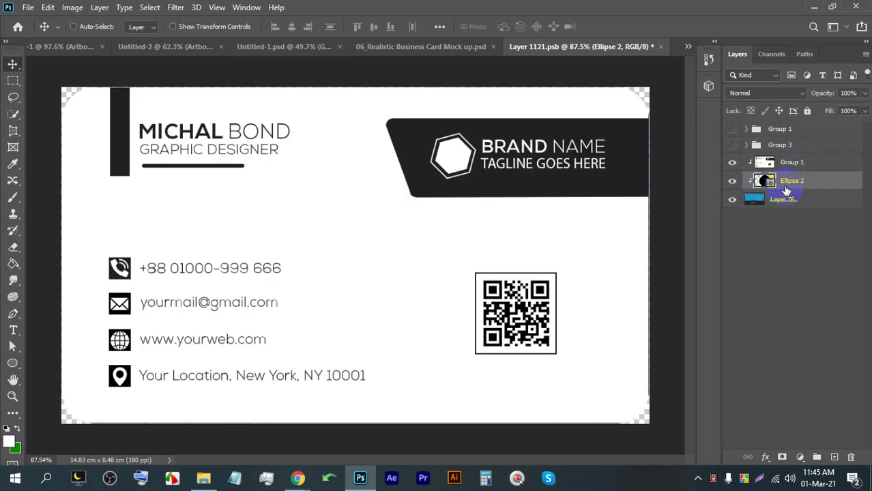
left_click_drag(792, 184, 797, 181)
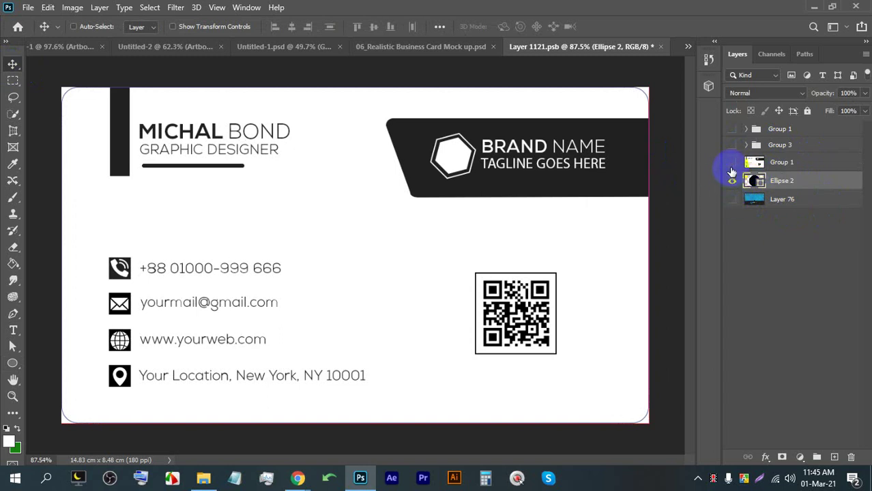
left_click(732, 180, "alt")
left_click(736, 162)
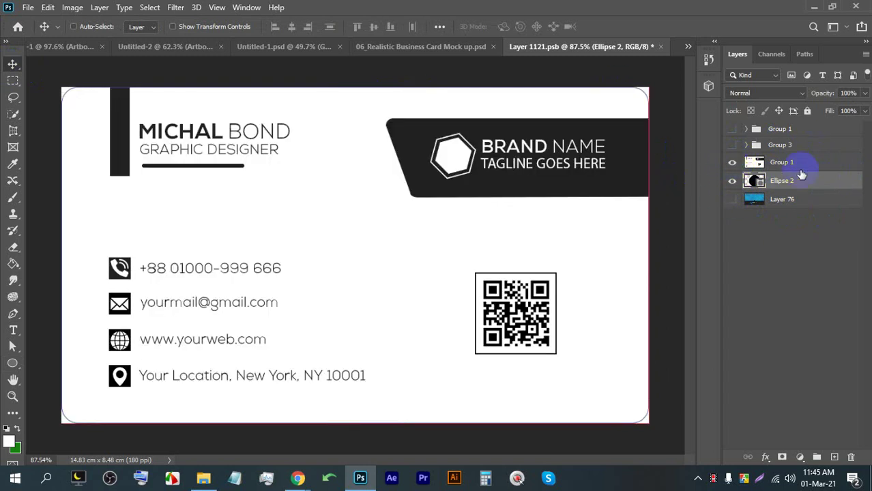
Clip Group 1 inside the circle, shift the design right, and save
right_click(819, 163)
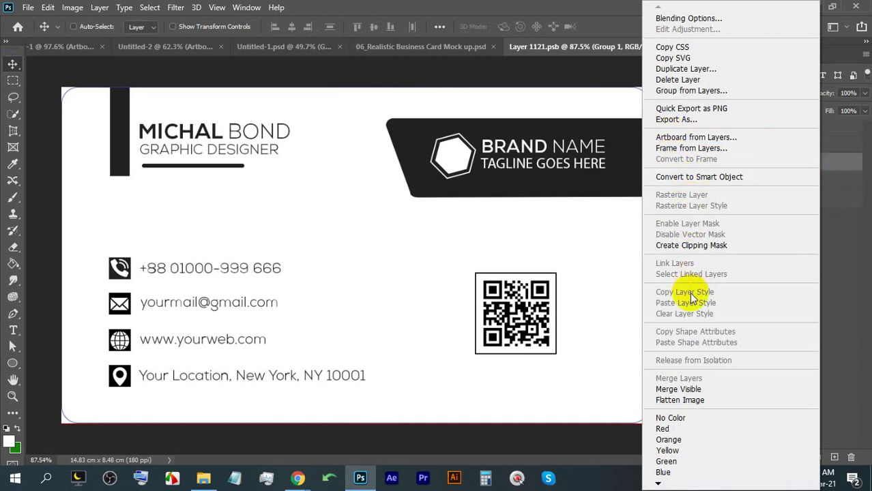
left_click(727, 246)
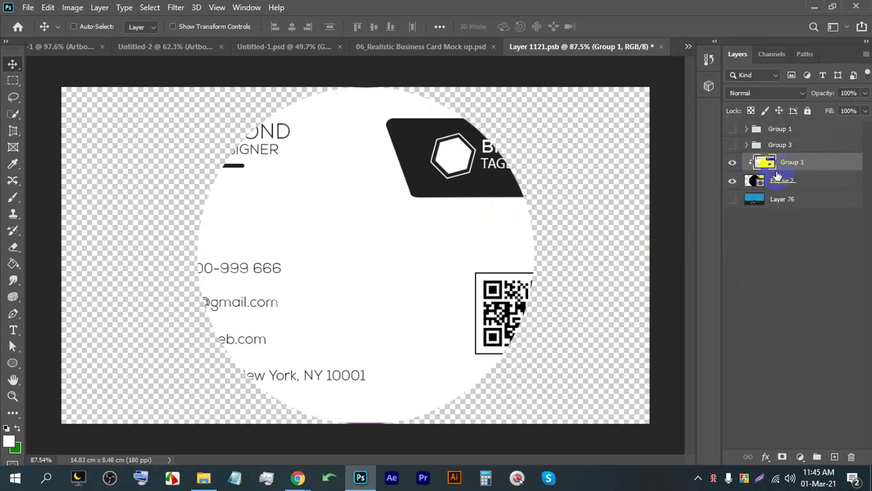
left_click_drag(305, 189, 354, 217)
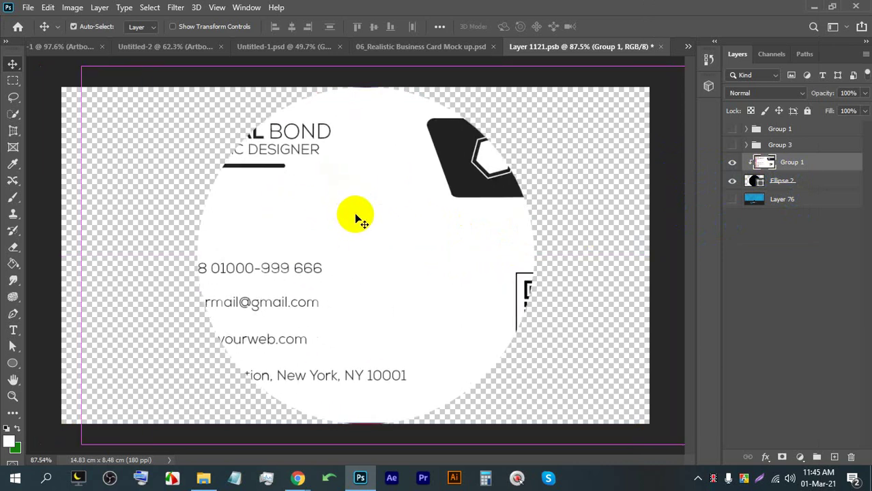
key("ctrl+s")
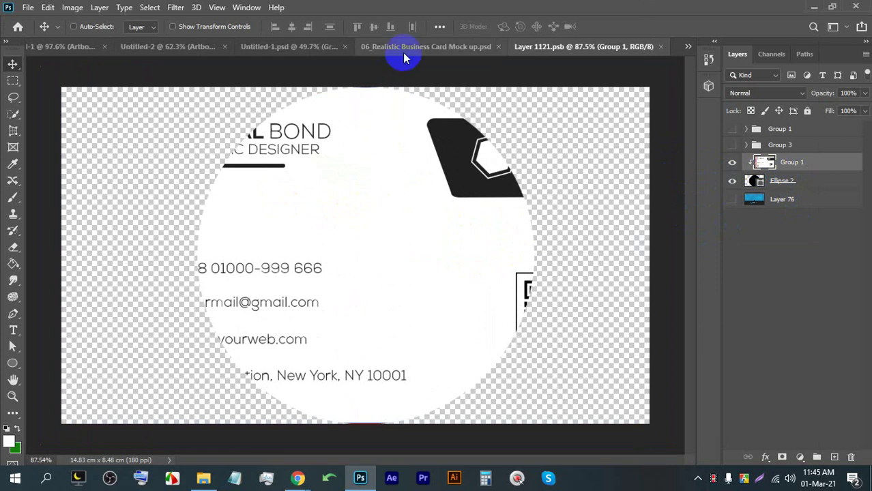
Inspect the round front cards in the mockup, then return to Layer 1121.psb
left_click(399, 48)
scroll(404, 121, "up", 3)
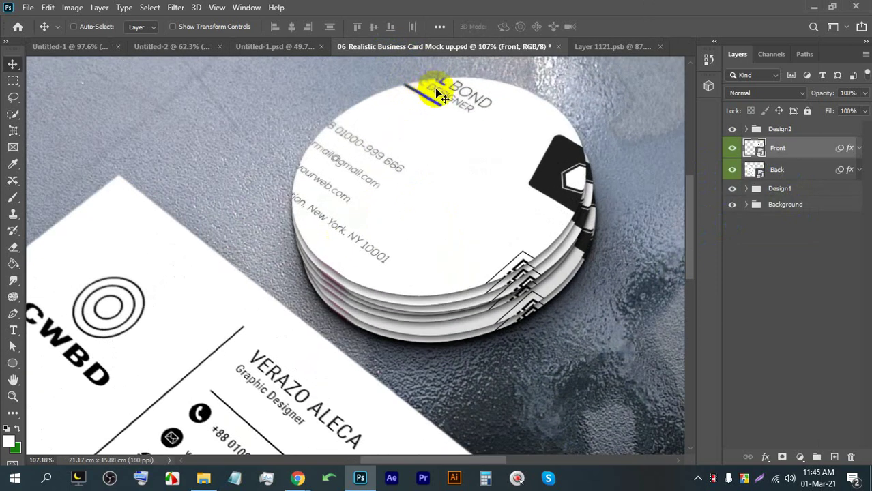
scroll(468, 121, "down", 2)
scroll(482, 113, "up", 1)
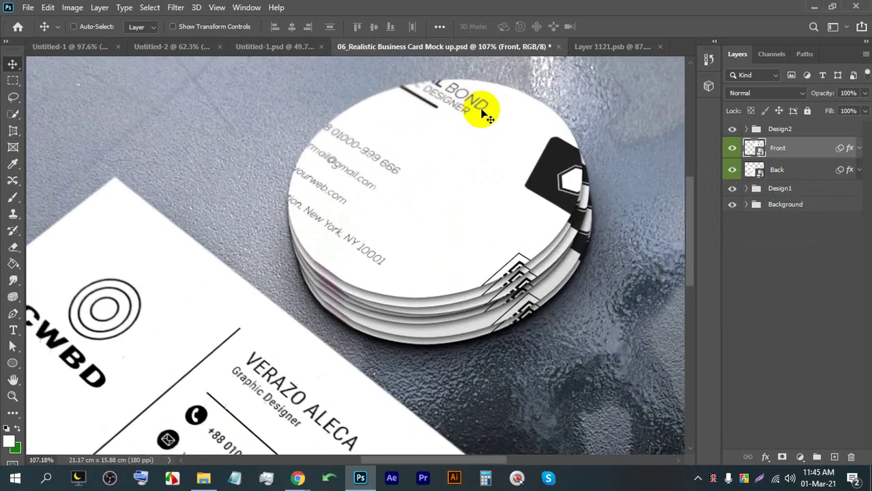
scroll(490, 123, "down", 1)
scroll(491, 124, "down", 1)
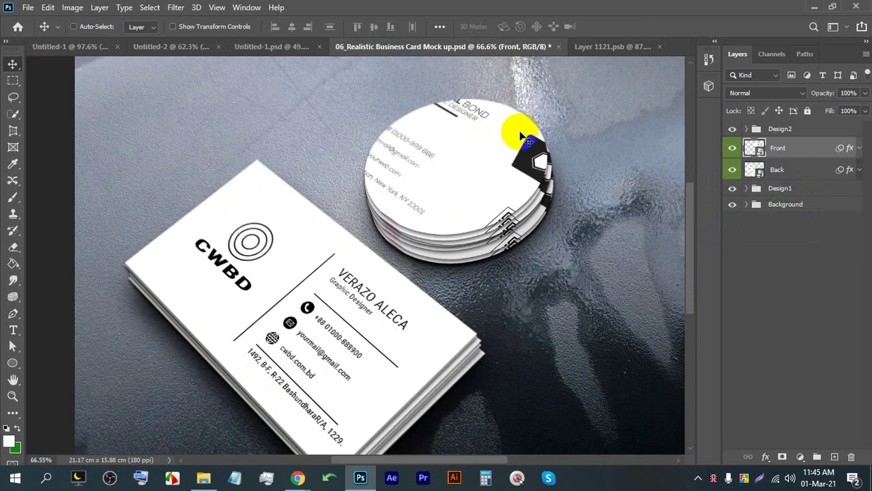
scroll(523, 135, "up", 4)
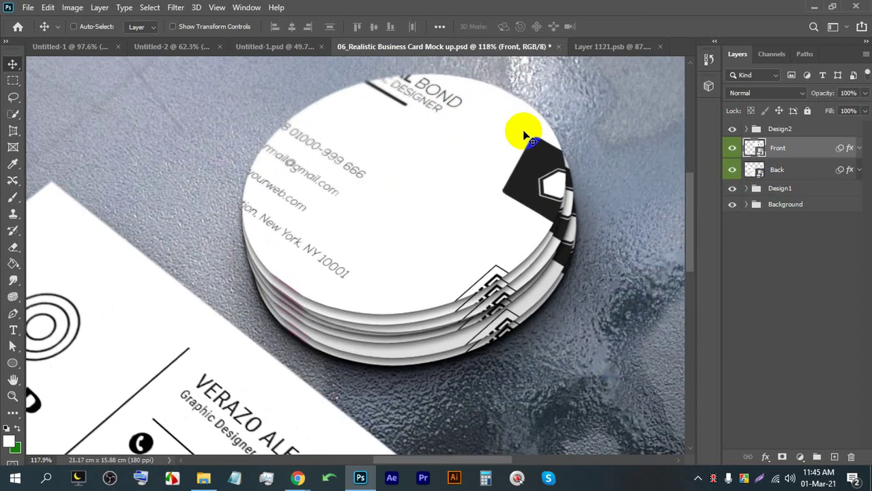
left_click(591, 47)
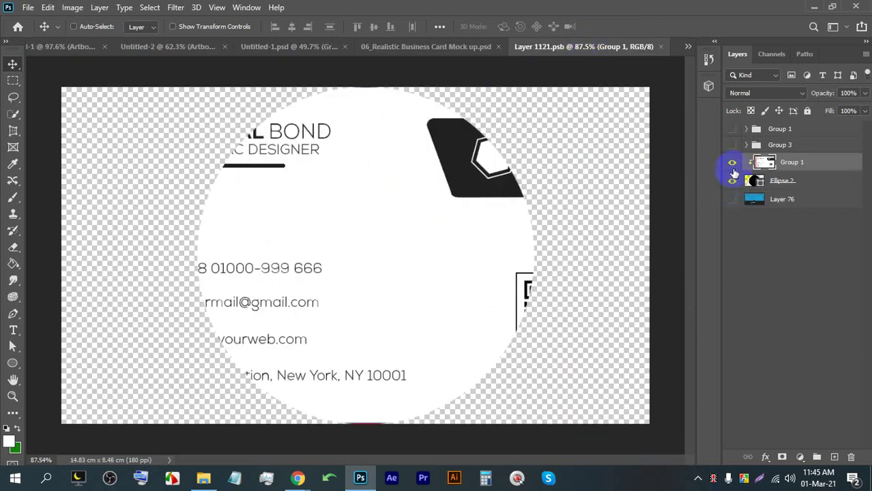
Hide the card design and circle, trace a closed pen path around the canvas, then undo it
left_click(732, 165)
left_click(732, 180)
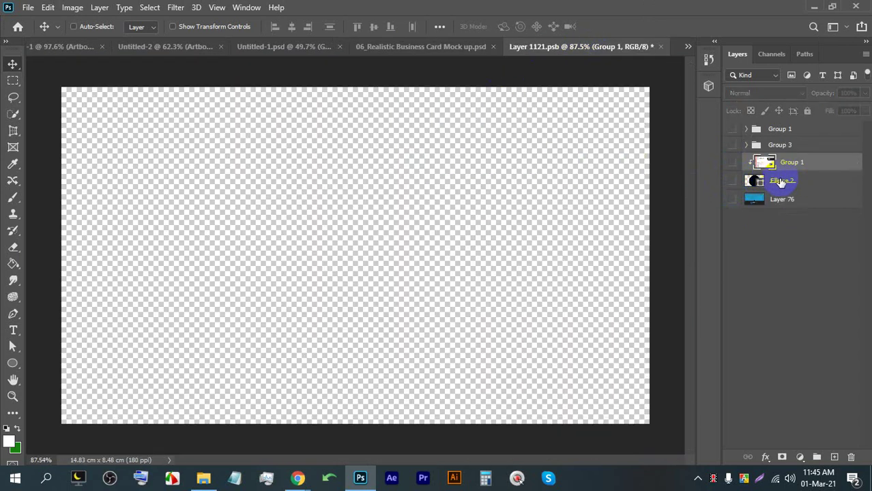
left_click(12, 315)
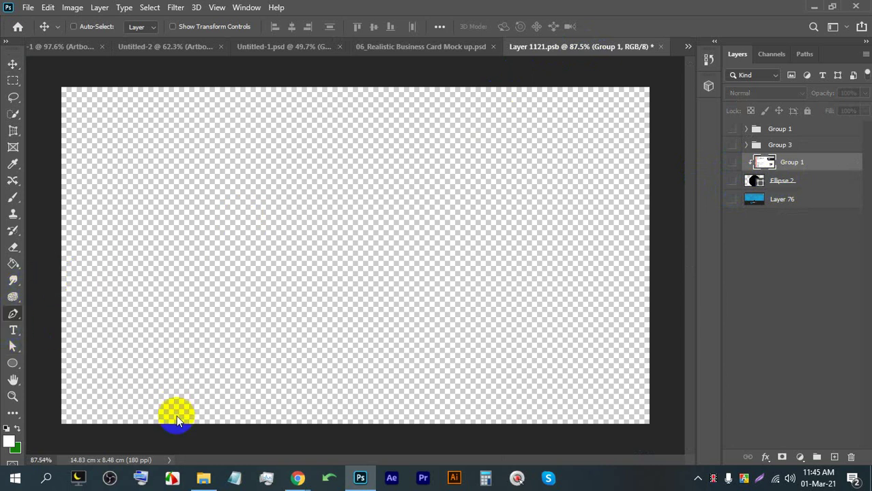
left_click(162, 422)
left_click(61, 292)
left_click(62, 156)
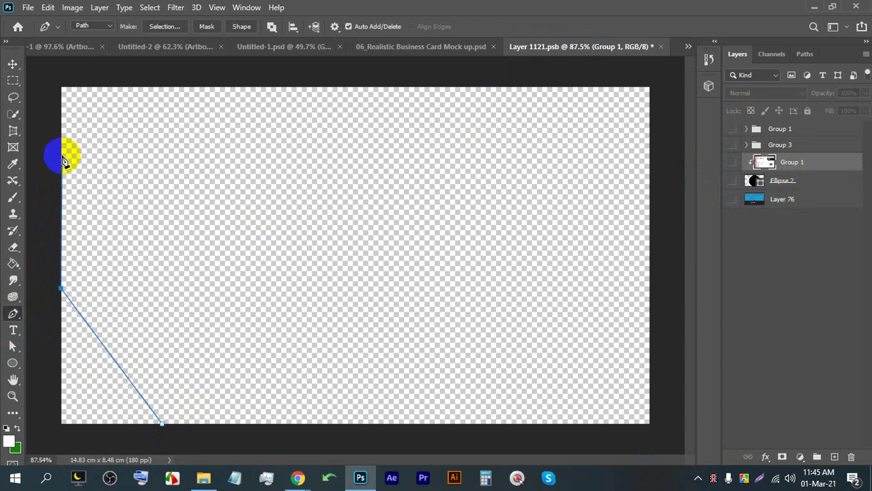
left_click(189, 92)
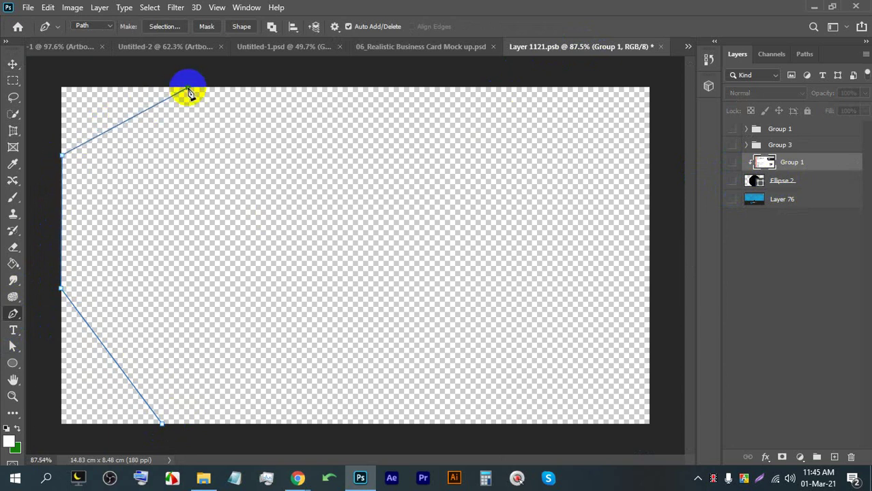
left_click(648, 164)
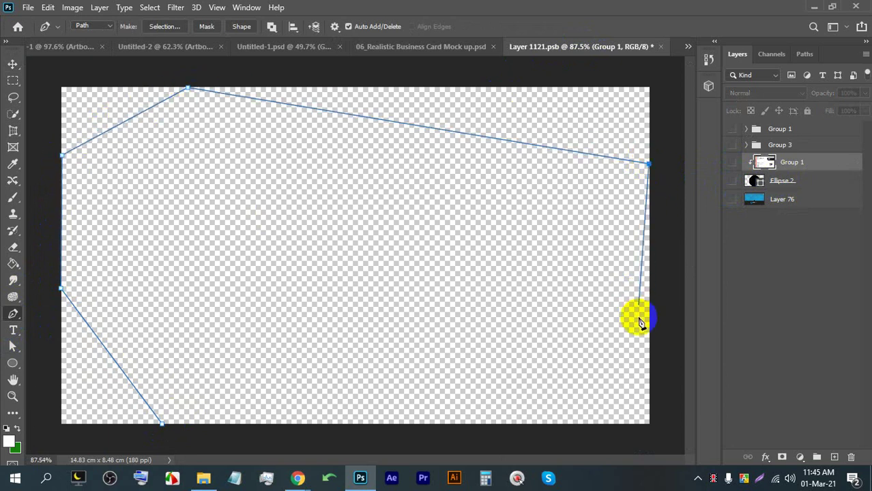
left_click(648, 367)
left_click(163, 423)
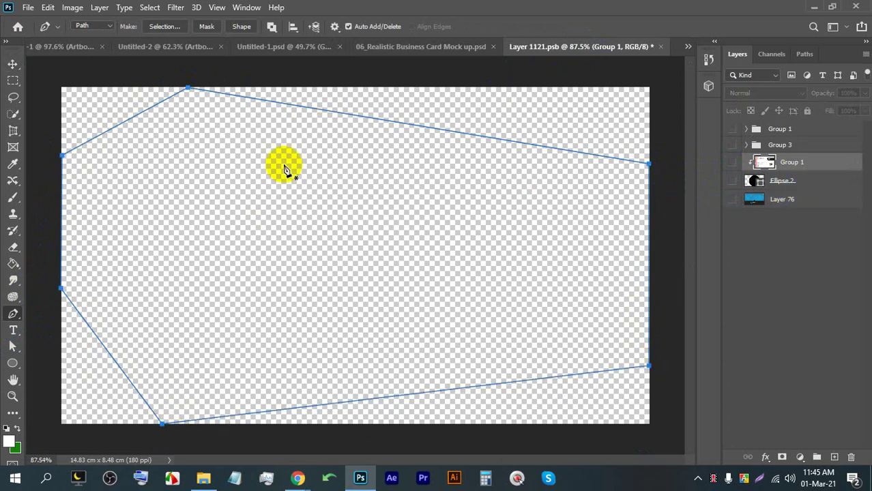
left_click(157, 108)
key("ctrl+z")
key("ctrl+z")
key("ctrl+z")
key("ctrl+z")
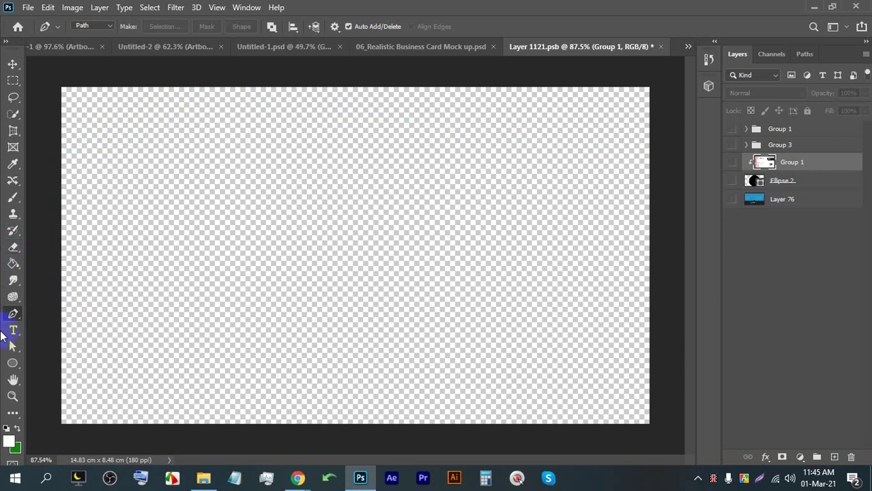
Switch the Pen to Shape mode, draw the closed slanted black Shape 2, and move Group 1 above it
left_click(94, 26)
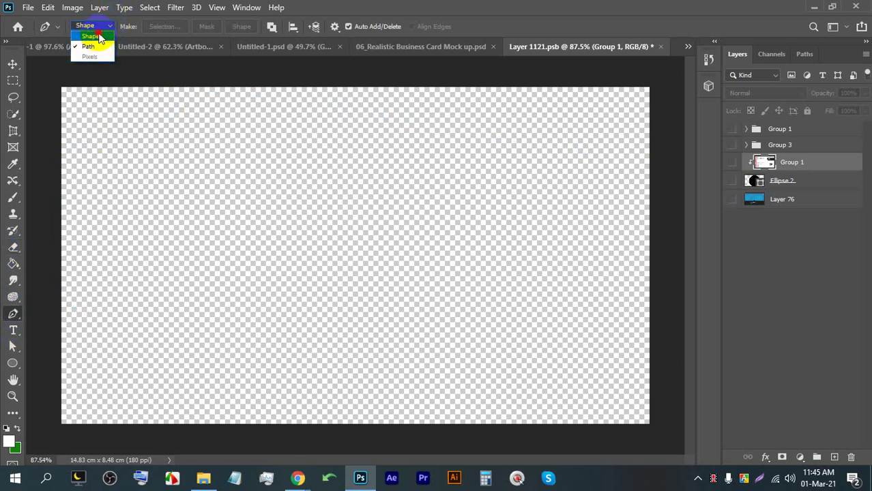
left_click(91, 36)
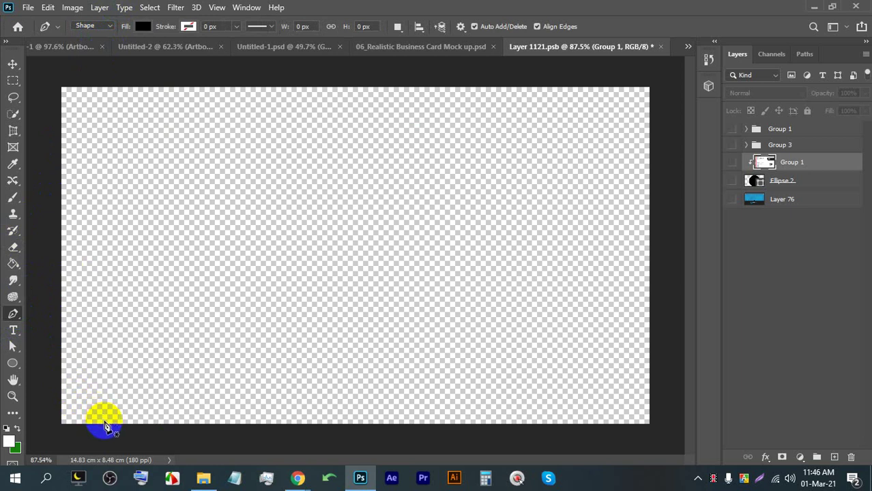
left_click(106, 422)
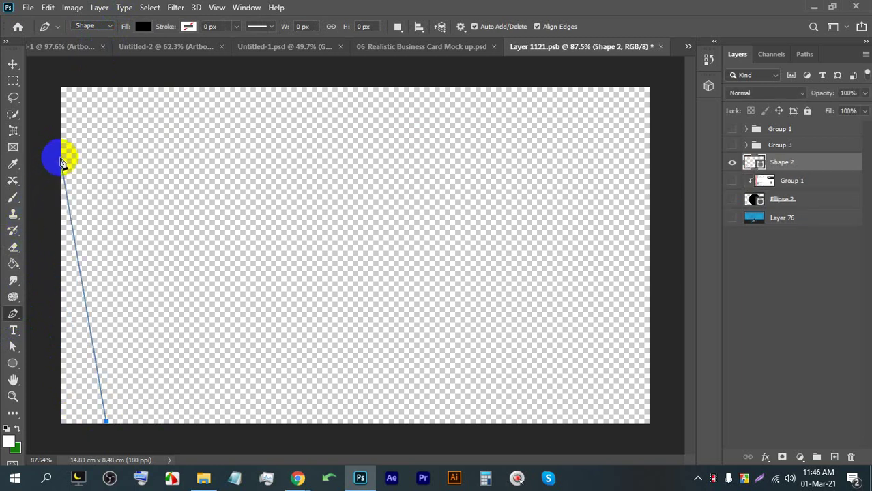
left_click(63, 158)
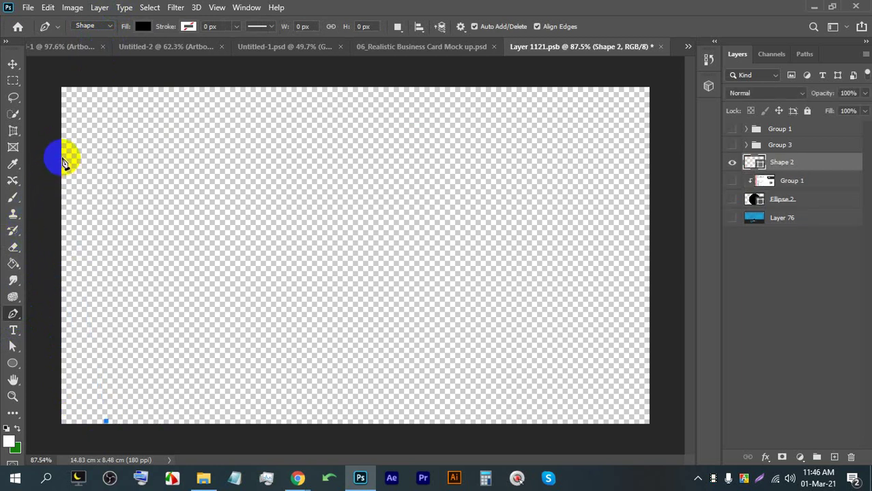
left_click(61, 88)
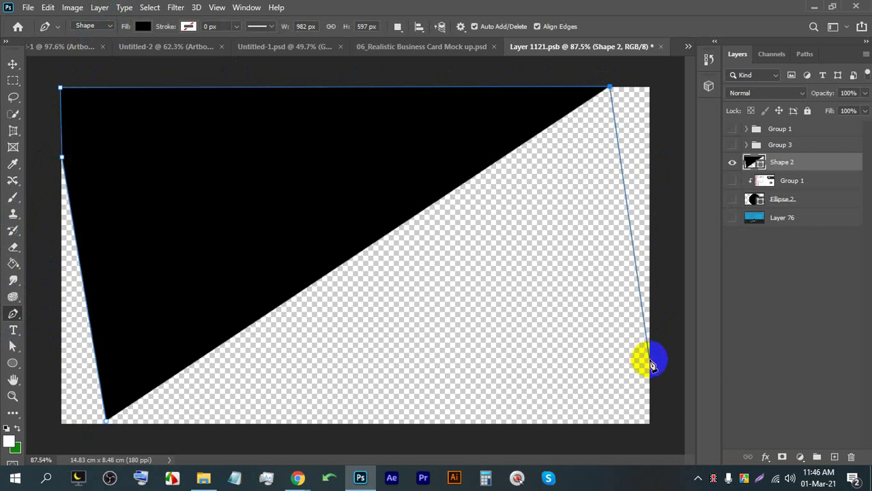
left_click(649, 360)
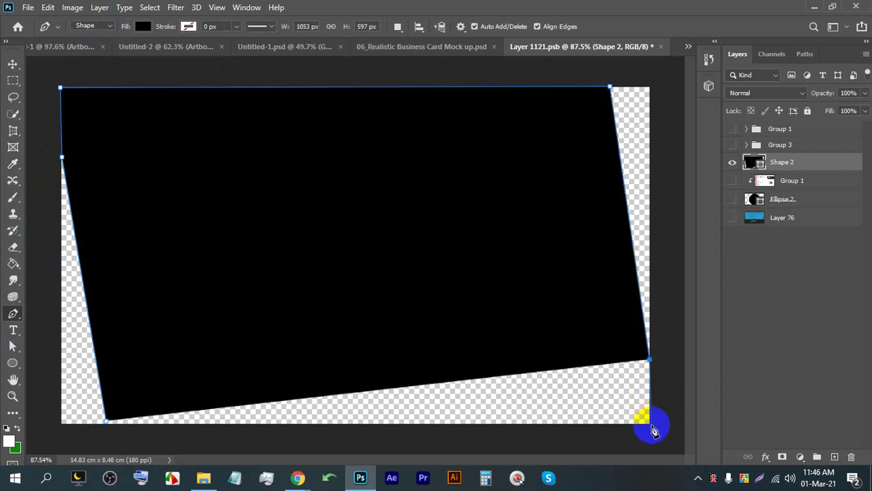
left_click(649, 425)
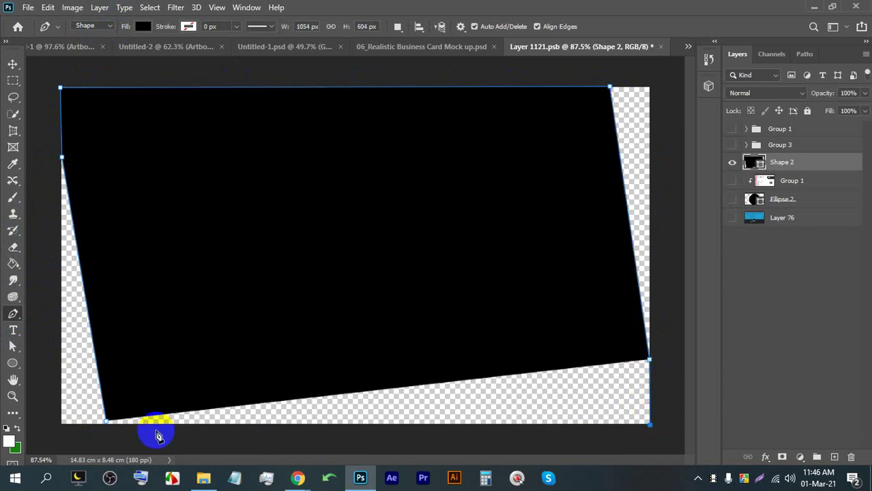
left_click(106, 422)
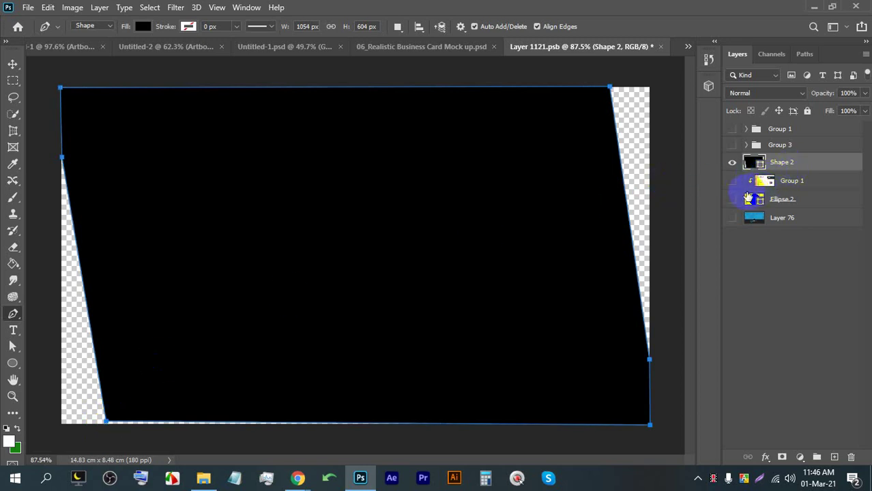
left_click(790, 198)
left_click_drag(807, 186, 800, 171)
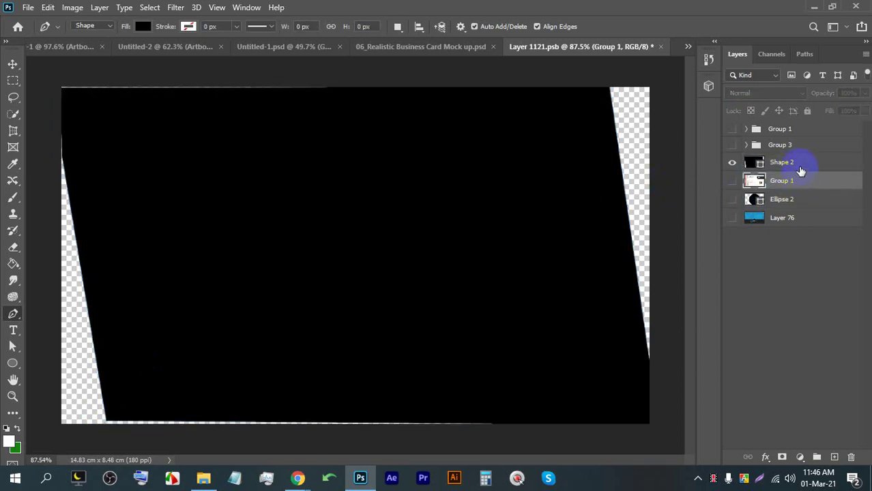
Clip Group 1 into Shape 2 and enlarge the card design to about 107%
left_click(799, 180)
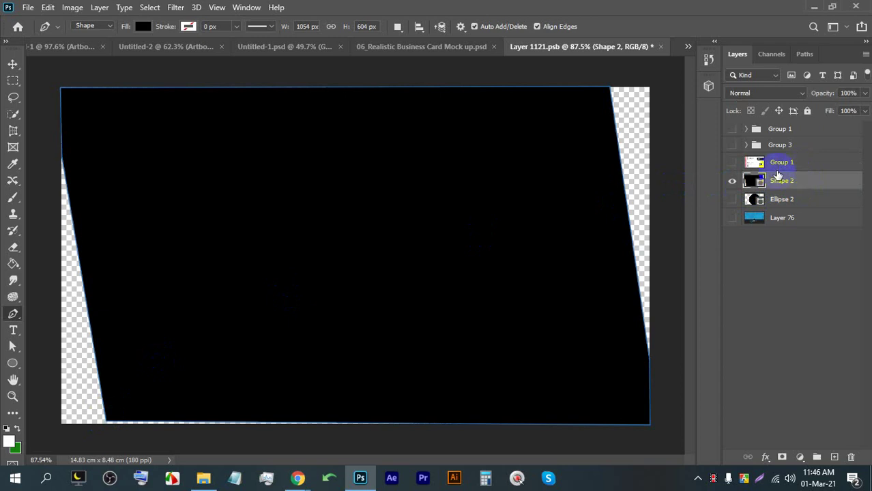
left_click(730, 163)
left_click(791, 171, "alt")
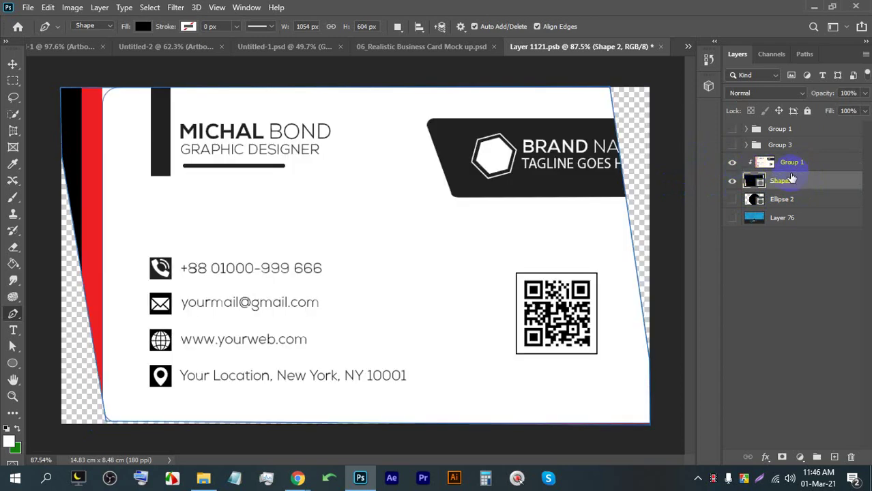
left_click(794, 163)
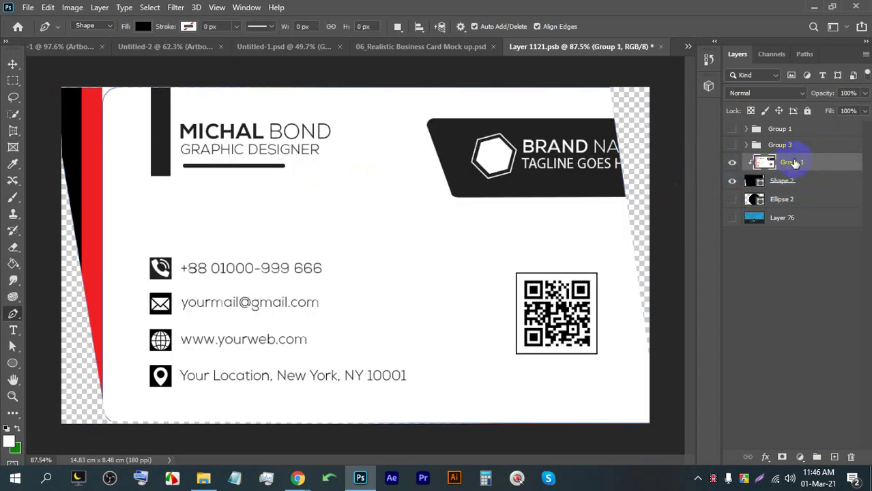
key("ctrl+t")
key("ctrl+0")
left_click(120, 126)
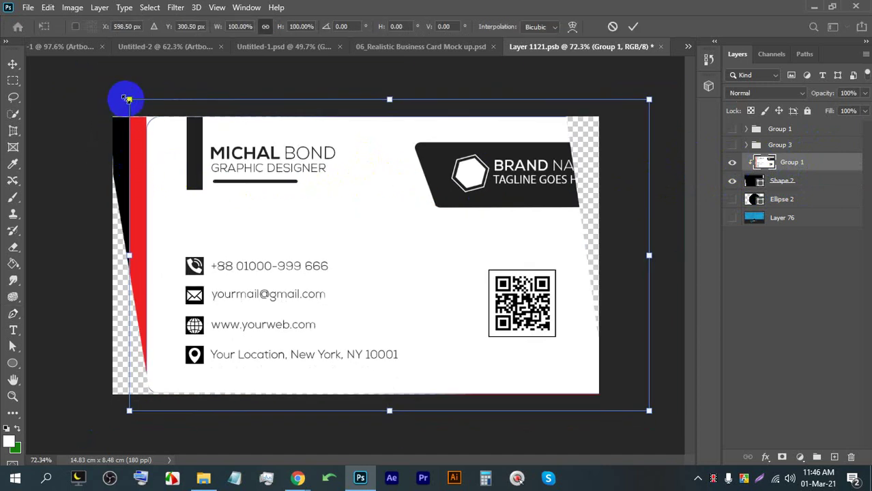
left_click_drag(127, 100, 92, 79)
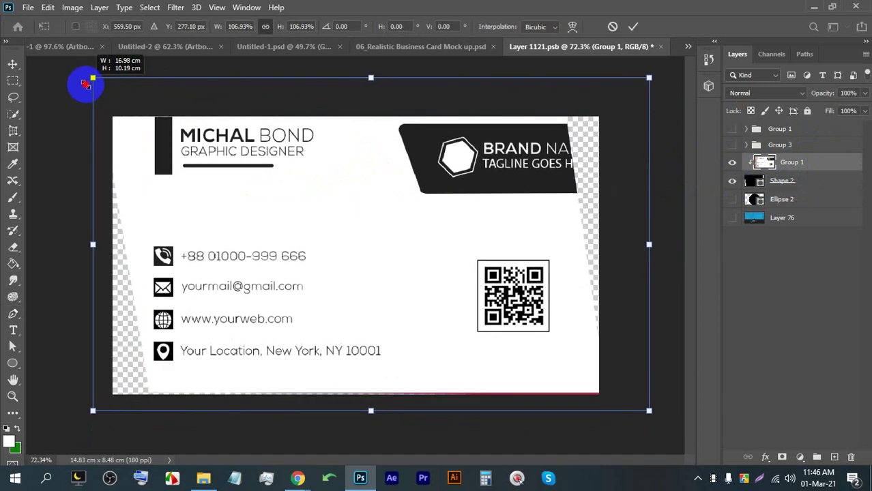
left_click(633, 27)
Save Layer 1121.psb and review the mockup's slanted front cards
key("p")
key("ctrl+s")
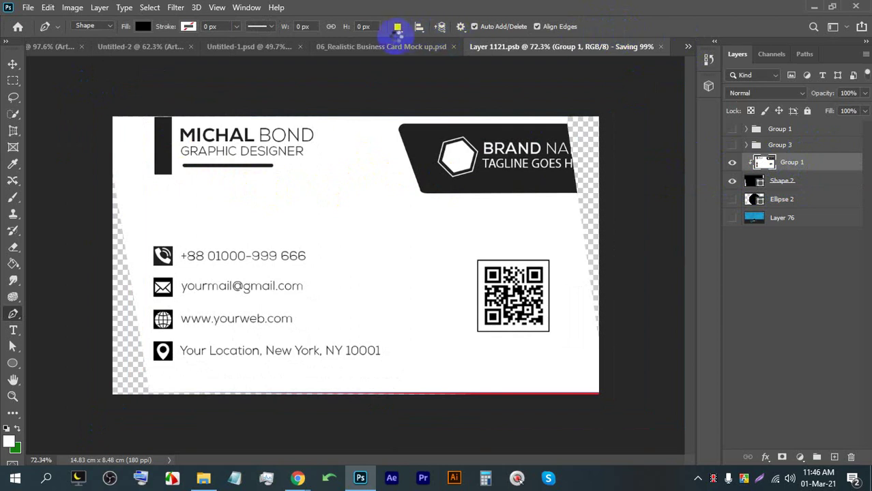
left_click(387, 44)
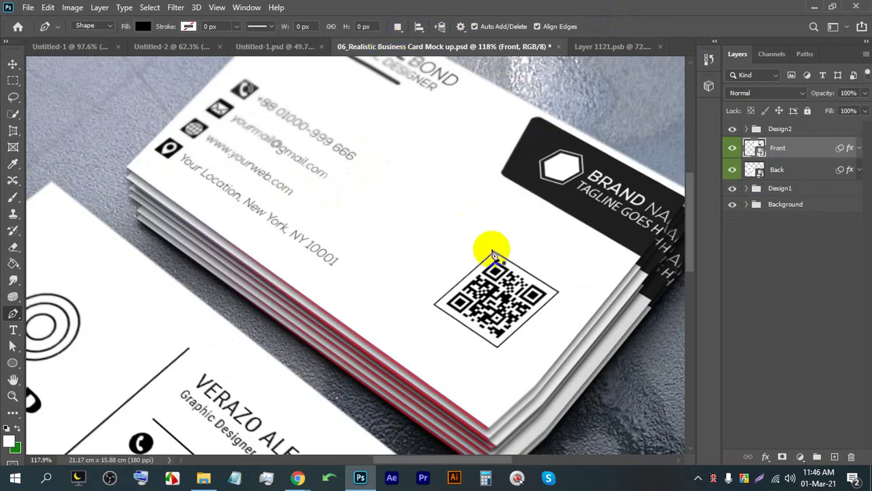
scroll(493, 253, "down", 5)
scroll(477, 198, "up", 3)
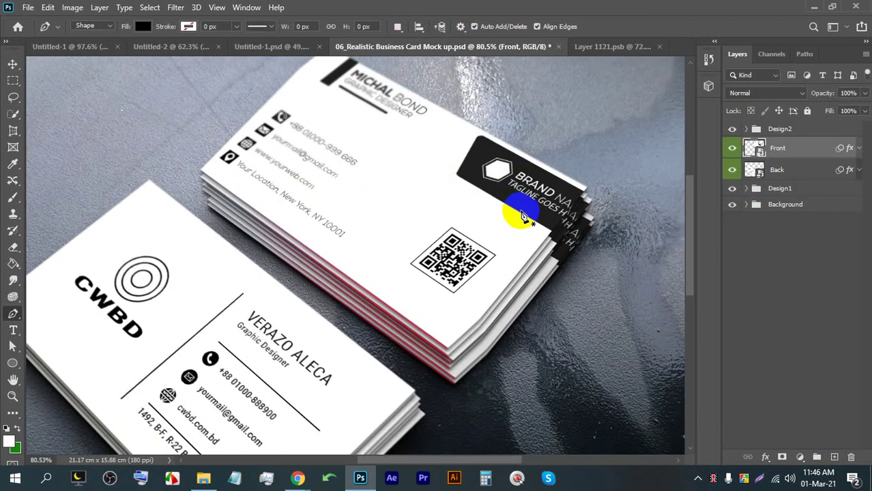
scroll(522, 216, "down", 1)
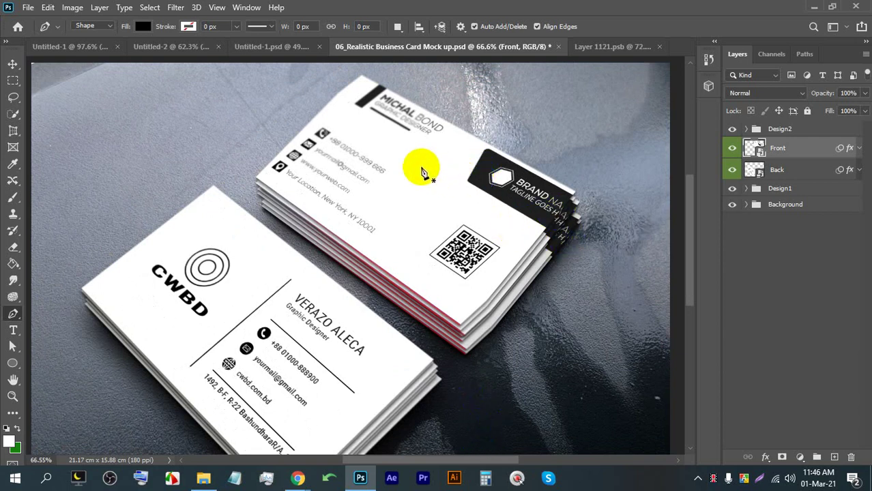
scroll(368, 157, "up", 1)
scroll(302, 136, "down", 1)
scroll(314, 191, "up", 2)
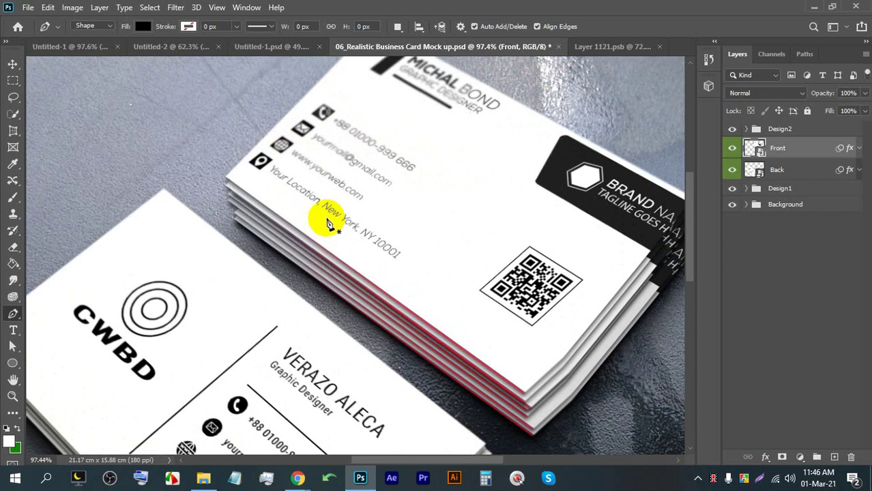
Close the mockup, Layer 1121.psb and Untitled-1 without saving, then minimize Photoshop
left_click(558, 46)
left_click(432, 185)
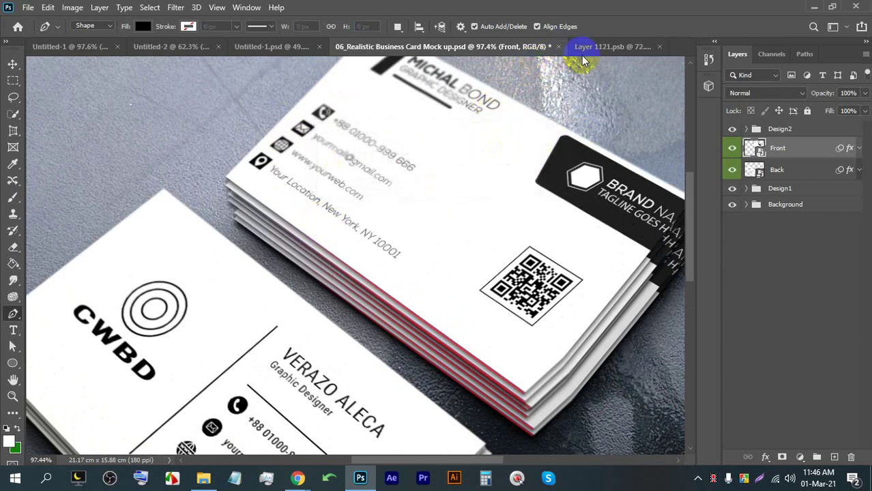
left_click(661, 47)
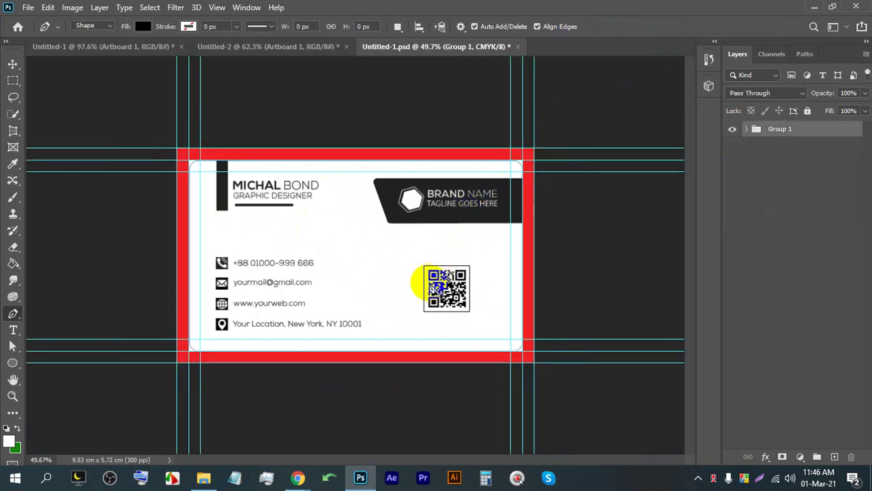
left_click(517, 49)
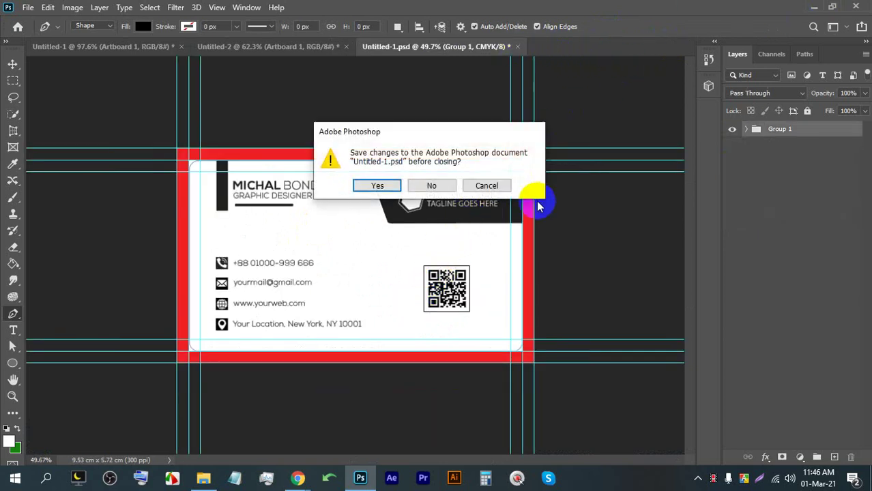
left_click(423, 185)
left_click(813, 7)
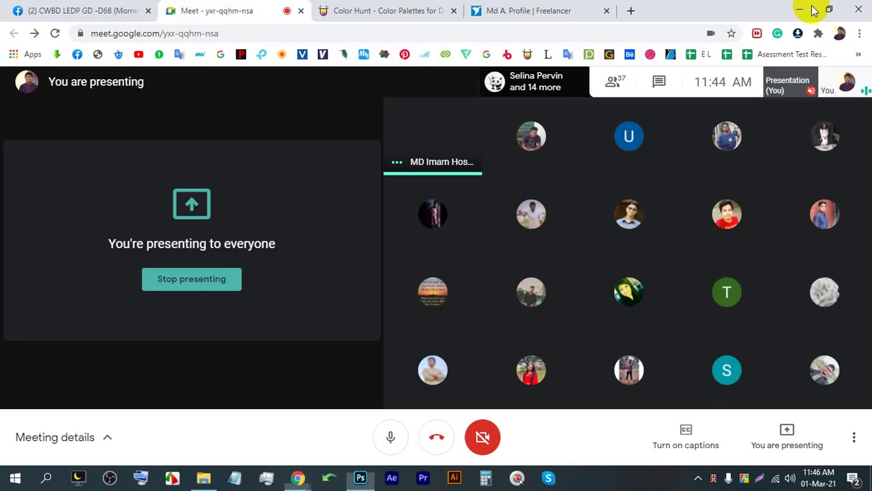
Stop the current Meet presentation and choose to present your entire screen
left_click(206, 282)
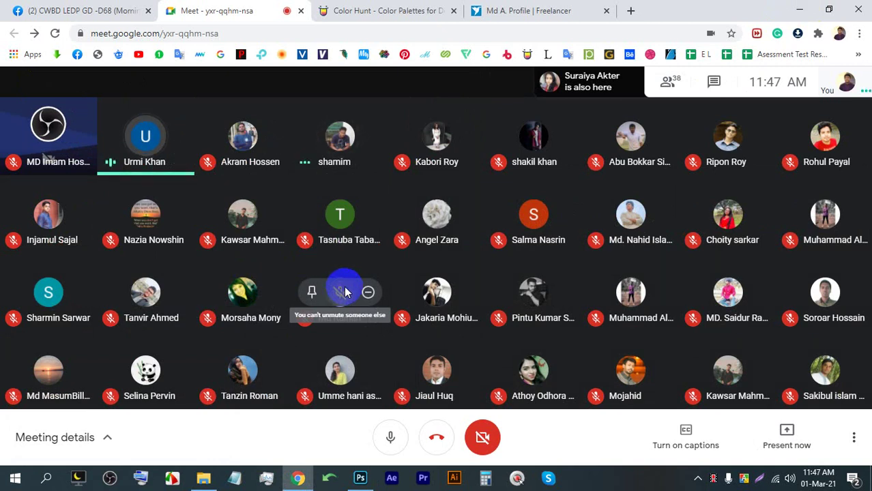
left_click(785, 437)
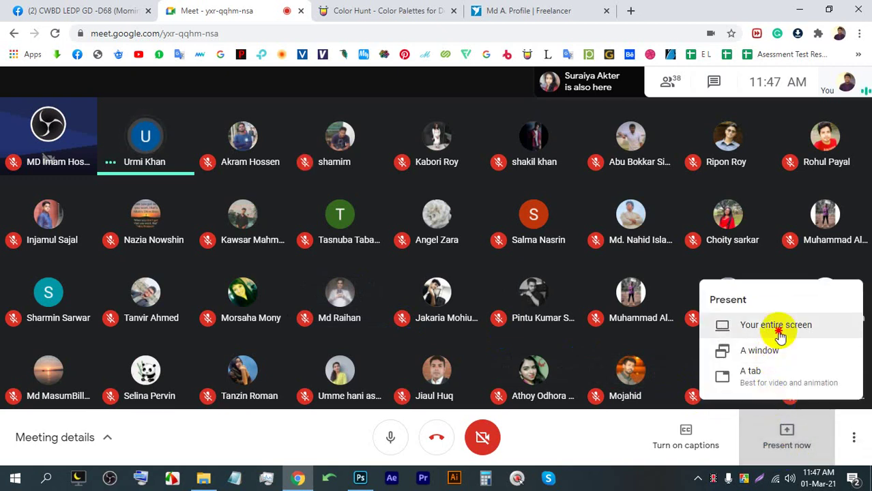
left_click(746, 326)
Confirm entire-screen sharing, reload the Facebook group, and enlarge the post's business card image
left_click(550, 298)
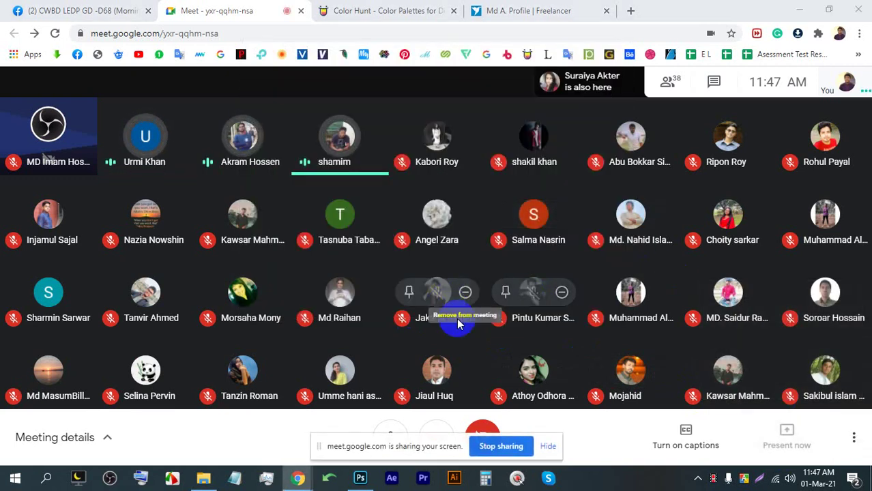
left_click(550, 447)
left_click(39, 8)
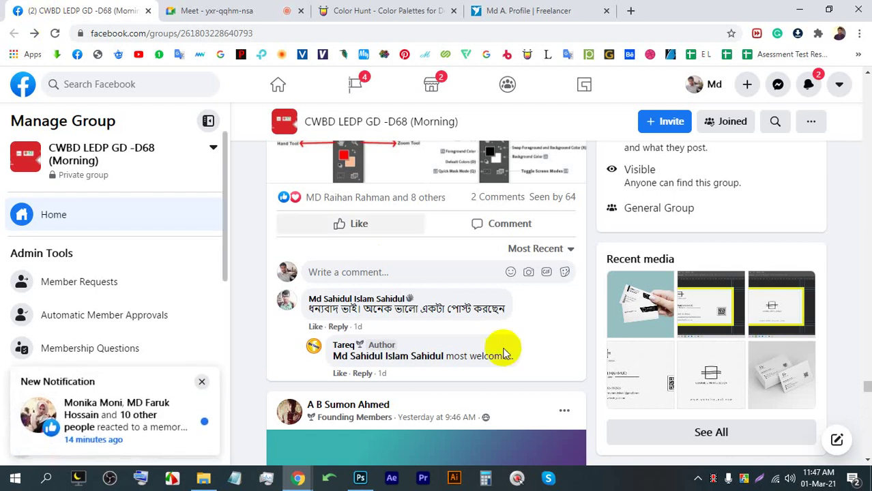
scroll(399, 283, "up", 10)
scroll(388, 263, "up", 3)
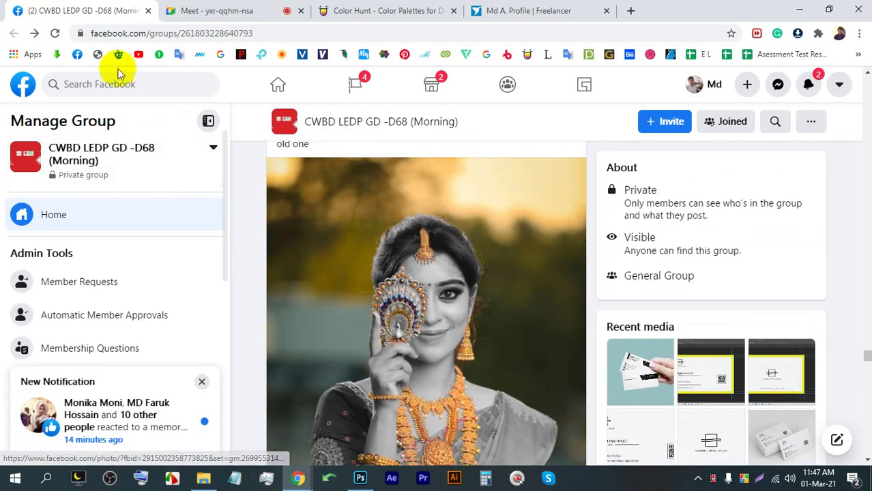
left_click(54, 33)
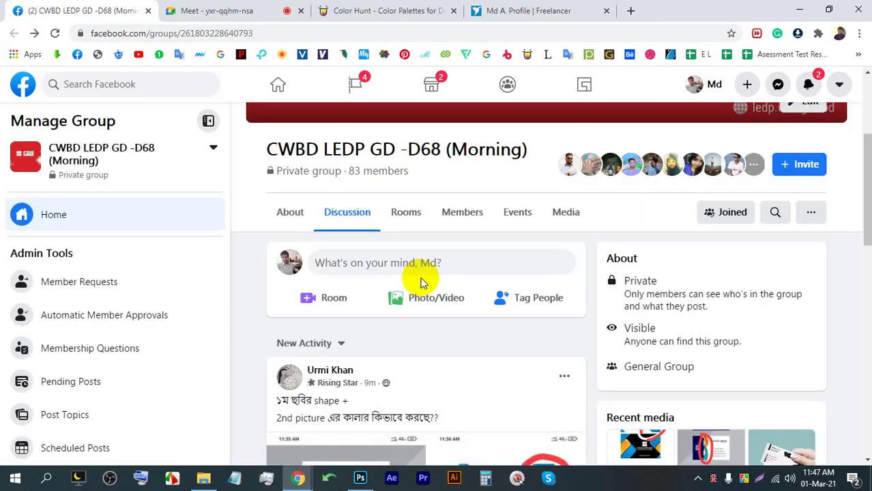
scroll(419, 278, "down", 4)
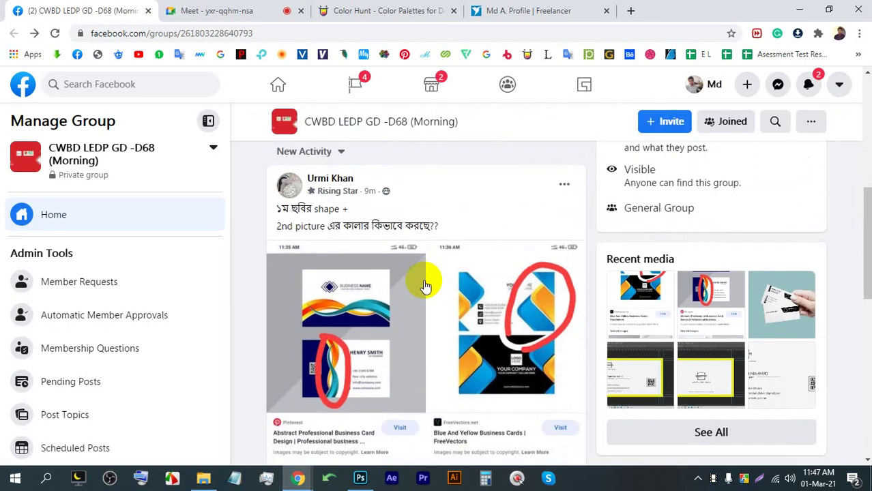
left_click(375, 291)
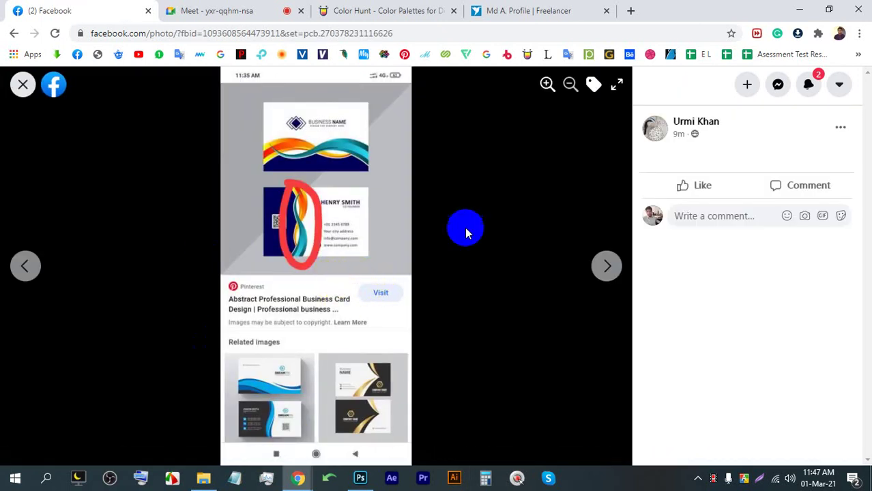
Save the reference business card image into the Downloads folder
right_click(294, 156)
left_click(345, 176)
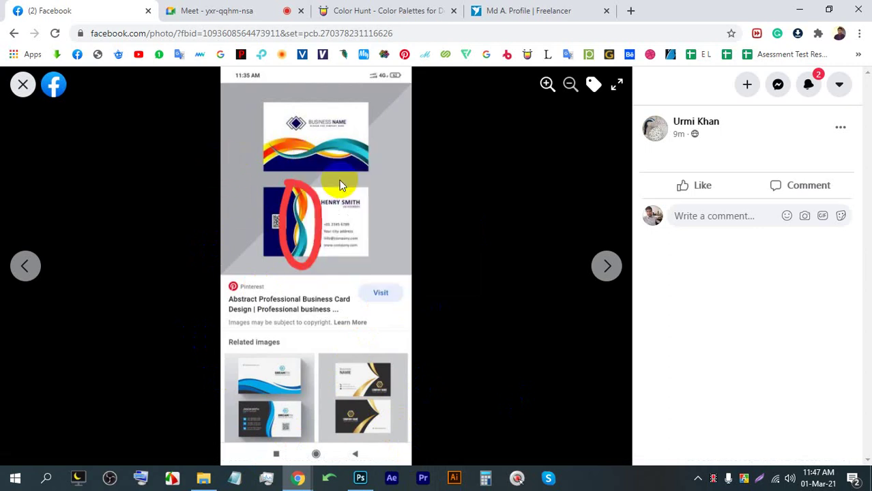
left_click(765, 444)
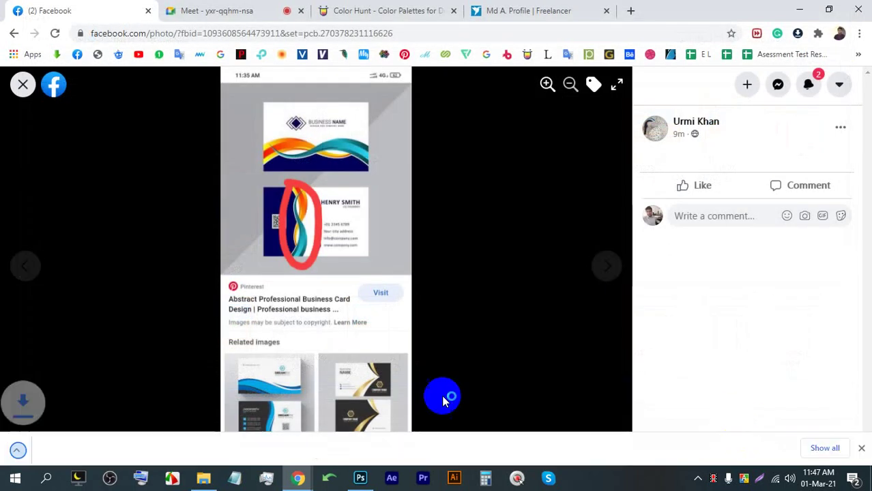
Open the downloaded jpg in Picasa Photo Viewer and zoom in on the front card
left_click(39, 442)
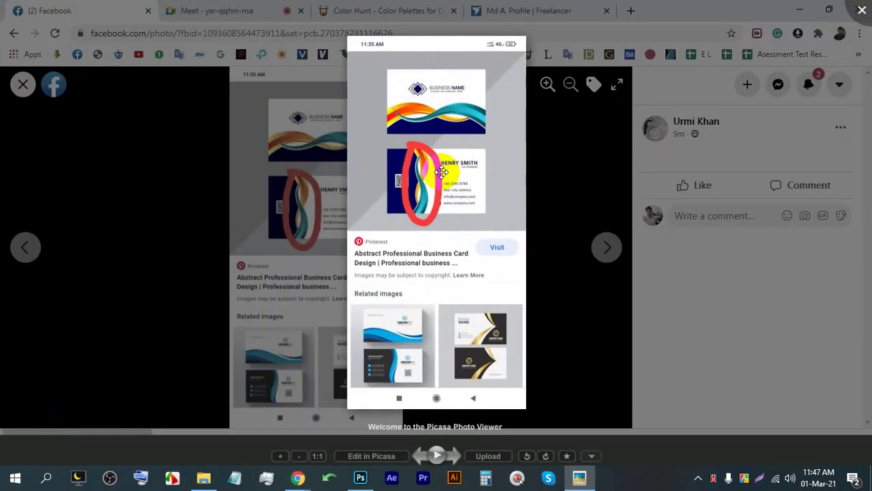
scroll(468, 247, "up", 2)
scroll(469, 247, "up", 4)
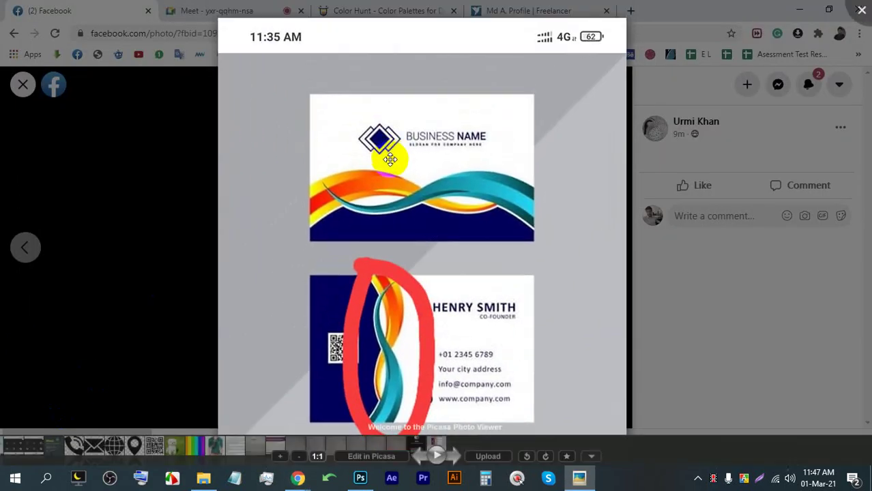
scroll(331, 223, "up", 3)
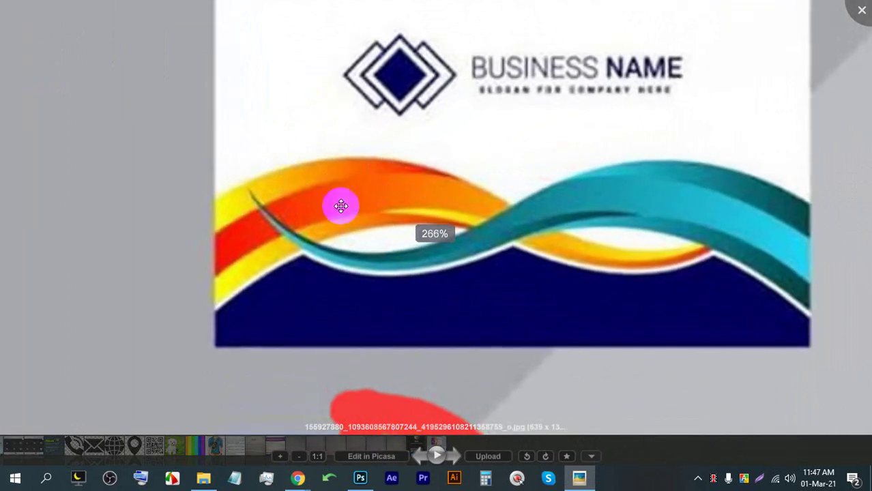
scroll(335, 215, "down", 7)
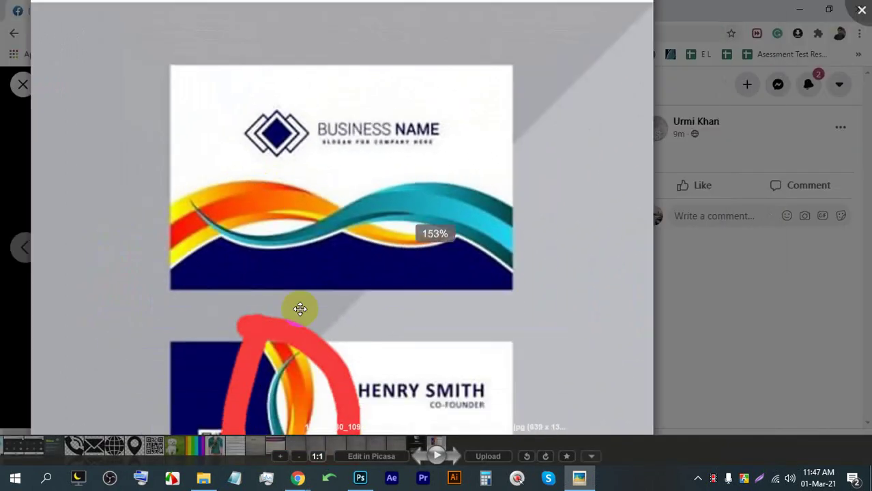
scroll(285, 198, "up", 3)
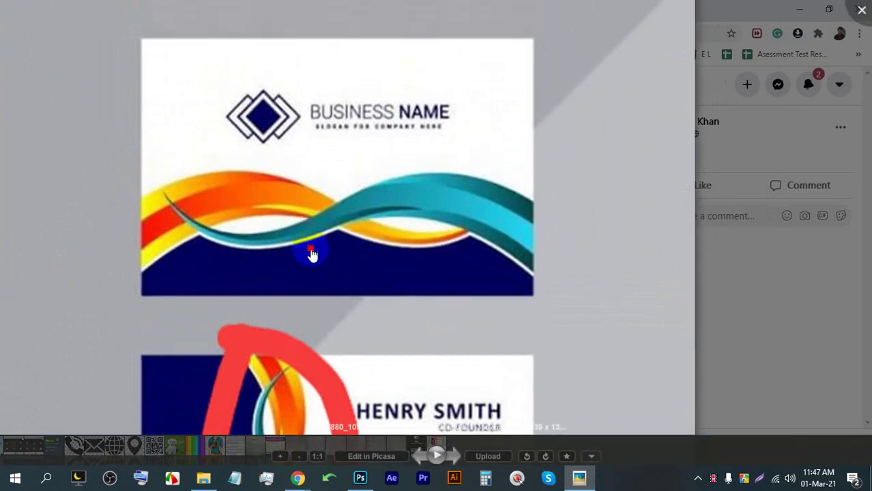
Capture the card with Lightshot and trace red freehand strokes along the orange wave
key("Print")
left_click_drag(771, 400, 2, 11)
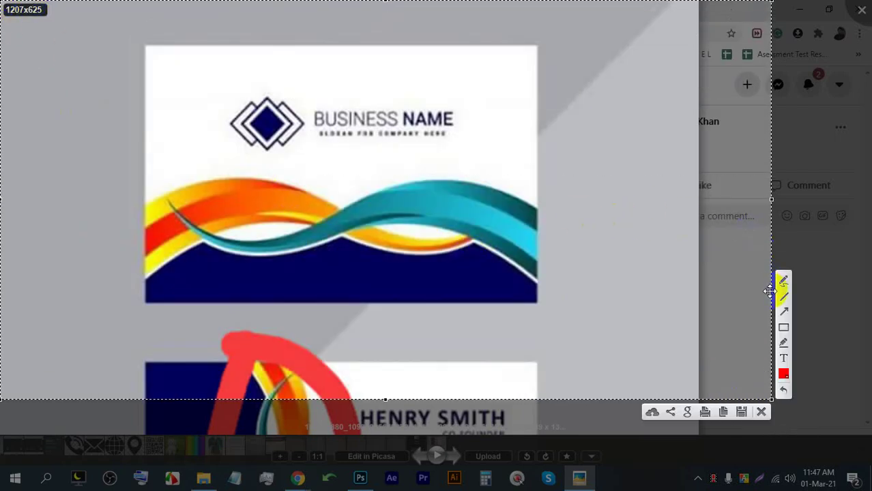
mouse_move(142, 203)
left_mouse_down()
mouse_move(155, 213)
mouse_move(149, 232)
left_mouse_up()
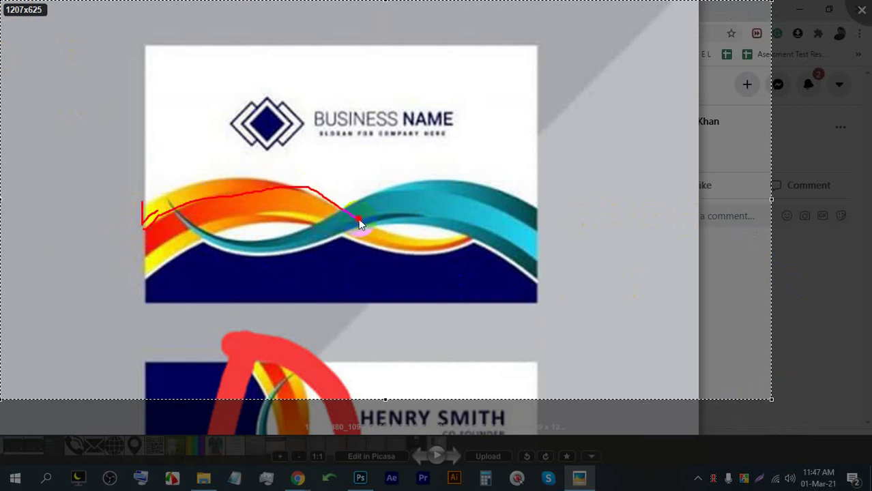
left_click_drag(439, 235, 439, 234)
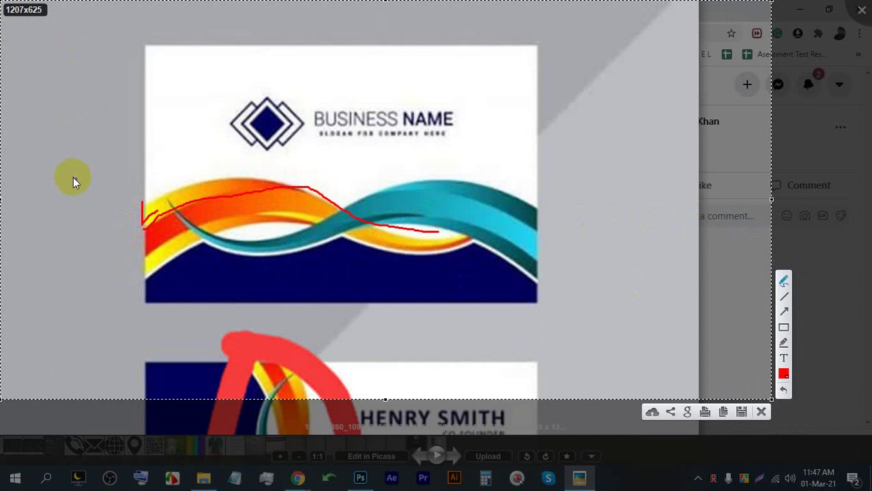
mouse_move(141, 204)
left_mouse_down()
mouse_move(218, 187)
mouse_move(285, 189)
mouse_move(266, 184)
mouse_move(156, 221)
mouse_move(241, 156)
mouse_move(178, 189)
mouse_move(144, 247)
mouse_move(146, 239)
left_mouse_up()
mouse_move(150, 228)
left_mouse_down()
mouse_move(172, 208)
mouse_move(325, 205)
left_mouse_up()
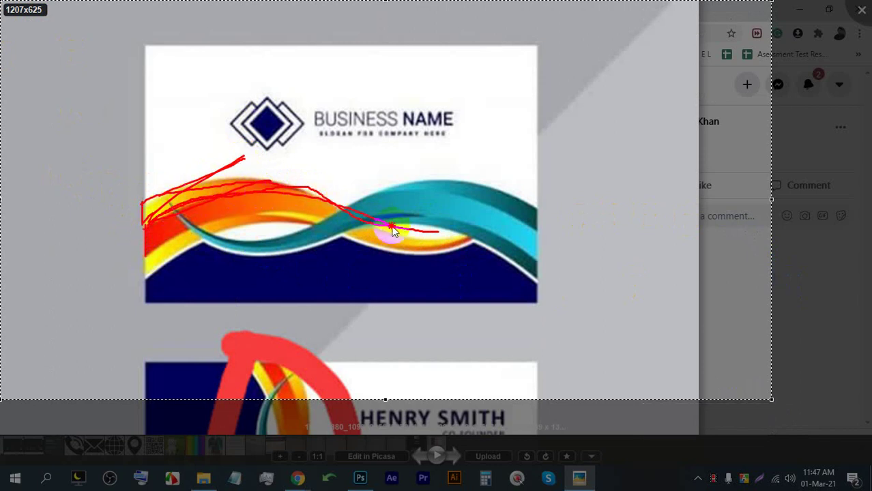
left_click_drag(430, 235, 211, 223)
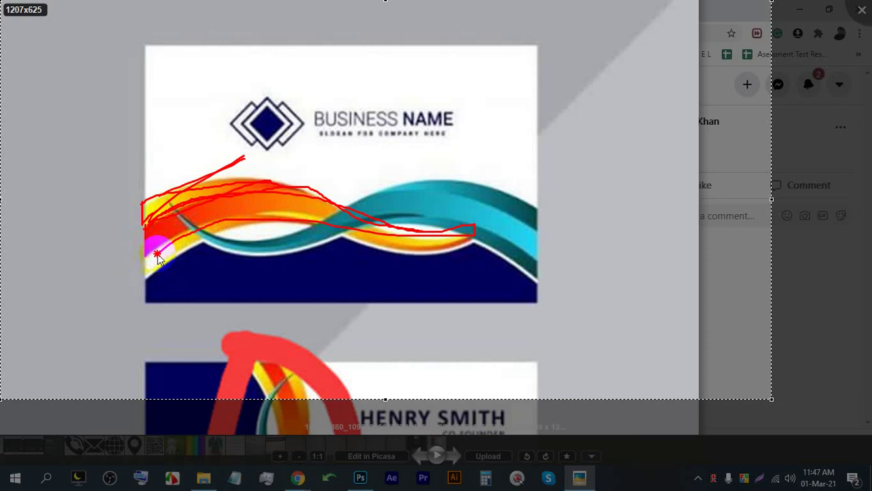
left_click_drag(141, 265, 260, 217)
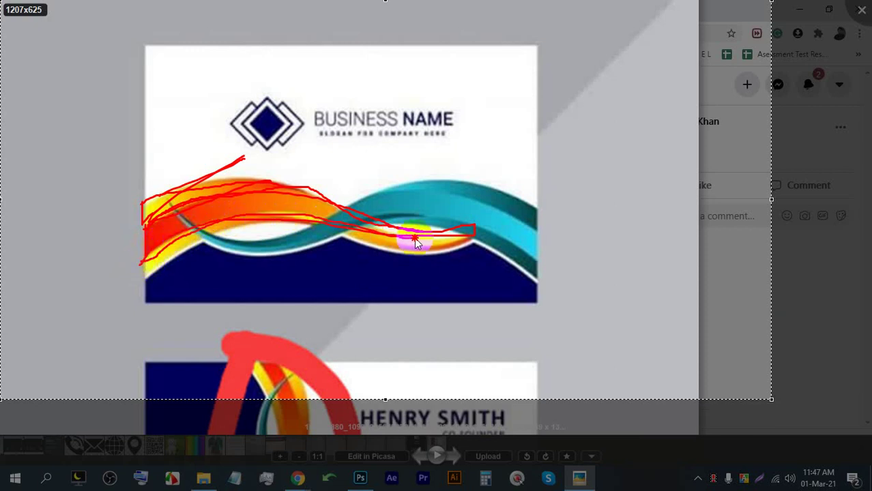
left_click_drag(208, 249, 131, 272)
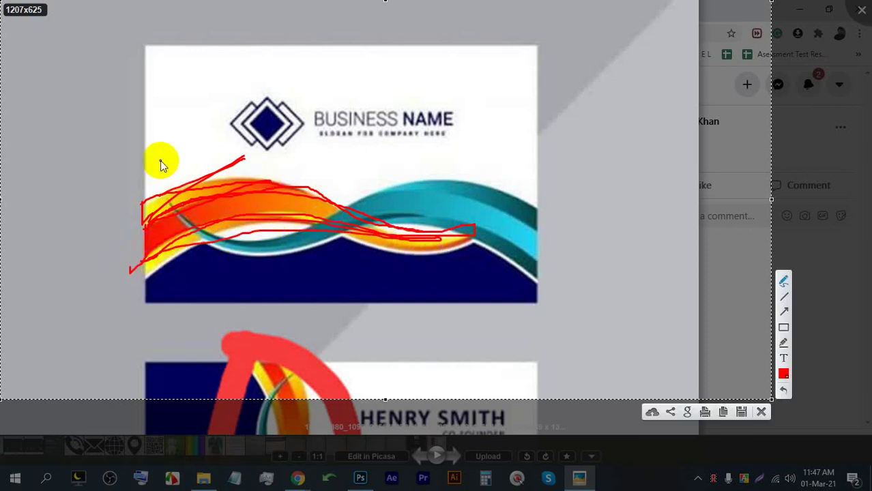
Close the Lightshot capture and show the reference image full screen in Picasa
left_click(760, 412)
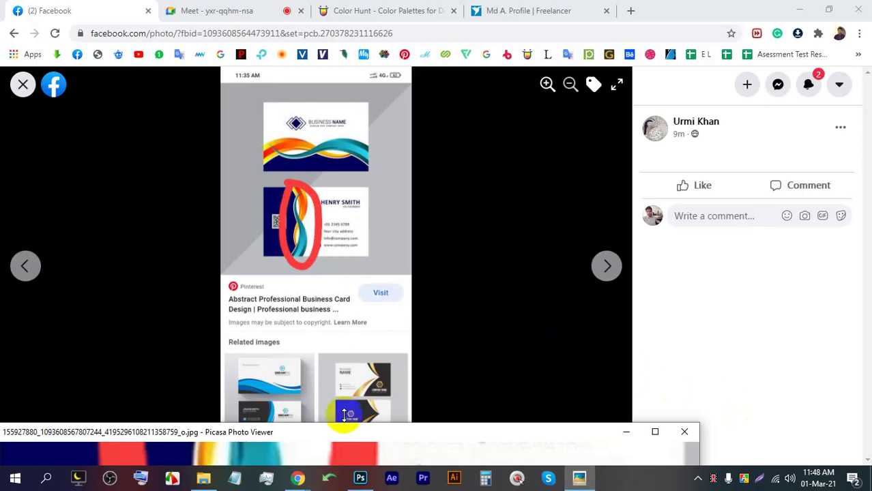
left_click(316, 249)
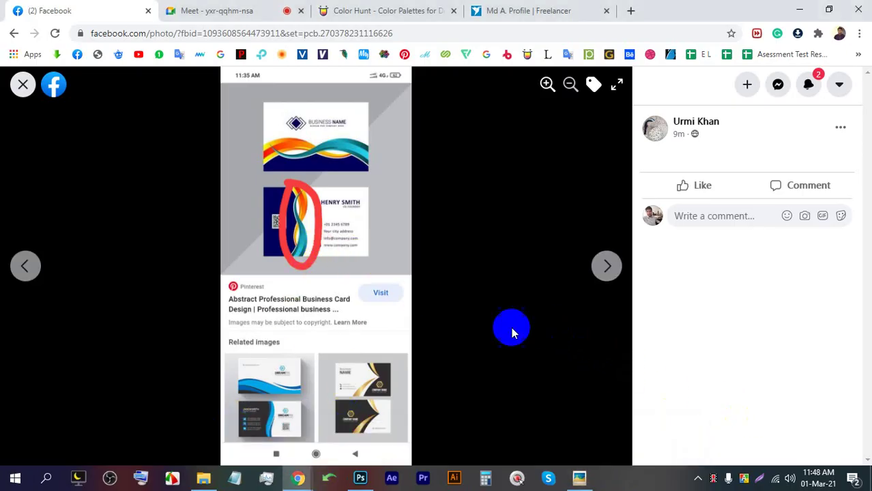
left_click(580, 478)
left_click_drag(380, 439, 428, 95)
double_click(440, 176)
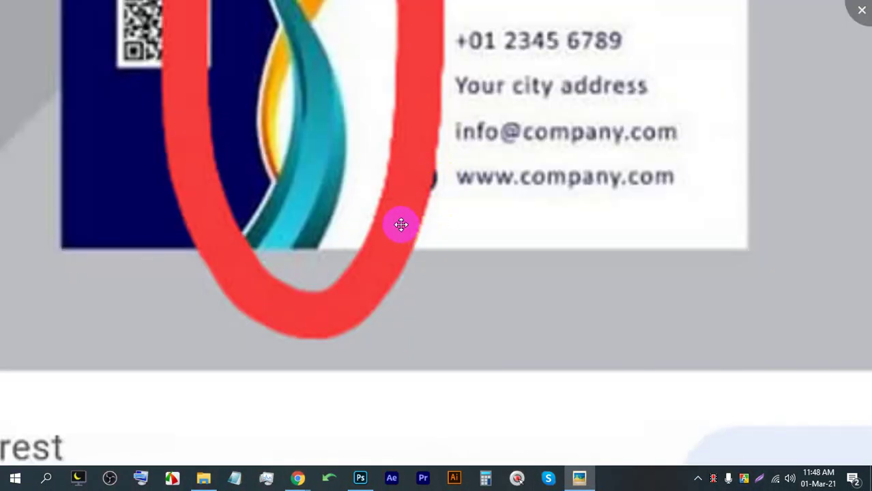
Pan down to the related business card images and zoom in on them
scroll(399, 225, "down", 5)
left_click_drag(303, 261, 290, 45)
left_click_drag(258, 282, 249, 101)
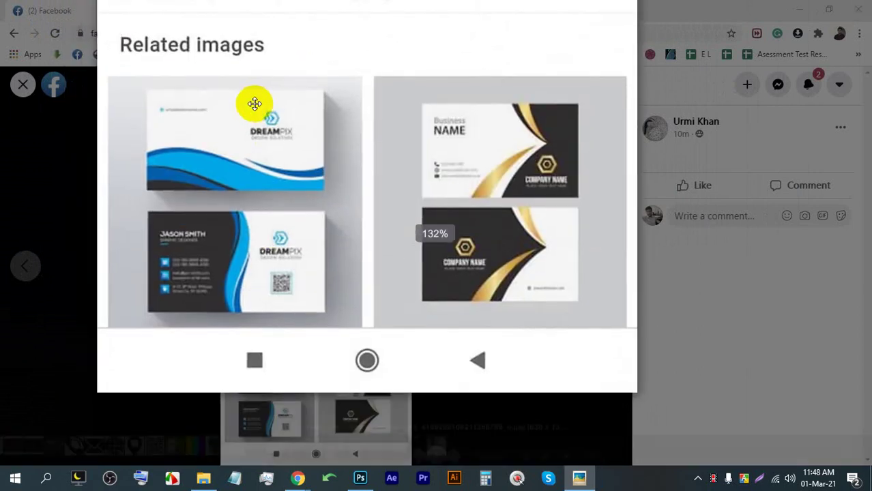
scroll(219, 172, "up", 5)
scroll(199, 173, "up", 4)
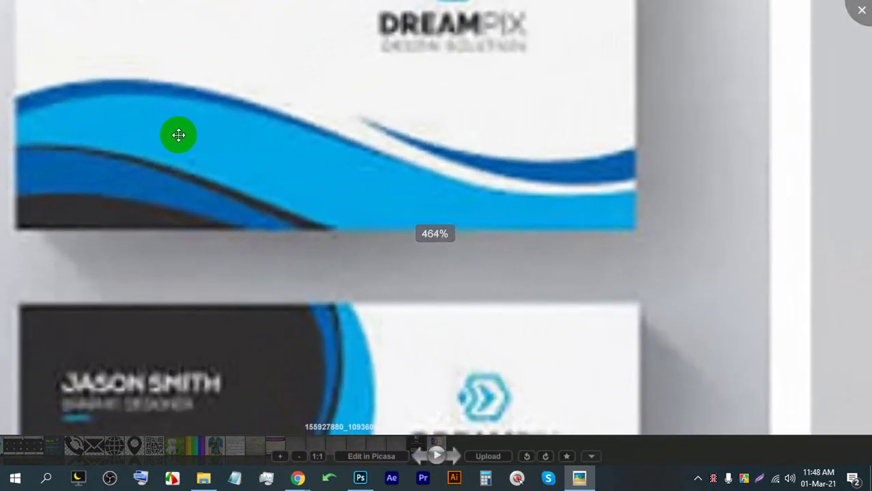
scroll(196, 146, "down", 4)
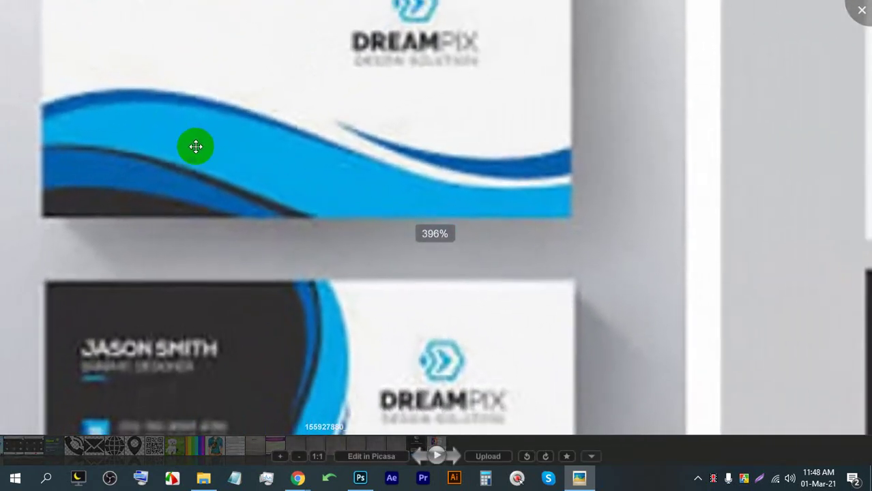
scroll(196, 147, "down", 2)
Inspect the gold and blue DreamPix cards, then close the photo viewer
left_click_drag(580, 136, 335, 160)
scroll(335, 160, "down", 1)
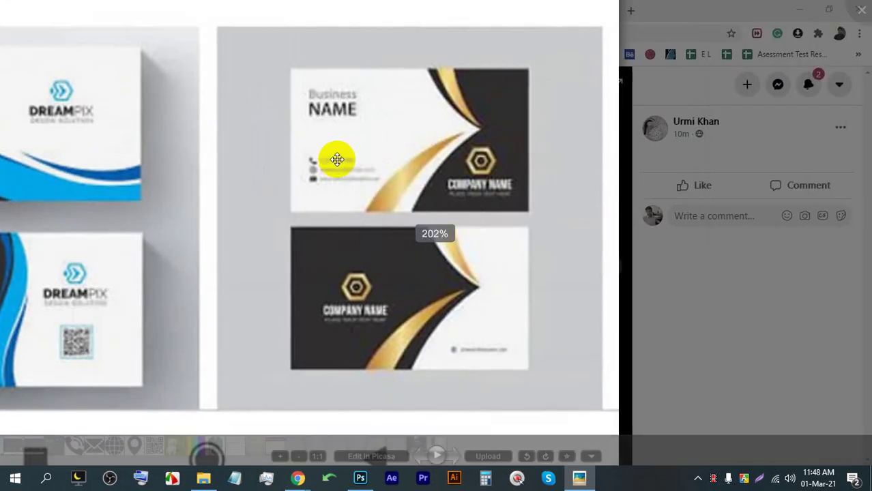
left_click_drag(414, 204, 467, 233)
scroll(276, 146, "up", 3)
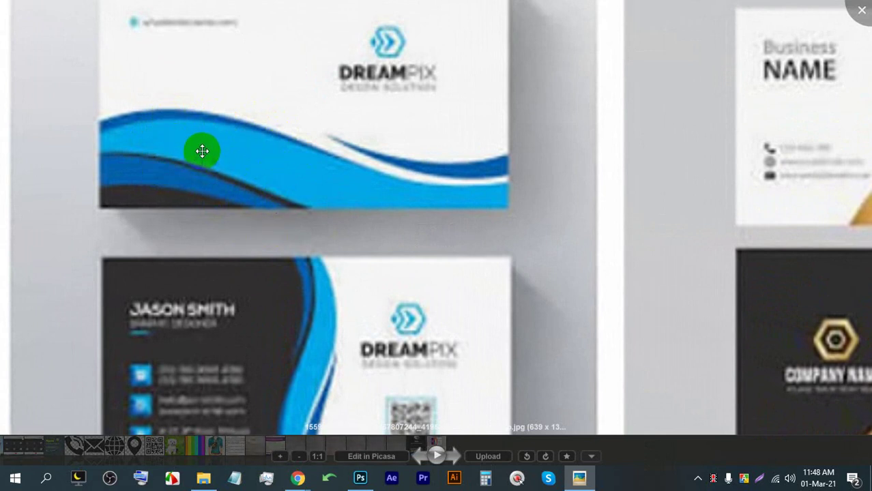
scroll(202, 151, "down", 2)
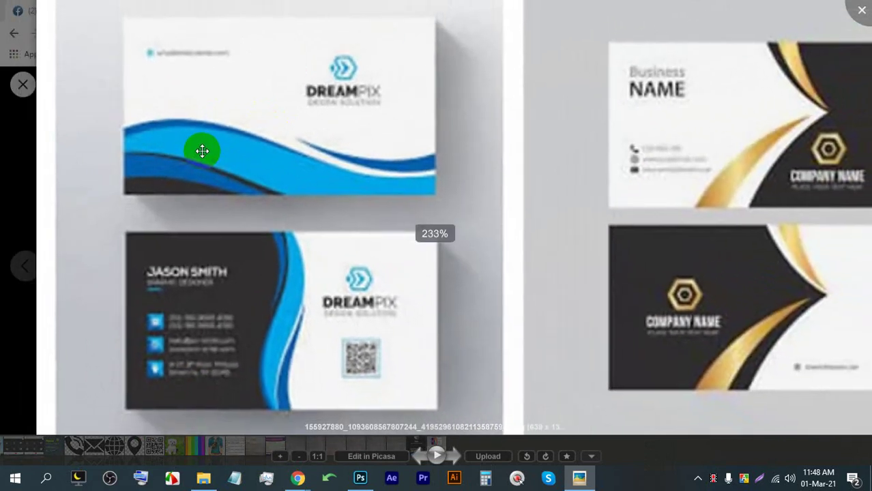
scroll(253, 170, "down", 3)
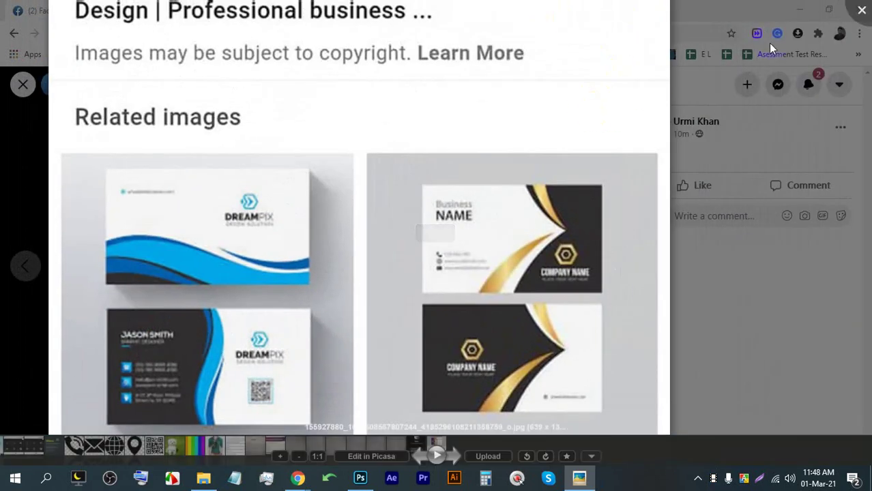
left_click(861, 9)
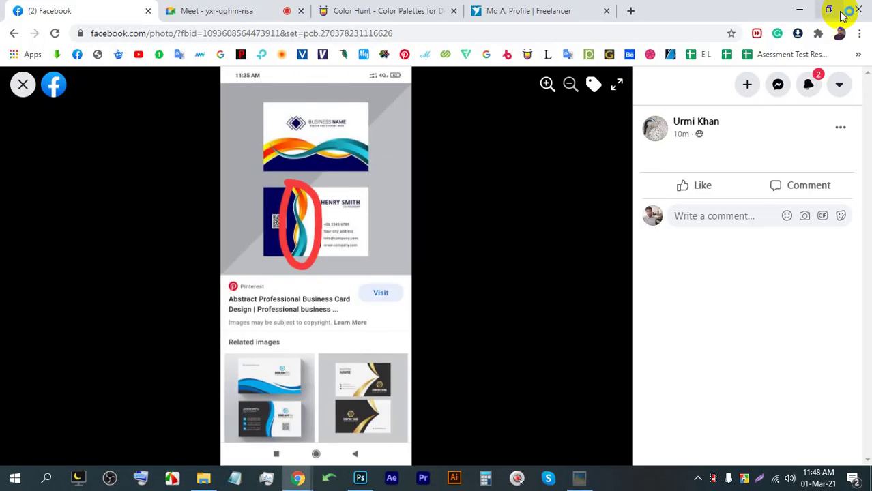
Place the downloaded reference jpg from Downloads onto Artboard 1 in Photoshop
left_click(203, 479)
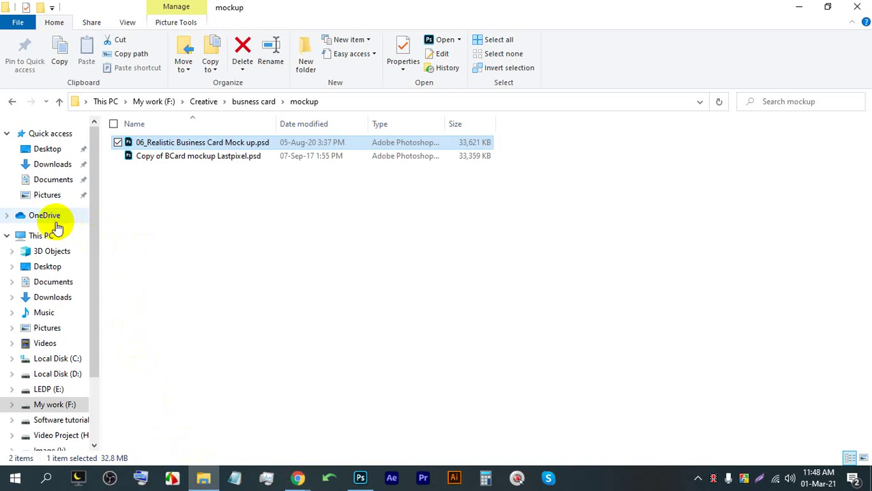
left_click(54, 165)
left_click_drag(144, 167, 329, 234)
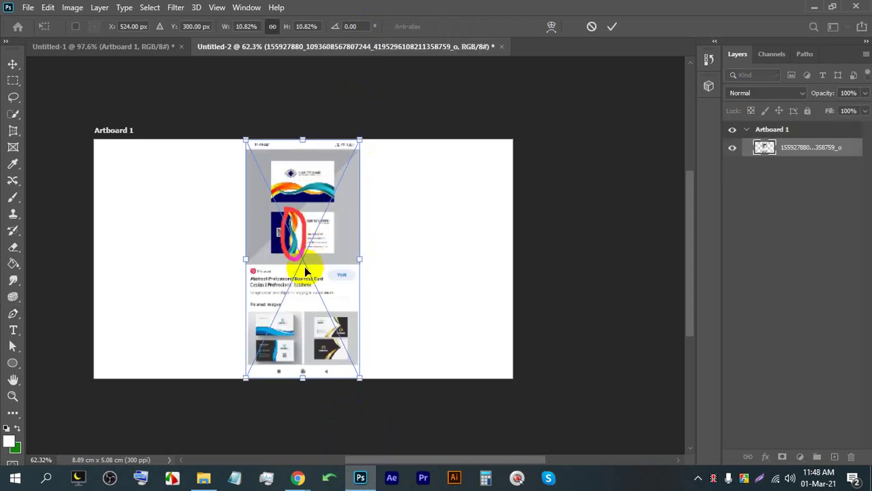
left_click(610, 27)
Scale the reference image up to about 26% with Ctrl+T and commit
key("p")
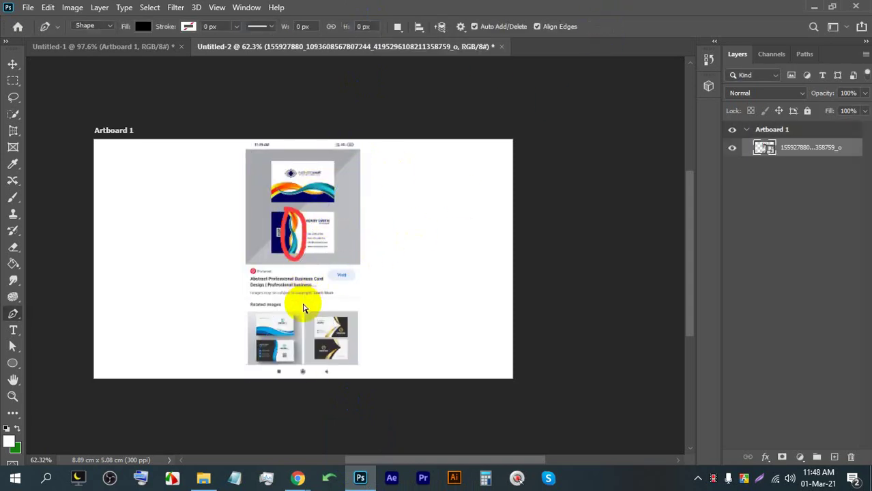
scroll(304, 309, "down", 2)
key("ctrl+t")
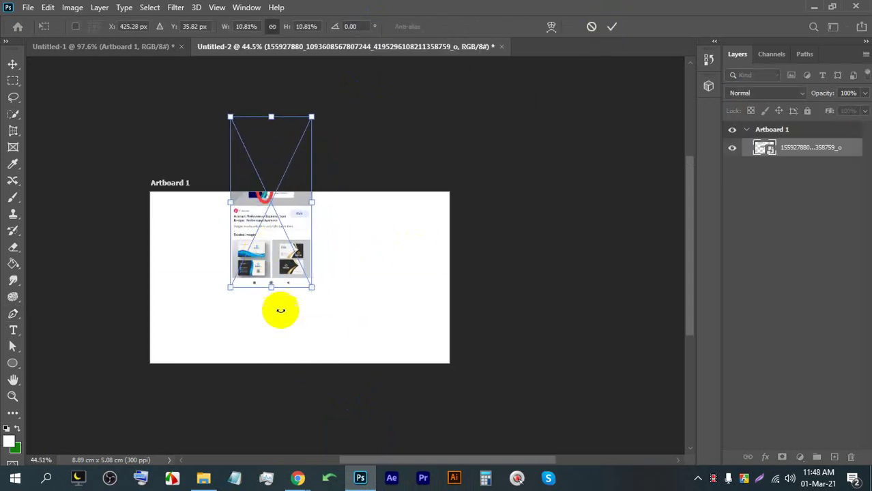
left_click_drag(271, 287, 283, 189)
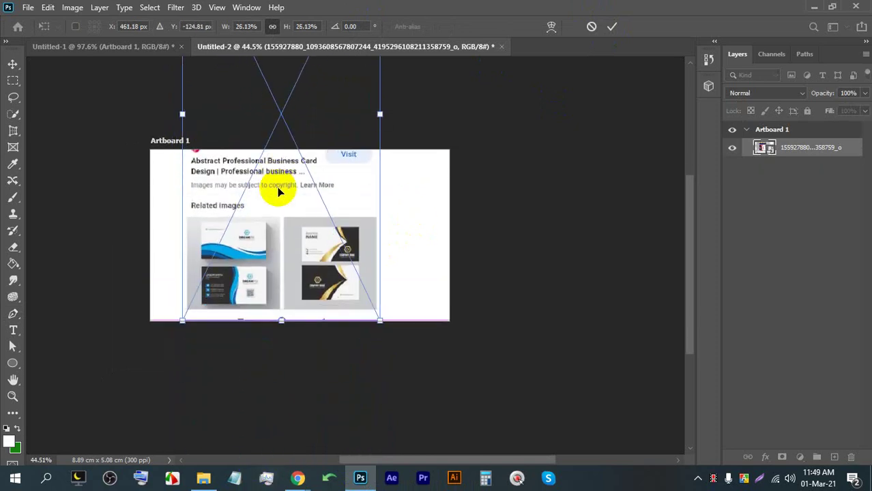
left_click(612, 26)
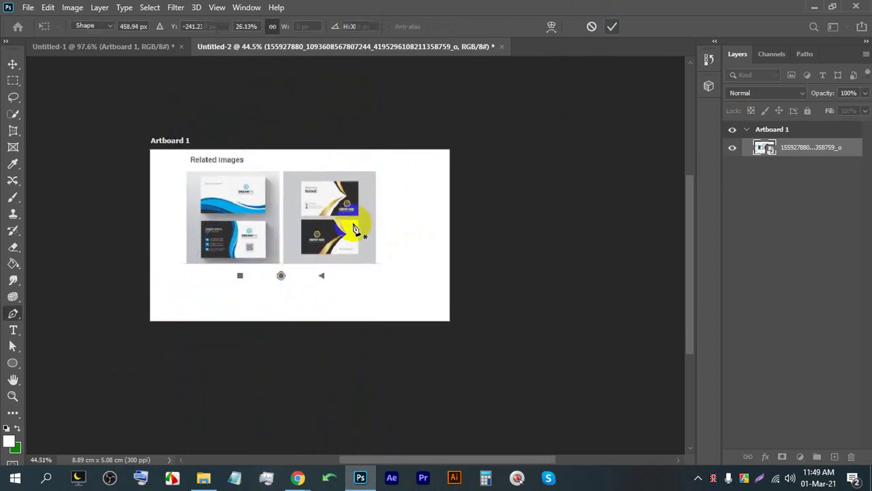
Zoom in on the wave and place the first Pen tool anchor on its edge
key("p")
scroll(356, 225, "up", 5)
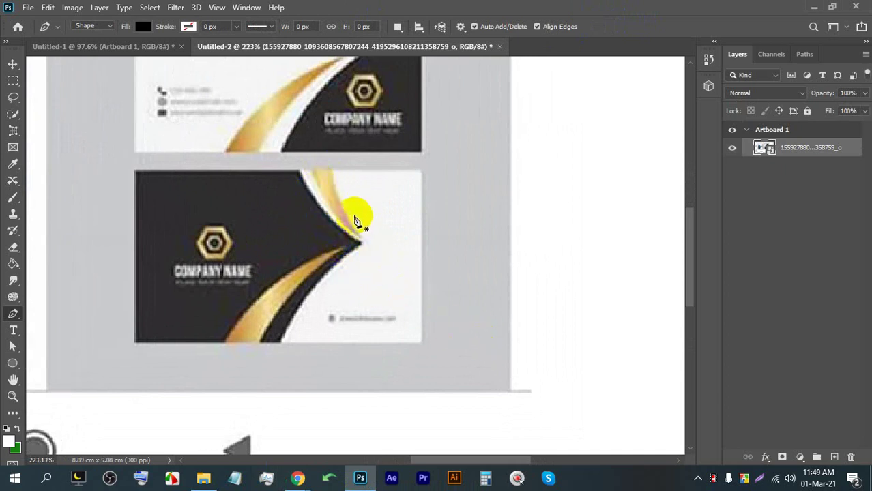
scroll(358, 218, "down", 5)
scroll(79, 191, "up", 3)
scroll(55, 132, "up", 4)
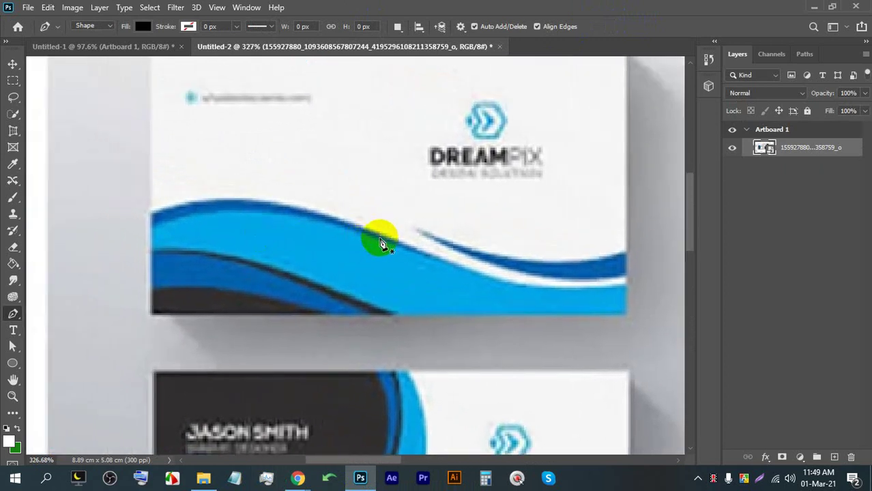
left_click(315, 292)
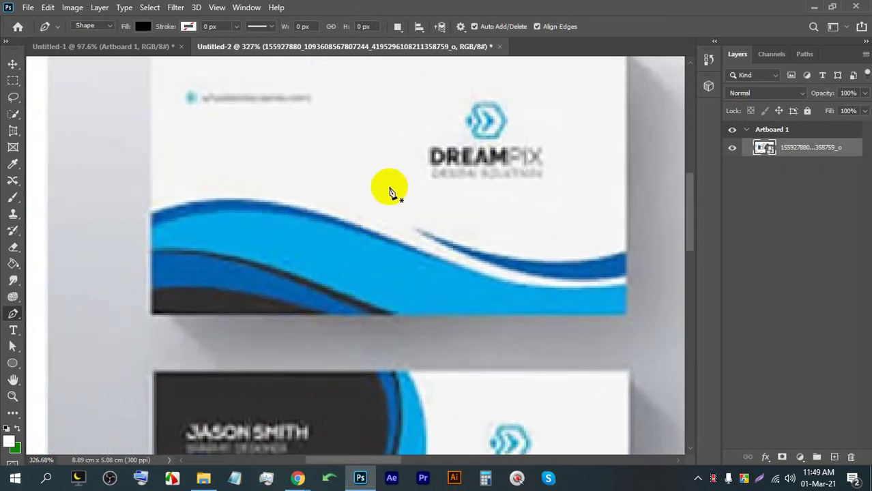
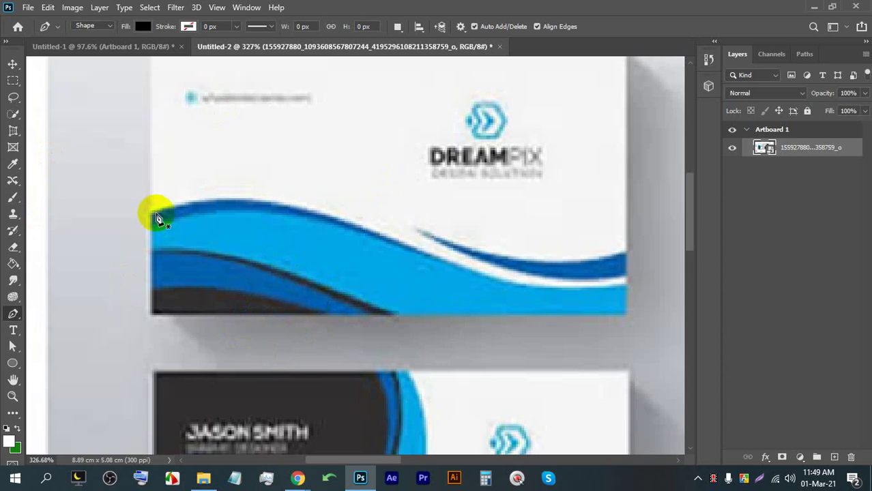
Admit the waiting participant to the Google Meet call, then go back to the Photoshop business card
left_click(203, 478)
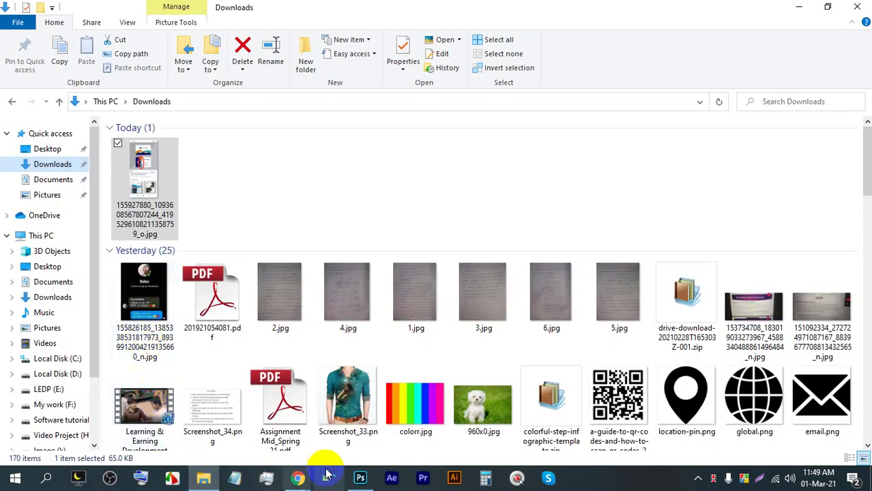
mouse_move(298, 478)
left_click(226, 413)
left_click(249, 10)
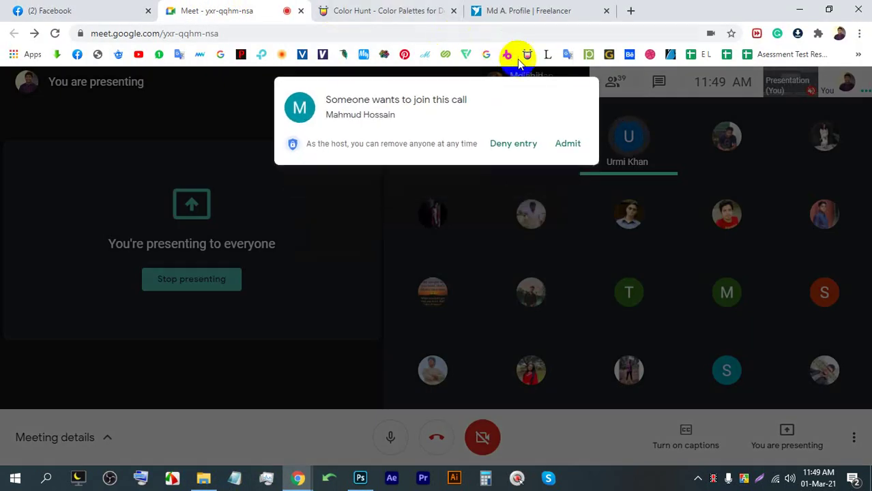
left_click(572, 144)
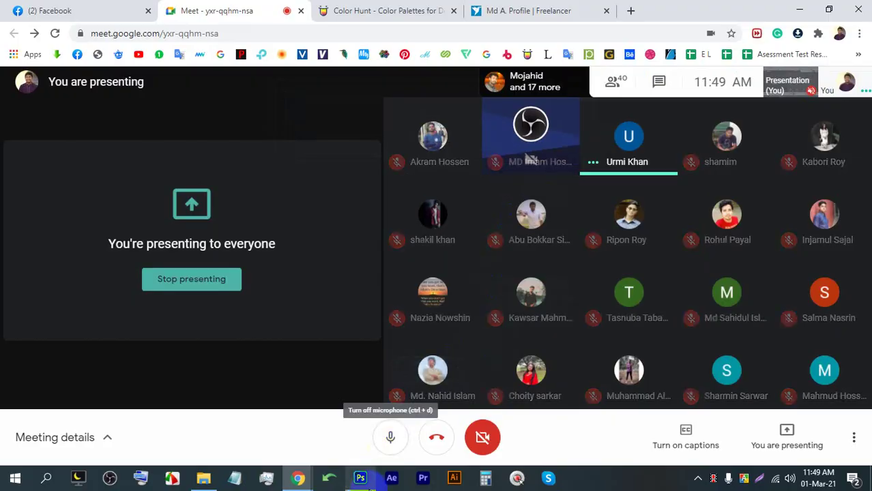
left_click(361, 477)
scroll(343, 279, "down", 3)
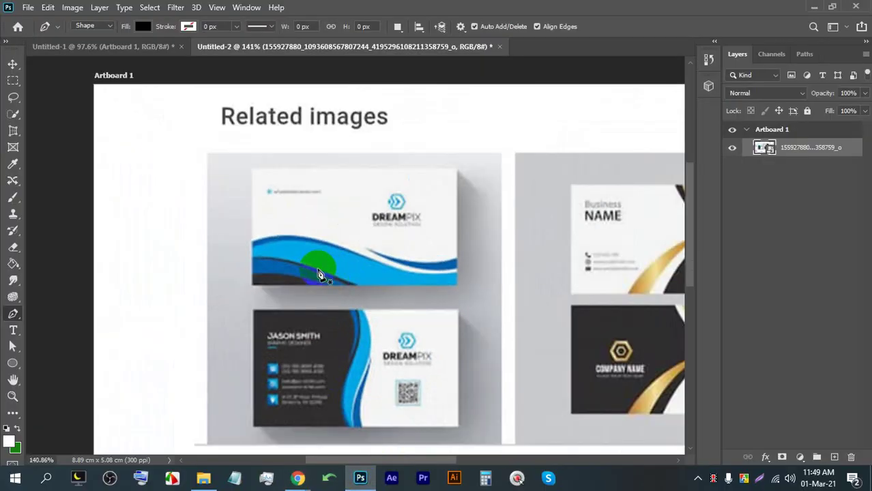
Start the Shape 1 pen path at the wave's left edge and curve it along the top
scroll(318, 275, "up", 6)
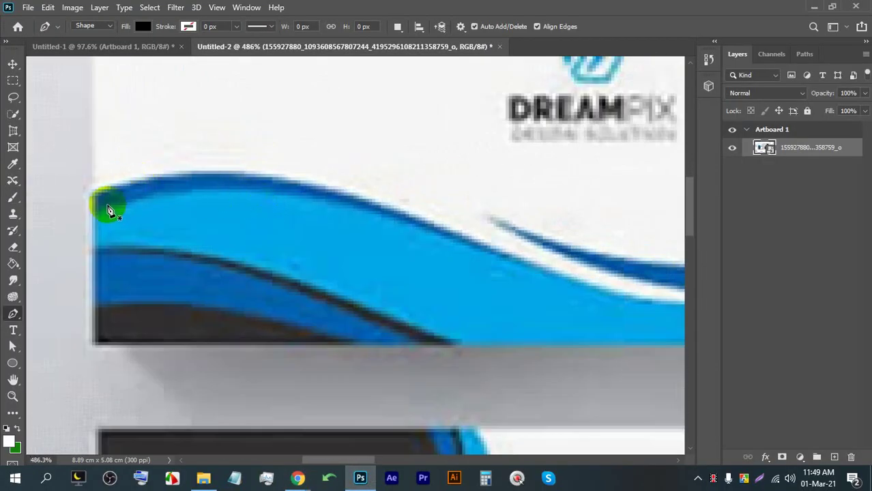
left_click(93, 198)
left_click_drag(213, 170, 266, 178)
scroll(219, 156, "down", 5)
scroll(443, 210, "up", 5)
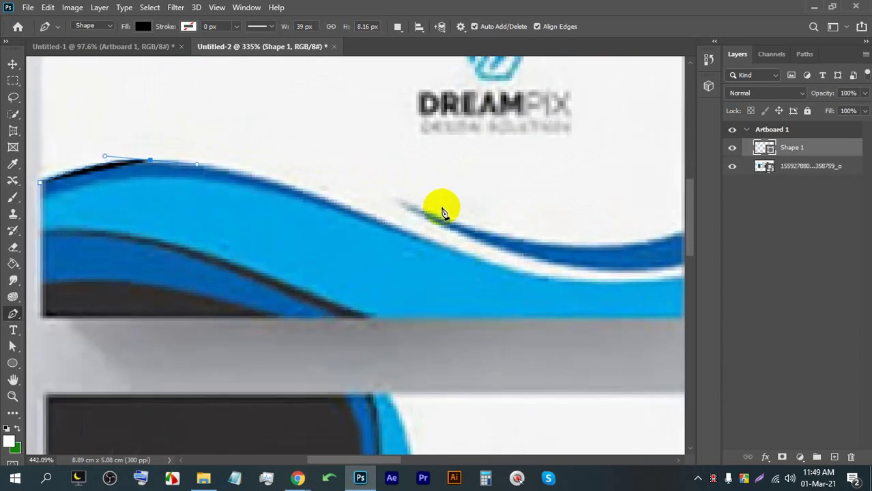
left_click_drag(516, 276, 595, 282)
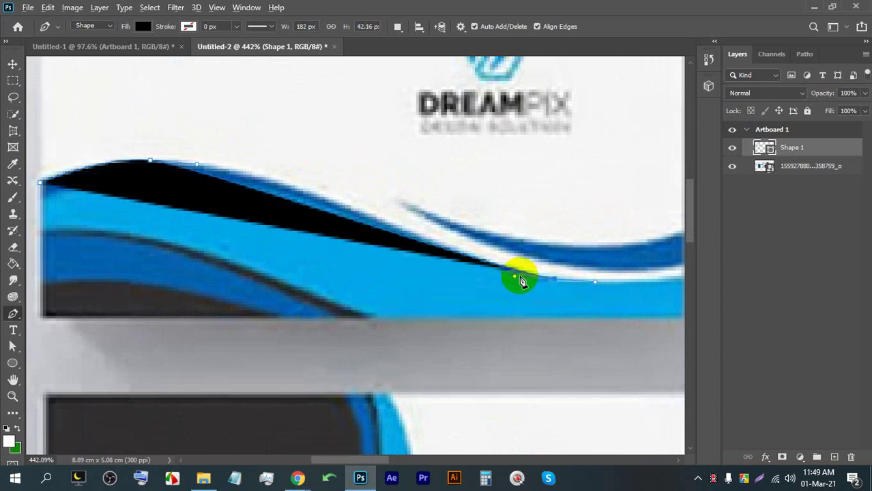
left_click(160, 131)
left_click_drag(160, 131, 173, 146)
scroll(174, 146, "down", 3)
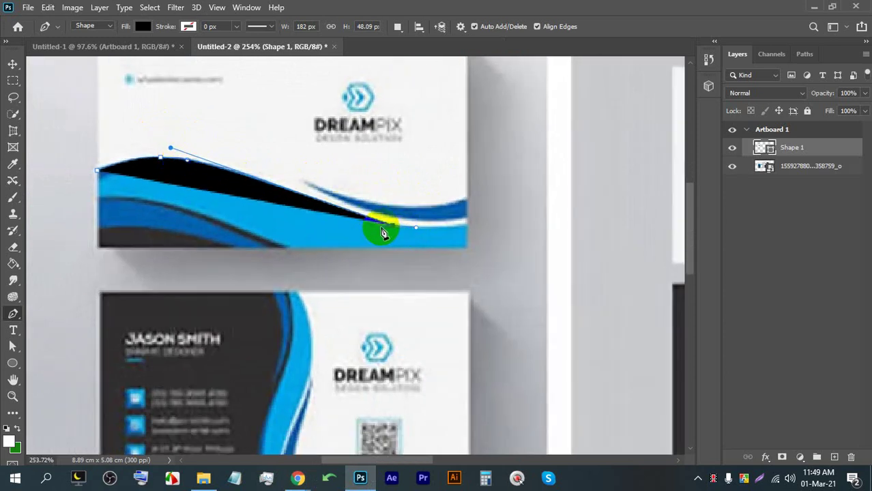
Set the shape's fill to No Color and add anchors along the wave, undoing a stray point
left_click(138, 25)
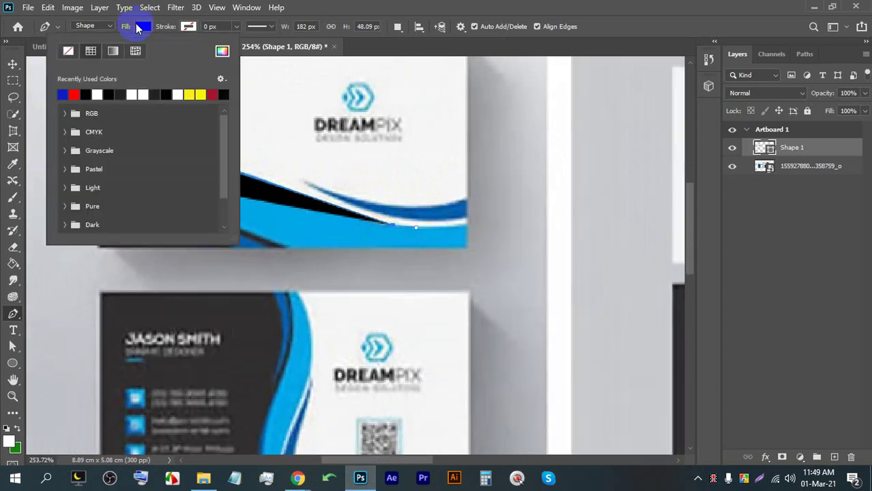
left_click(60, 52)
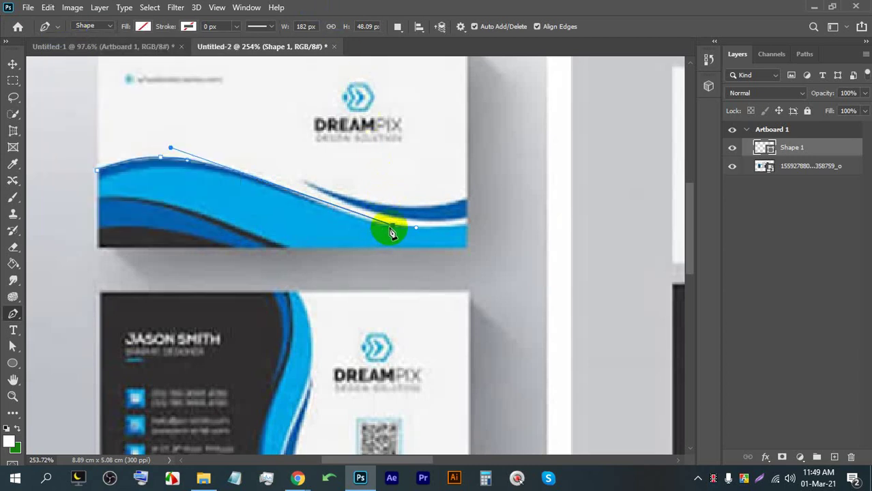
left_click_drag(392, 228, 171, 171)
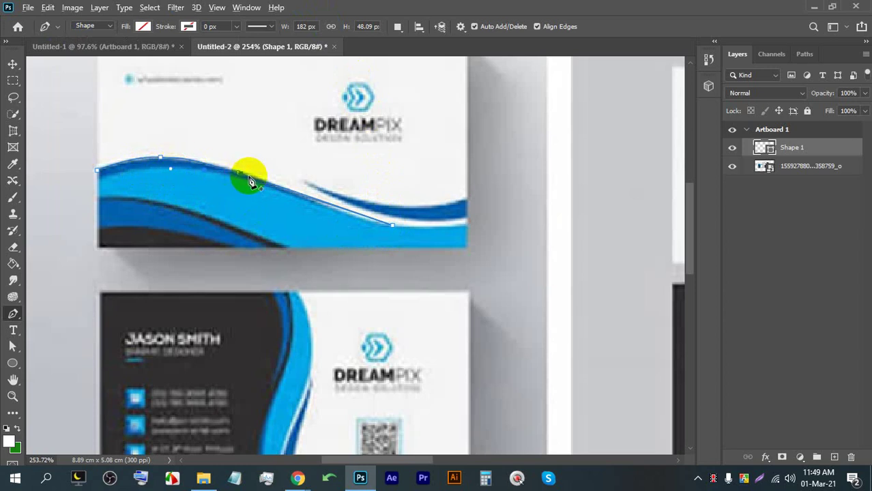
left_click_drag(242, 178, 283, 207)
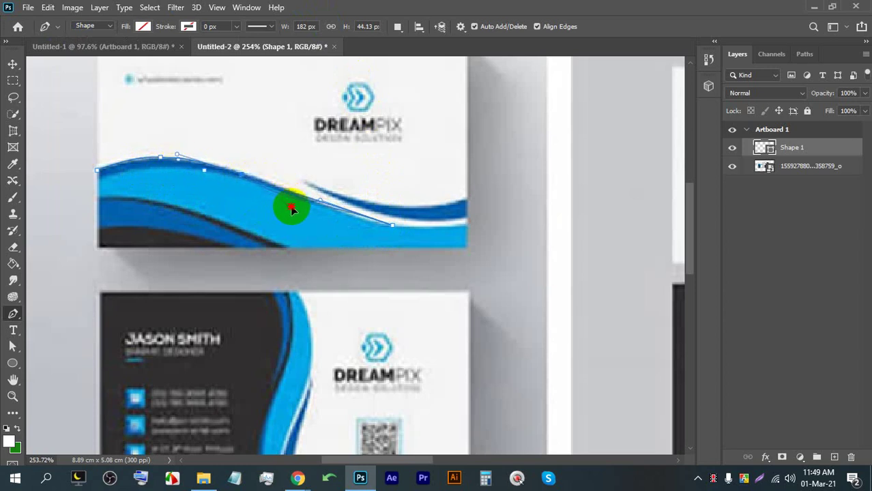
key("ctrl+z")
key("ctrl+z")
key("ctrl+z")
key("ctrl+z")
key("ctrl+z")
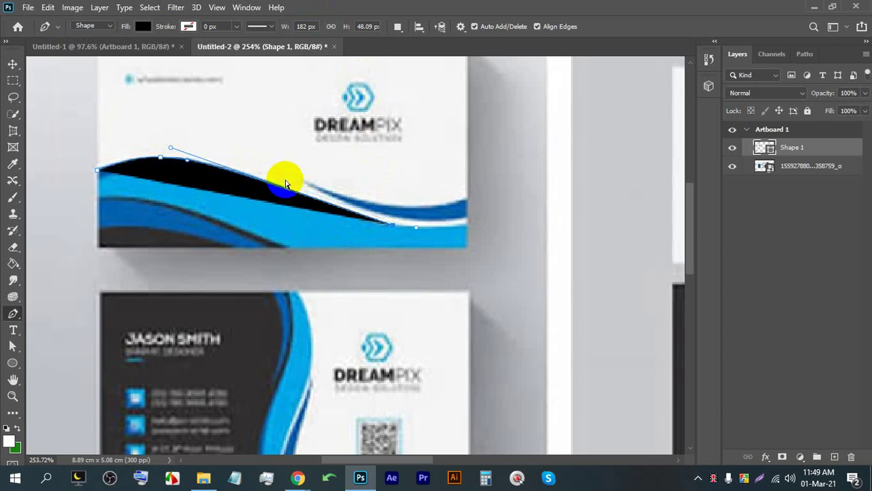
left_click(142, 26)
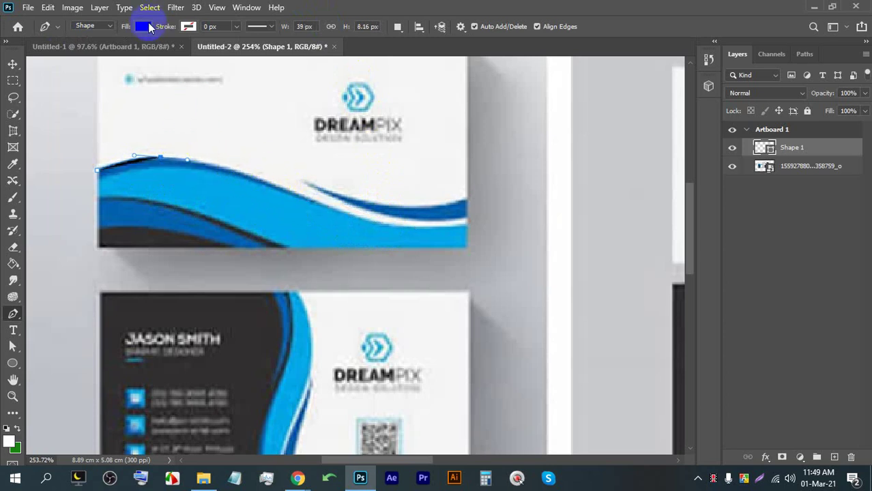
left_click(68, 52)
Extend the outline along the wave's top edge, undoing one misplaced anchor
scroll(288, 160, "up", 2)
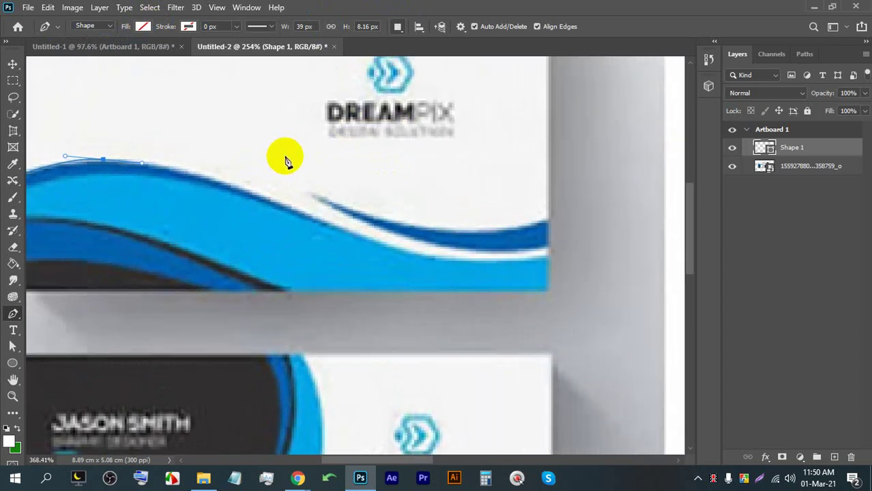
left_click_drag(357, 234, 379, 252)
key("ctrl+z")
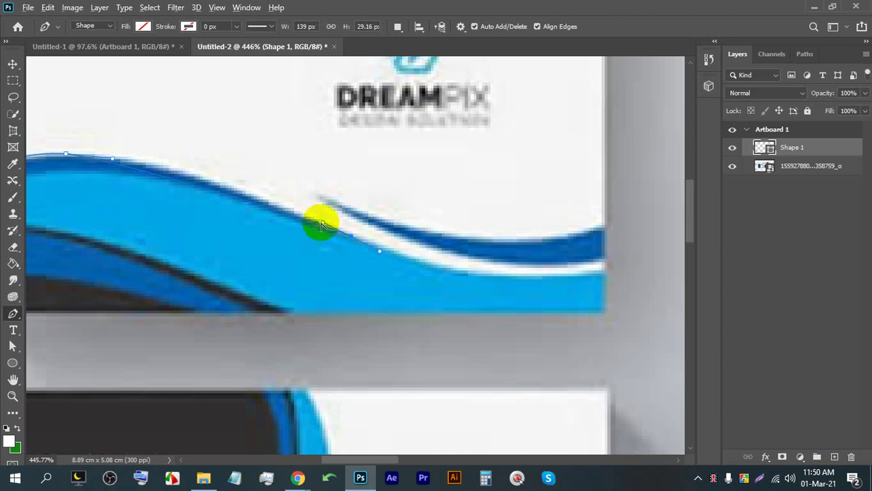
left_click(146, 148)
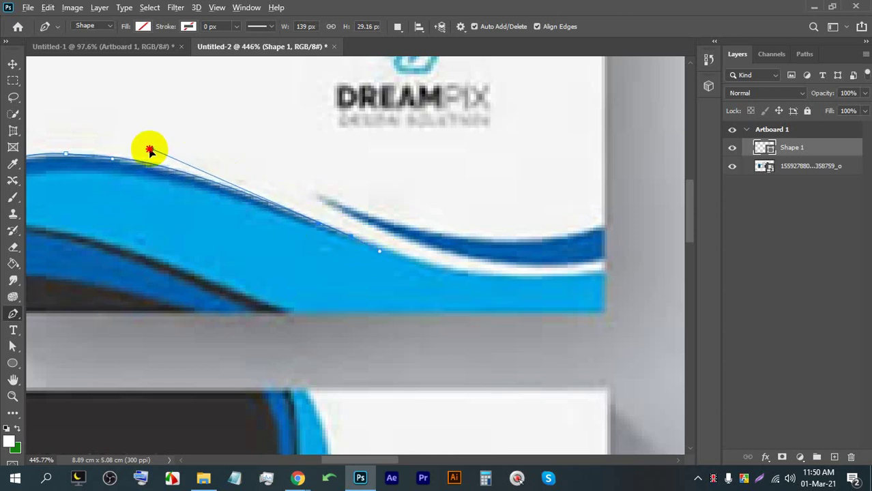
scroll(365, 208, "down", 2)
scroll(210, 191, "up", 3)
left_click(496, 262)
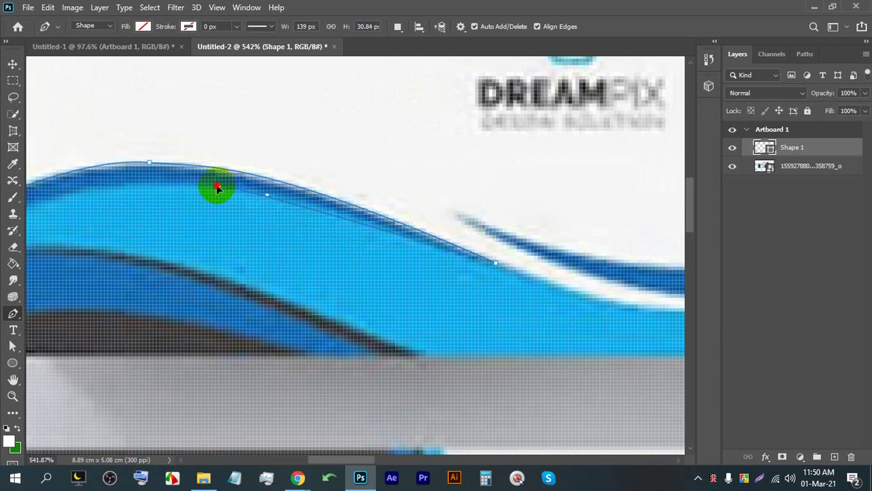
left_click(307, 193)
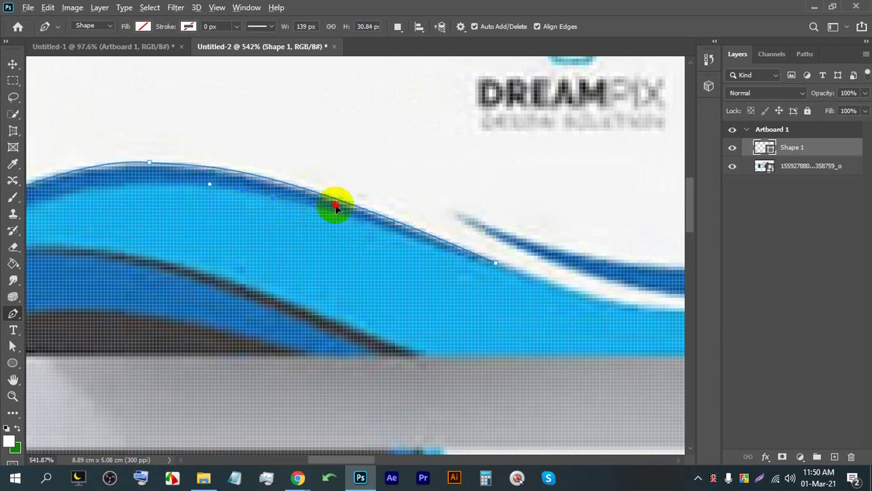
Adjust the left anchor's curve handles so the path hugs the wave
scroll(239, 176, "down", 4)
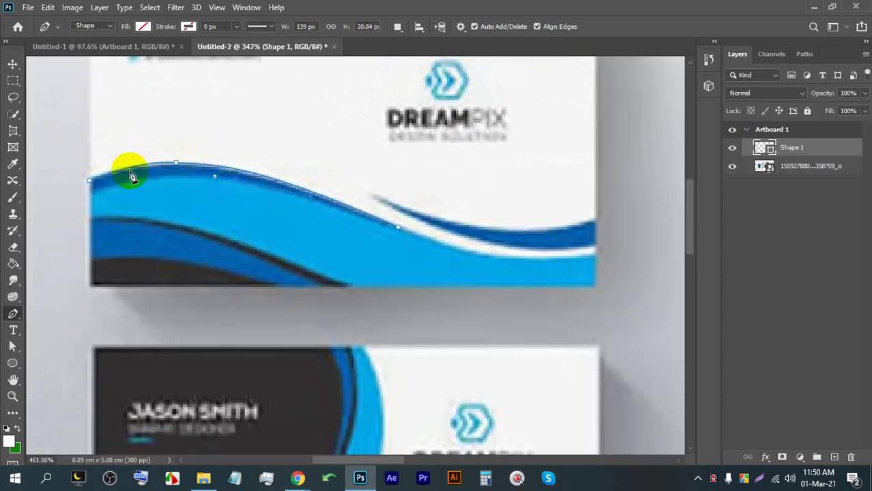
scroll(101, 199, "up", 4)
left_click_drag(78, 208, 58, 218)
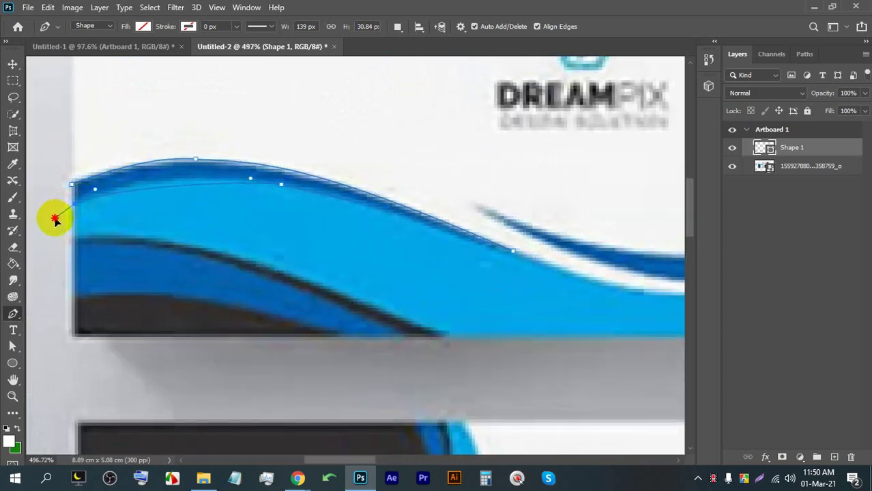
left_click_drag(95, 191, 121, 168)
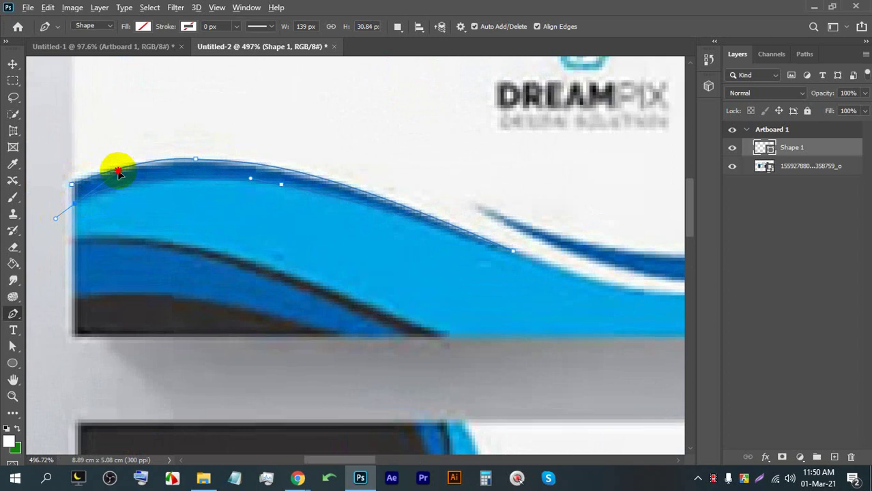
left_click_drag(79, 206, 76, 190)
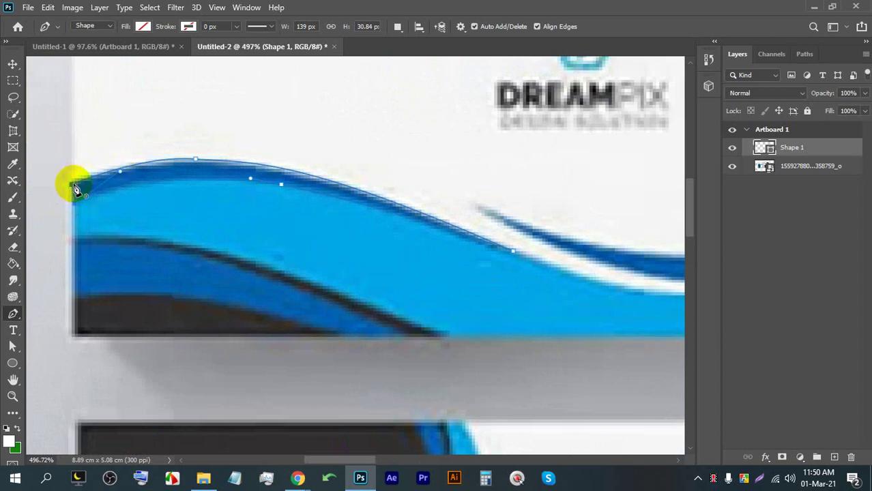
left_click(142, 29)
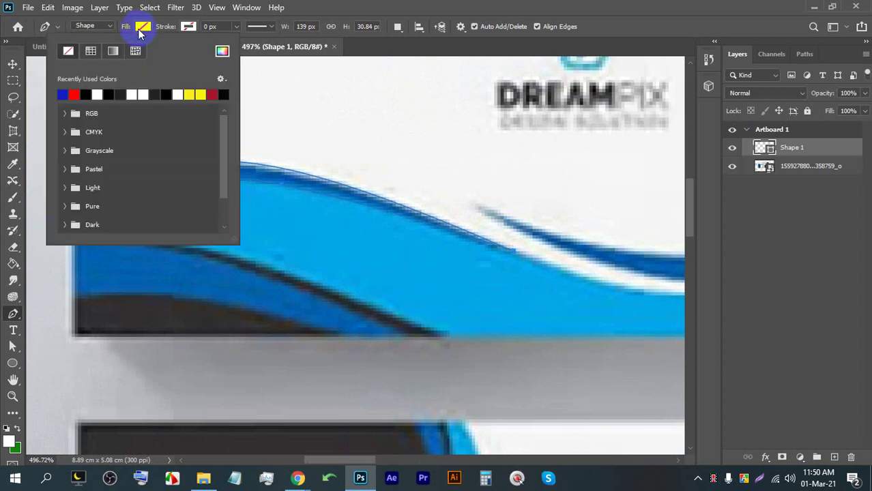
Fill Shape 1 with dark blue #0059b0 sampled from the card's wave stripe
double_click(66, 93)
scroll(181, 137, "down", 1)
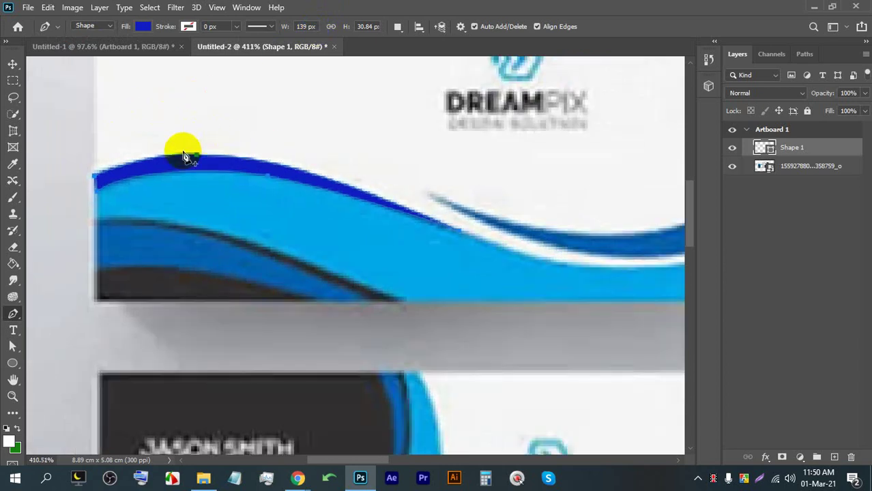
left_click(9, 170)
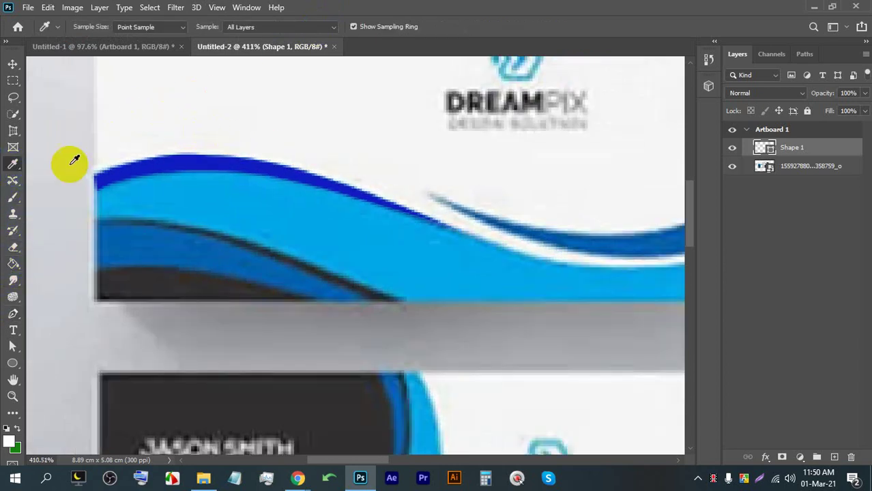
left_click(603, 238)
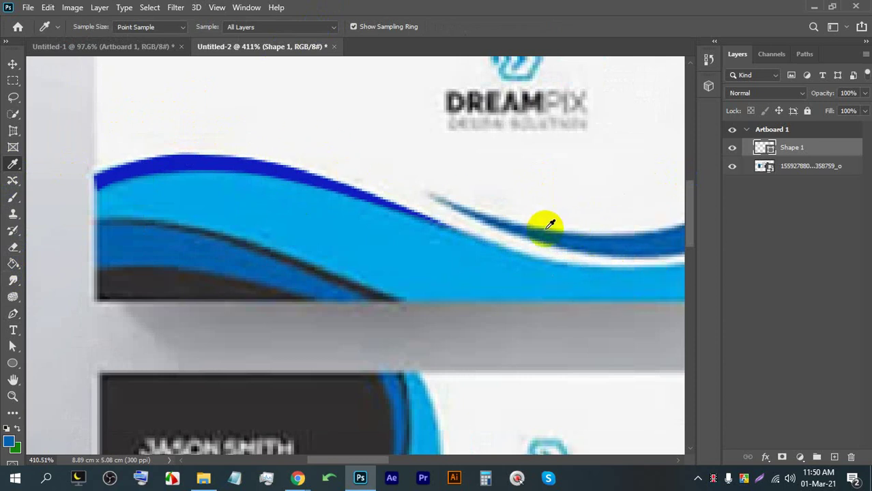
double_click(765, 151)
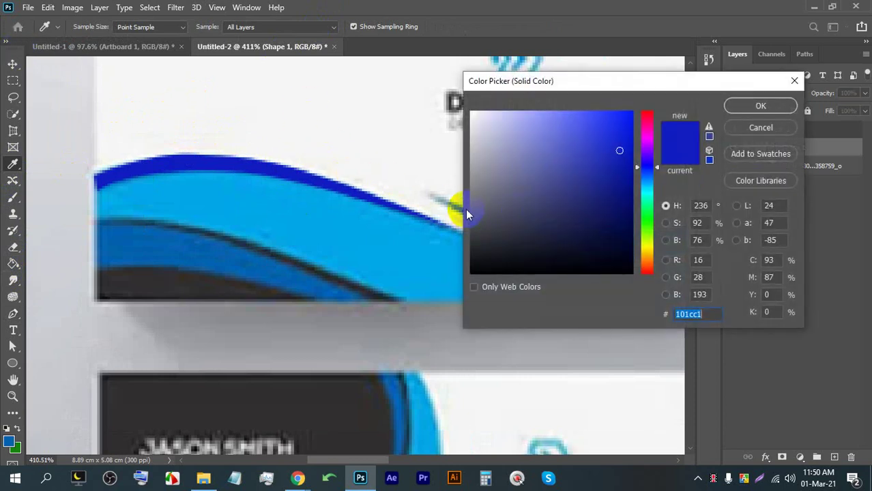
left_click(454, 200)
left_click_drag(543, 82, 735, 71)
left_click(596, 238)
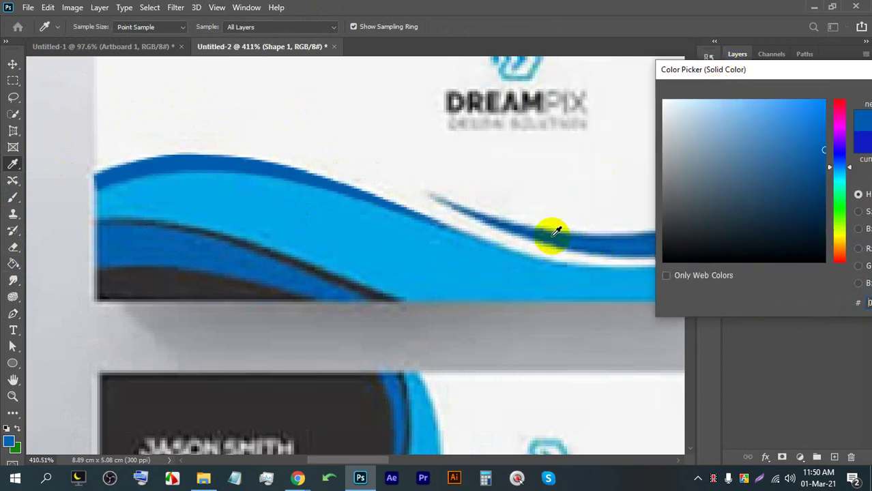
left_click_drag(823, 75, 619, 89)
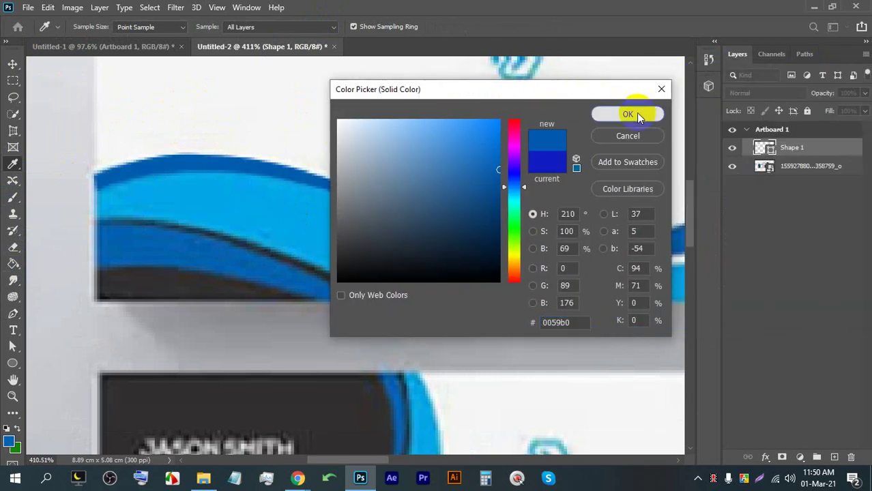
left_click(627, 112)
Zoom in on the wave and select the Pen tool for drawing shapes
scroll(101, 167, "down", 5)
scroll(232, 184, "up", 2)
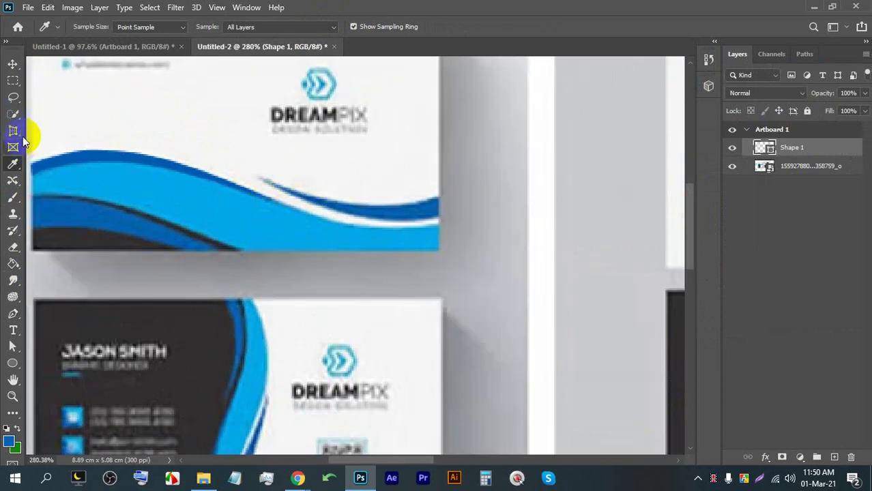
left_click(13, 313)
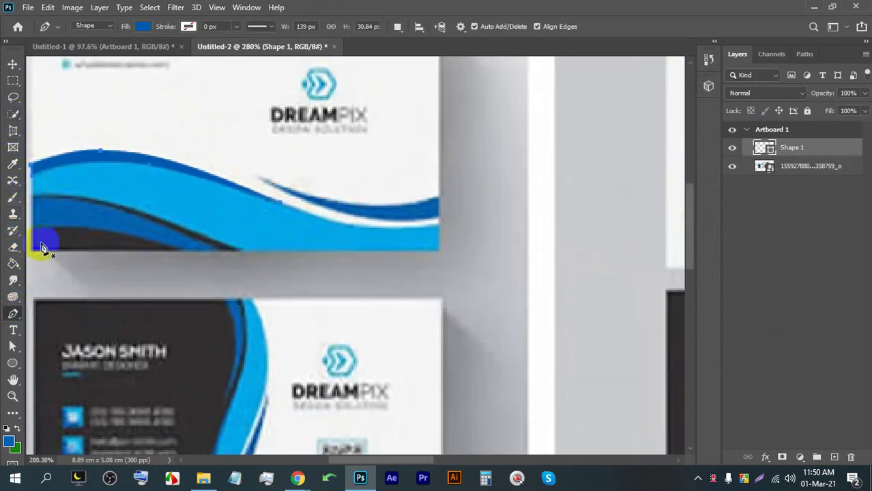
Start Shape 2 at the lower band's right end, replacing a misplaced first anchor
scroll(443, 238, "up", 3)
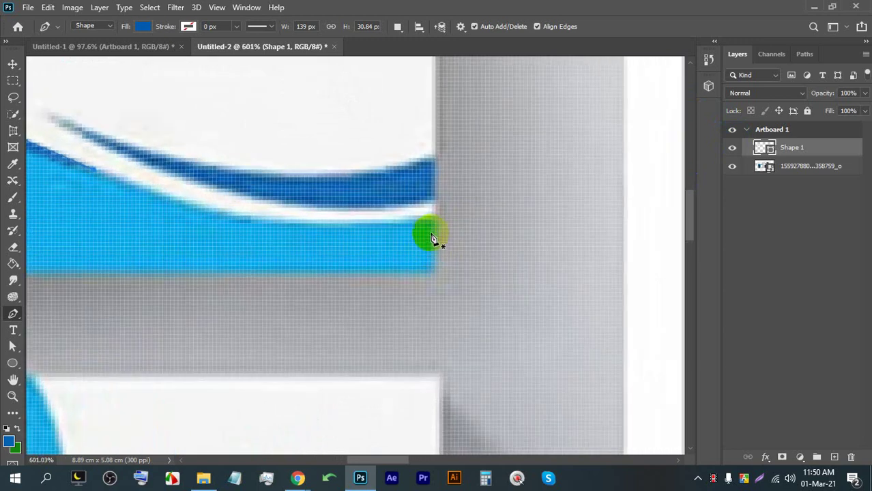
left_click(436, 213)
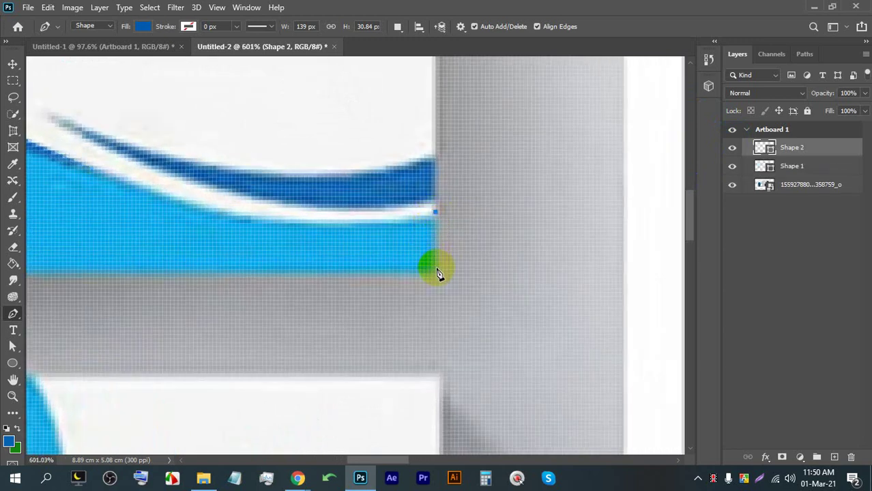
key("ctrl+z")
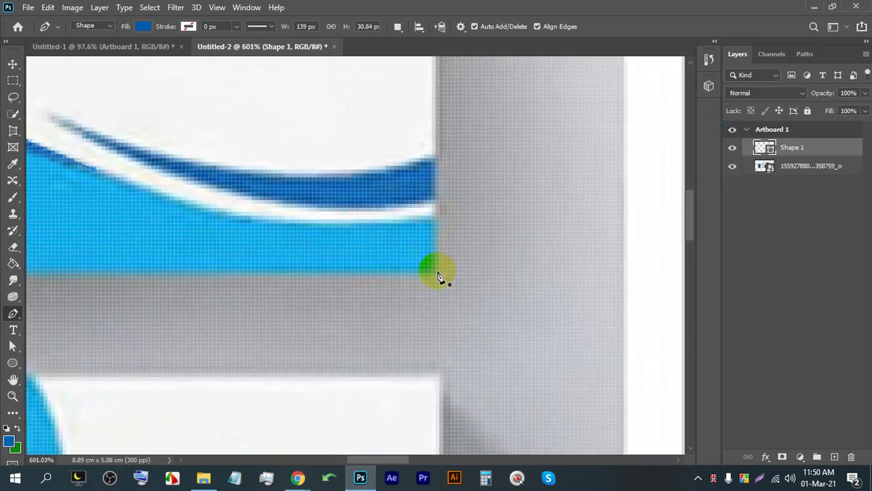
left_click(436, 278)
scroll(443, 262, "down", 5)
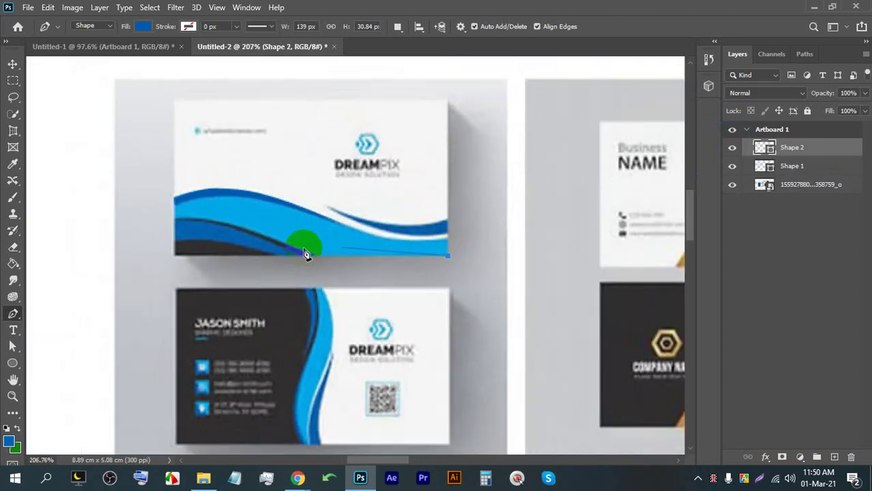
scroll(286, 254, "up", 4)
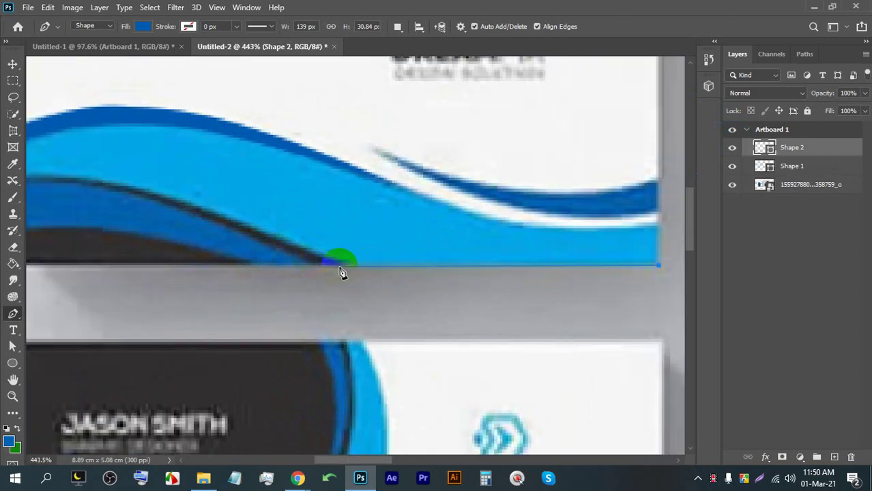
scroll(341, 273, "down", 5)
scroll(160, 253, "up", 4)
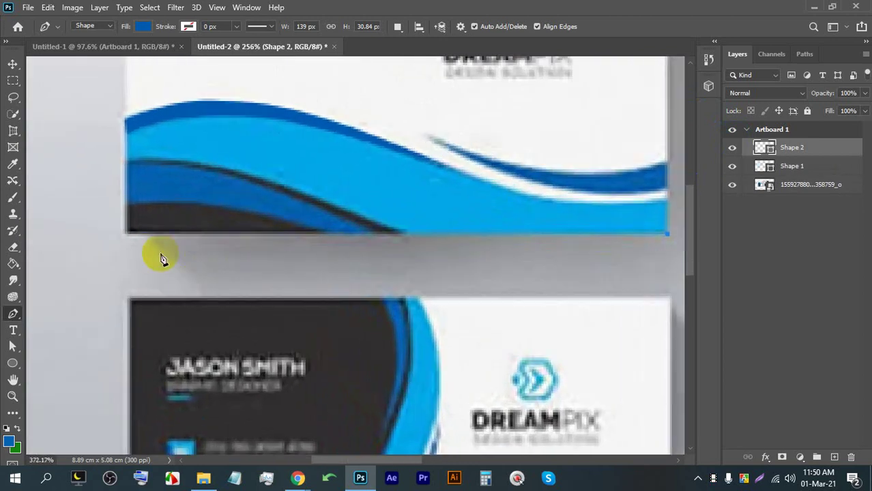
Anchor the band's lower-left corner and curve its top edge along the wave
left_click(125, 234)
left_click(128, 135)
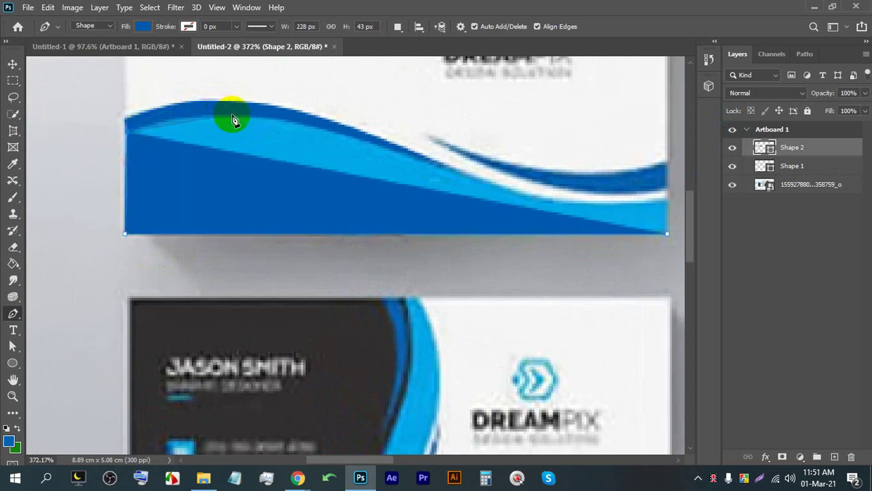
left_click_drag(283, 126, 313, 127)
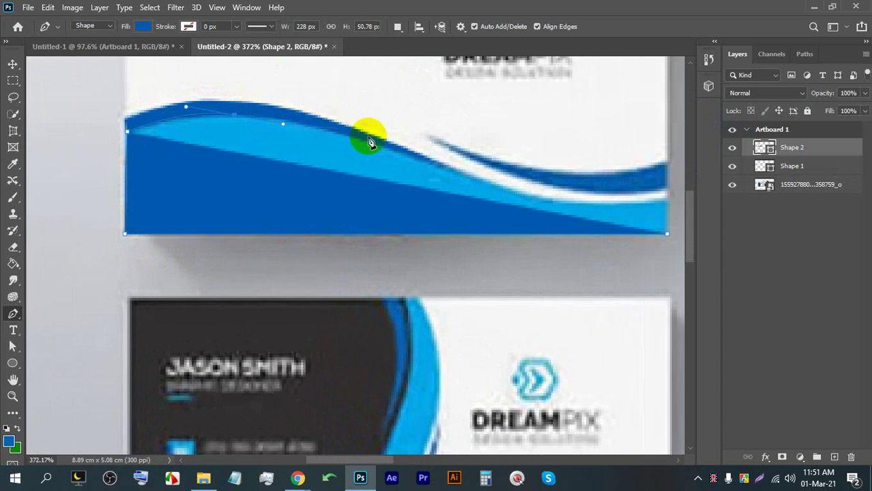
scroll(424, 166, "right", 3)
left_click(287, 195)
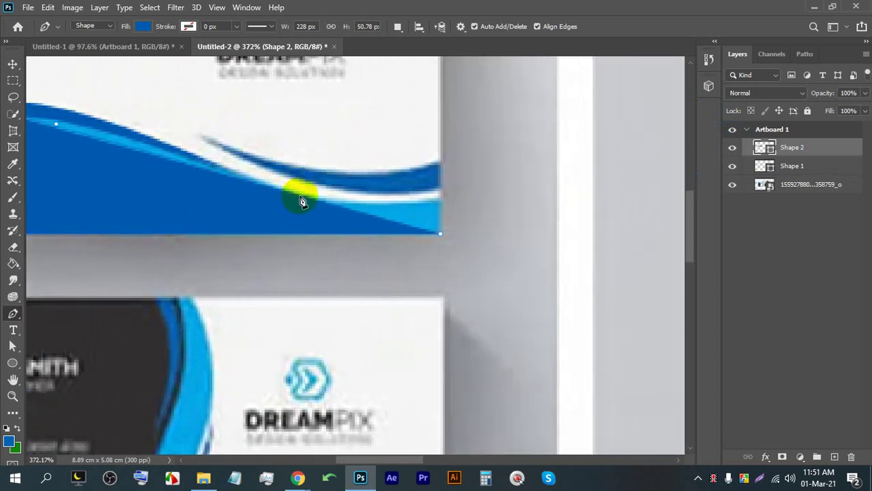
scroll(273, 193, "up", 1)
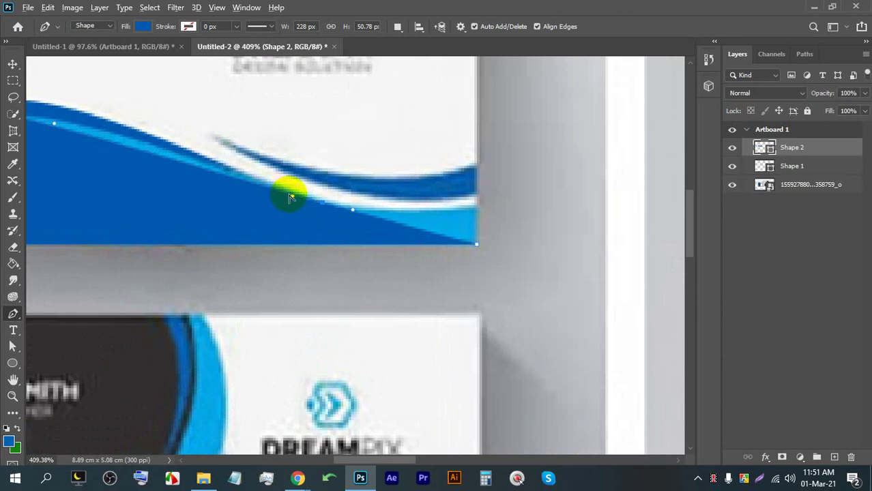
left_click_drag(292, 198, 101, 124)
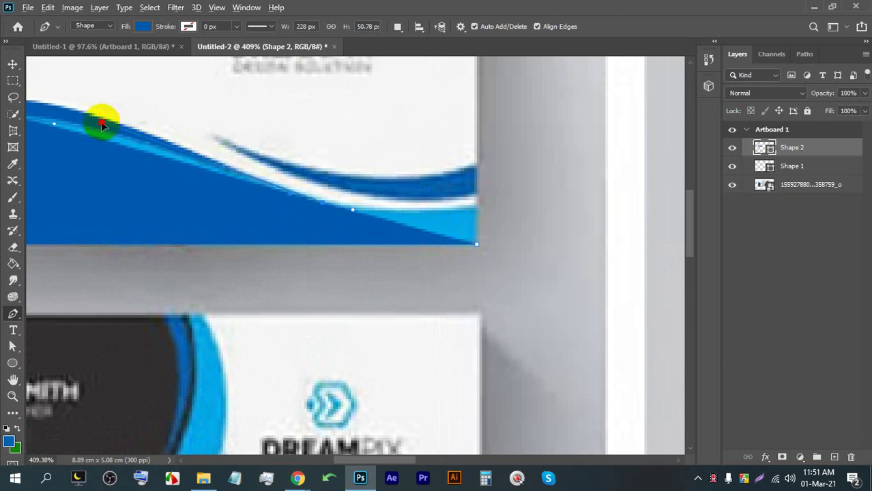
Bend the top curve at the band's right end to match the light-blue stripe
scroll(413, 224, "up", 3)
left_click_drag(553, 214, 288, 219)
scroll(288, 202, "down", 2)
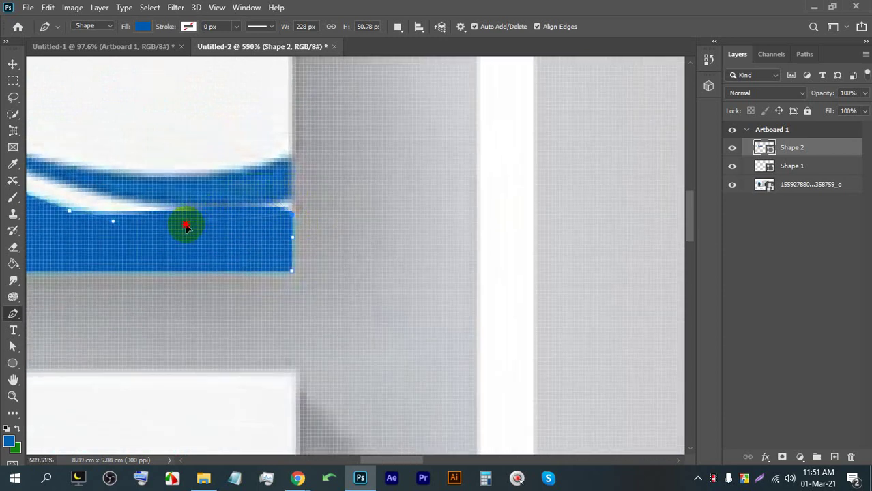
left_click_drag(189, 239, 189, 242)
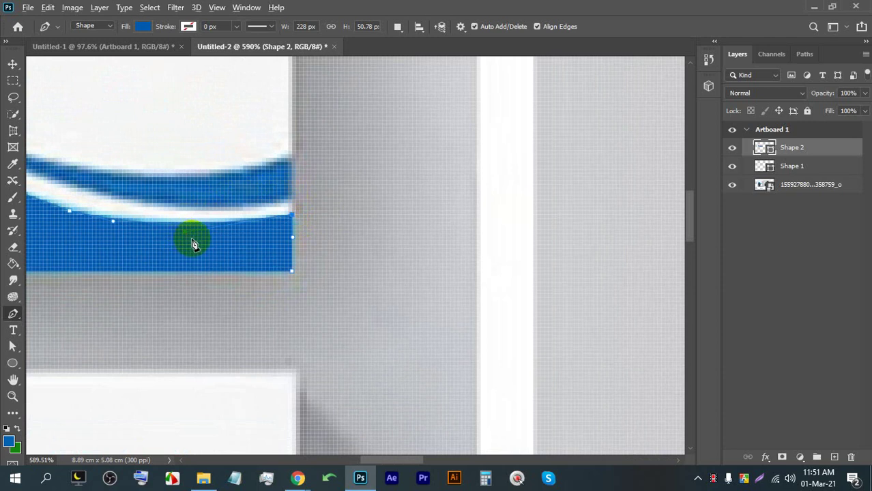
left_click(183, 230)
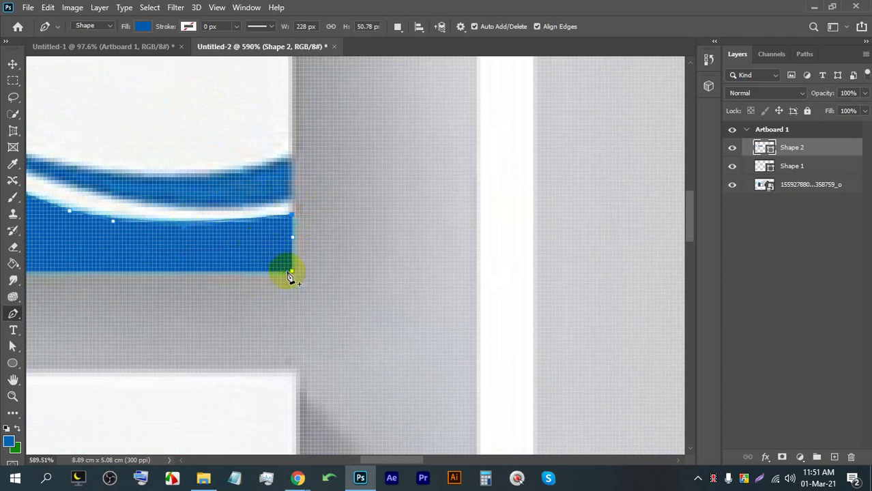
scroll(317, 262, "down", 10)
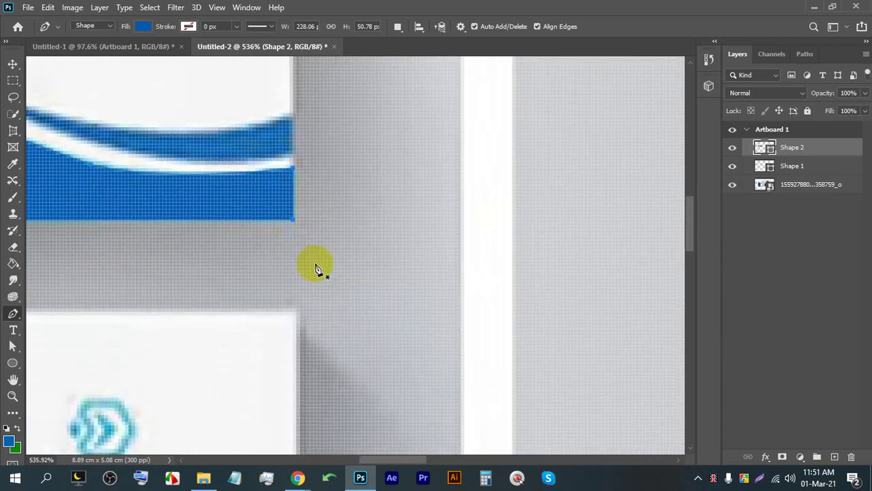
scroll(616, 195, "up", 3)
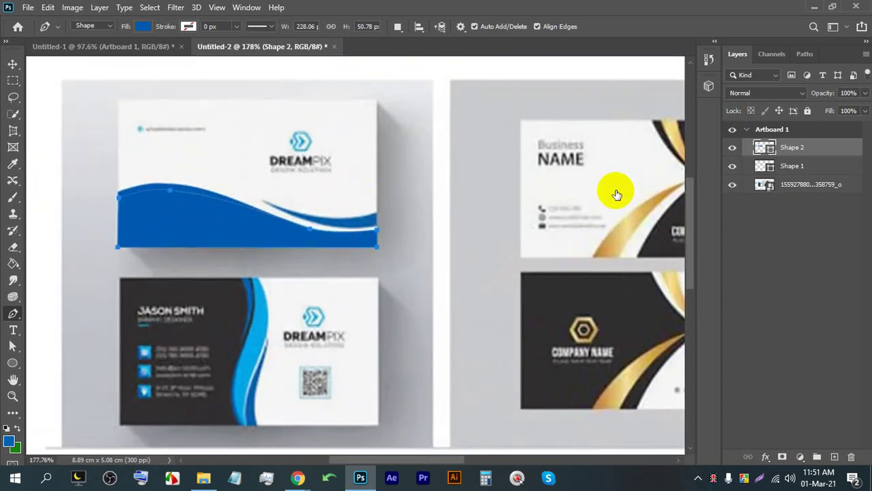
Recolour Shape 2 light blue #08a8ea sampled from the card's stripe
double_click(764, 154)
left_click(264, 328)
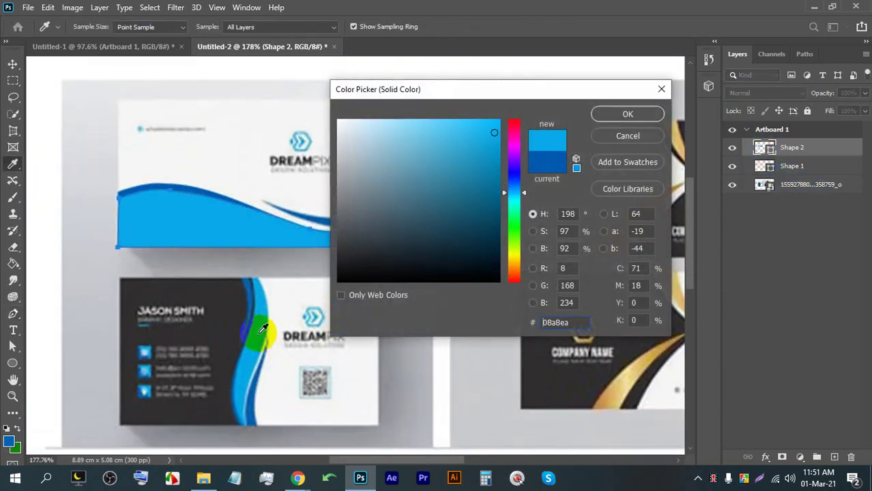
left_click(621, 114)
Hide Shape 2, Shape 1 and the reference image layer, leaving Artboard 1 blank
key("p")
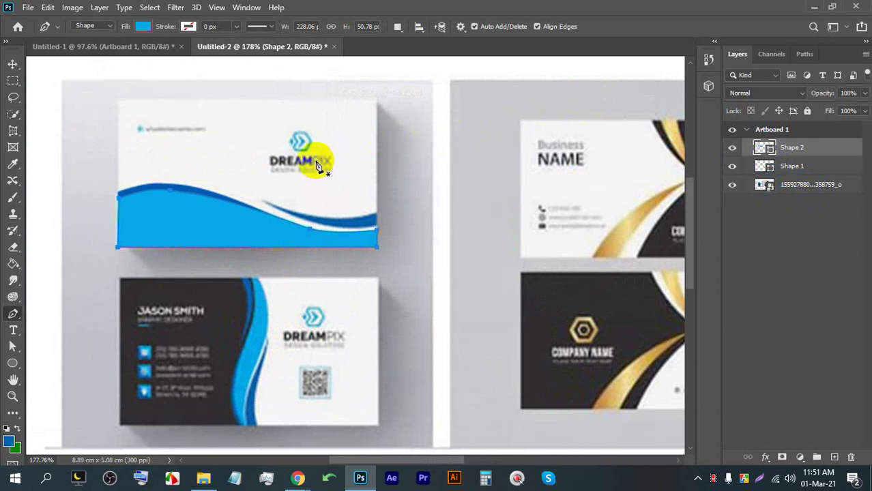
scroll(180, 195, "up", 3)
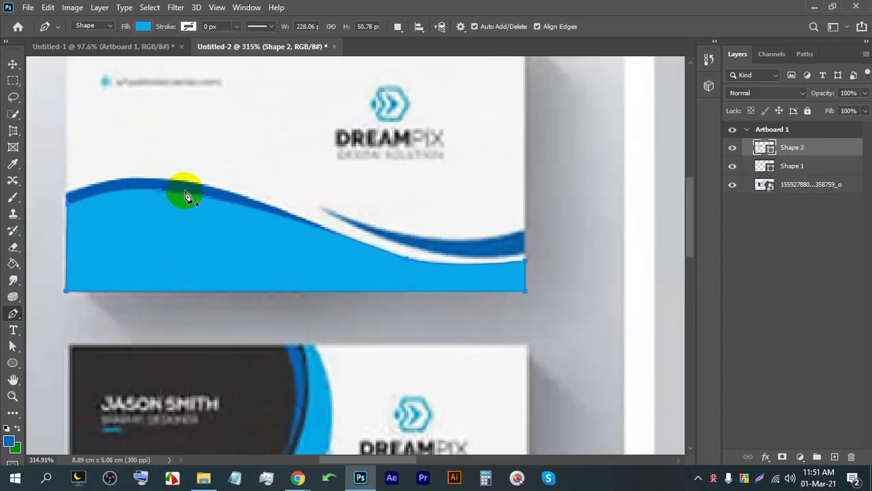
scroll(185, 196, "down", 5)
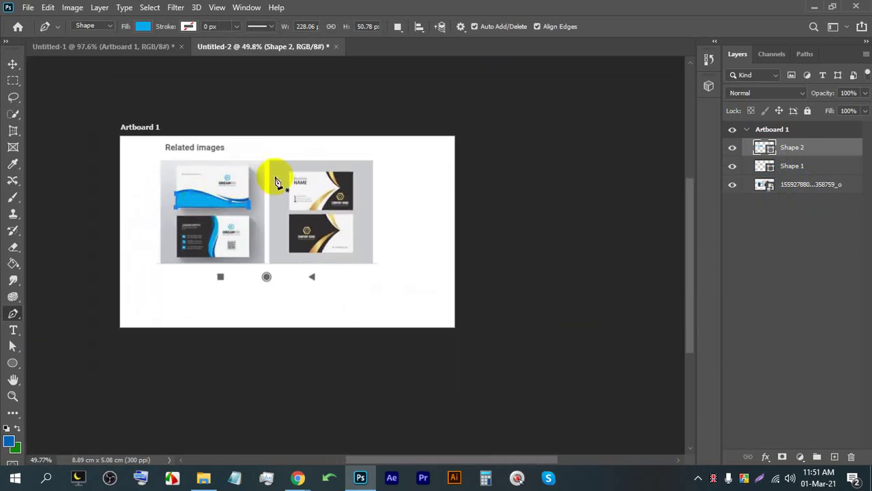
scroll(374, 163, "up", 1)
left_click(732, 148)
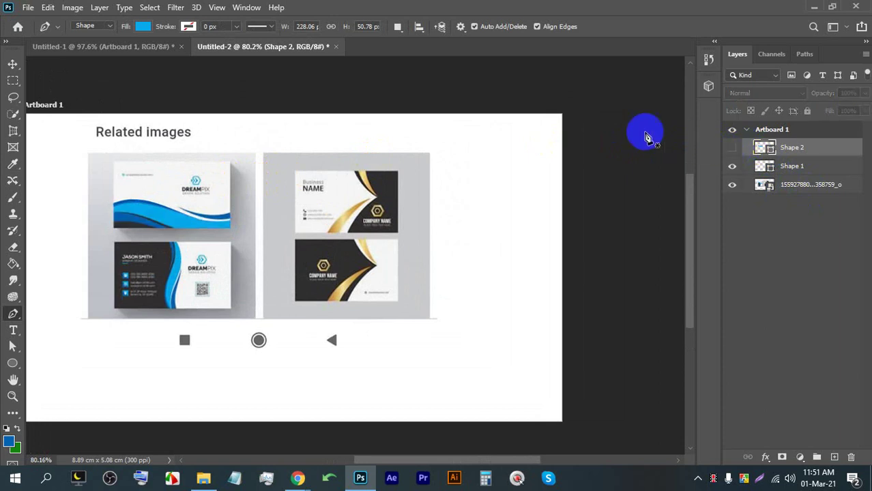
scroll(687, 155, "down", 2)
left_click(734, 148)
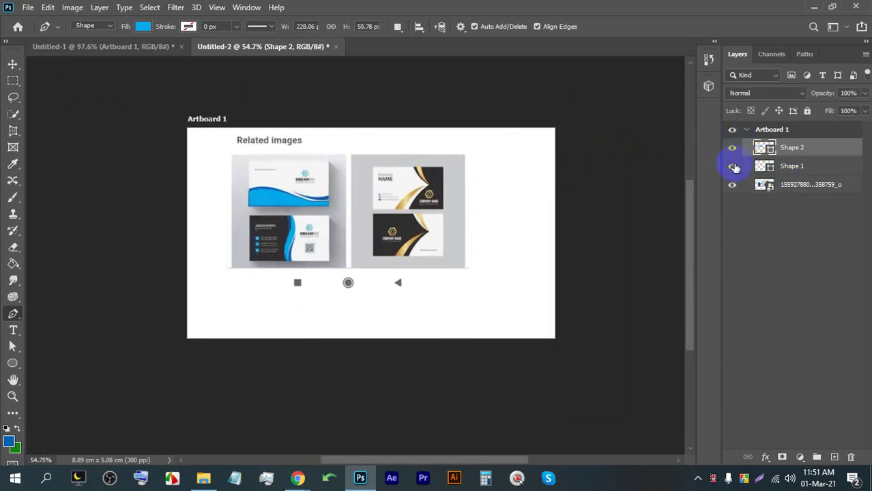
left_click(732, 184)
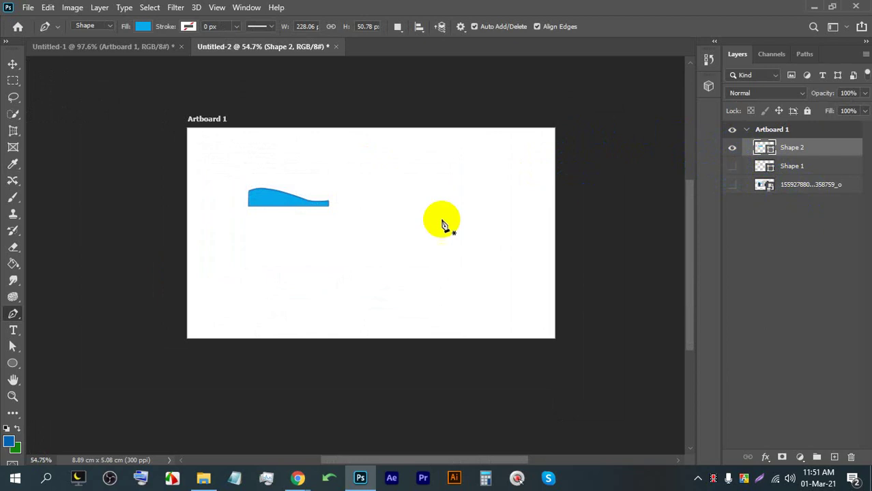
left_click(733, 148)
scroll(443, 243, "up", 2)
scroll(182, 239, "down", 1)
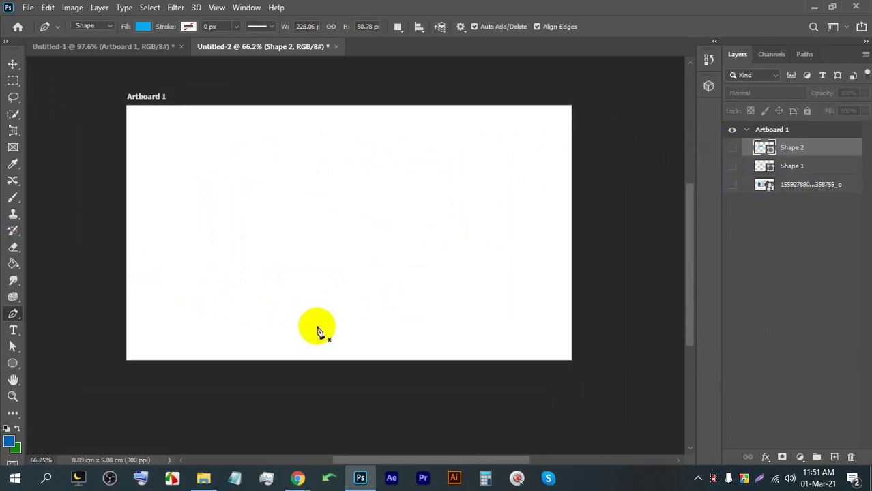
scroll(330, 331, "up", 1)
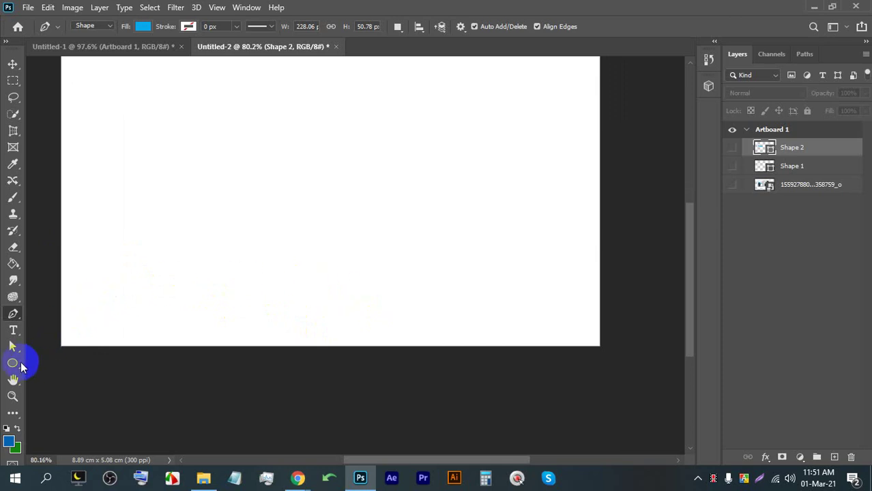
Draw Rectangle 1 across the lower part of the artboard with the Rectangle tool
right_click(13, 364)
left_click(70, 362)
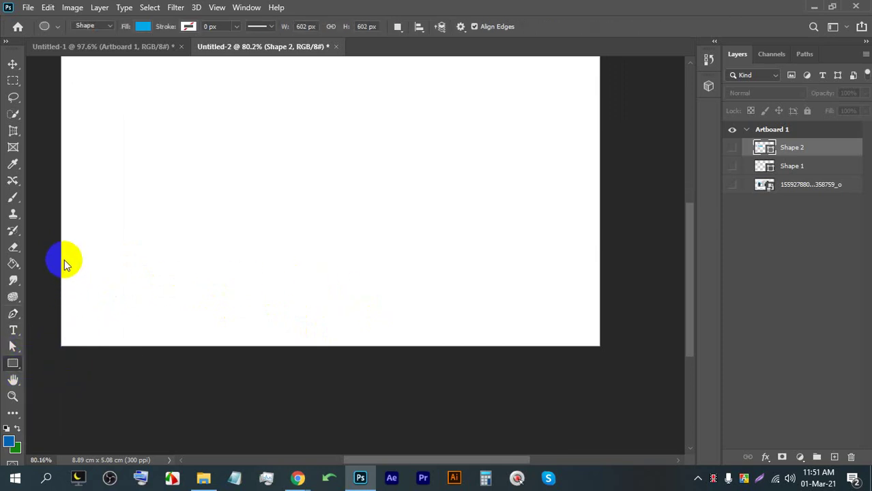
left_click_drag(62, 251, 599, 345)
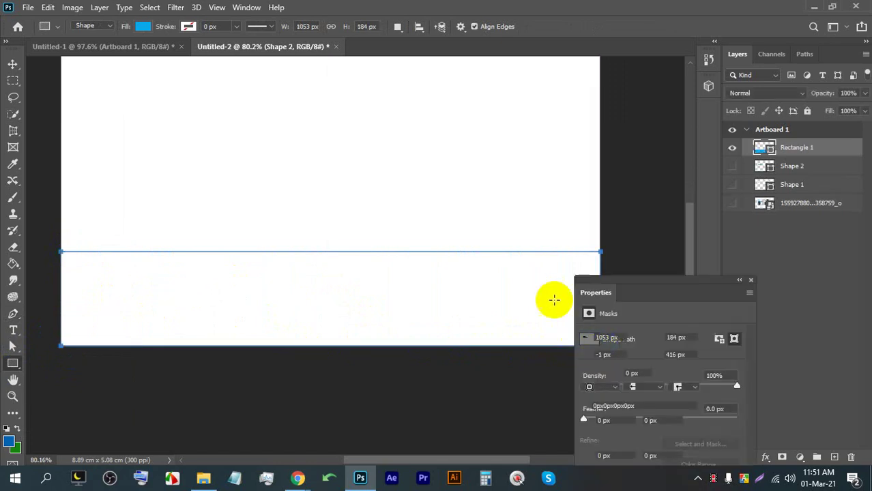
Bend the rectangle's top edge up on the left and down on the right, undoing one bad bulge
left_click(14, 317)
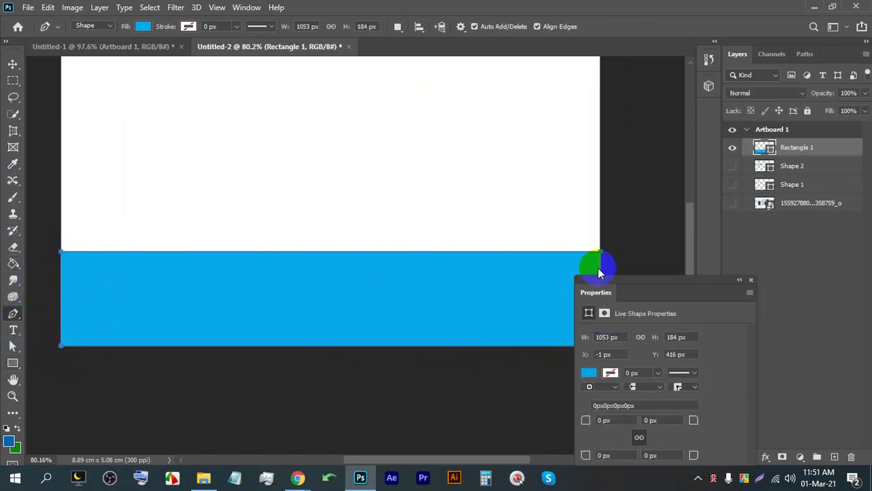
left_click(751, 280)
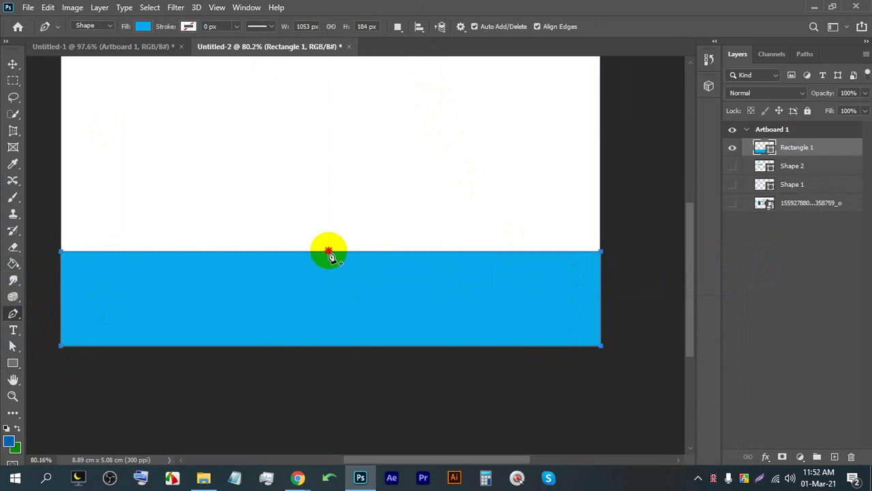
left_click(328, 252)
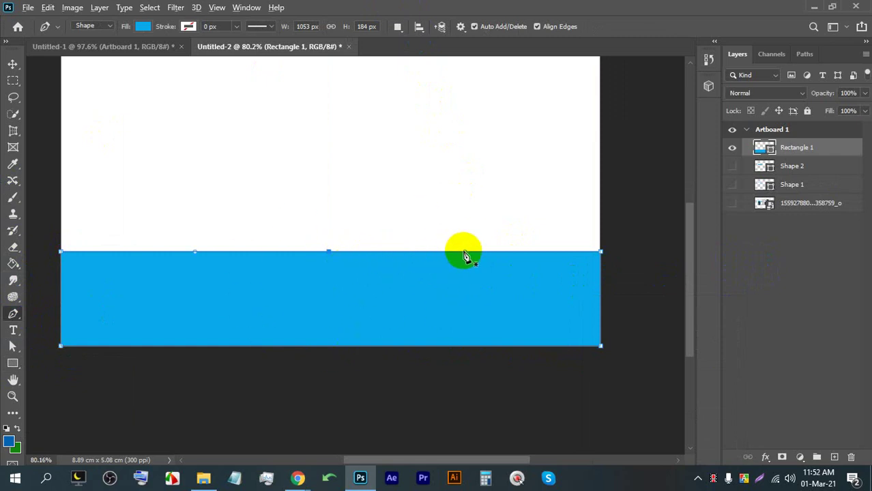
left_click_drag(464, 253, 464, 228)
key("ctrl+z")
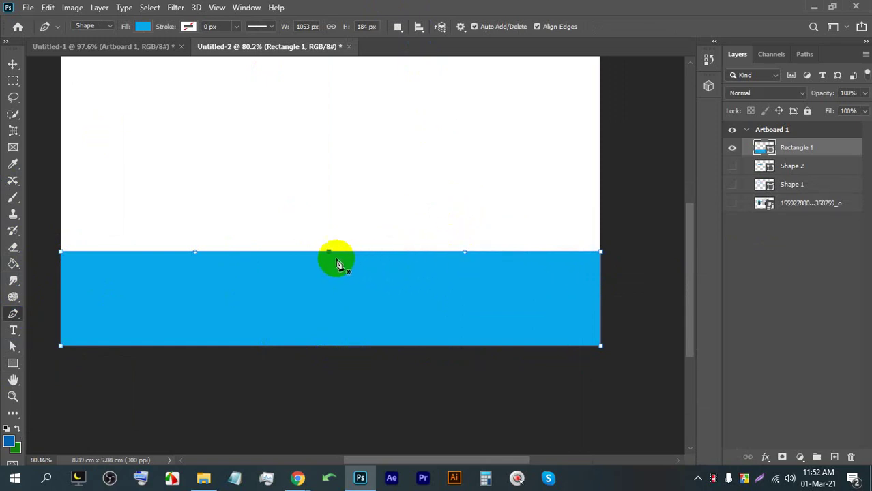
left_click_drag(463, 256, 461, 306)
left_click_drag(193, 254, 199, 184)
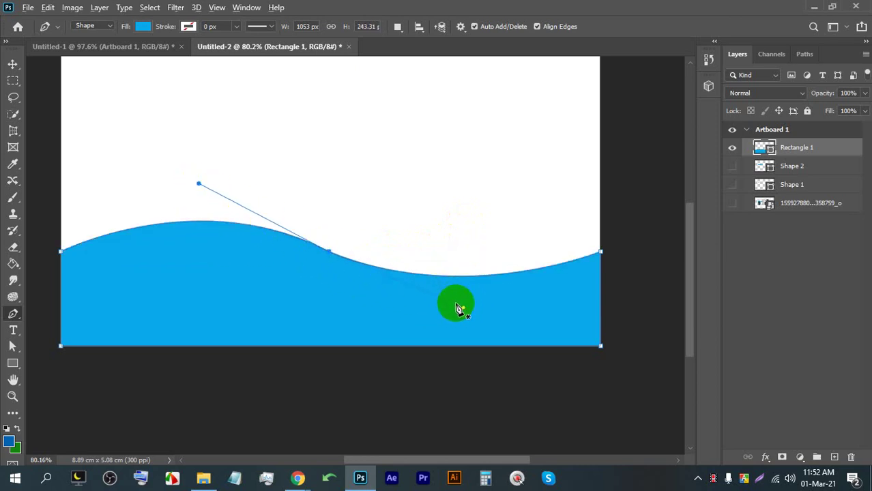
left_click_drag(462, 310, 462, 322)
scroll(324, 238, "down", 3)
scroll(324, 237, "up", 3)
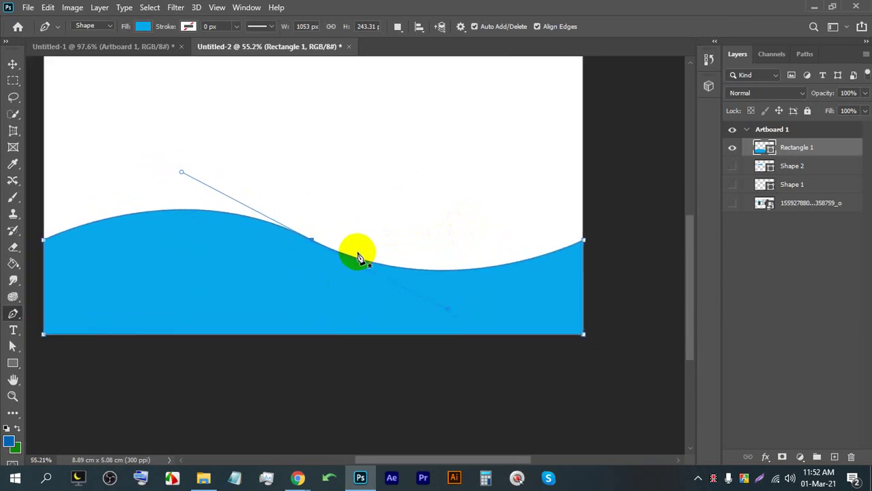
scroll(355, 255, "down", 4)
scroll(359, 258, "up", 2)
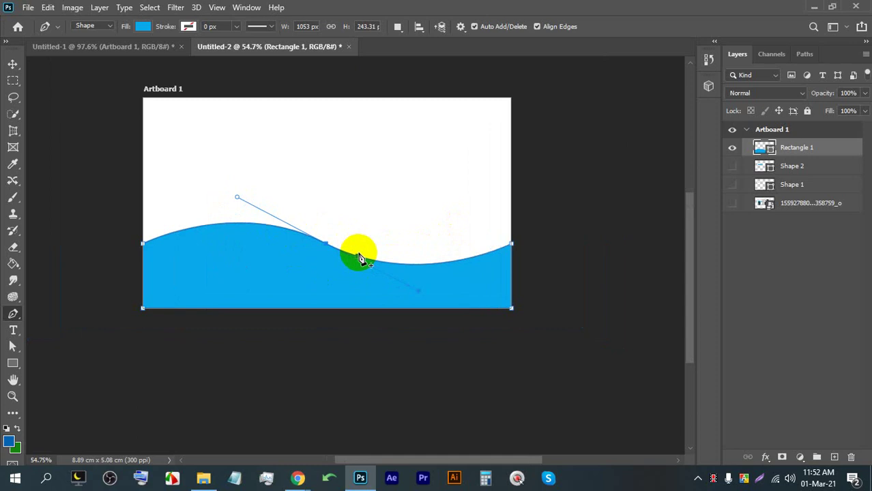
Hide Rectangle 1 and pen-draw a closed Shape 3 with a wavy top along the artboard's bottom
left_click(732, 147)
scroll(151, 238, "up", 1)
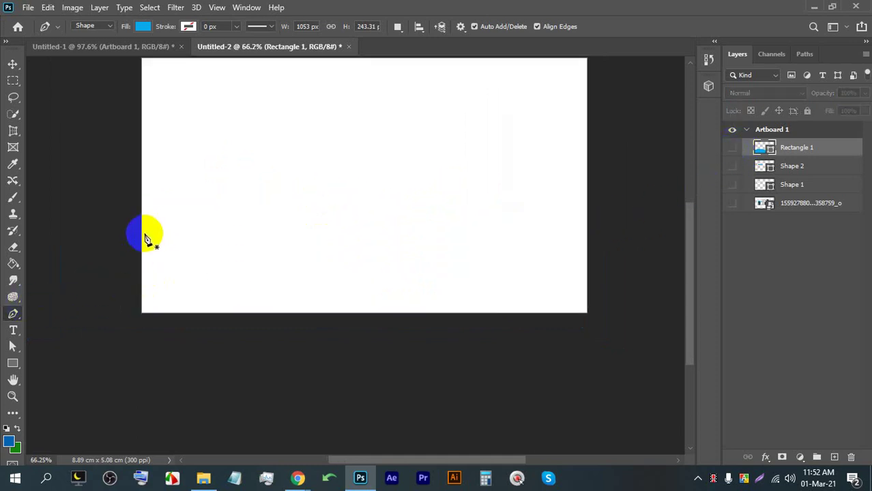
left_click(141, 233)
left_click_drag(351, 229, 490, 271)
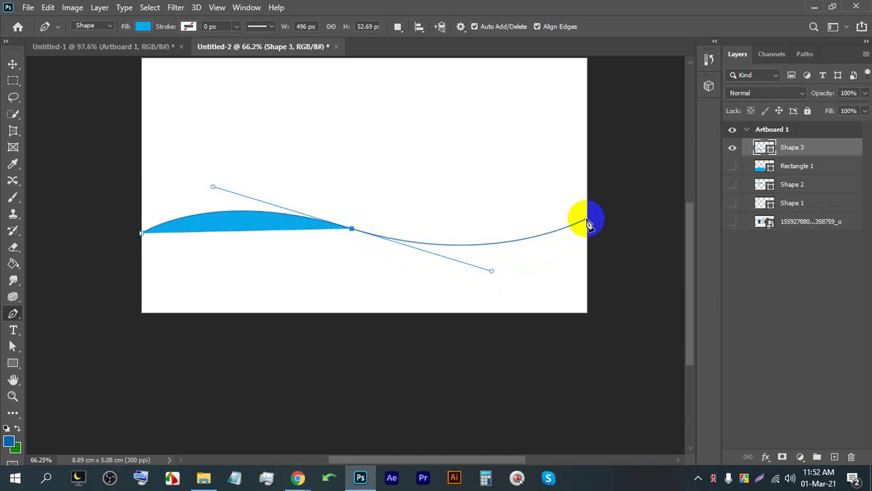
left_click(587, 220)
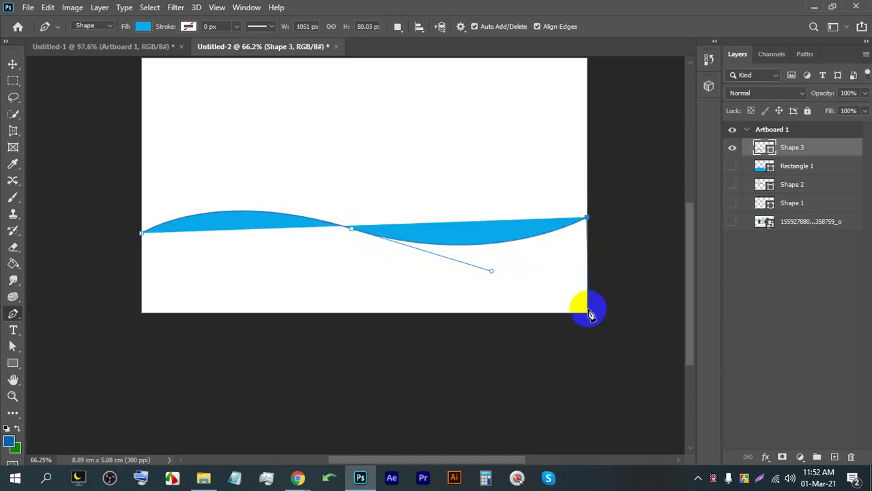
left_click(142, 312)
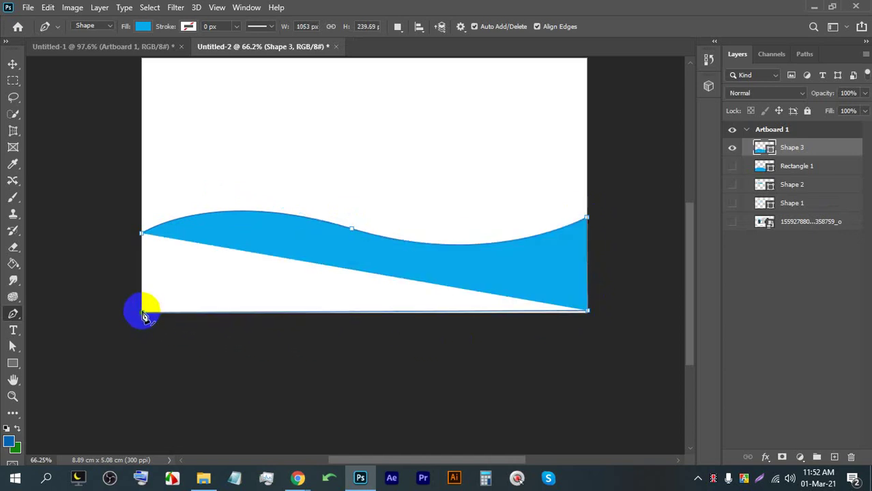
left_click(143, 234)
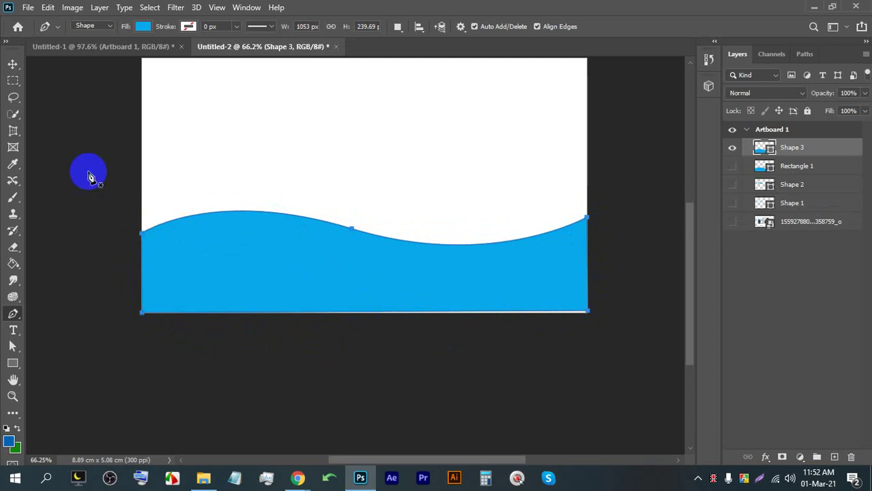
left_click(13, 64)
scroll(410, 341, "down", 2)
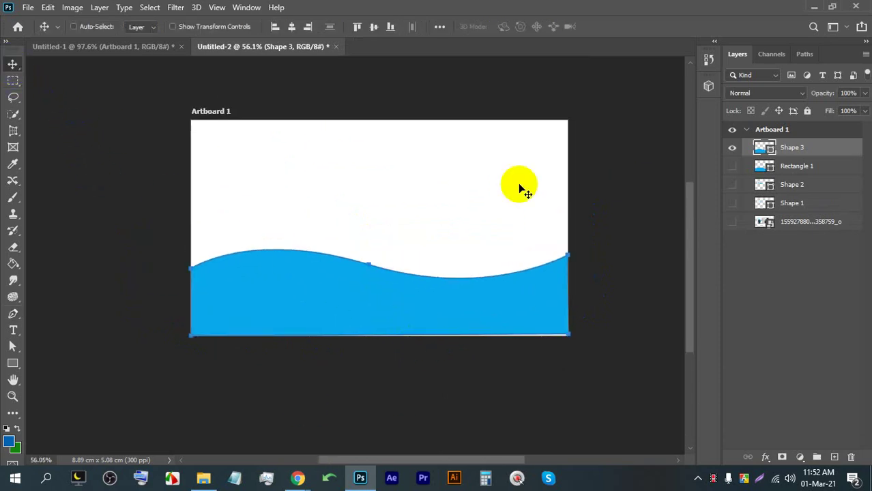
Hide Shape 3 and Rectangle 1, show the reference card, and toggle Shape 2 to compare
left_click(732, 148)
left_click(730, 224)
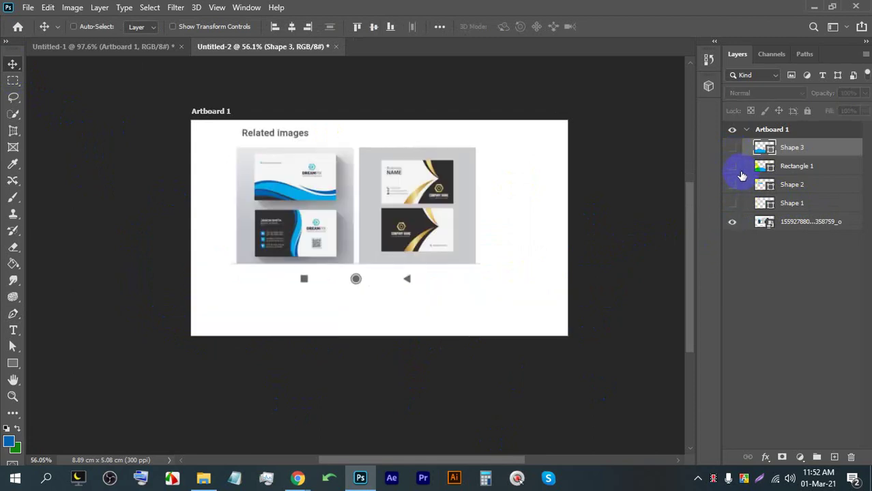
left_click_drag(740, 172, 734, 188)
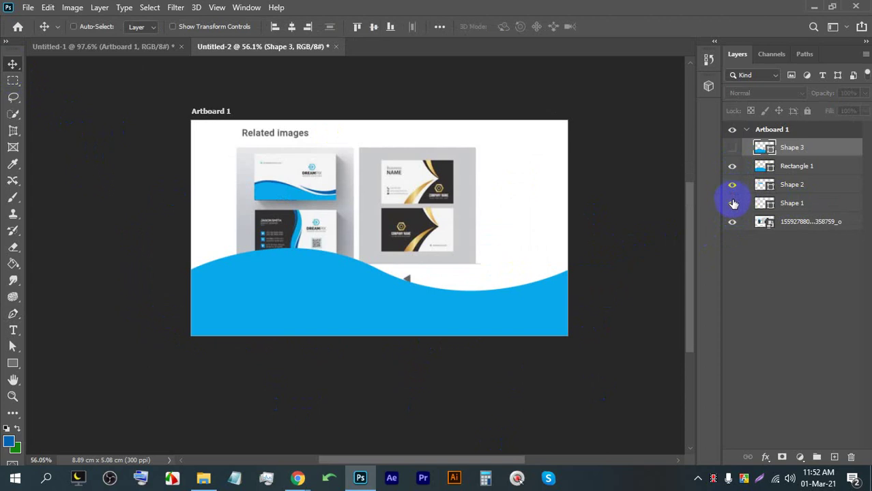
left_click(734, 166)
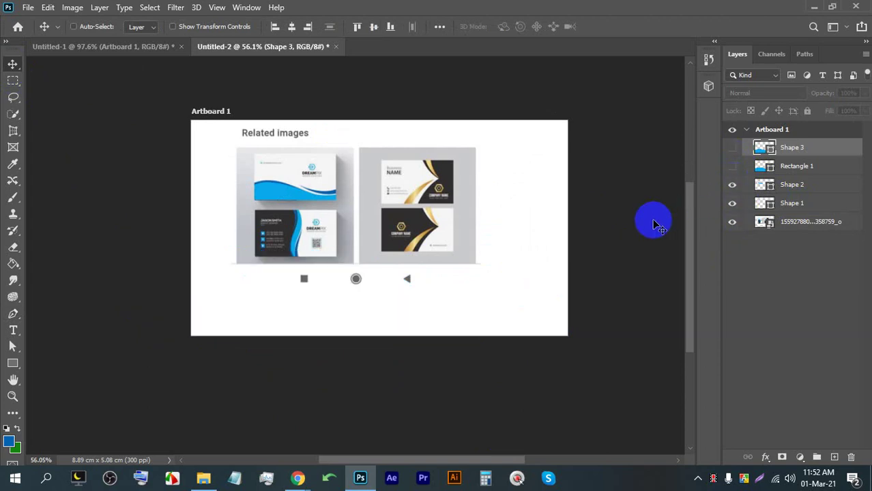
key("ctrl+plus")
scroll(345, 264, "up", 5)
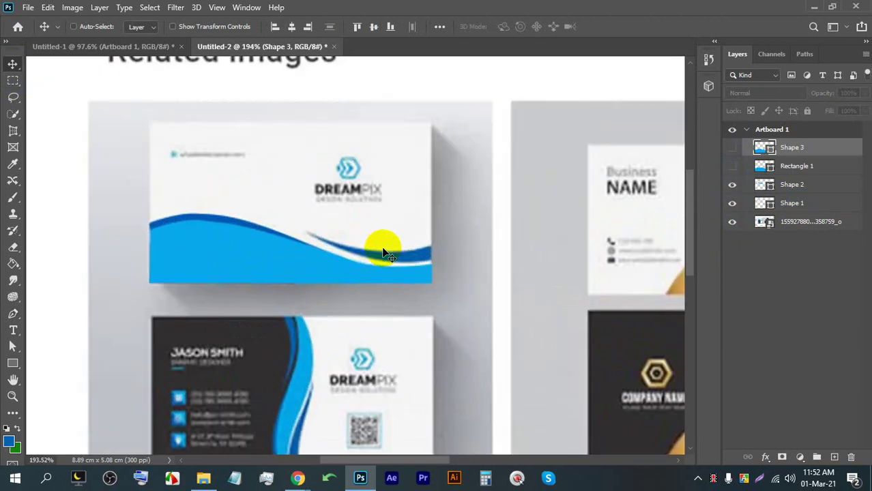
left_click(731, 186)
left_click(731, 186)
left_click(730, 186)
left_click(731, 185)
left_click(731, 186)
left_click(730, 185)
Select Shape 2 and set its opacity to 39%
left_click(764, 184)
left_click(849, 94)
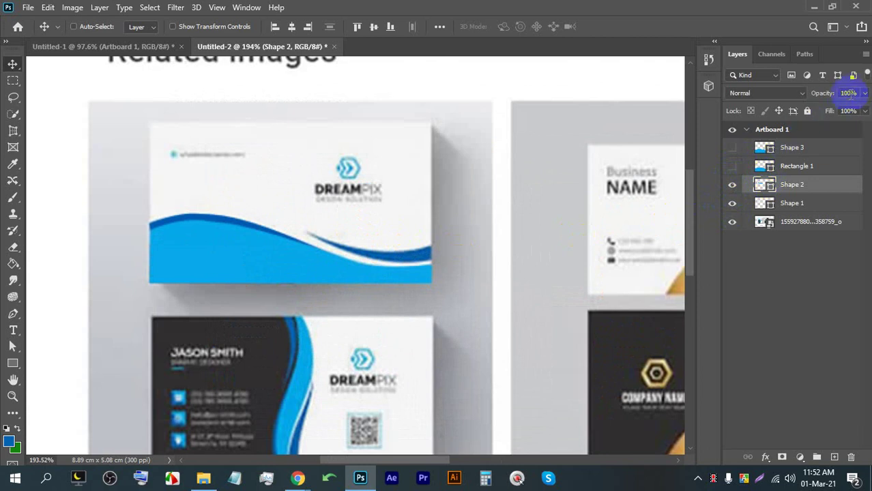
left_click(863, 94)
left_click_drag(829, 111, 827, 110)
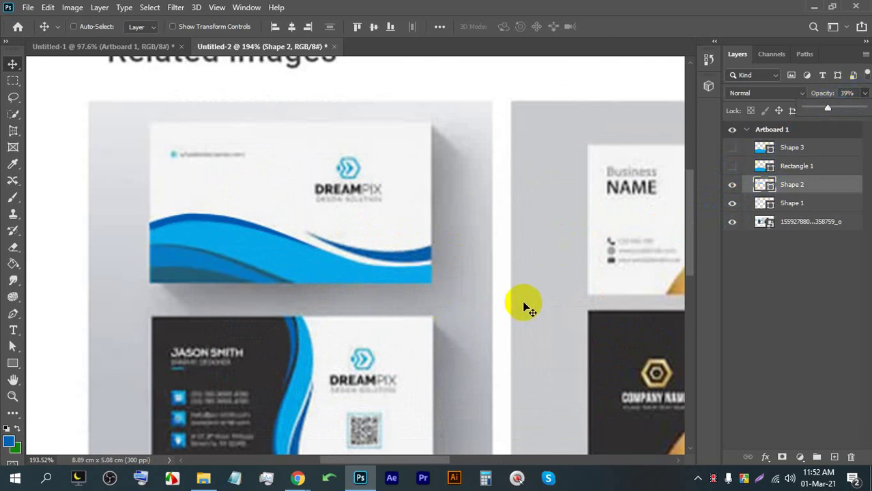
scroll(315, 306, "up", 6)
scroll(410, 292, "down", 4)
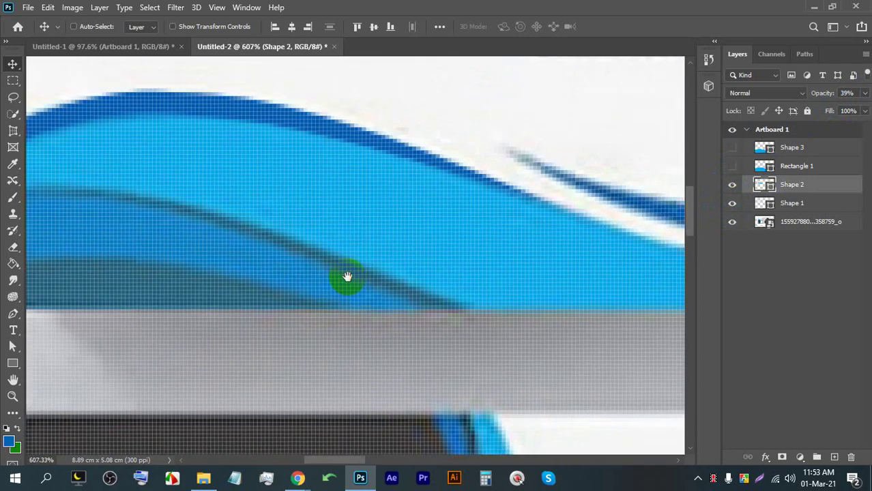
scroll(93, 234, "up", 5)
scroll(217, 199, "down", 4)
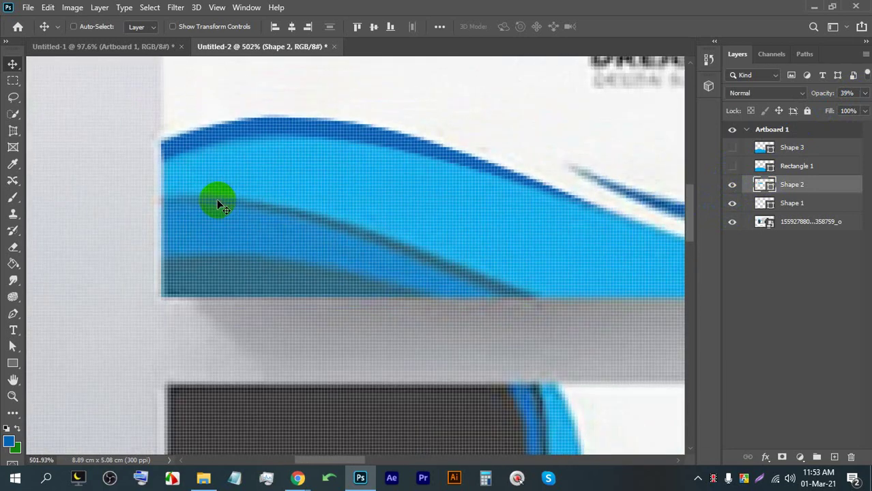
scroll(325, 195, "down", 1)
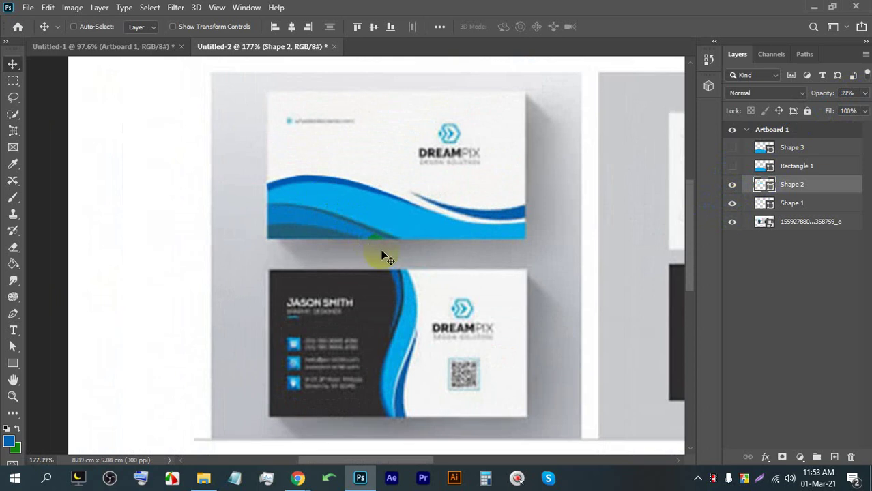
scroll(258, 203, "down", 4)
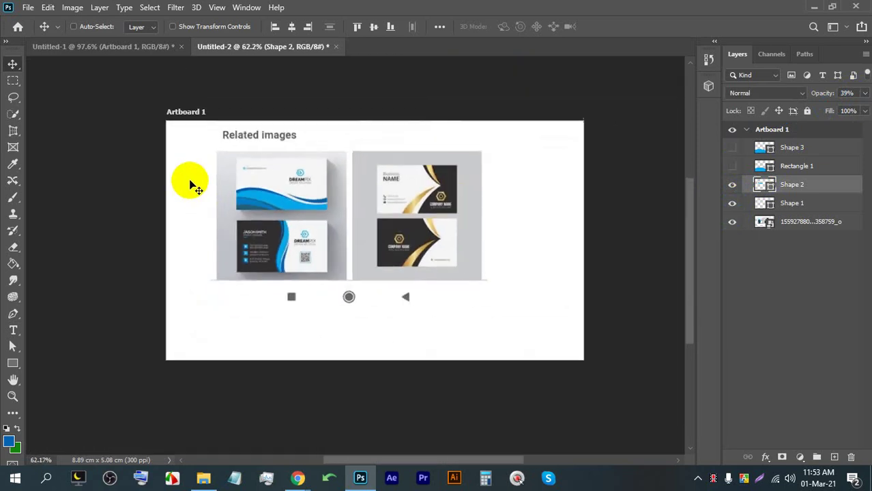
scroll(499, 308, "up", 2)
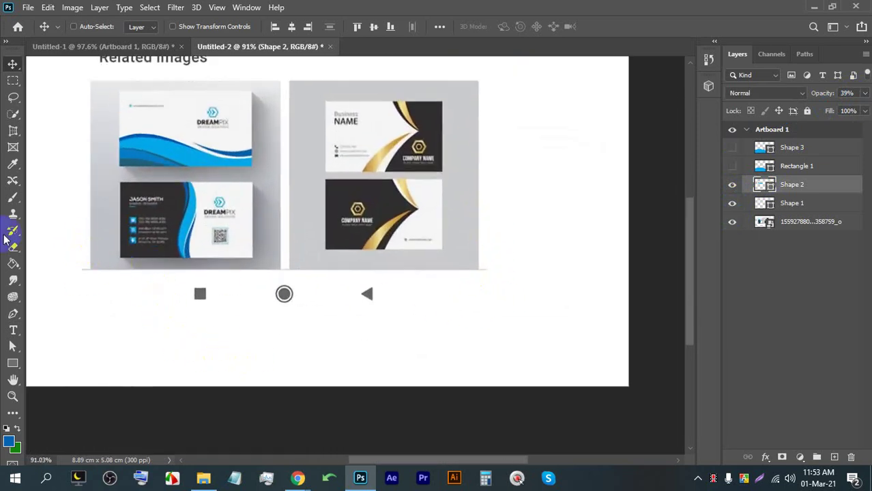
Draw a rectangle below the reference image and close its shape properties
left_click(12, 363)
left_click_drag(100, 321, 318, 377)
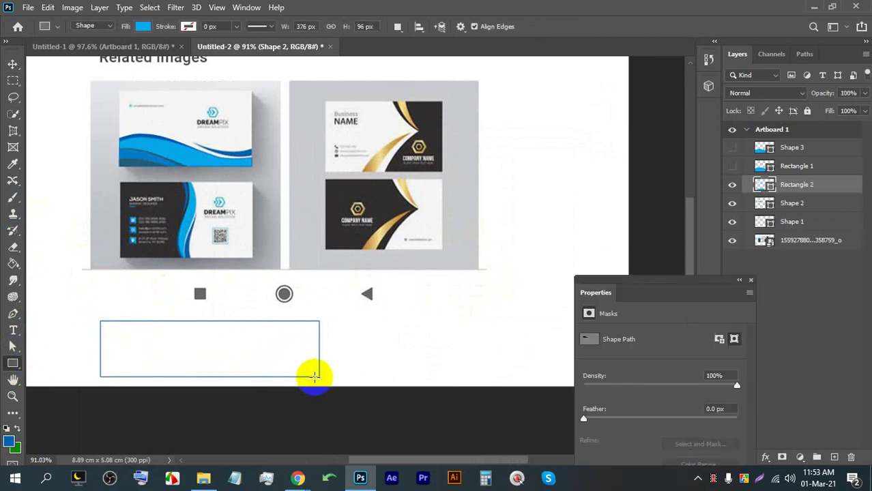
scroll(126, 356, "up", 2)
left_click(751, 281)
scroll(376, 286, "down", 2)
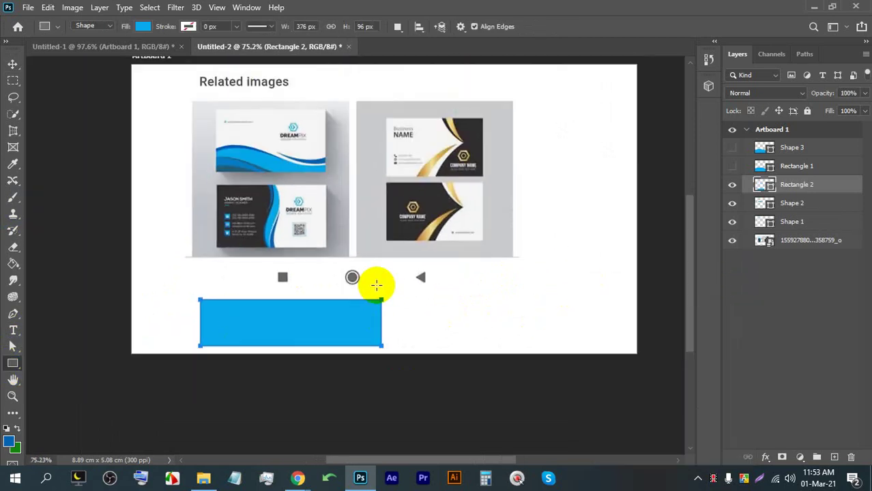
scroll(314, 297, "up", 2)
scroll(314, 297, "down", 2)
scroll(313, 293, "up", 1)
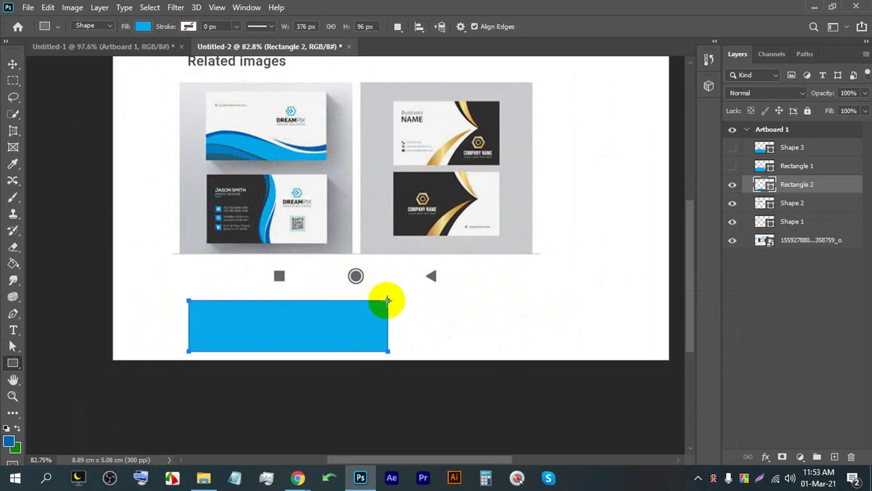
Create a new rectangle with an exact size of 3.5 by 2
left_click(440, 297)
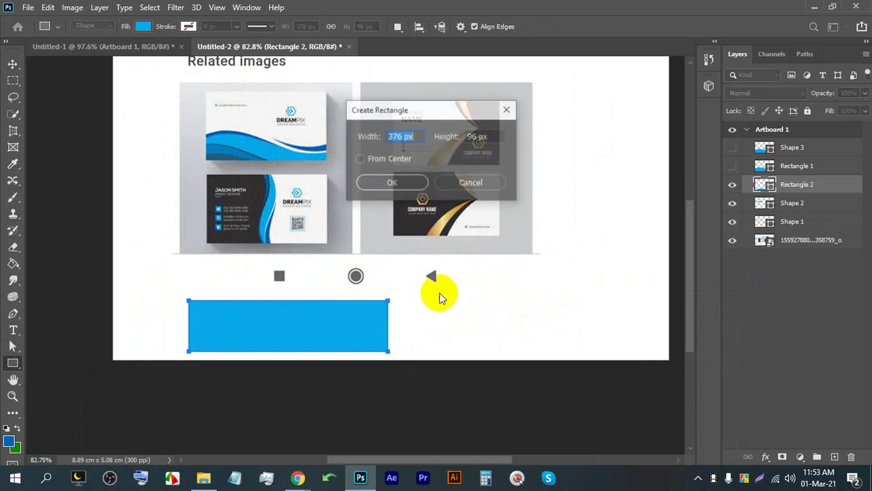
type("3.5")
left_click(477, 137)
left_click(434, 140)
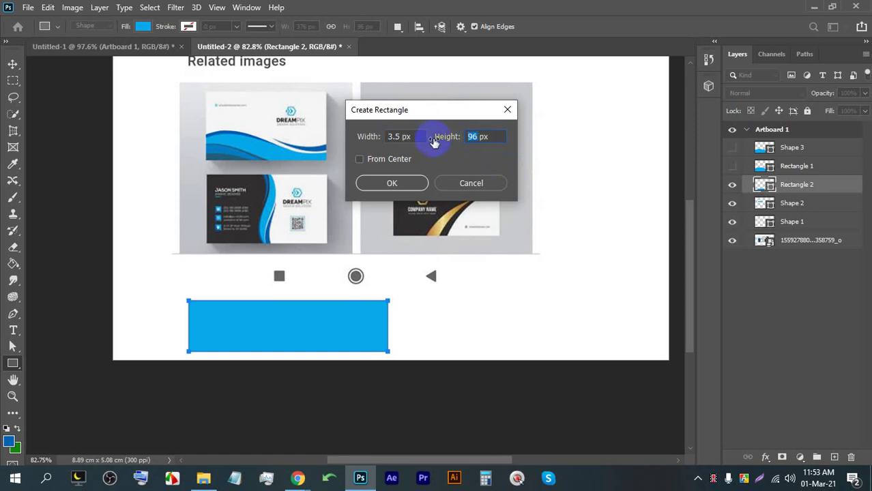
type("2")
key("Return")
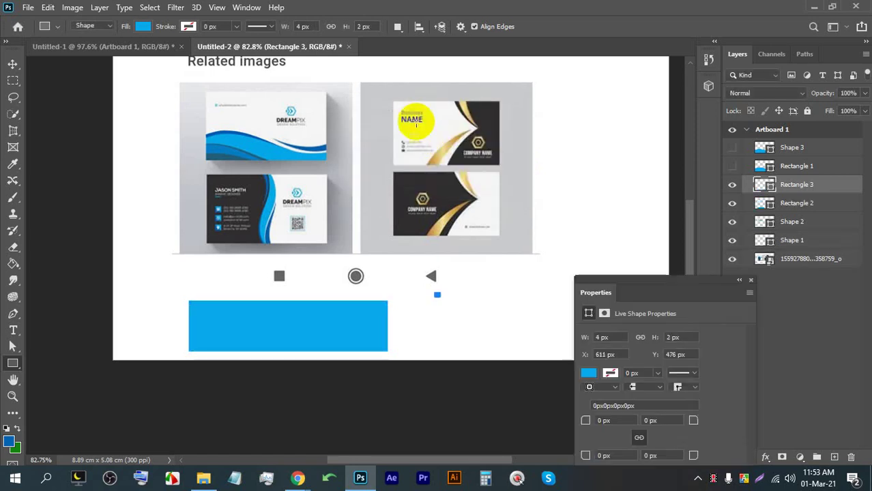
Enlarge Rectangle 3, position it over the reference cards, and hide Rectangle 2
left_click(13, 65)
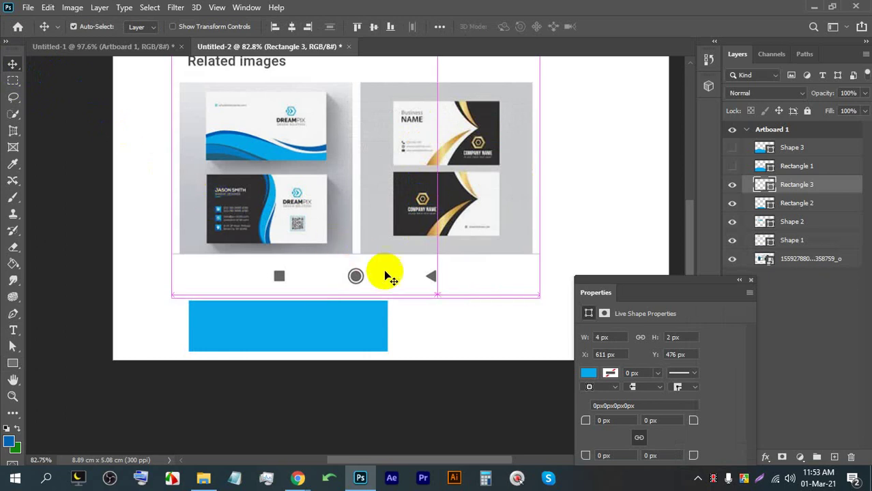
key("ctrl+t")
left_click_drag(436, 296, 252, 401)
left_click_drag(291, 360, 282, 298)
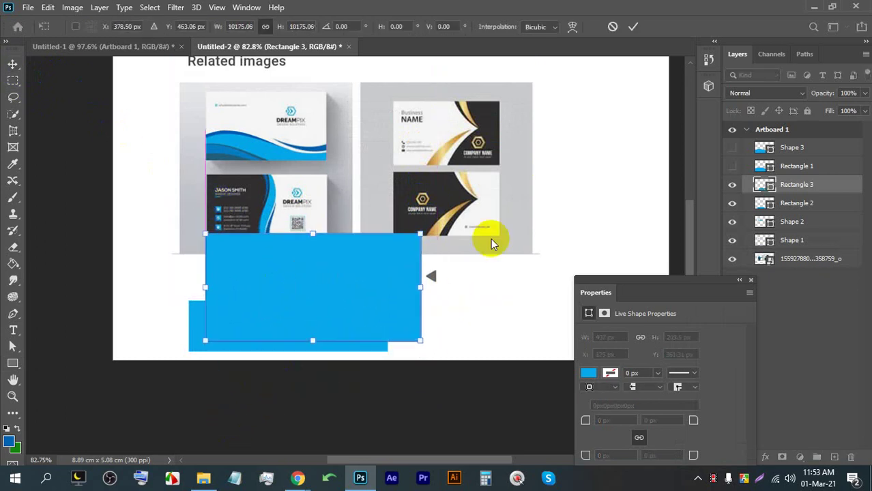
left_click(732, 202)
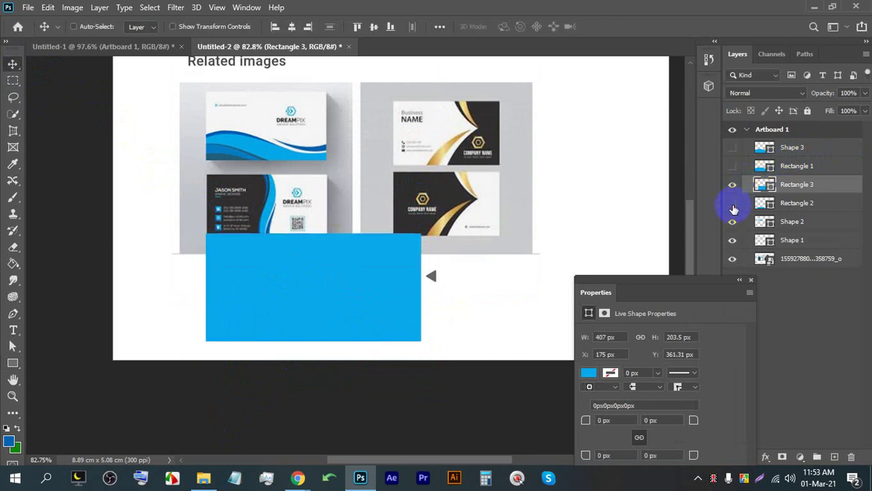
scroll(390, 293, "up", 3)
scroll(389, 293, "down", 1)
left_click_drag(296, 285, 252, 308)
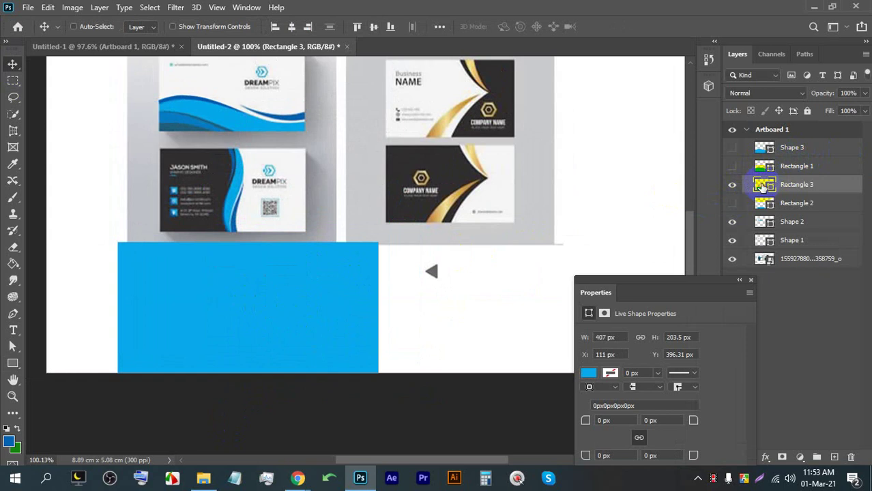
Change Rectangle 3's fill colour to red #ea082d
double_click(762, 186)
left_click(497, 140)
left_click(509, 125)
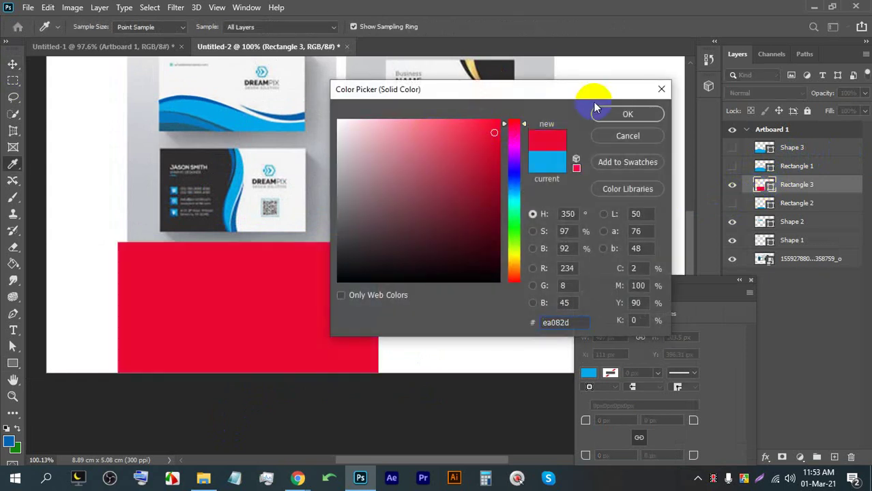
left_click(610, 115)
scroll(249, 78, "up", 5)
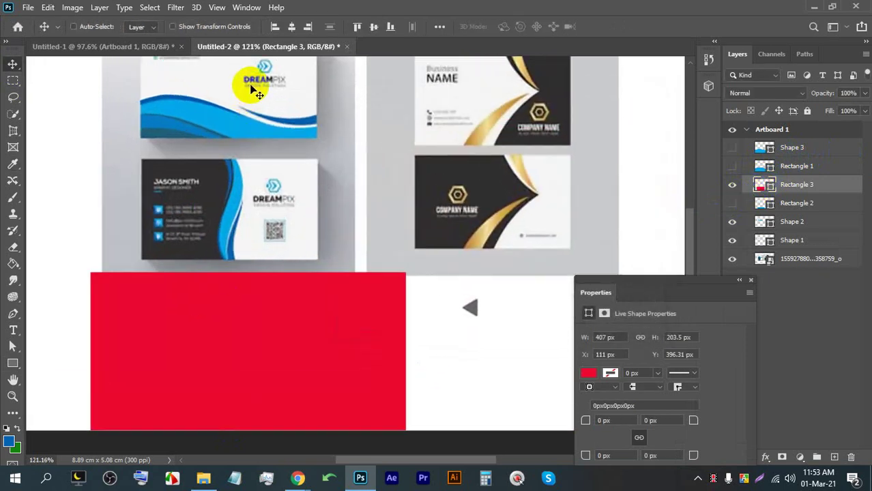
scroll(301, 116, "up", 3)
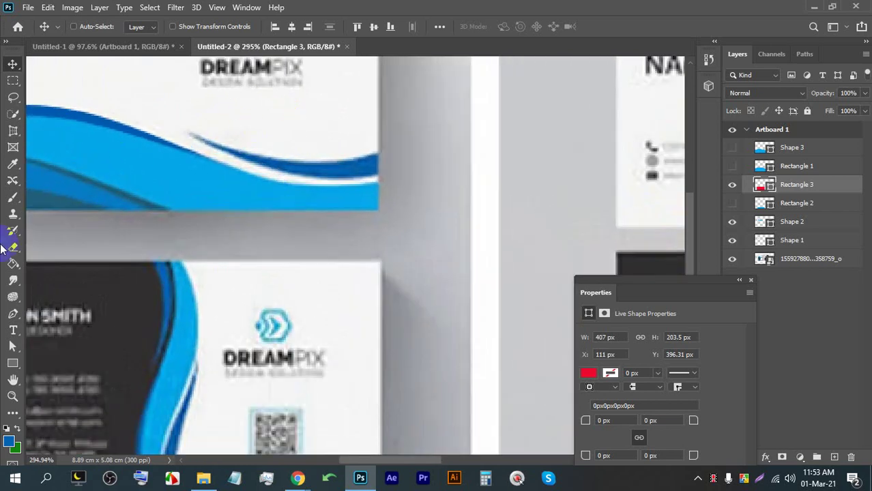
Start a pen-traced shape at the card's right edge, undoing the last two anchors
left_click(13, 314)
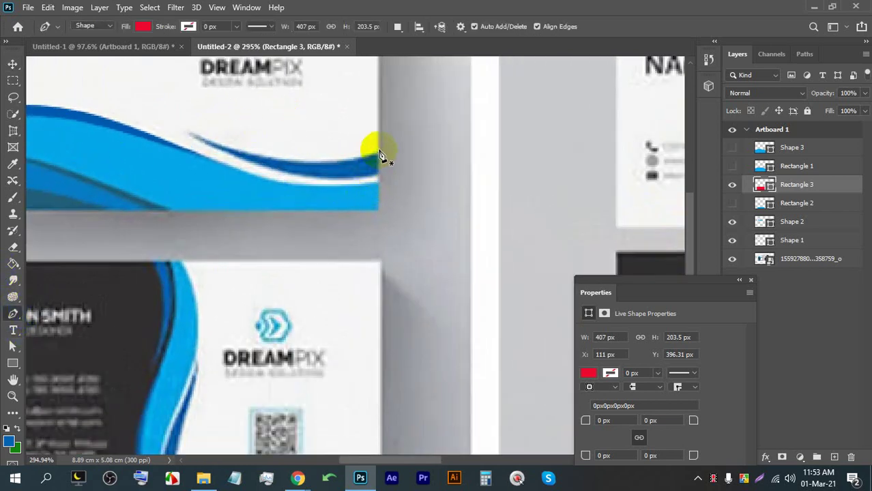
left_click(380, 150)
left_click(379, 177)
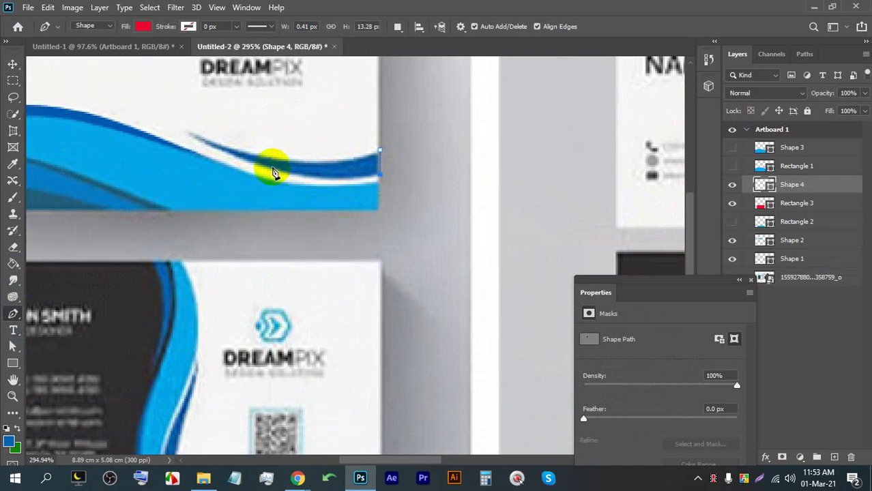
left_click_drag(248, 157, 307, 188)
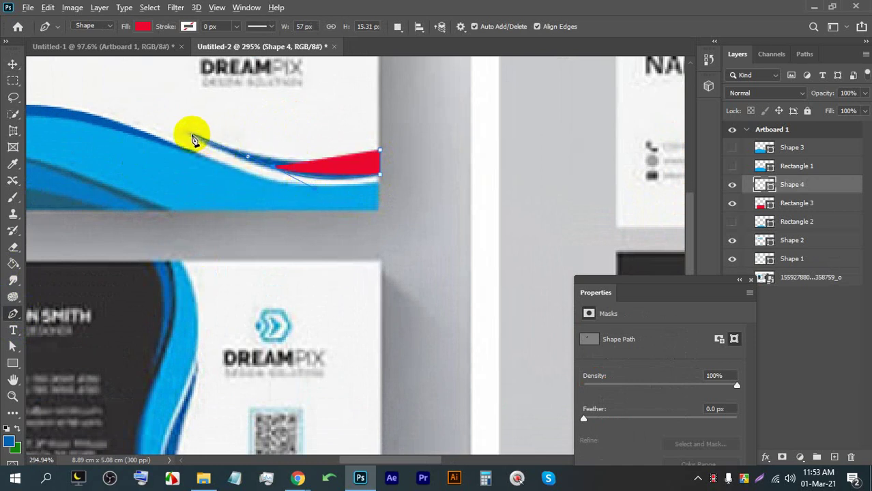
left_click_drag(190, 134, 200, 145)
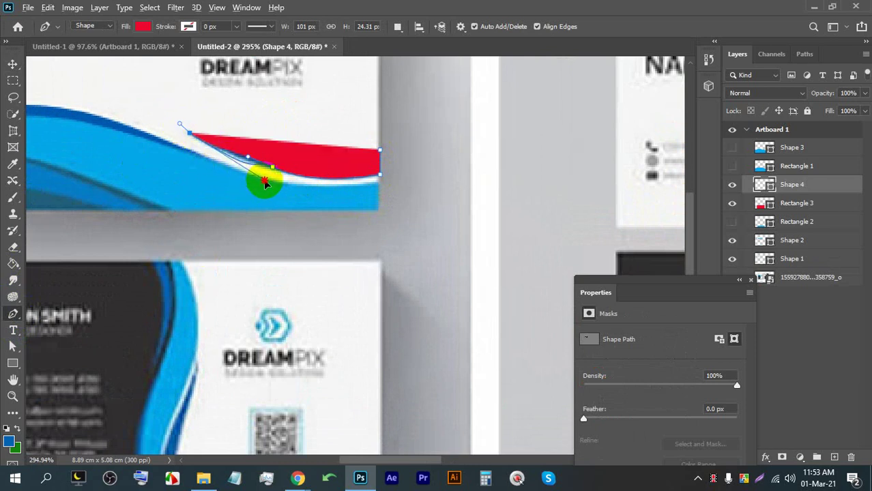
key("ctrl+z")
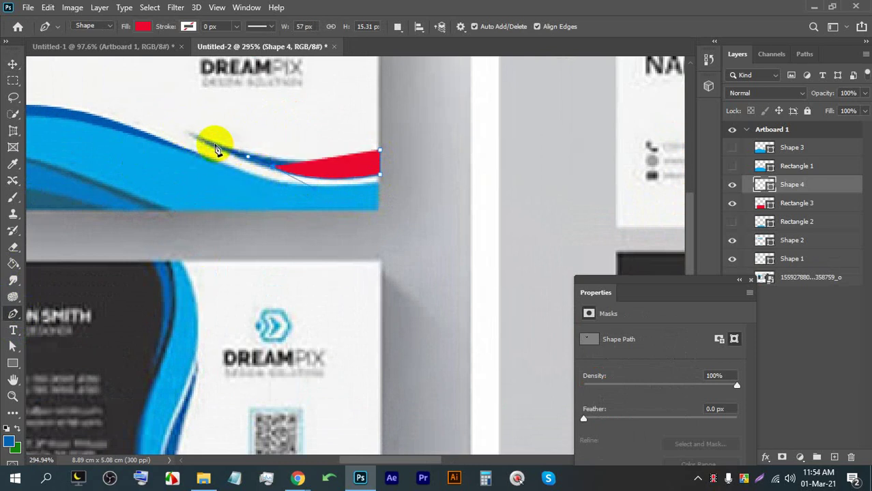
key("ctrl+z")
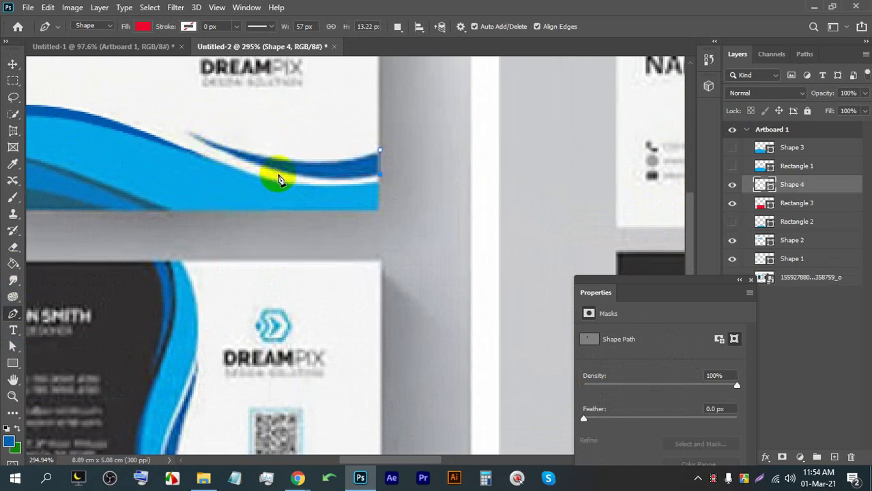
Trace the white wave with curved anchors, close the shape, and refine its right tip
left_click_drag(239, 157, 301, 185)
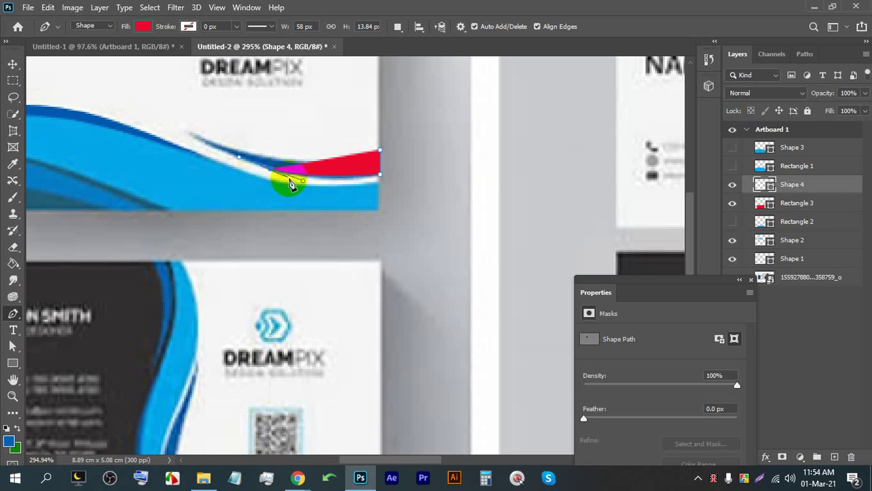
left_click(301, 183)
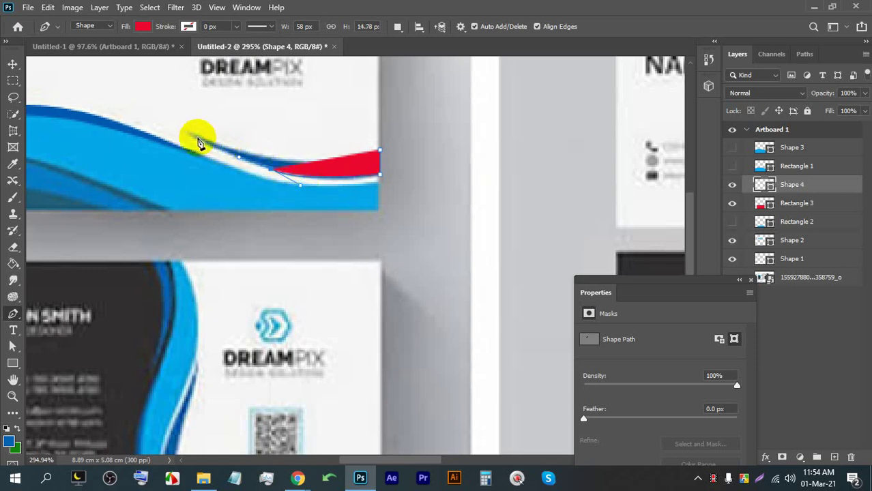
left_click(182, 130)
left_click_drag(181, 128, 210, 132)
left_click(191, 133, "alt")
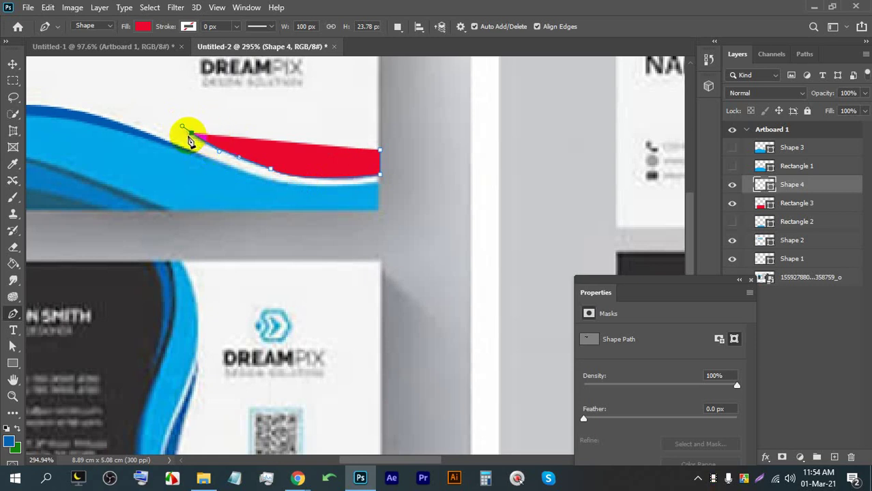
left_click_drag(380, 159, 219, 144)
left_click(381, 165)
left_click(384, 170)
mouse_move(380, 163)
left_mouse_down()
mouse_move(366, 148)
mouse_move(380, 152)
mouse_move(380, 165)
mouse_move(374, 128)
mouse_move(368, 175)
mouse_move(384, 156)
left_mouse_up()
scroll(380, 155, "down", 6)
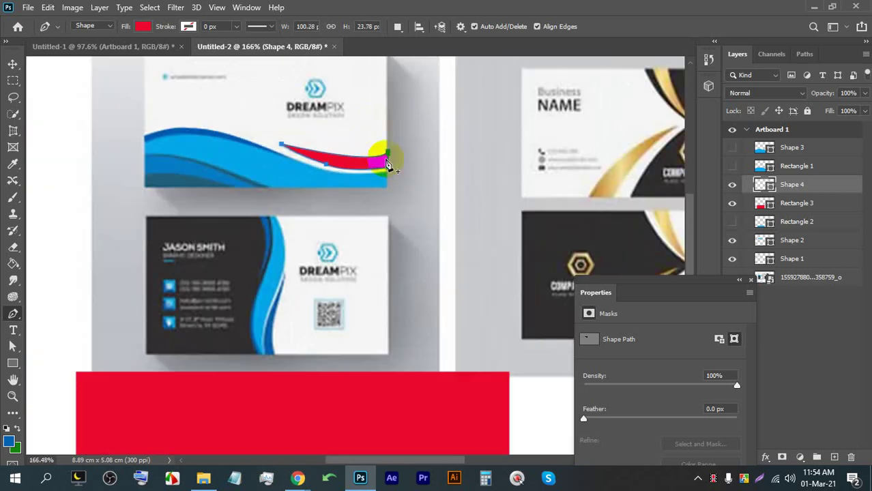
Remove the traced red wave shape from the business card design
key("ctrl+e")
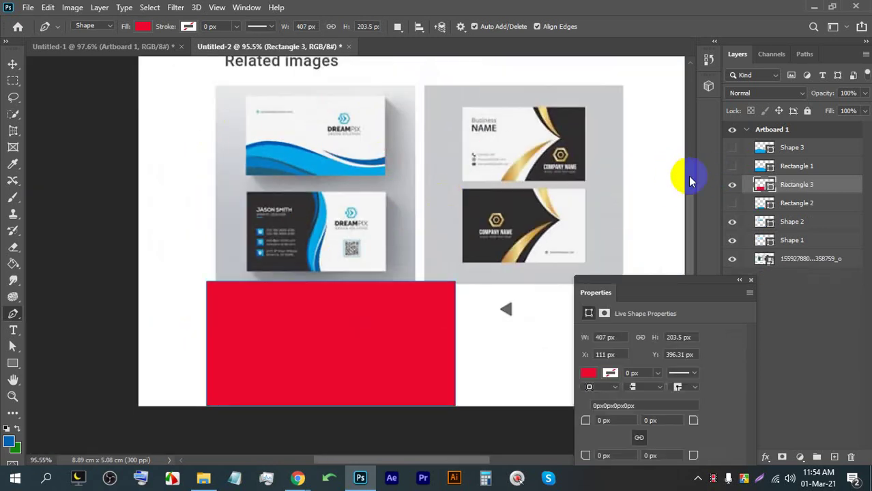
scroll(321, 176, "down", 1)
scroll(354, 236, "up", 1)
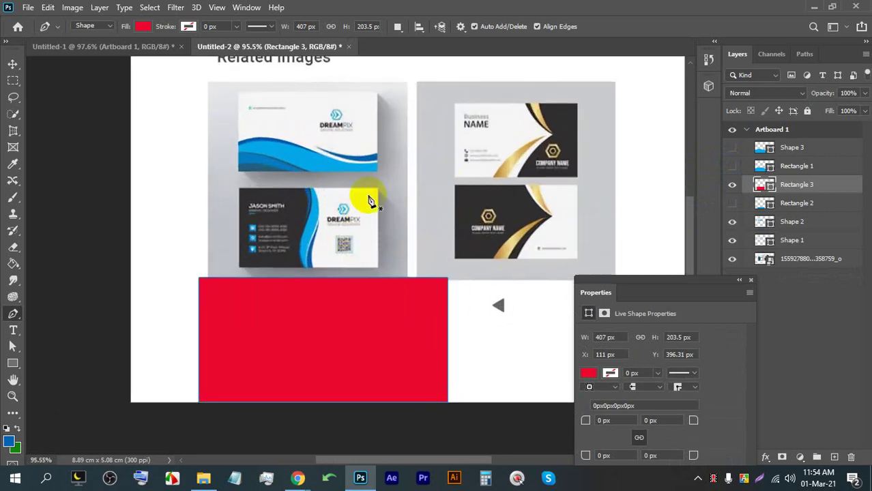
scroll(259, 165, "up", 5)
scroll(237, 147, "down", 5)
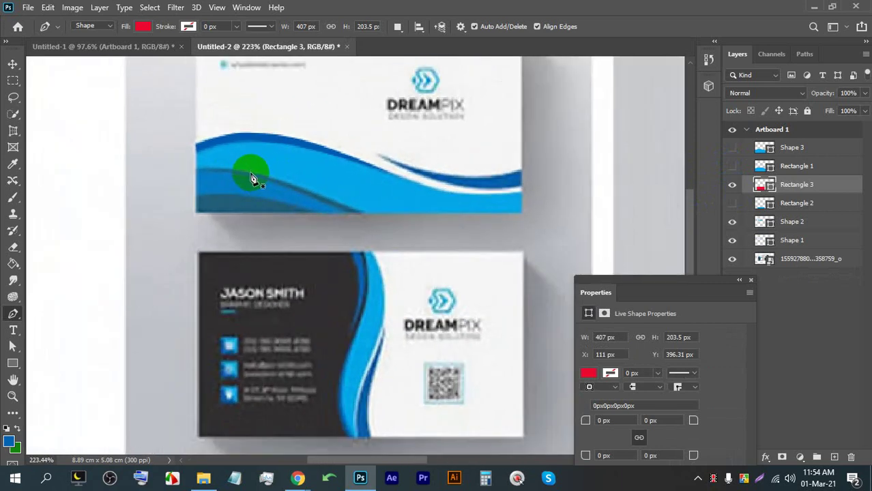
scroll(277, 191, "down", 3)
scroll(287, 189, "up", 3)
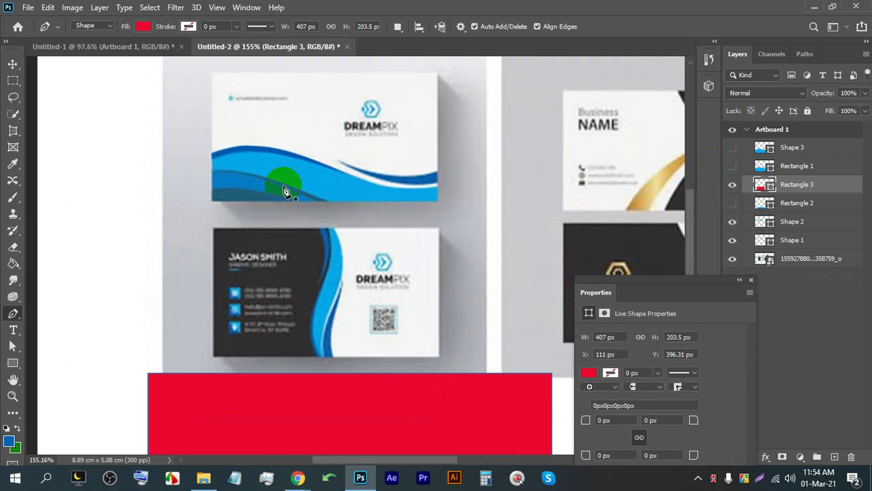
scroll(286, 189, "down", 3)
scroll(287, 186, "up", 2)
scroll(287, 185, "up", 1)
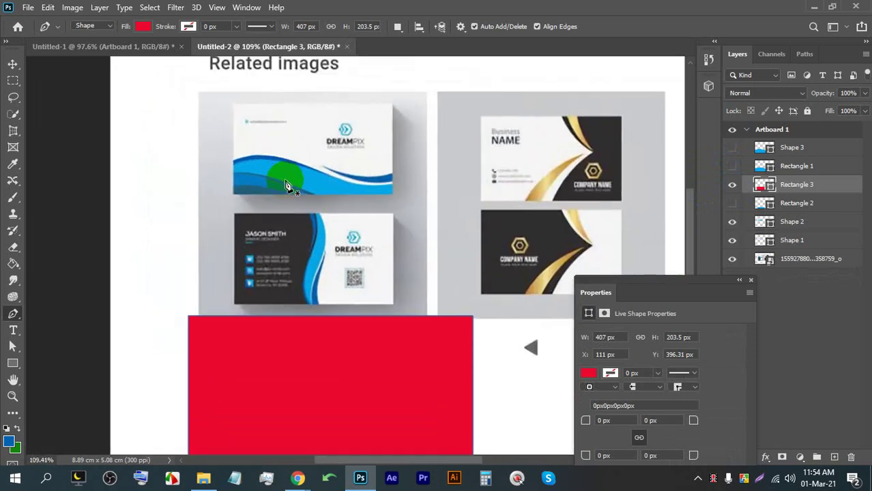
Switch to the Google Meet call, briefly revisit the design, then stop presenting
mouse_move(292, 466)
left_click(236, 417)
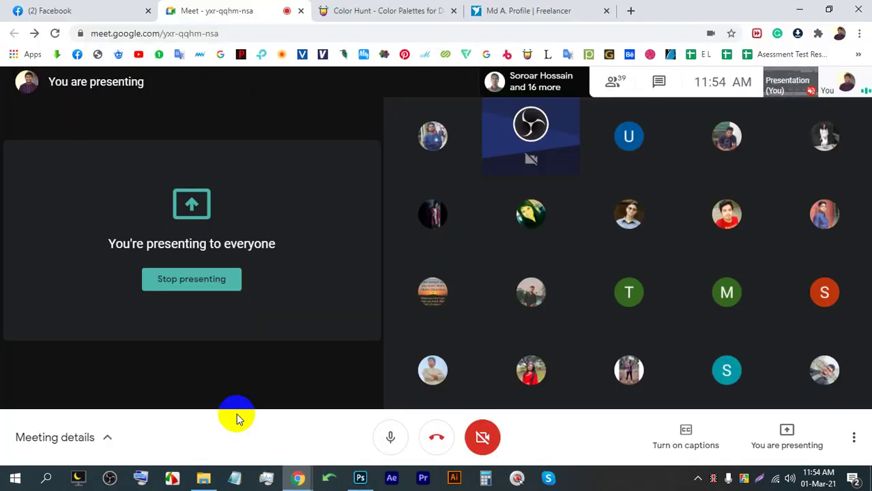
left_click(361, 478)
scroll(308, 239, "down", 2)
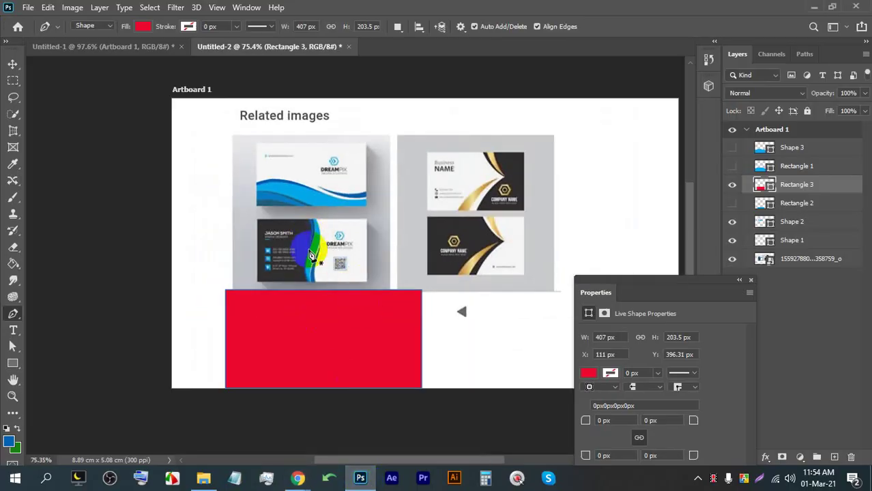
scroll(311, 247, "up", 3)
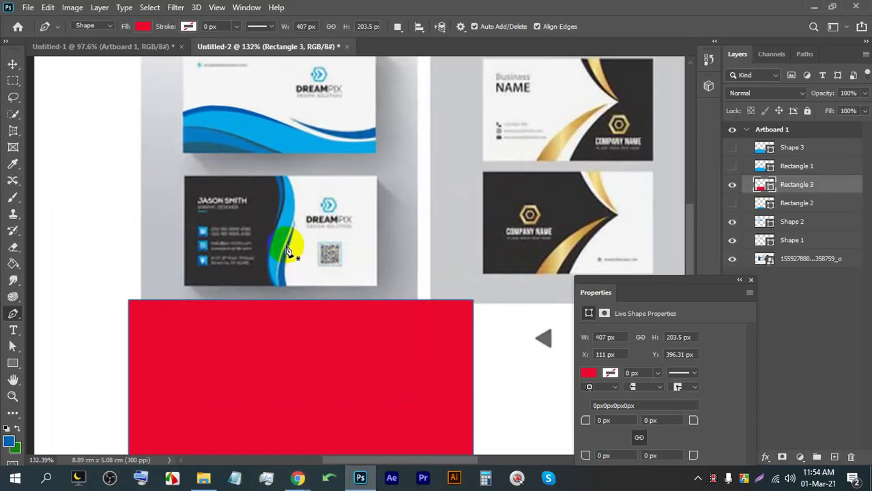
scroll(293, 253, "down", 1)
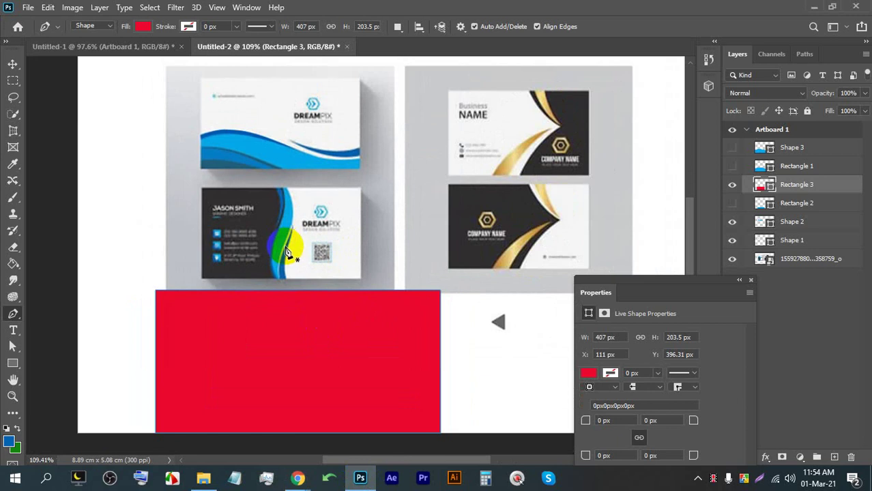
scroll(290, 249, "down", 2)
scroll(346, 305, "up", 1)
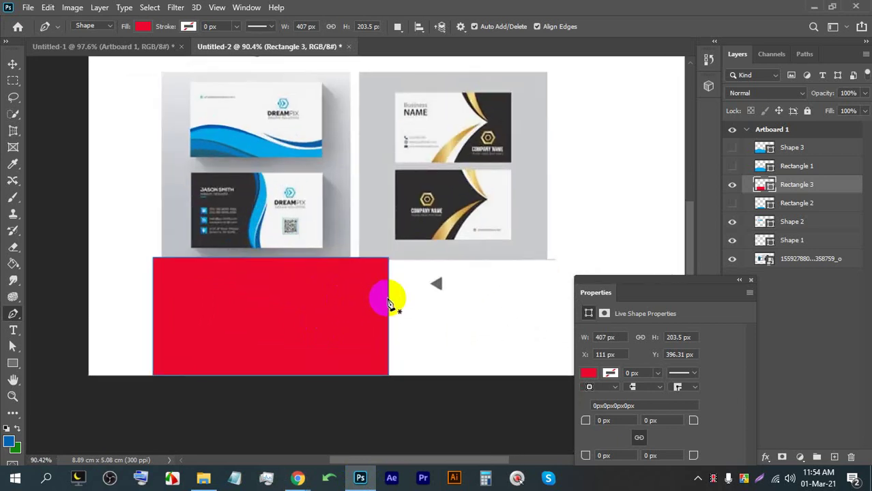
scroll(394, 295, "up", 1)
scroll(408, 288, "down", 2)
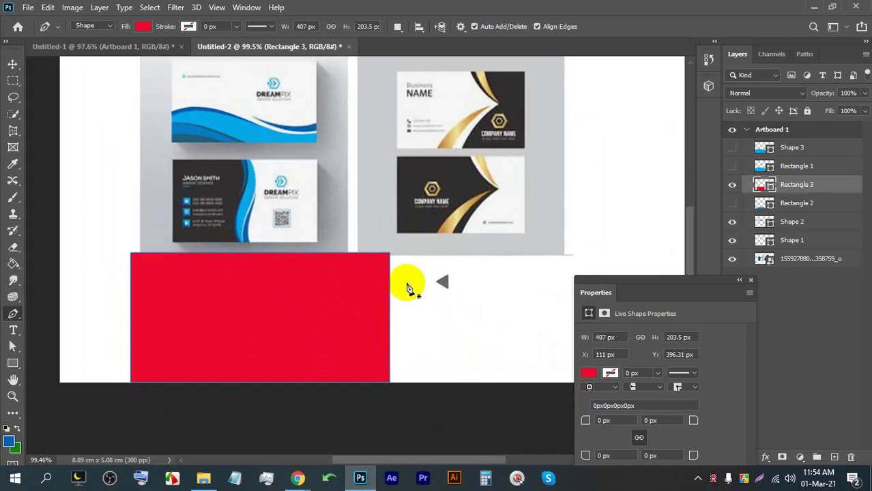
scroll(297, 139, "up", 1)
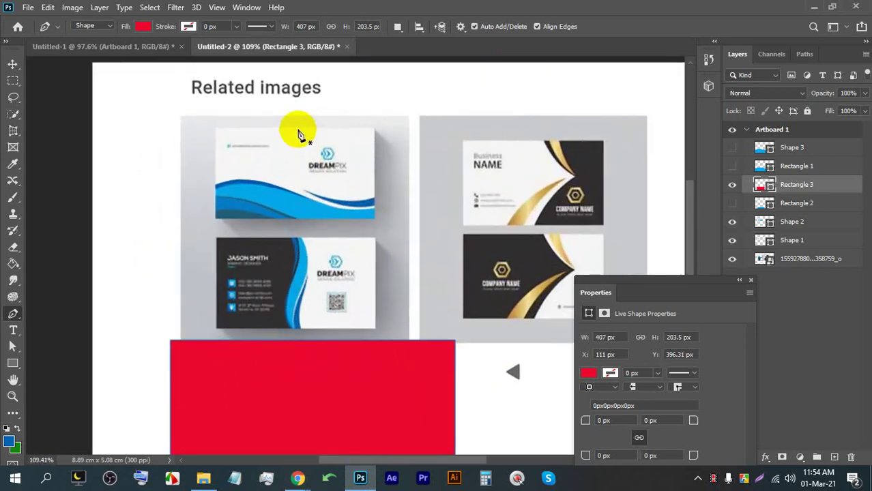
scroll(300, 150, "up", 1)
scroll(328, 253, "up", 1)
left_click(328, 477)
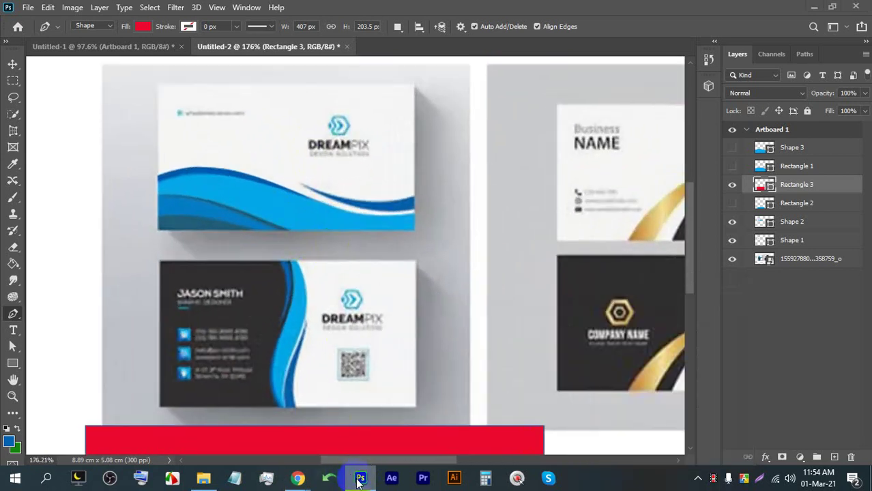
left_click(208, 279)
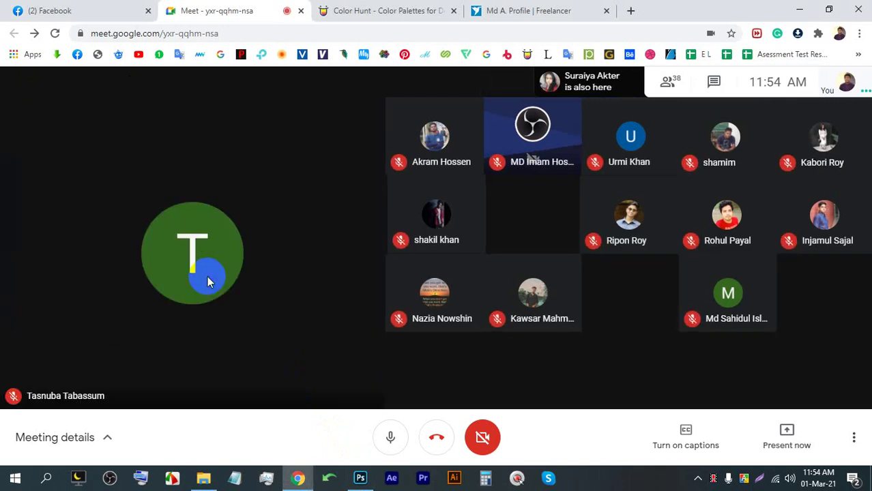